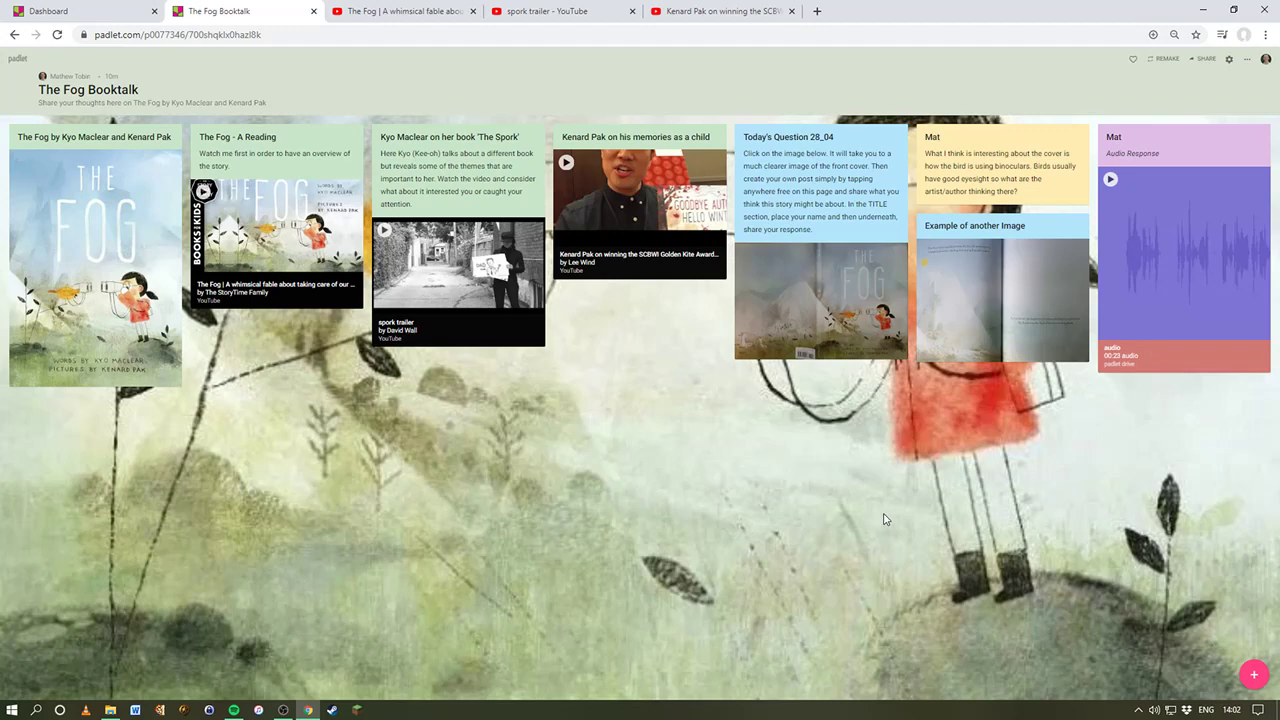
Step: Show the Padlet dashboard of made padlets, briefly switching to OBS and back to Chrome
{"action": "left_click", "coordinate": [100, 10]}
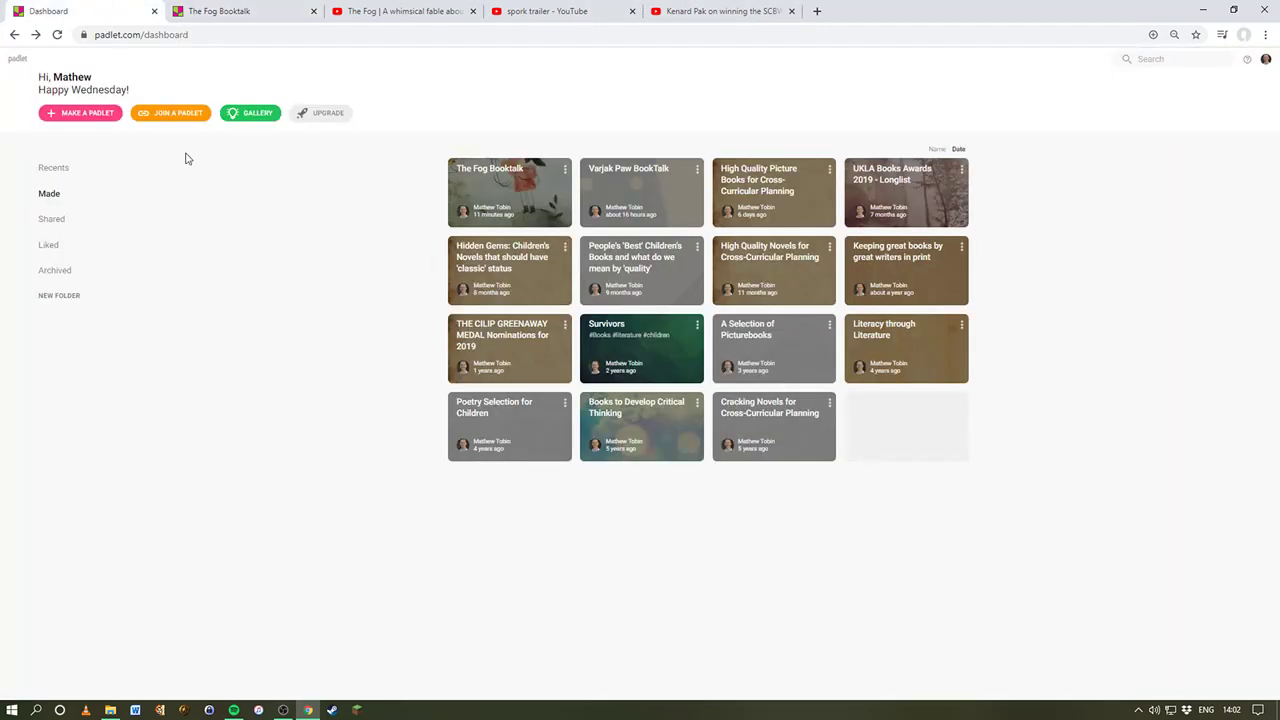
{"action": "key", "text": "alt+Tab"}
{"action": "key", "text": "alt+Tab"}
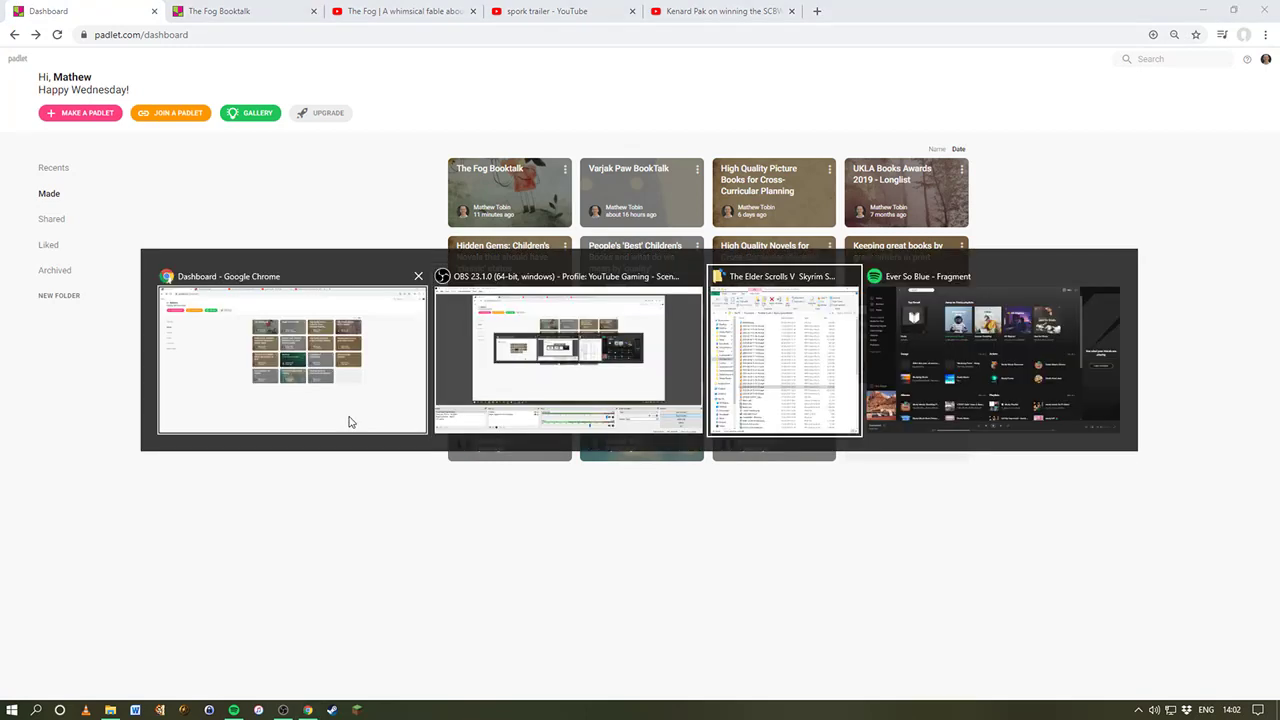
{"action": "key", "text": "alt+Tab"}
{"action": "key", "text": "alt+Tab"}
{"action": "key", "text": "alt+Tab"}
{"action": "key", "text": "alt+Tab"}
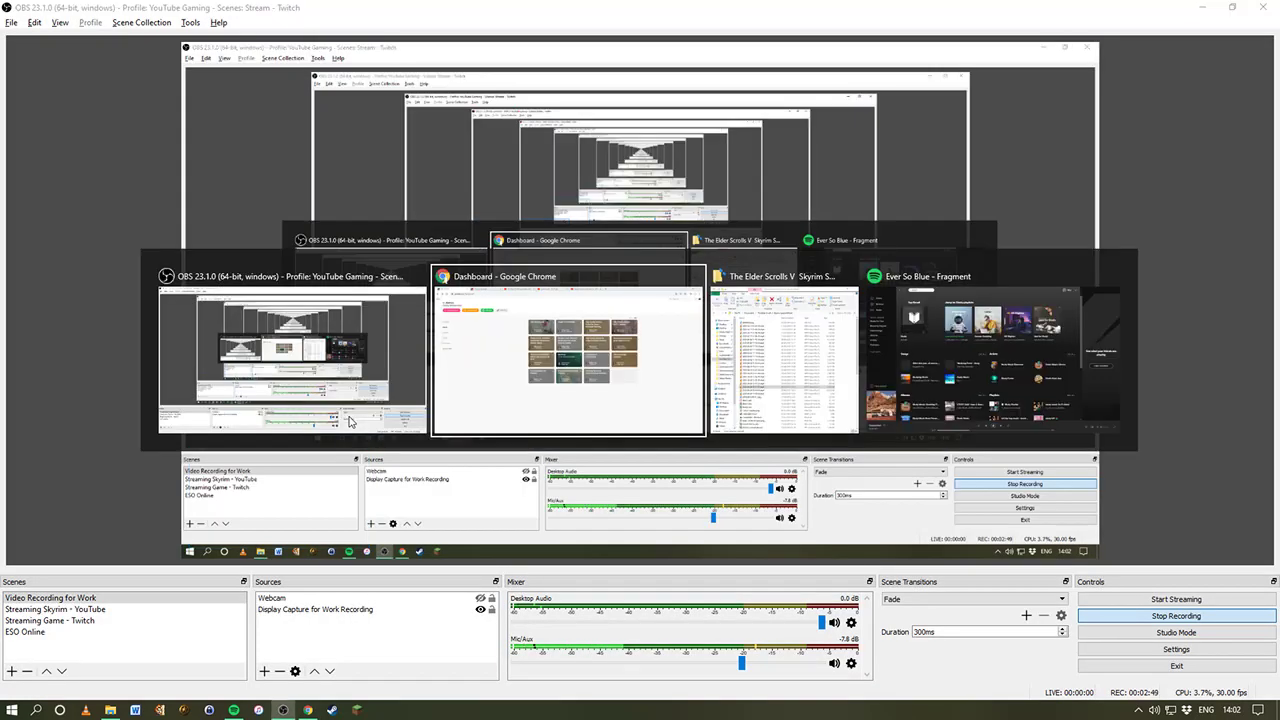
{"action": "key", "text": "alt+Tab"}
{"action": "key", "text": "alt+Tab"}
{"action": "key", "text": "alt+Tab"}
{"action": "key", "text": "alt+Tab"}
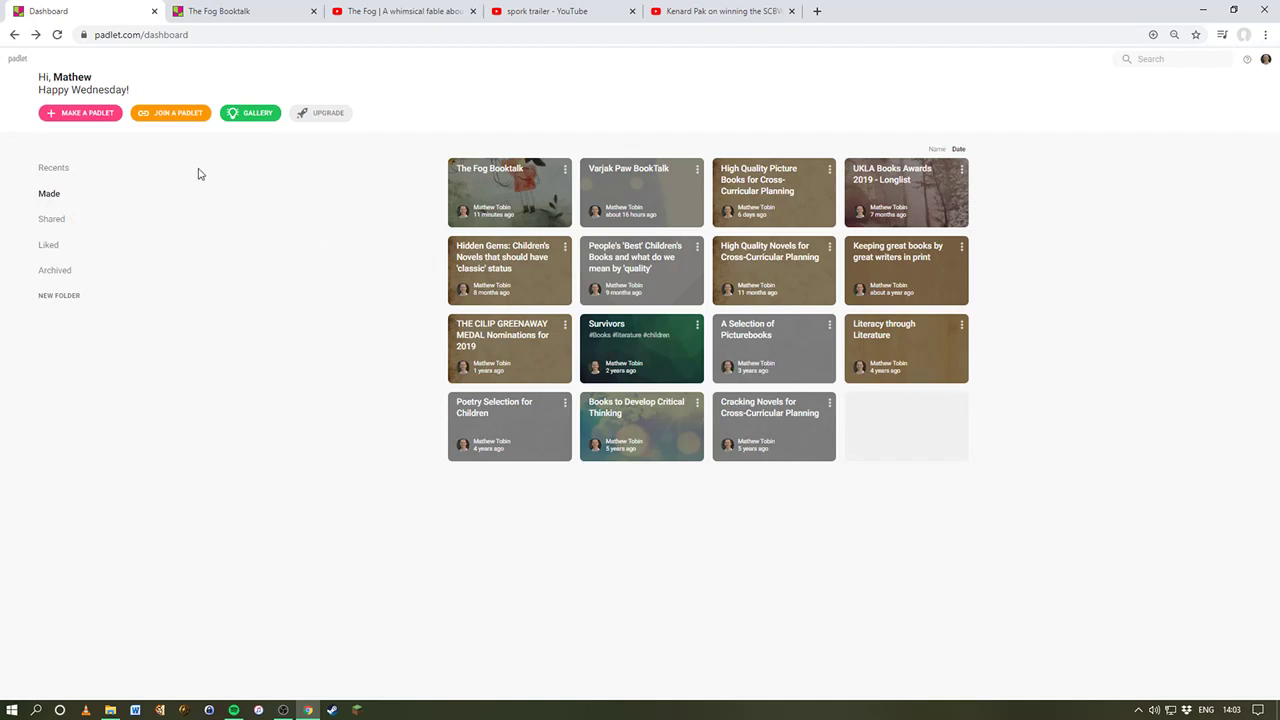
Step: Open and close the Varjak Paw BookTalk padlet, returning to The Fog Booktalk board
{"action": "left_click", "coordinate": [651, 200]}
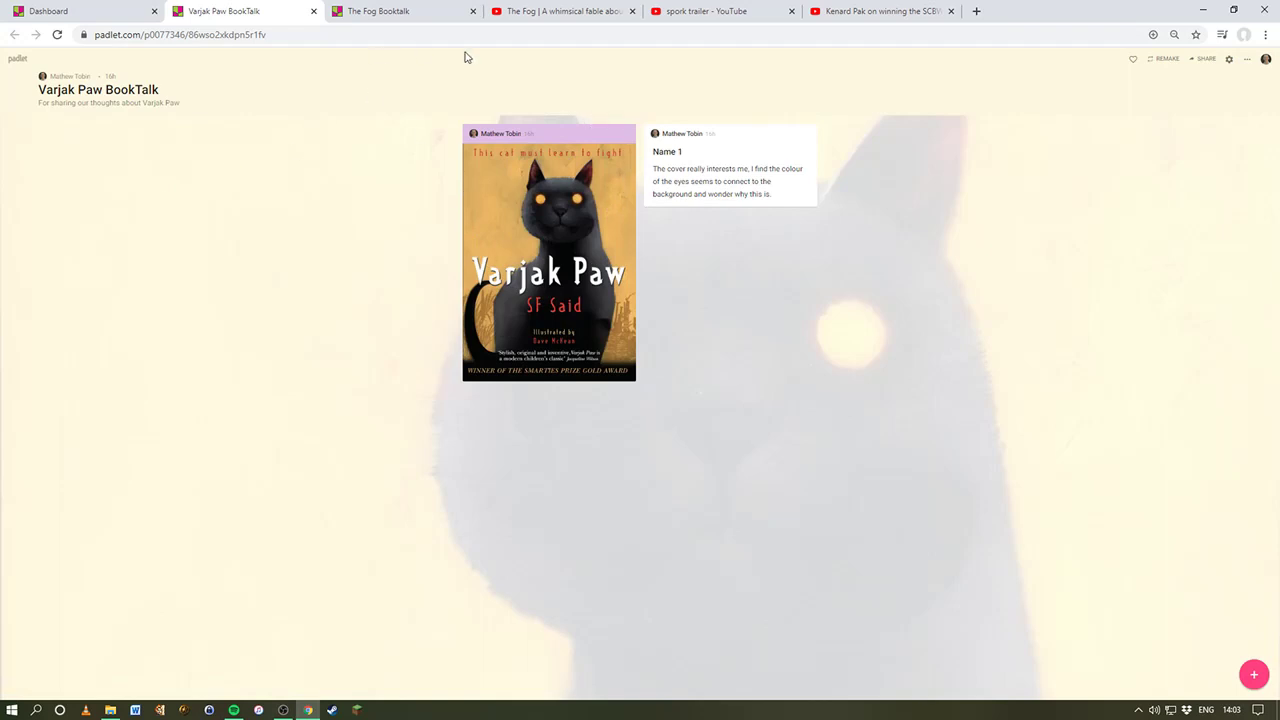
{"action": "left_click", "coordinate": [312, 12]}
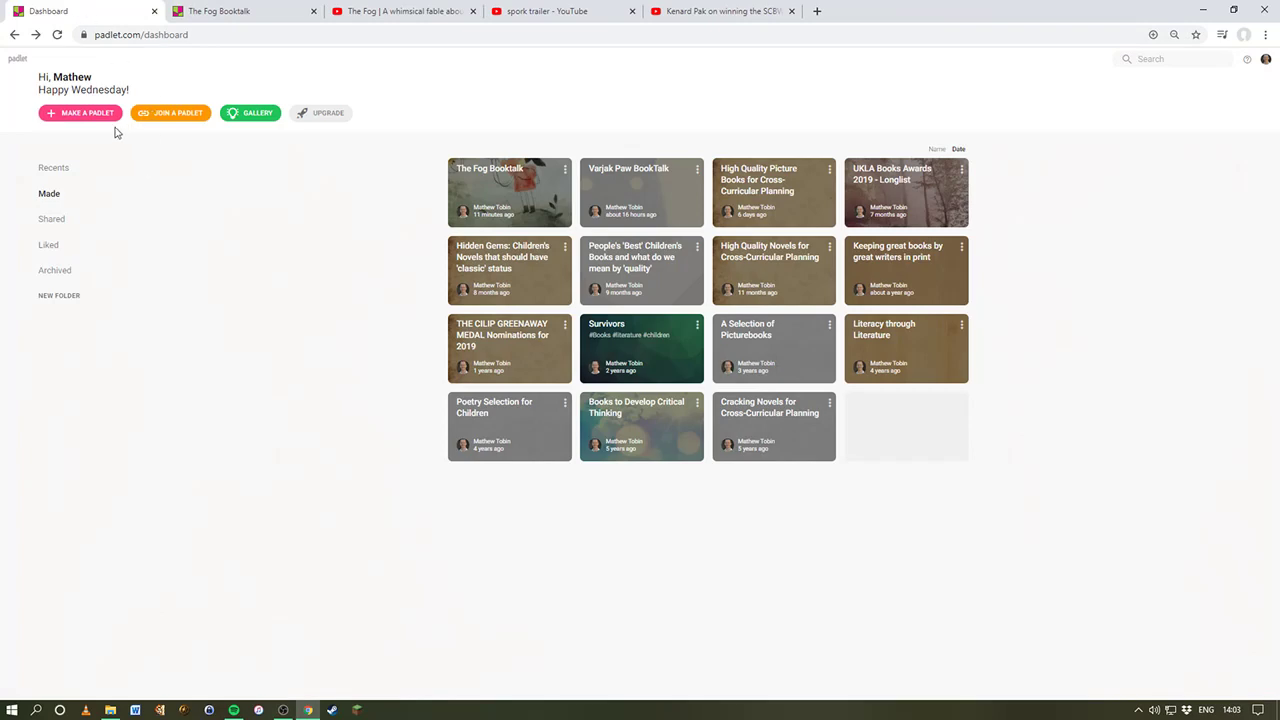
{"action": "left_click", "coordinate": [212, 10]}
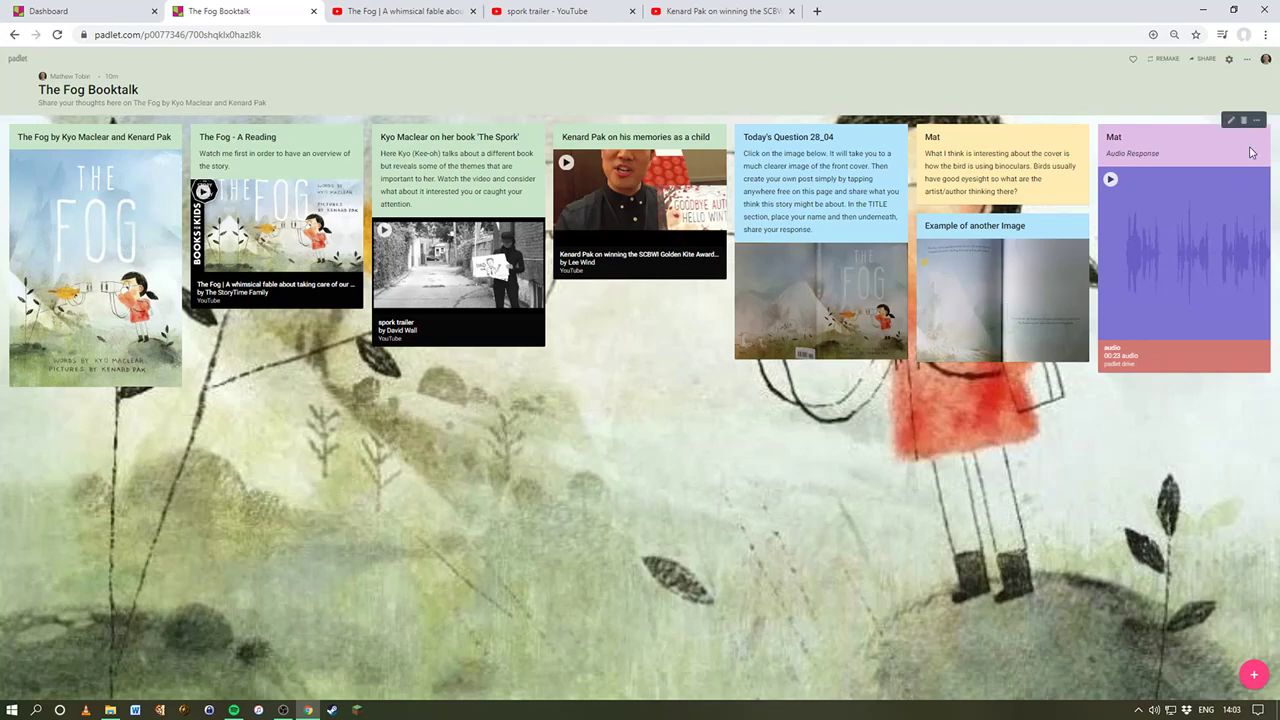
Step: Tile the dashboard and The Fog Booktalk in side-by-side windows, then start making a padlet
{"action": "left_click", "coordinate": [1233, 10]}
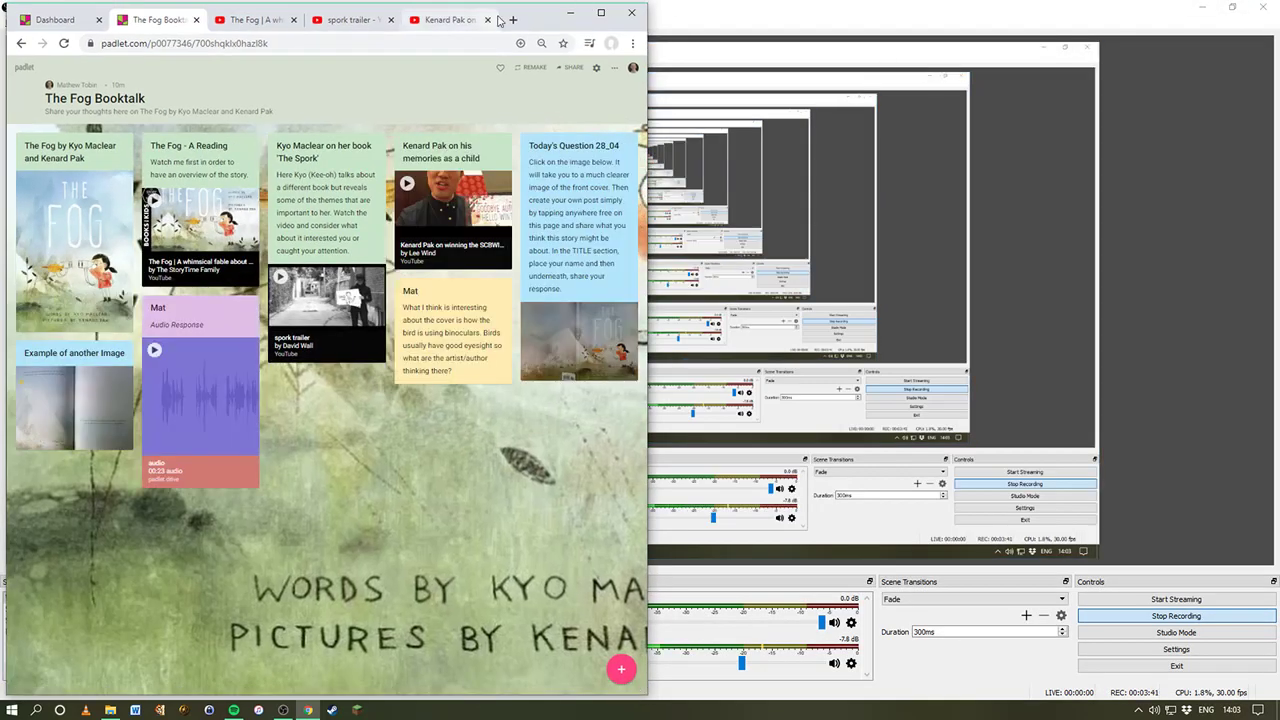
{"action": "left_click_drag", "start_coordinate": [533, 16], "coordinate": [1155, 17]}
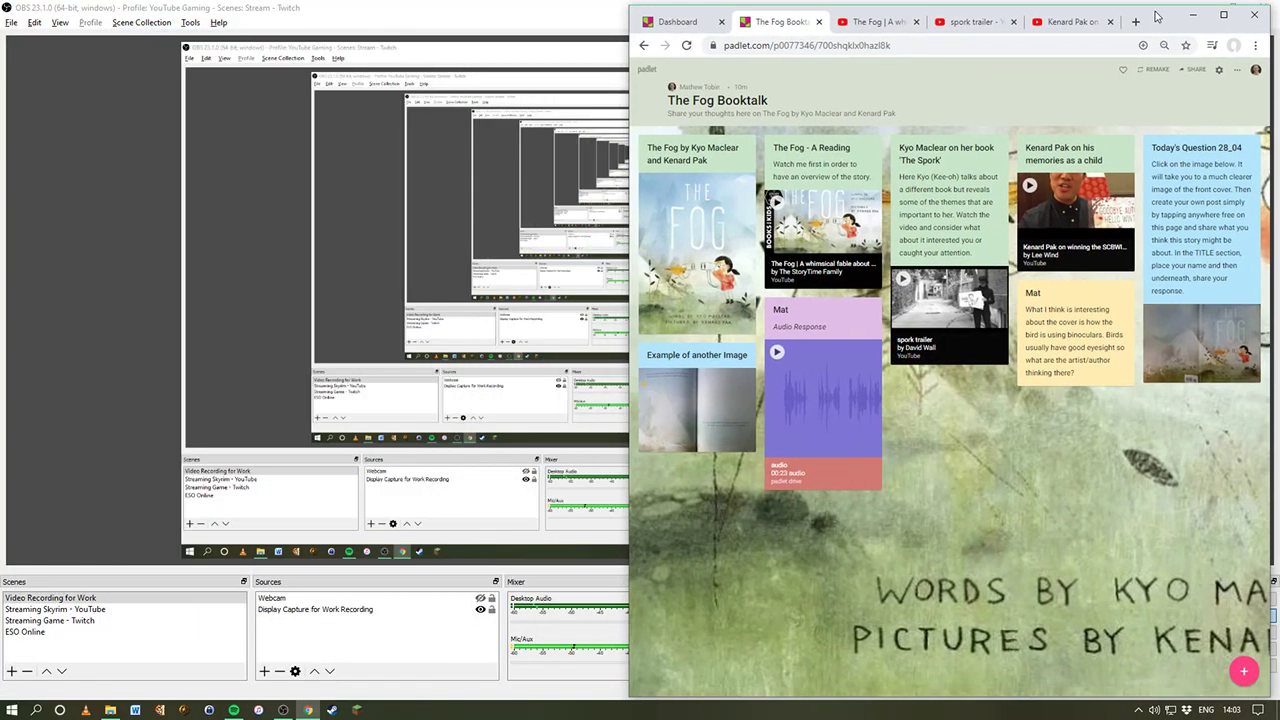
{"action": "left_click", "coordinate": [675, 21]}
{"action": "left_click_drag", "start_coordinate": [675, 21], "coordinate": [60, 22]}
{"action": "left_click", "coordinate": [1167, 21]}
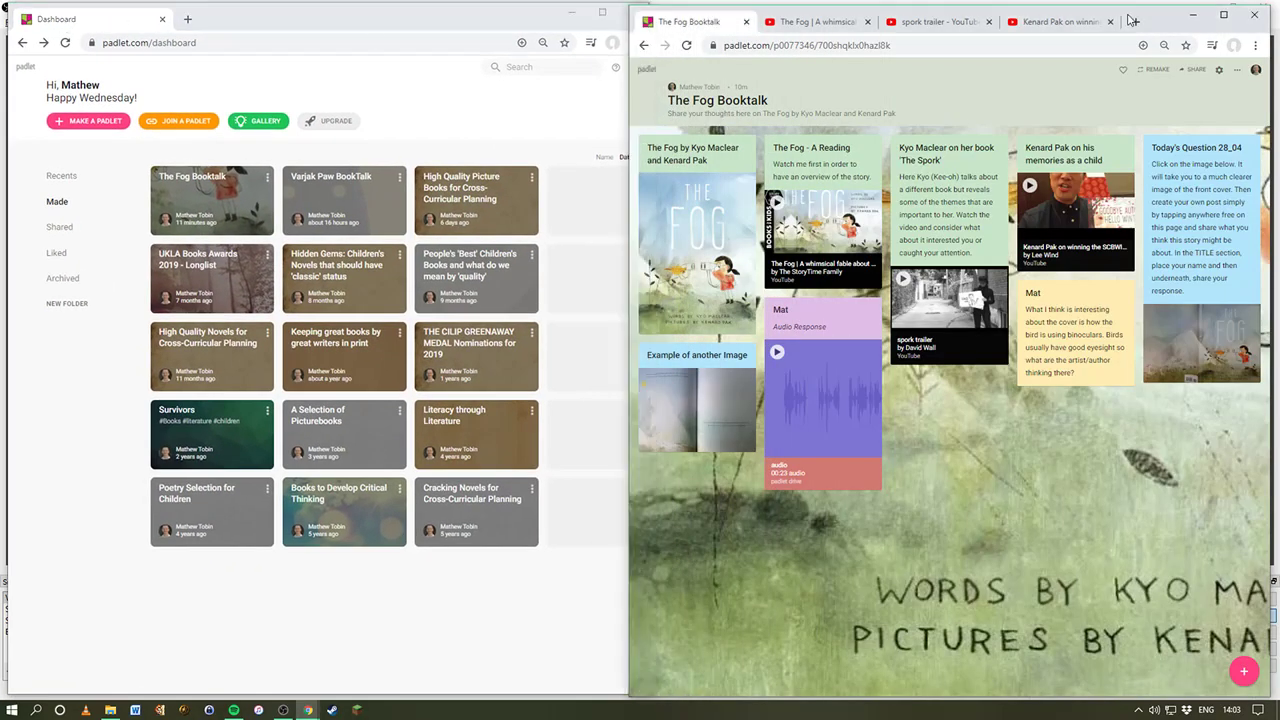
{"action": "left_click_drag", "start_coordinate": [629, 9], "coordinate": [658, 3]}
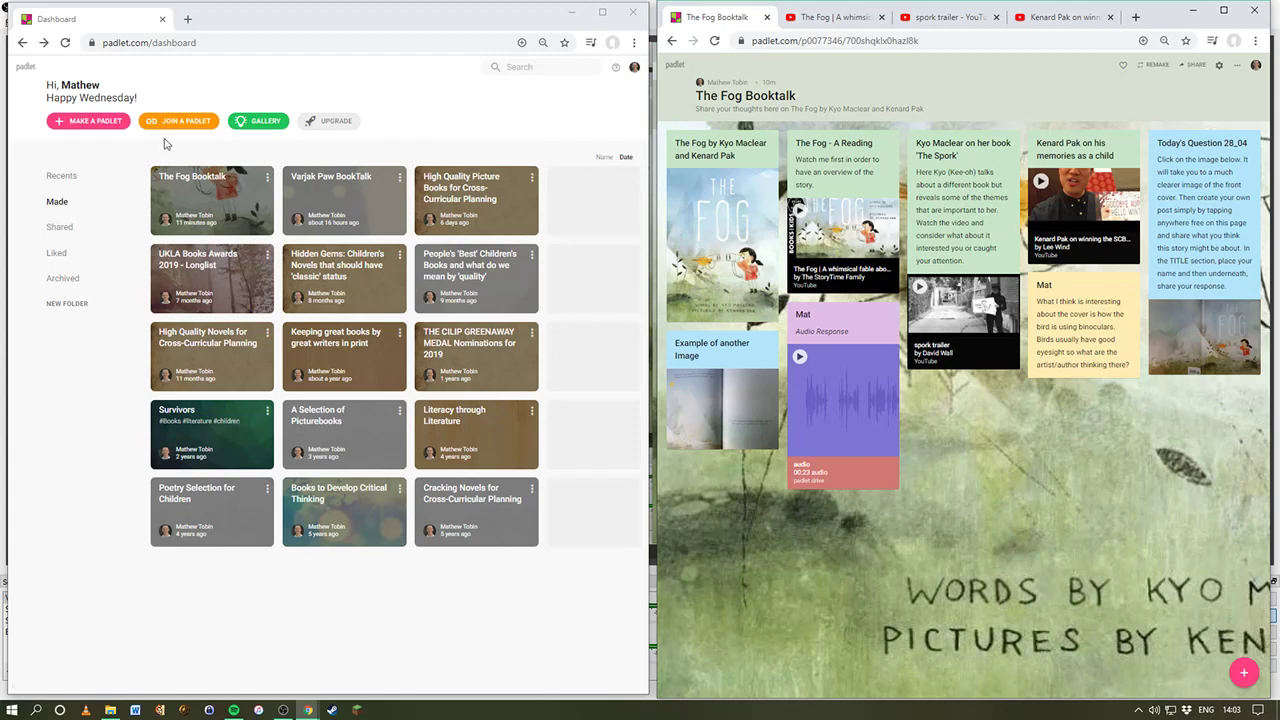
{"action": "left_click", "coordinate": [95, 124]}
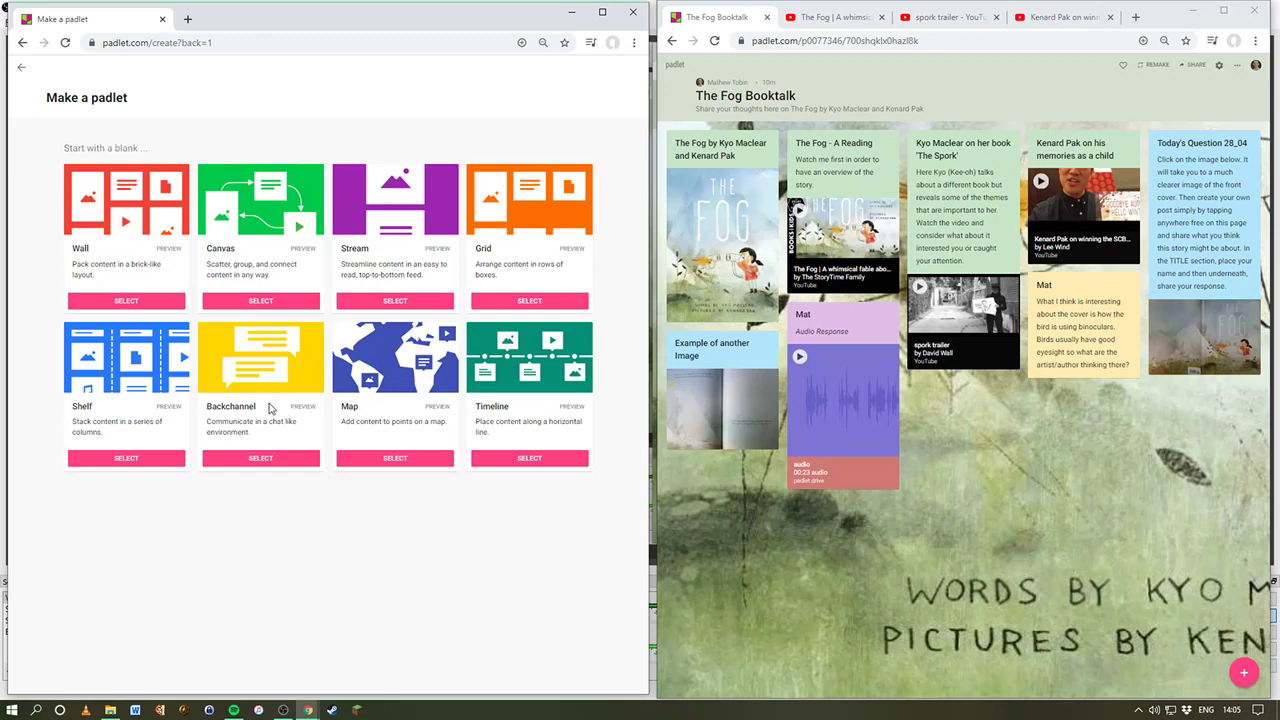
Step: Create a blank padlet from the Wall layout, bringing up its Modify panel
{"action": "left_click", "coordinate": [108, 300]}
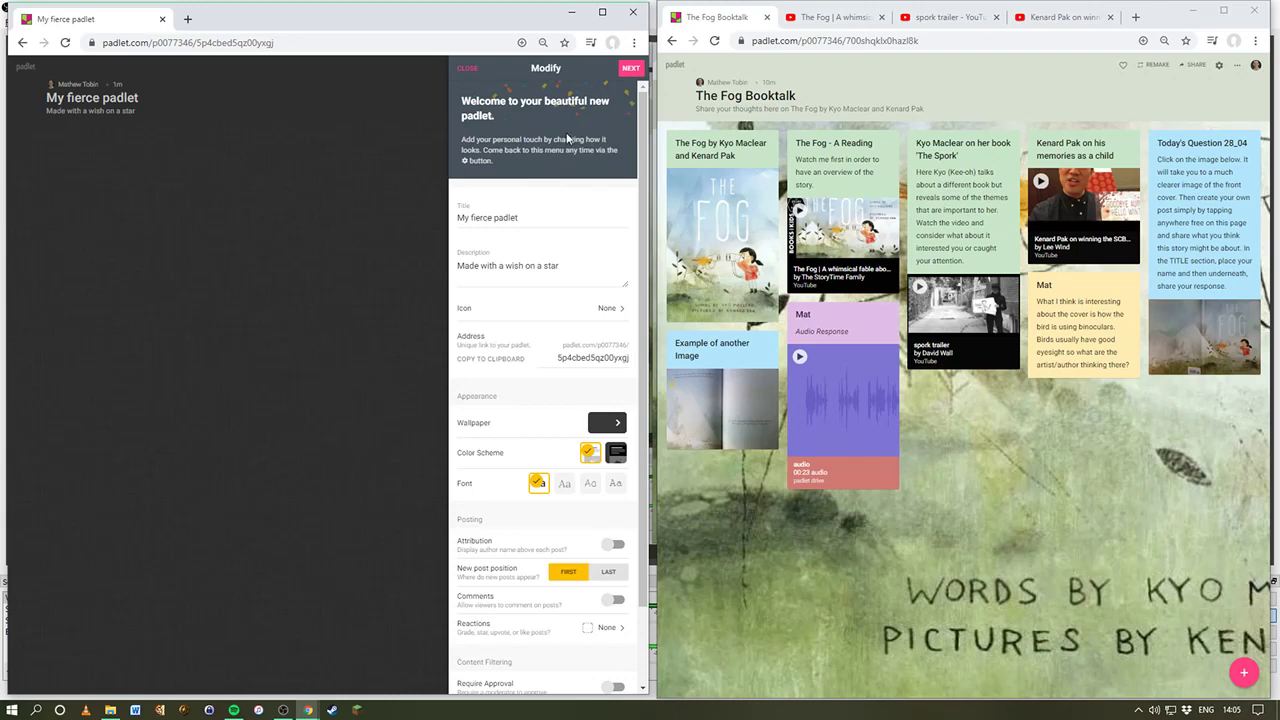
{"action": "scroll", "coordinate": [563, 195], "scroll_direction": "down", "scroll_amount": 1}
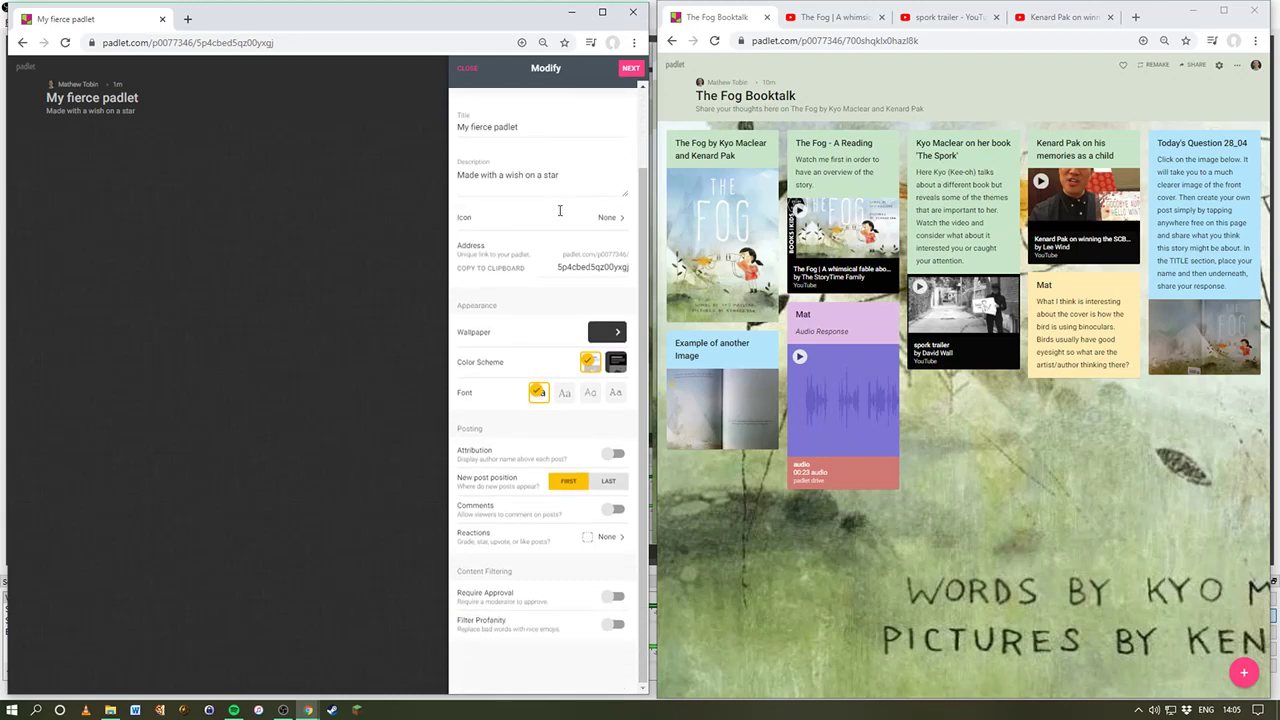
{"action": "scroll", "coordinate": [560, 210], "scroll_direction": "up", "scroll_amount": 1}
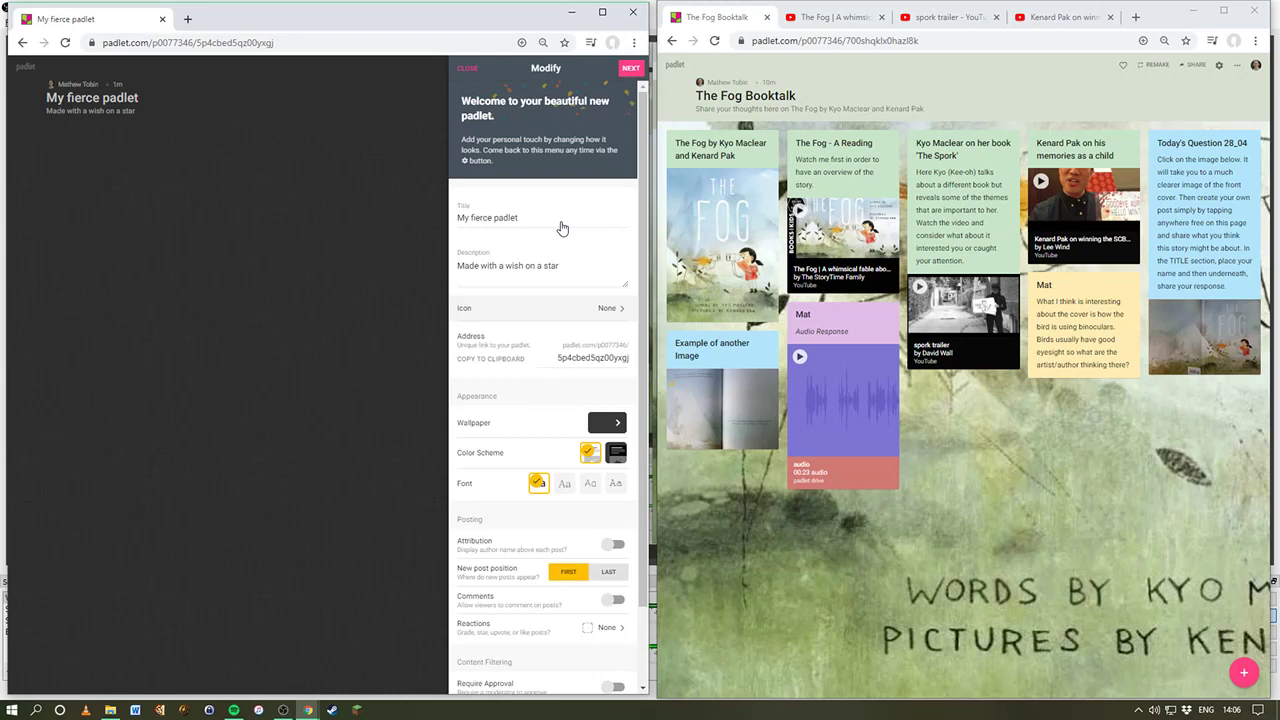
Step: Replace the title 'My fierce padlet' with 'The Fog Returns'
{"action": "left_click_drag", "start_coordinate": [561, 228], "coordinate": [413, 230]}
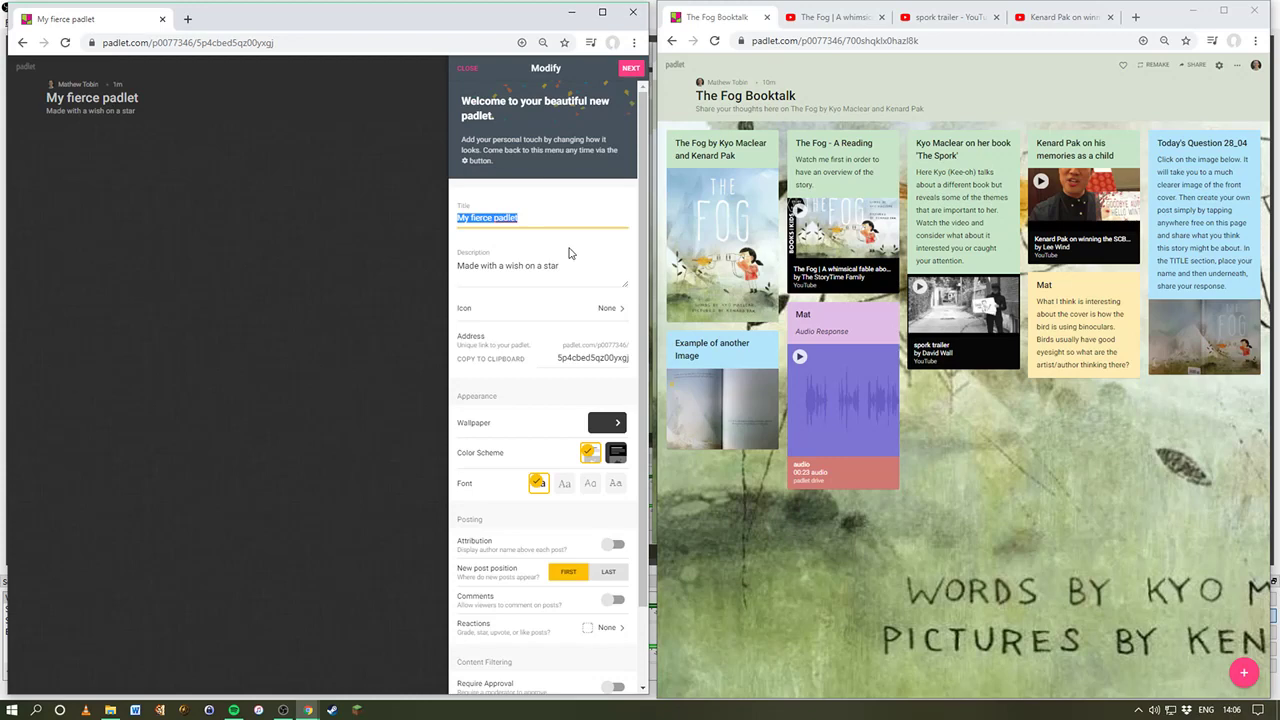
{"action": "type", "text": "The Fod"}
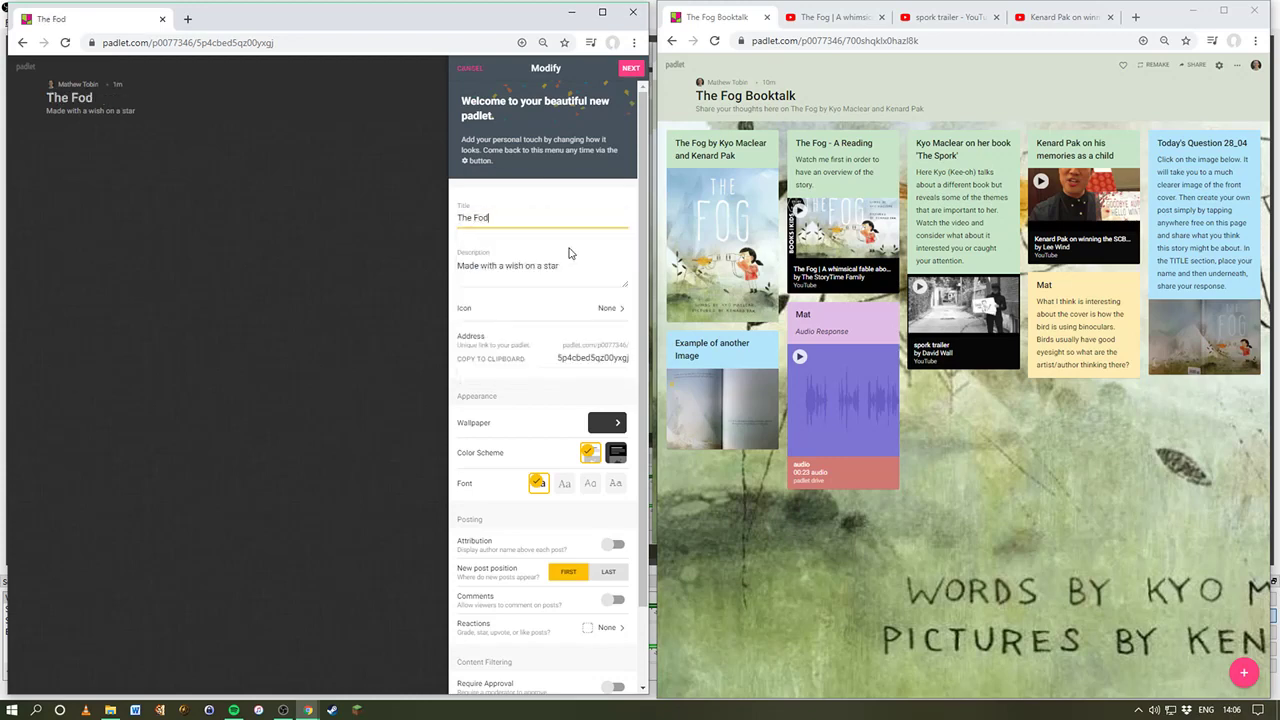
{"action": "key", "text": "BackSpace"}
{"action": "type", "text": "g Returns"}
Step: Replace the description with 'Booktalk around the....book'
{"action": "left_click", "coordinate": [551, 268]}
{"action": "double_click", "coordinate": [529, 268]}
{"action": "triple_click", "coordinate": [529, 268]}
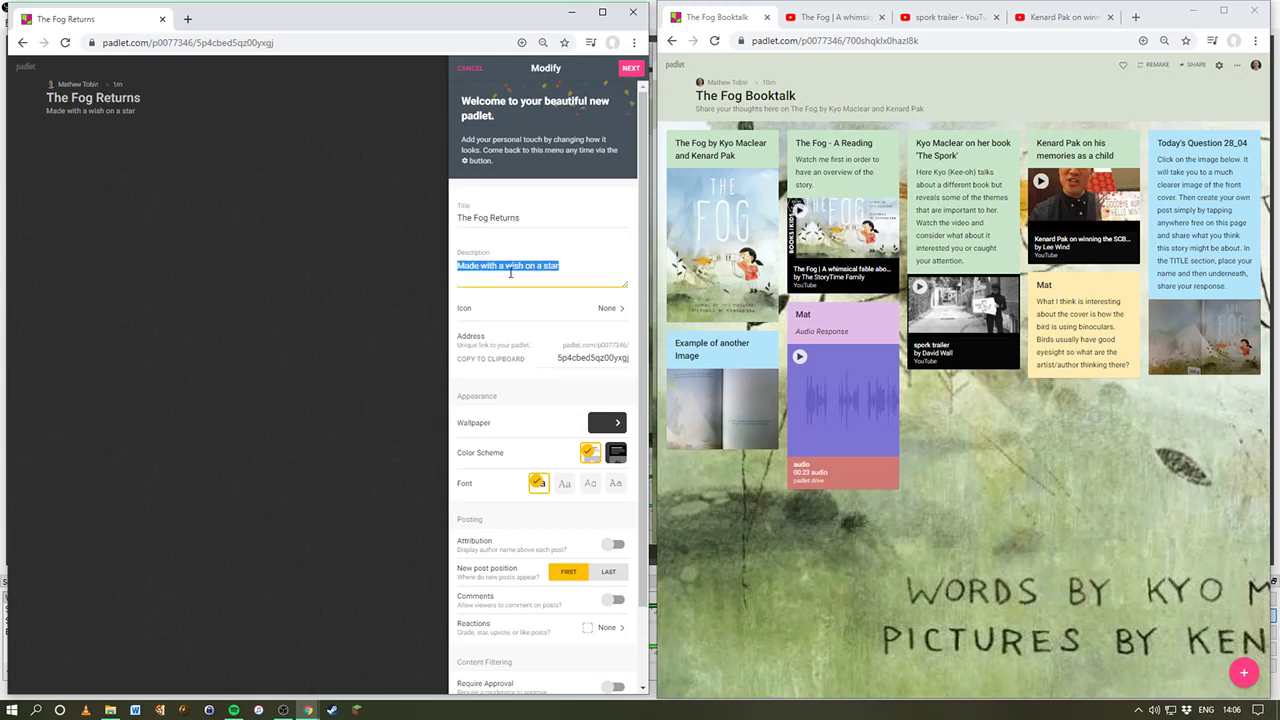
{"action": "type", "text": "Bookta"}
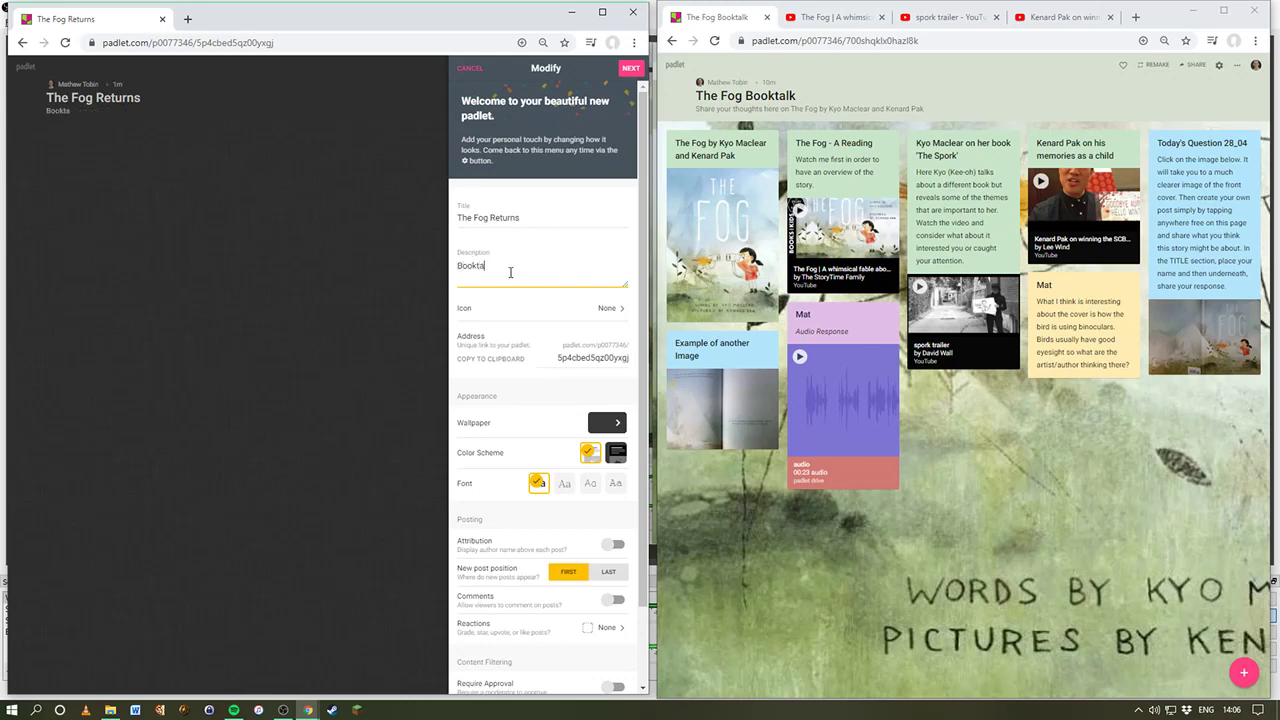
{"action": "type", "text": "lk around the....book"}
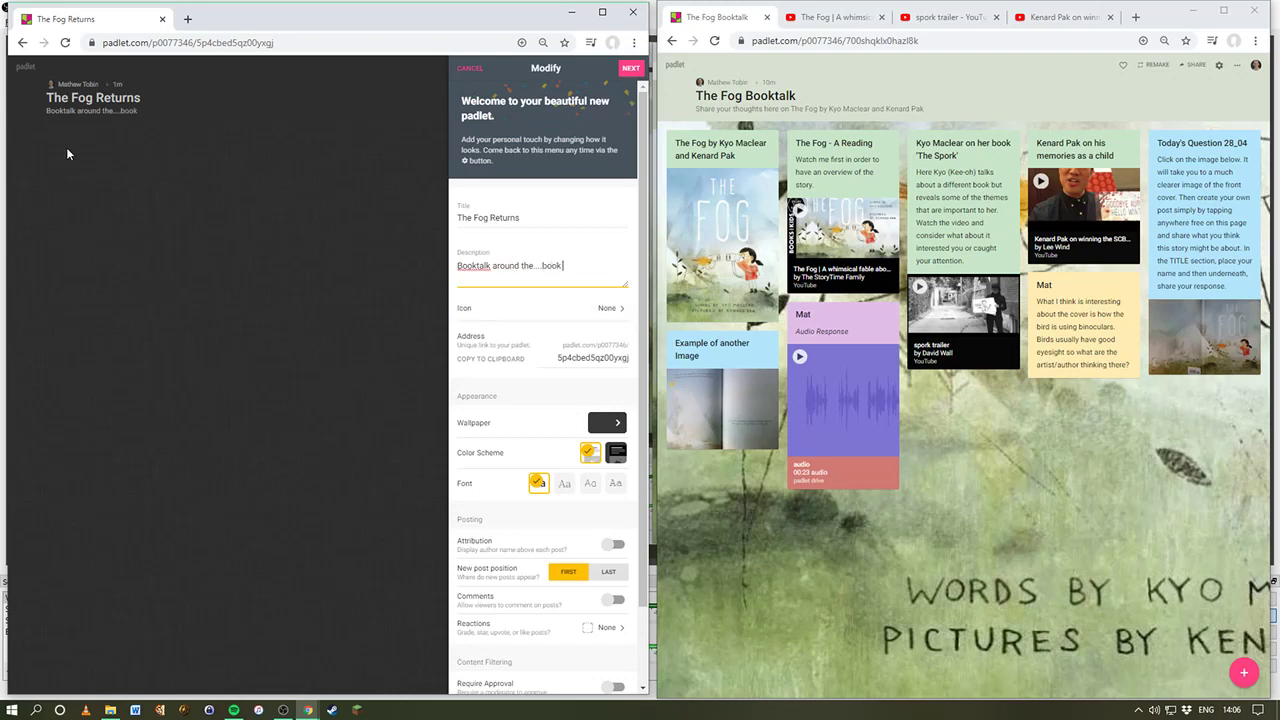
Step: Upload The Fog Cover.jpg as a custom icon for The Fog Returns padlet
{"action": "left_click", "coordinate": [540, 308]}
{"action": "left_click", "coordinate": [556, 315]}
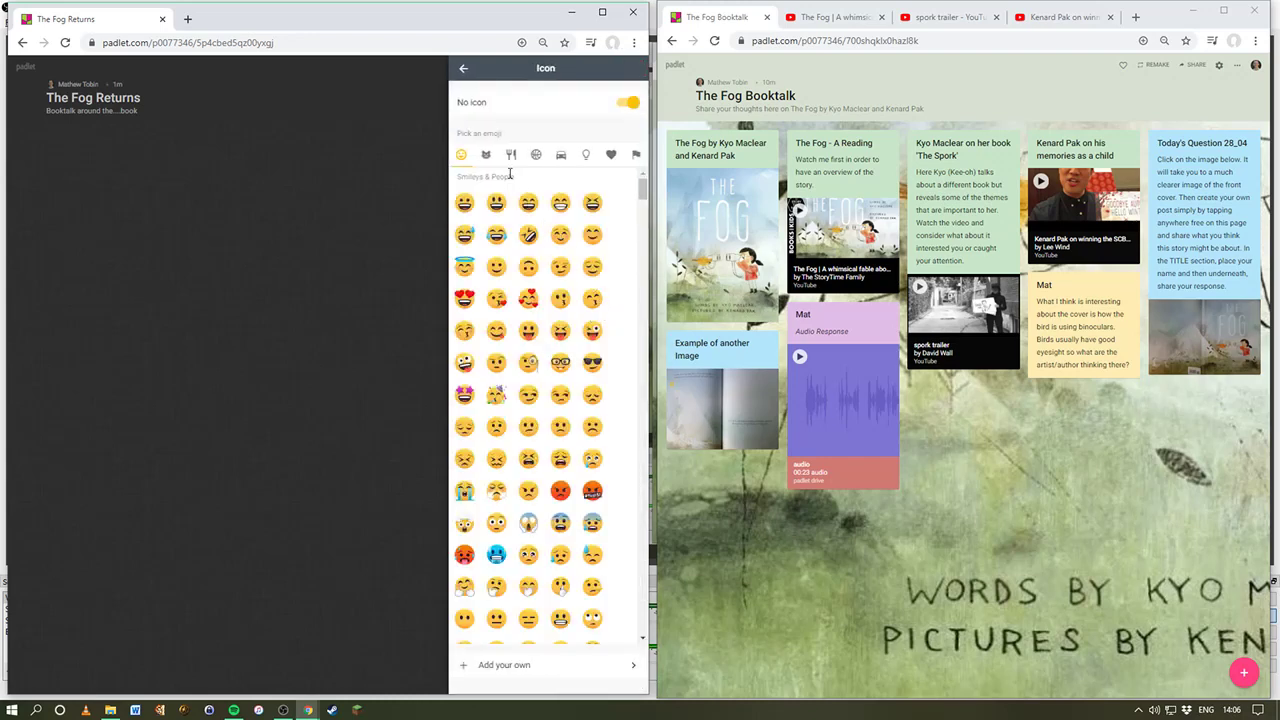
{"action": "scroll", "coordinate": [543, 300], "scroll_direction": "down", "scroll_amount": 2}
{"action": "scroll", "coordinate": [550, 330], "scroll_direction": "down", "scroll_amount": 3}
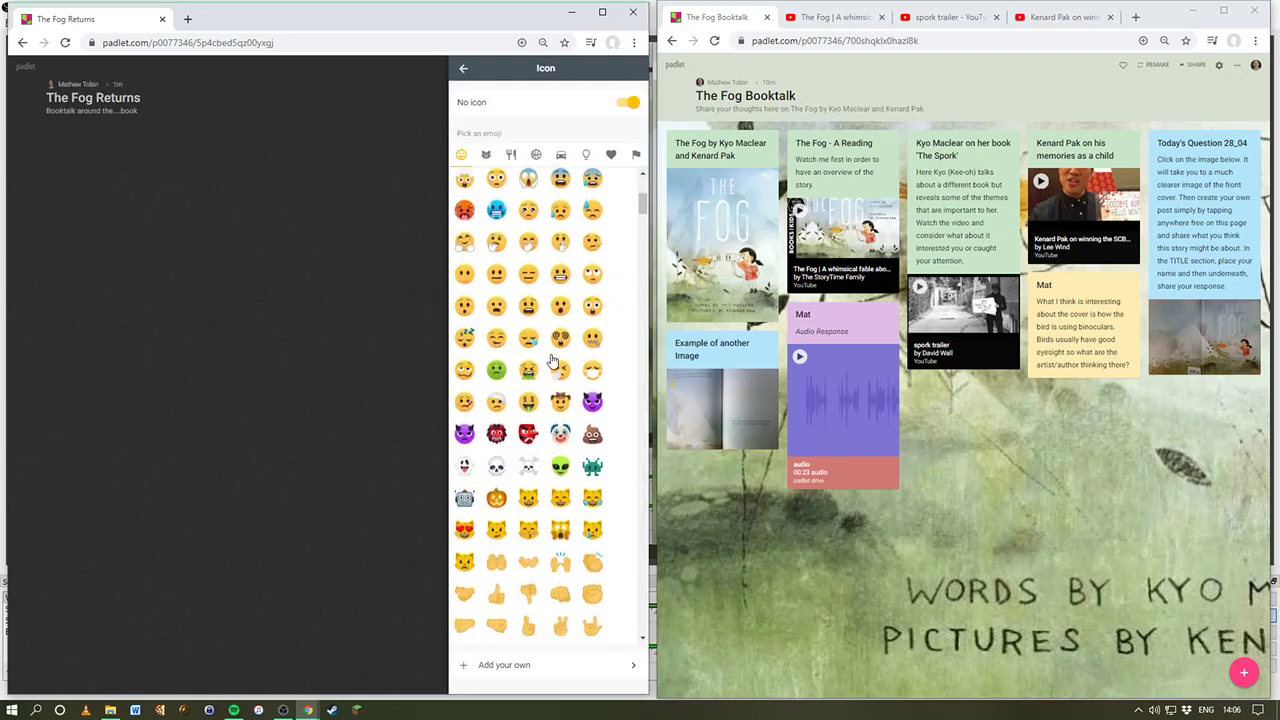
{"action": "left_click", "coordinate": [569, 664]}
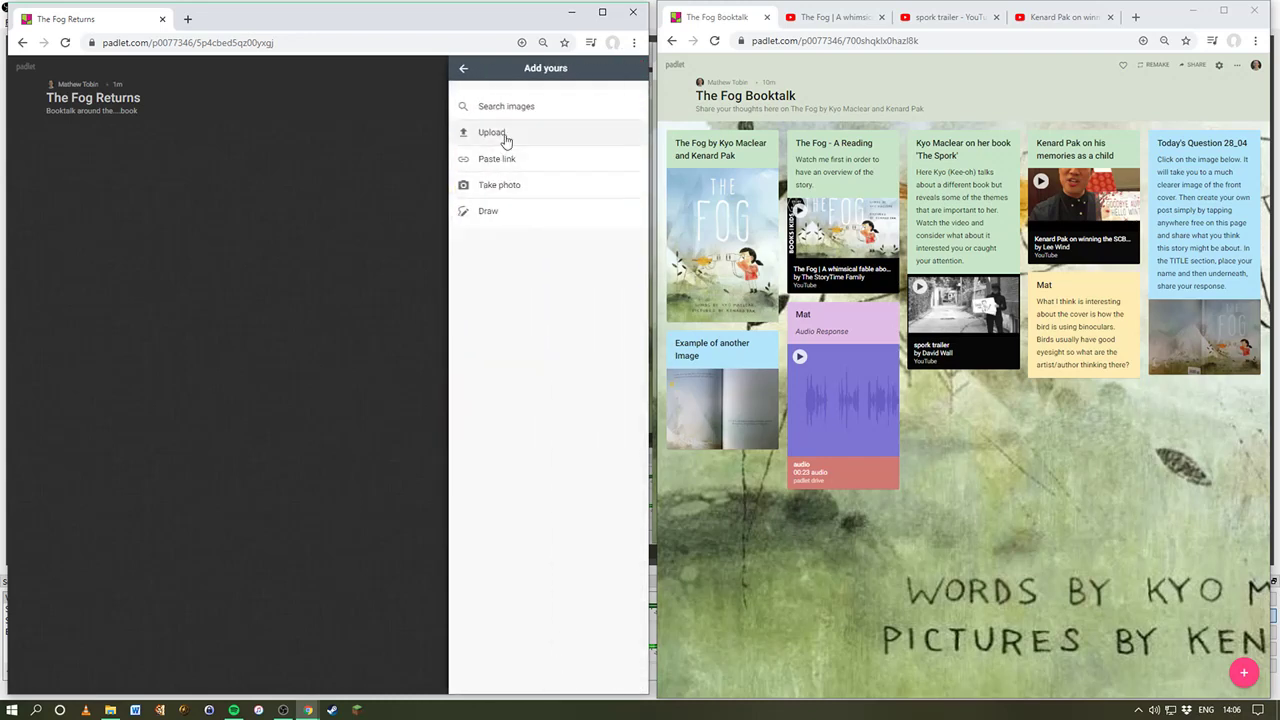
{"action": "left_click", "coordinate": [503, 133]}
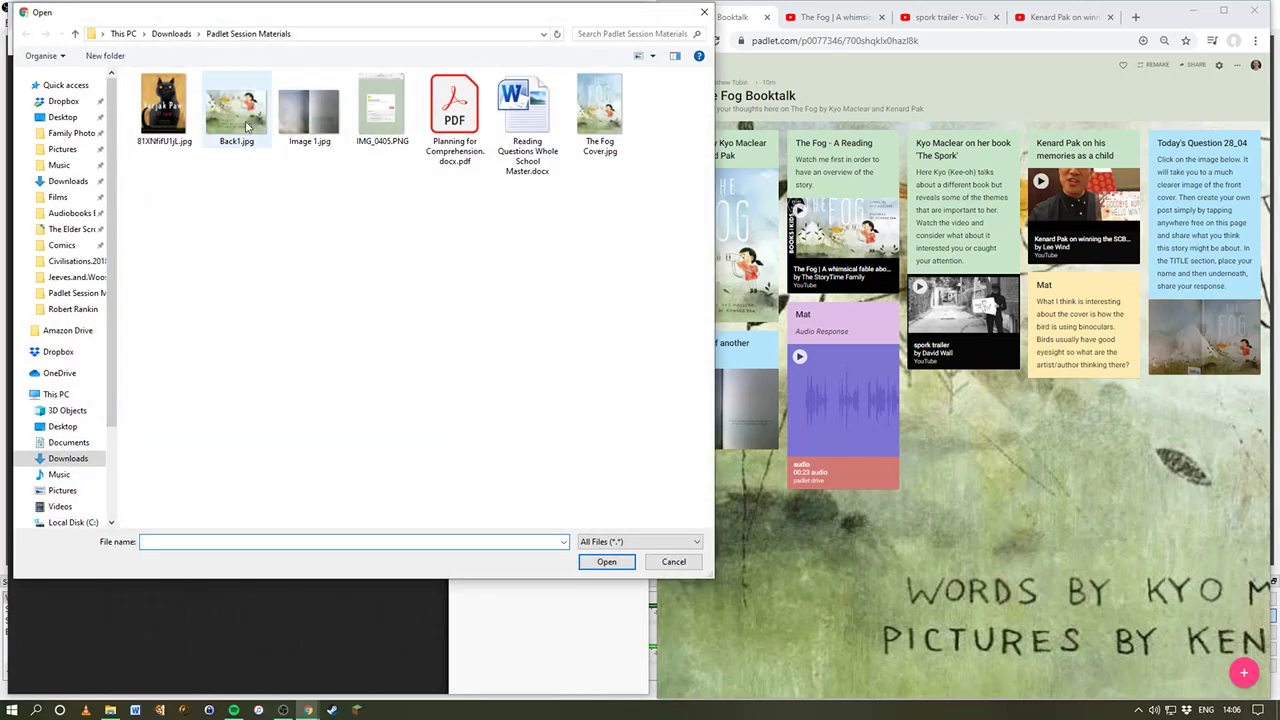
{"action": "left_click", "coordinate": [606, 112]}
{"action": "left_click", "coordinate": [606, 561]}
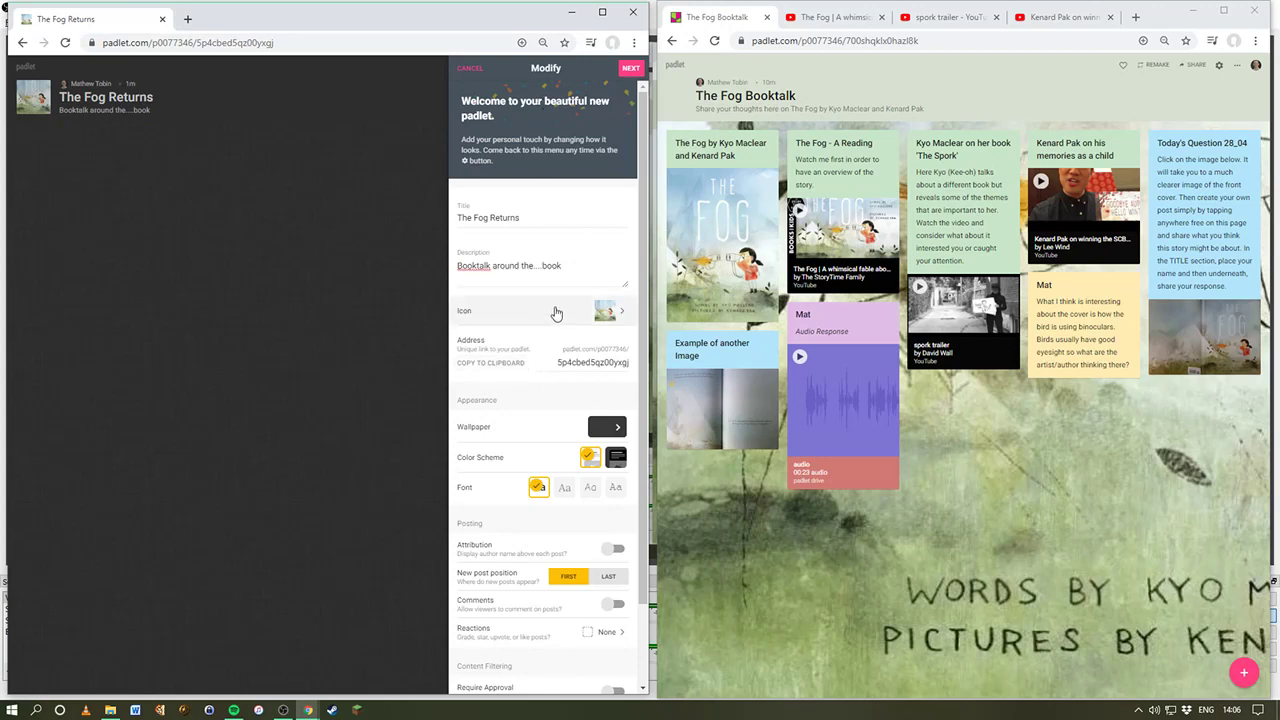
Step: Upload Back1.jpg as a custom wallpaper for the board
{"action": "scroll", "coordinate": [493, 399], "scroll_direction": "down", "scroll_amount": 2}
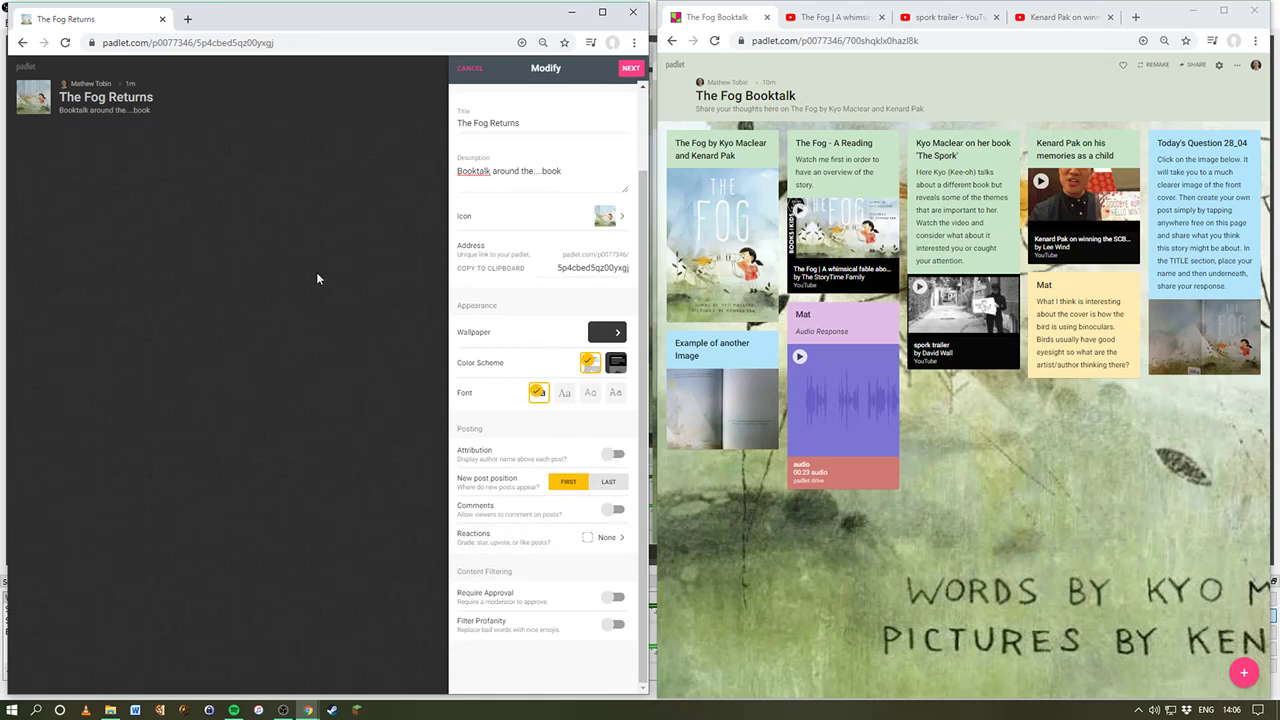
{"action": "left_click", "coordinate": [618, 333]}
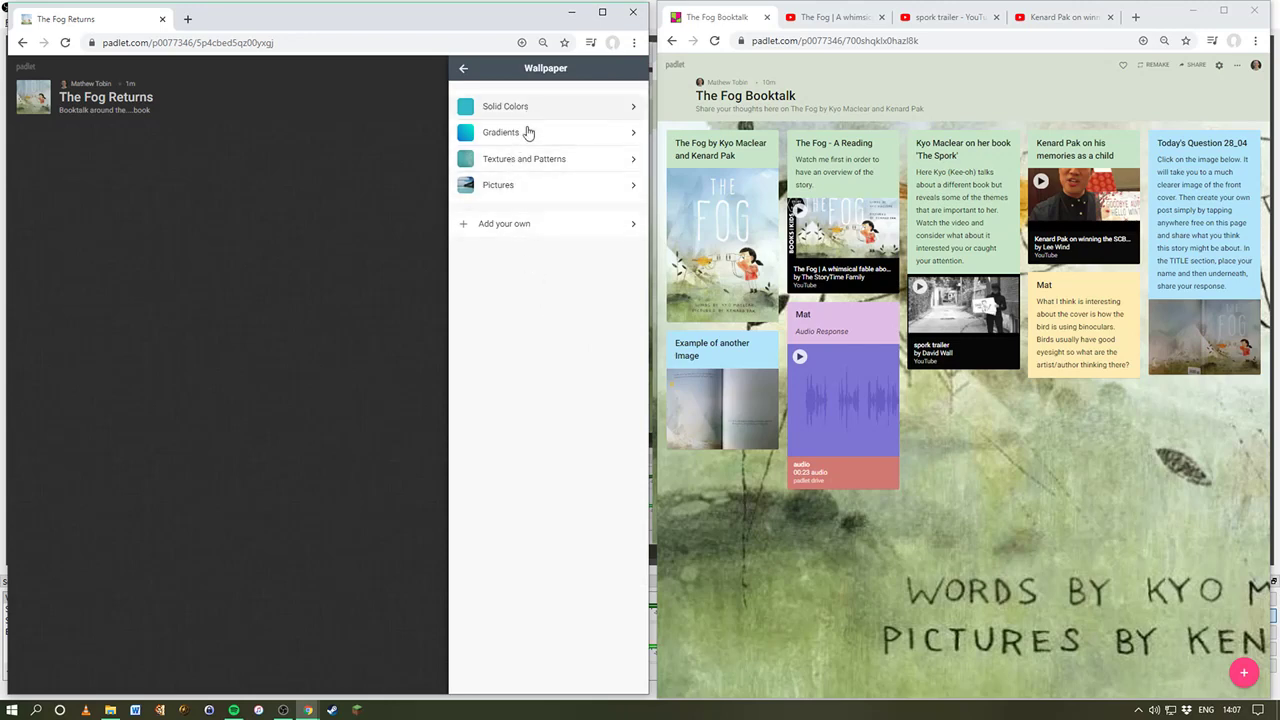
{"action": "left_click", "coordinate": [522, 226]}
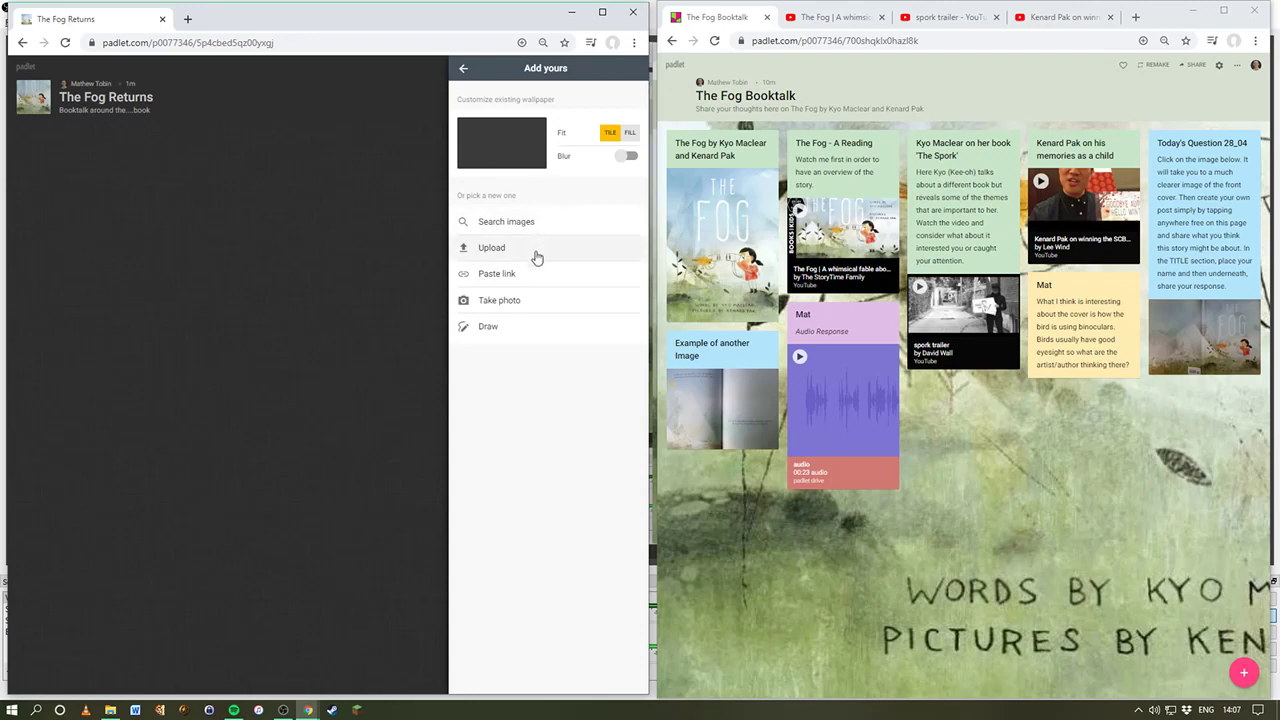
{"action": "left_click", "coordinate": [536, 250]}
{"action": "left_click", "coordinate": [554, 153]}
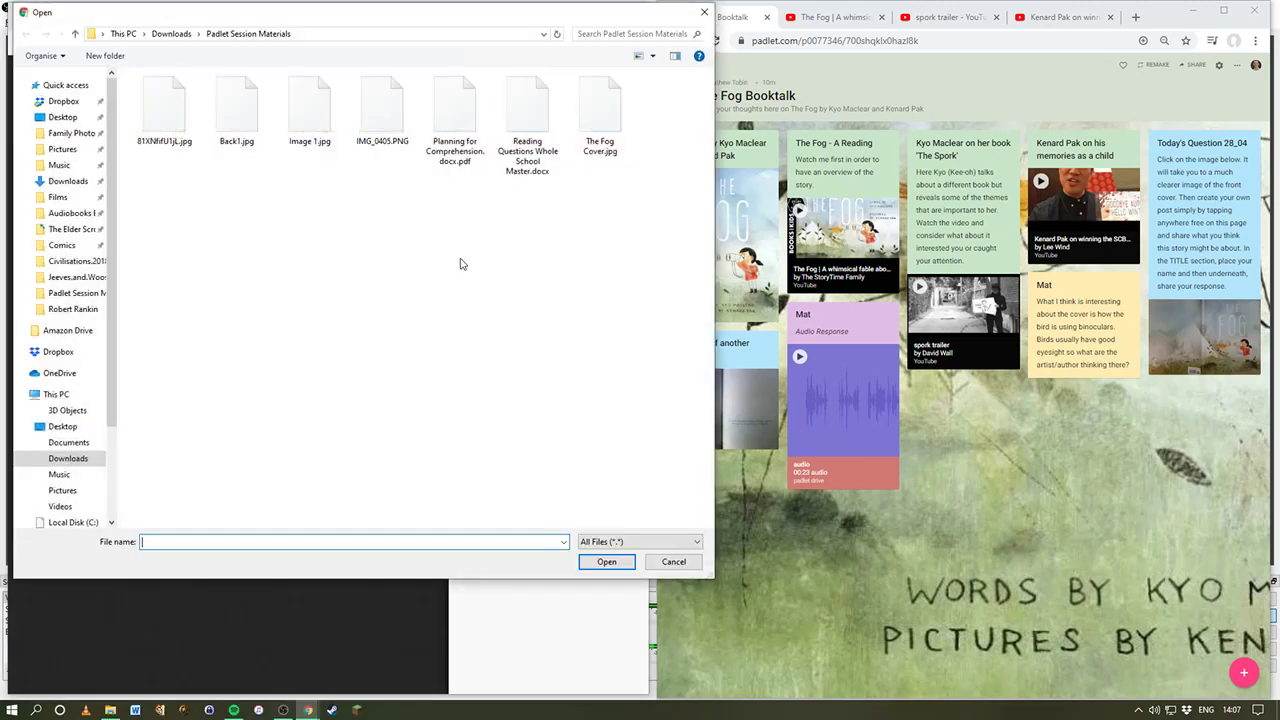
{"action": "left_click", "coordinate": [240, 118]}
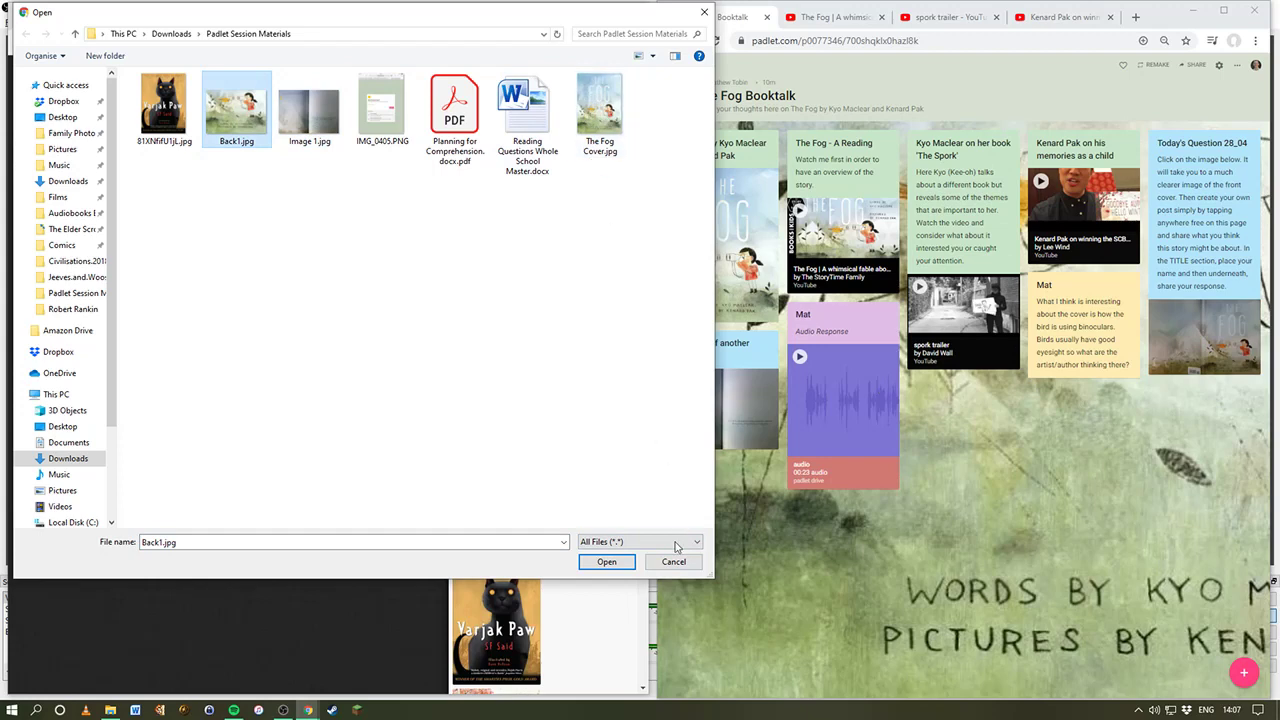
{"action": "left_click", "coordinate": [606, 561]}
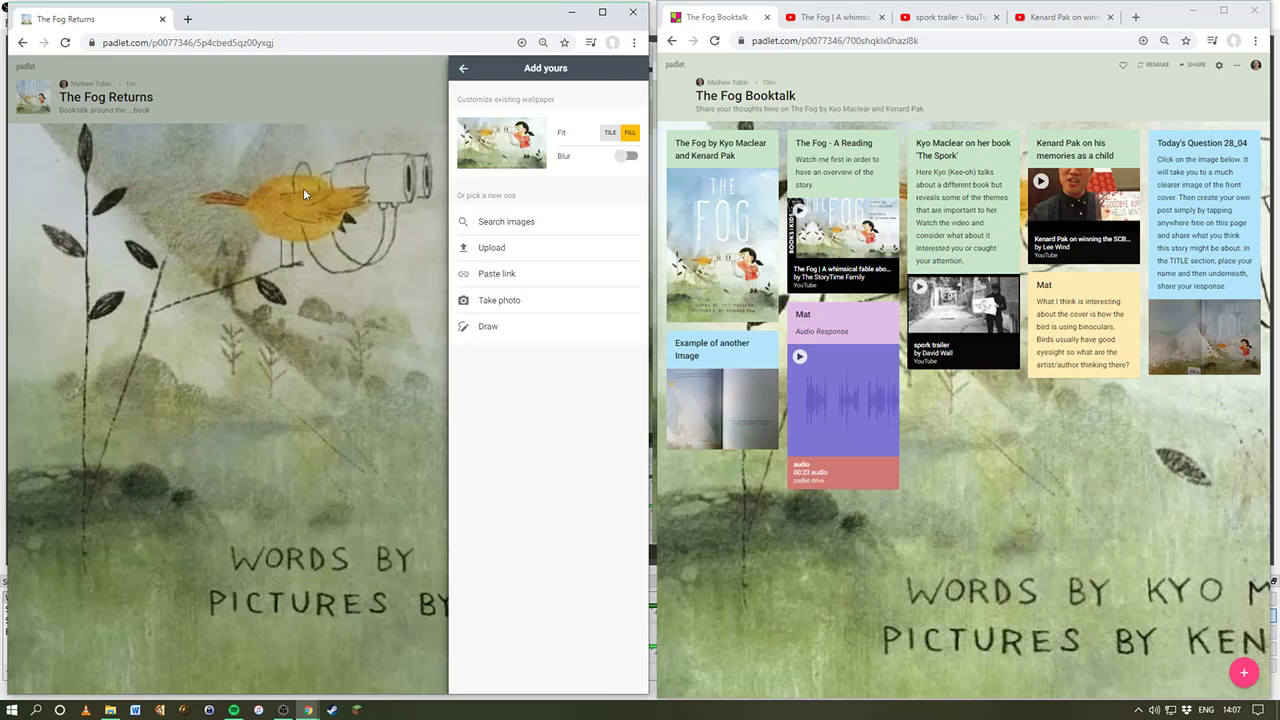
Step: Leave the wallpaper unblurred and set to Fill, then finish setup to start posting
{"action": "left_click", "coordinate": [629, 157]}
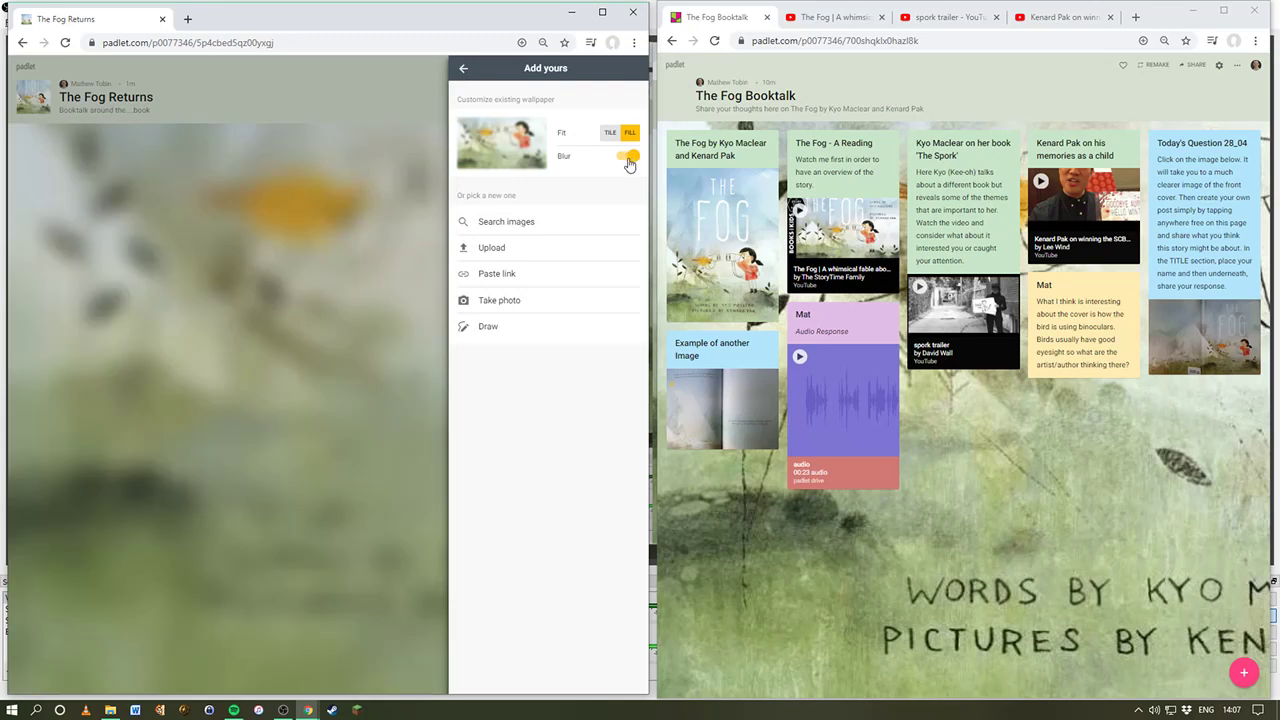
{"action": "left_click", "coordinate": [628, 160]}
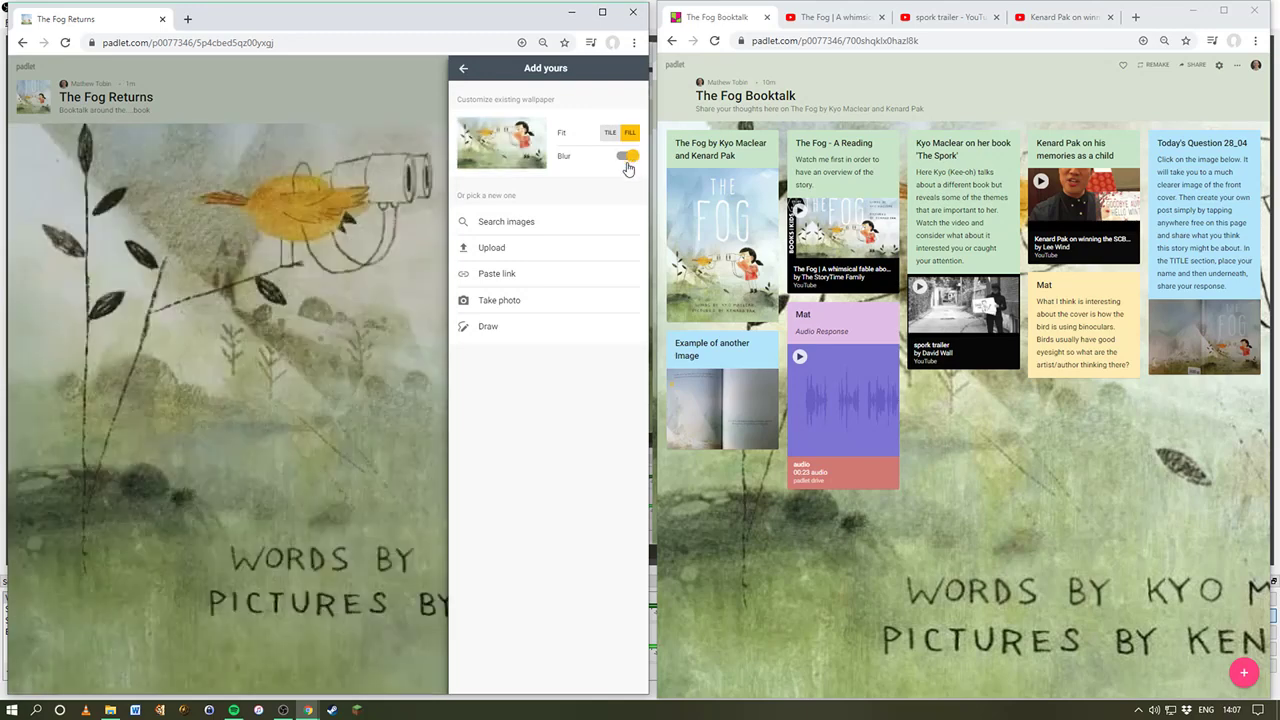
{"action": "left_click", "coordinate": [608, 133]}
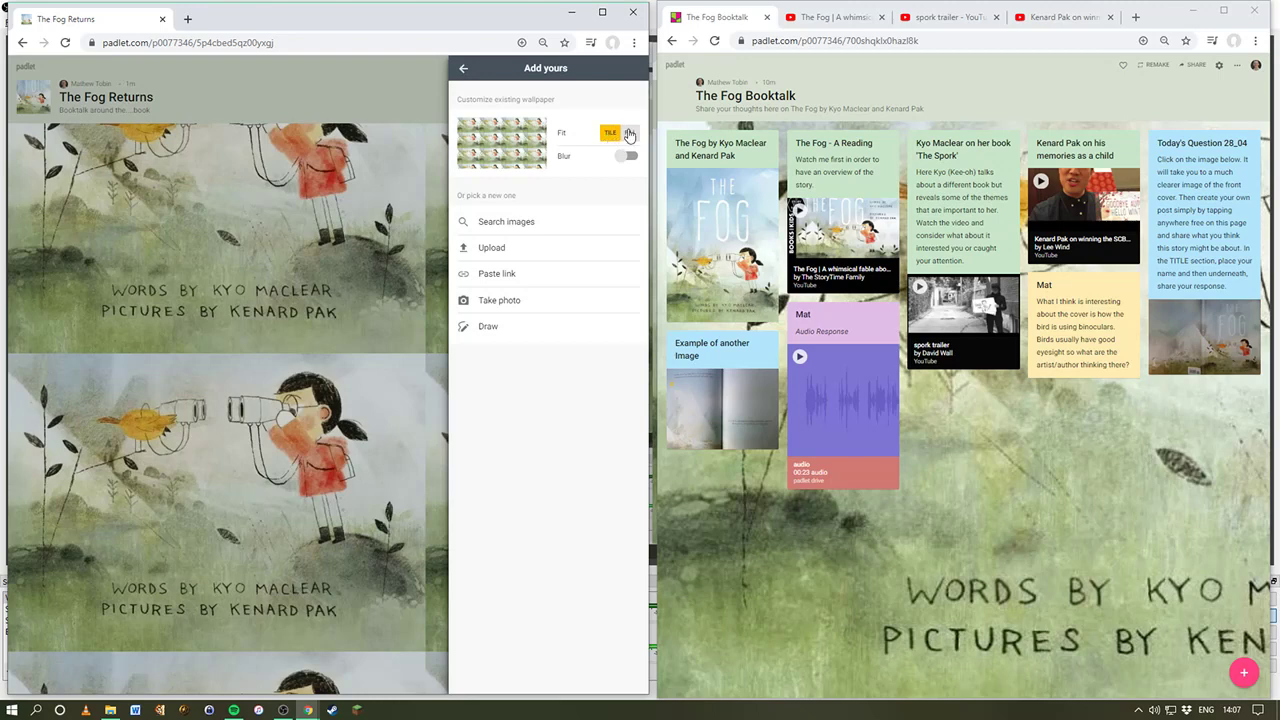
{"action": "left_click", "coordinate": [628, 133]}
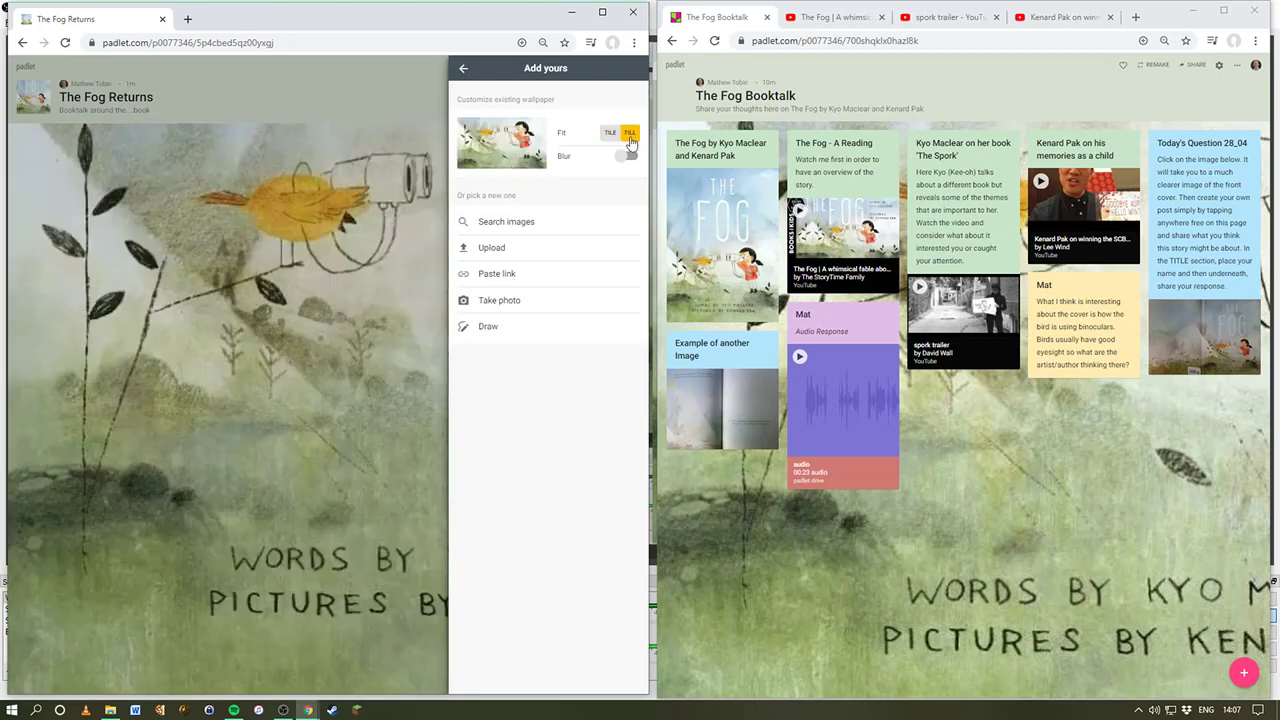
{"action": "left_click", "coordinate": [464, 68]}
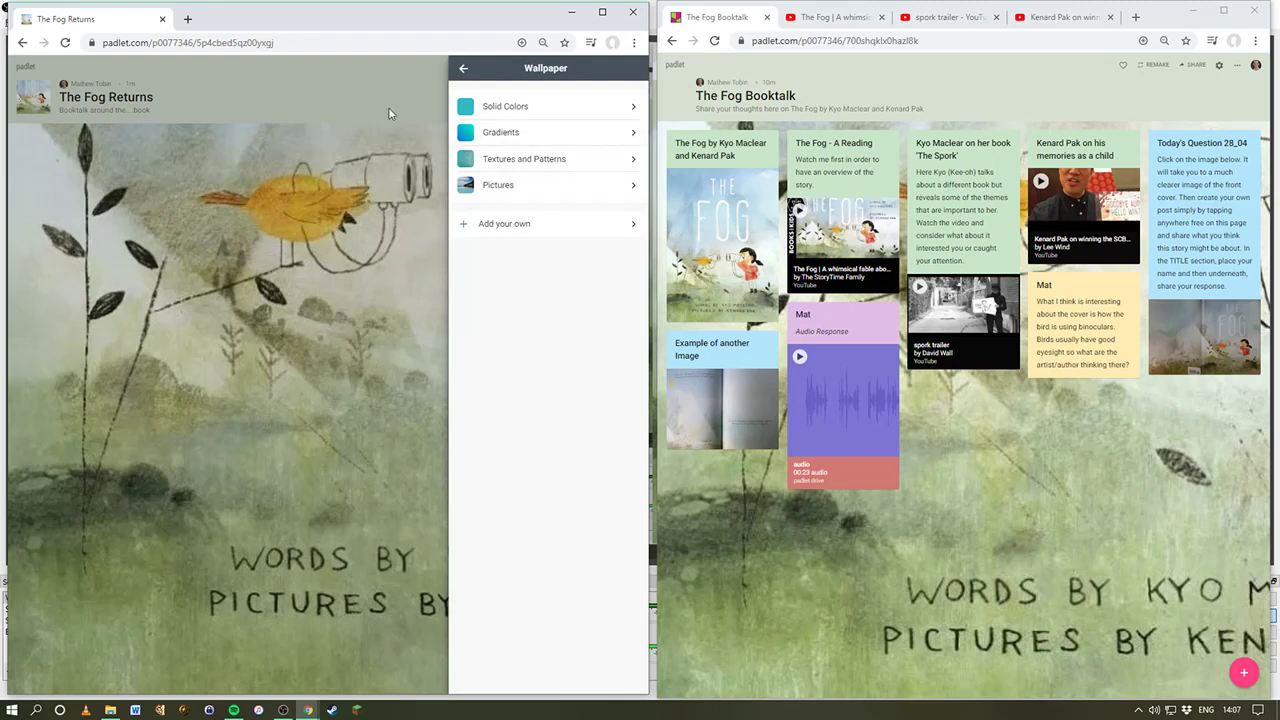
{"action": "left_click", "coordinate": [462, 70]}
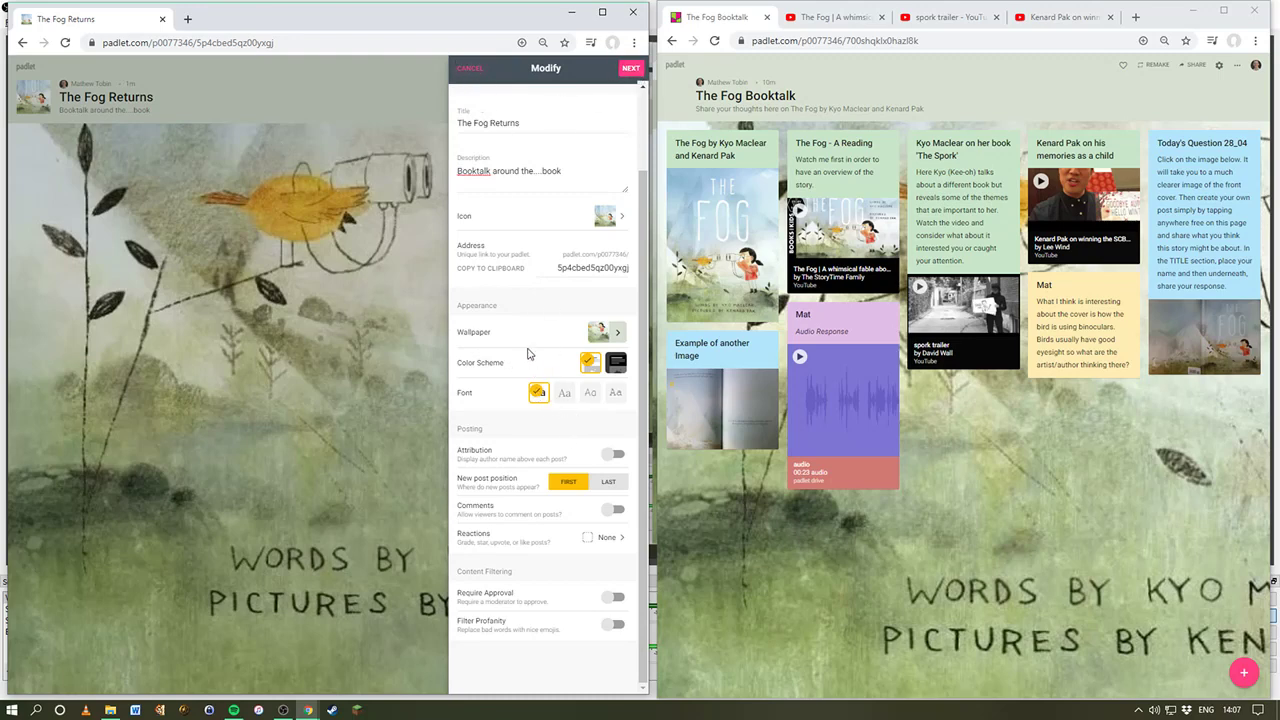
{"action": "mouse_move", "coordinate": [748, 174]}
{"action": "left_click", "coordinate": [628, 68]}
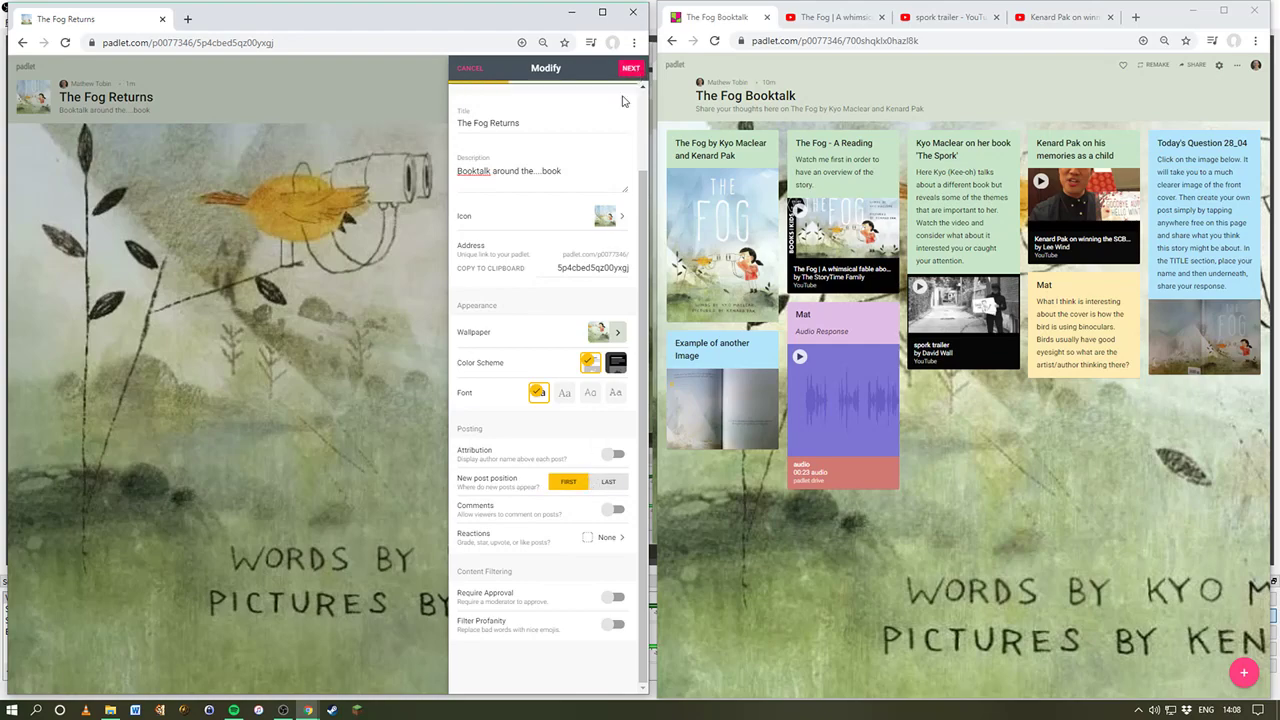
{"action": "left_click", "coordinate": [543, 208]}
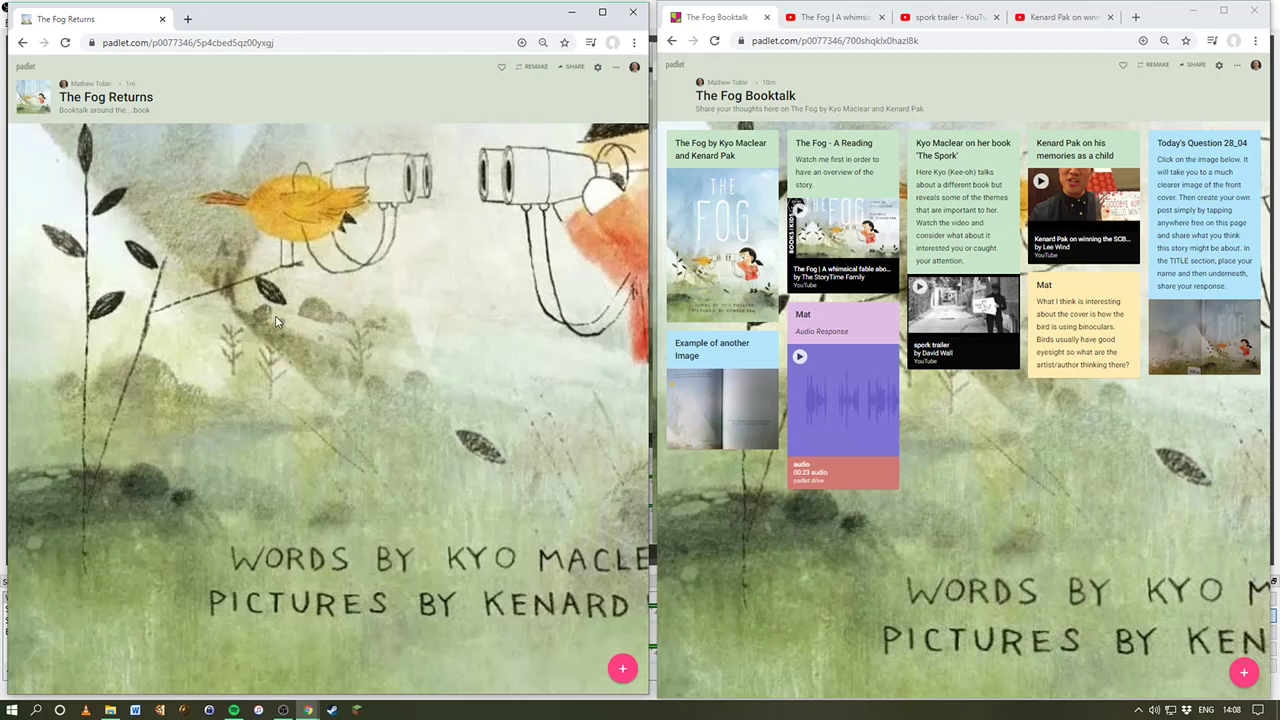
Step: Add posts titled Test 1 and Test 2 to The Fog Returns wall
{"action": "double_click", "coordinate": [431, 294]}
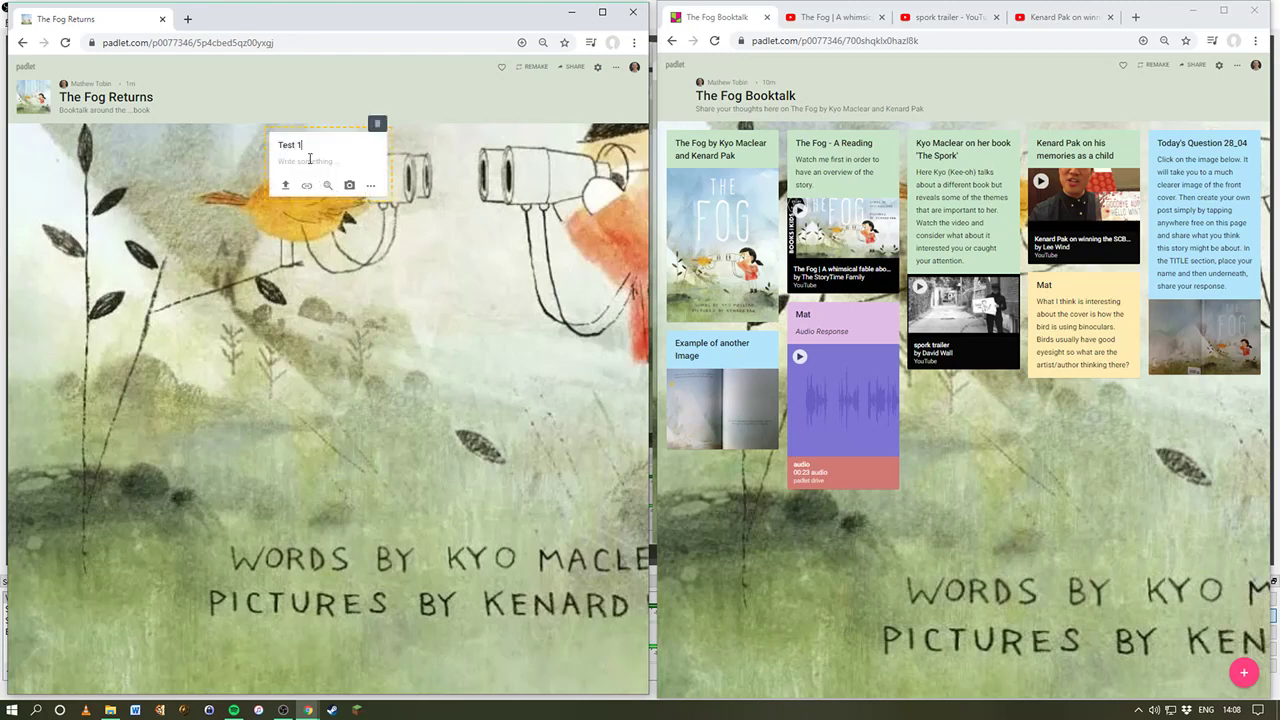
{"action": "left_click", "coordinate": [396, 191]}
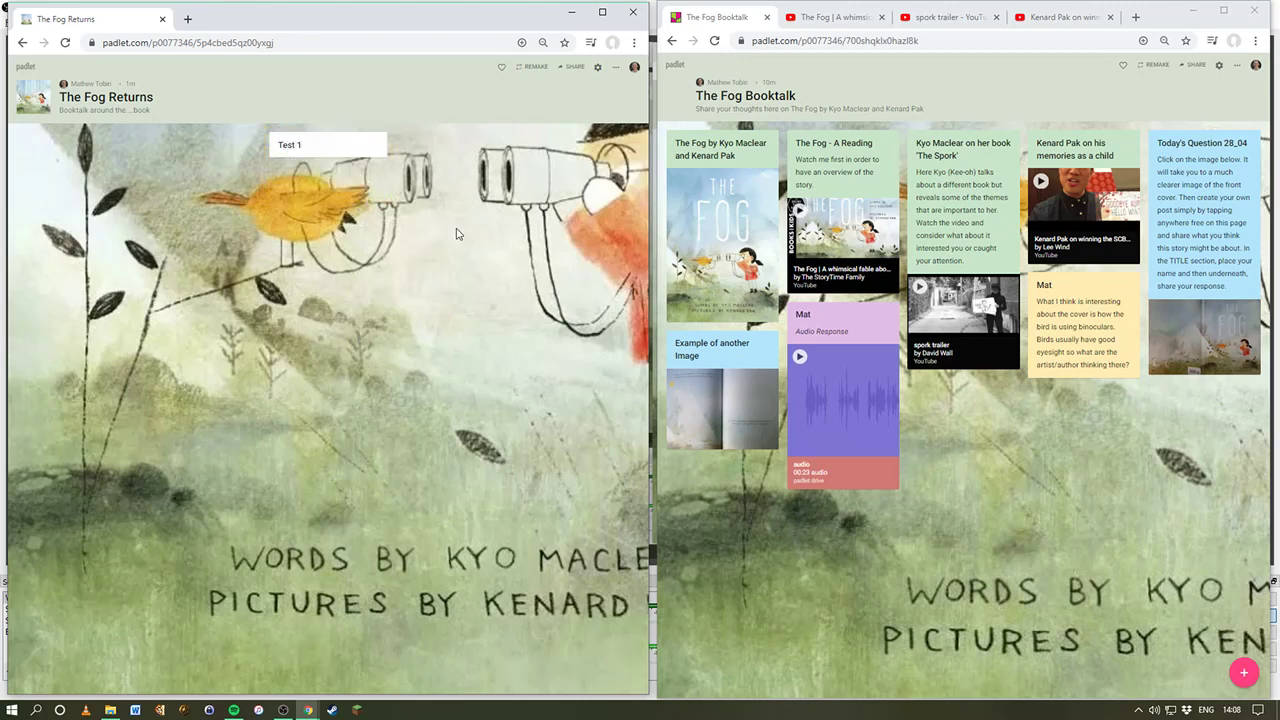
{"action": "double_click", "coordinate": [343, 212]}
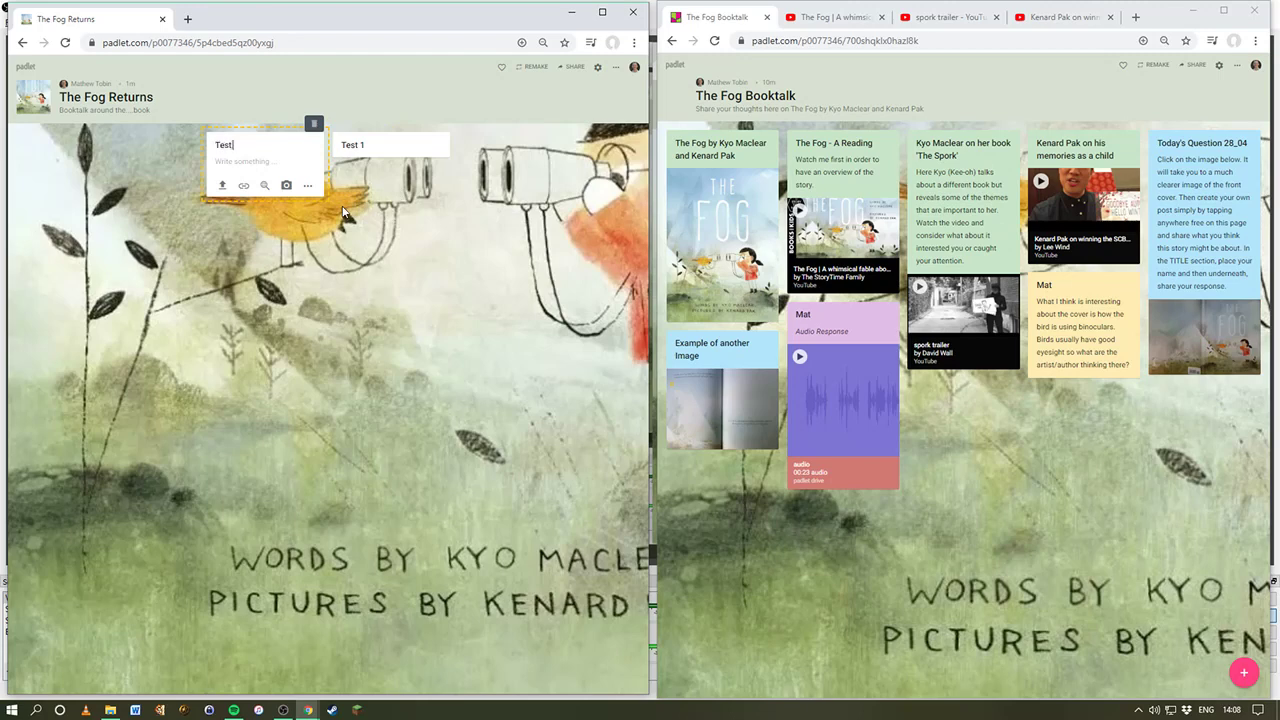
{"action": "left_click", "coordinate": [343, 212]}
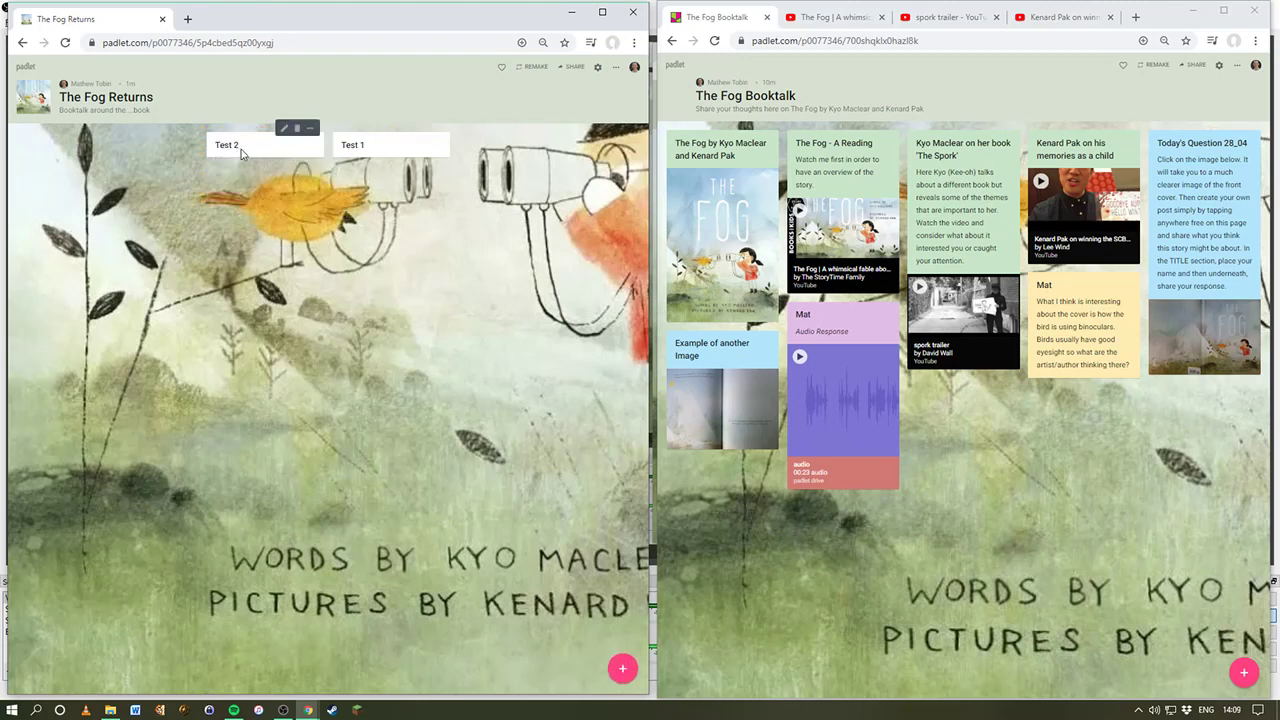
{"action": "left_click", "coordinate": [615, 71]}
Step: Set the board's New post position to Last in settings and save
{"action": "left_click", "coordinate": [455, 76]}
{"action": "left_click", "coordinate": [595, 69]}
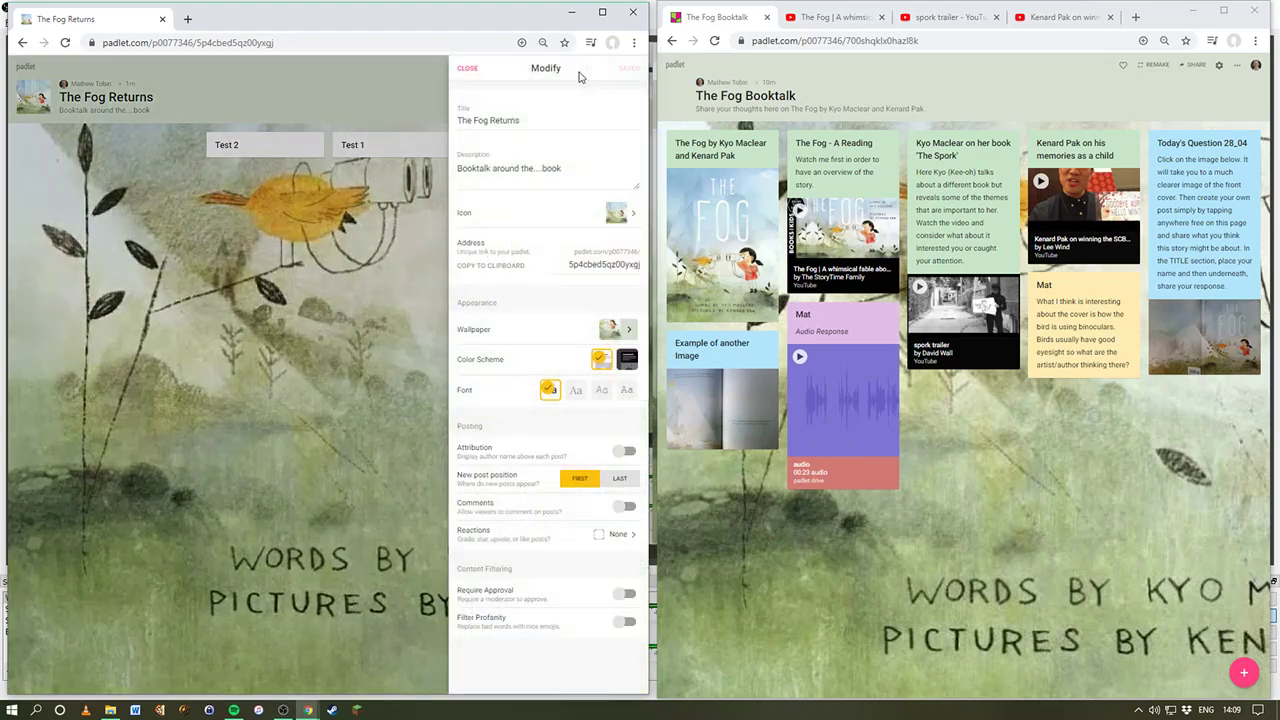
{"action": "left_click", "coordinate": [621, 479]}
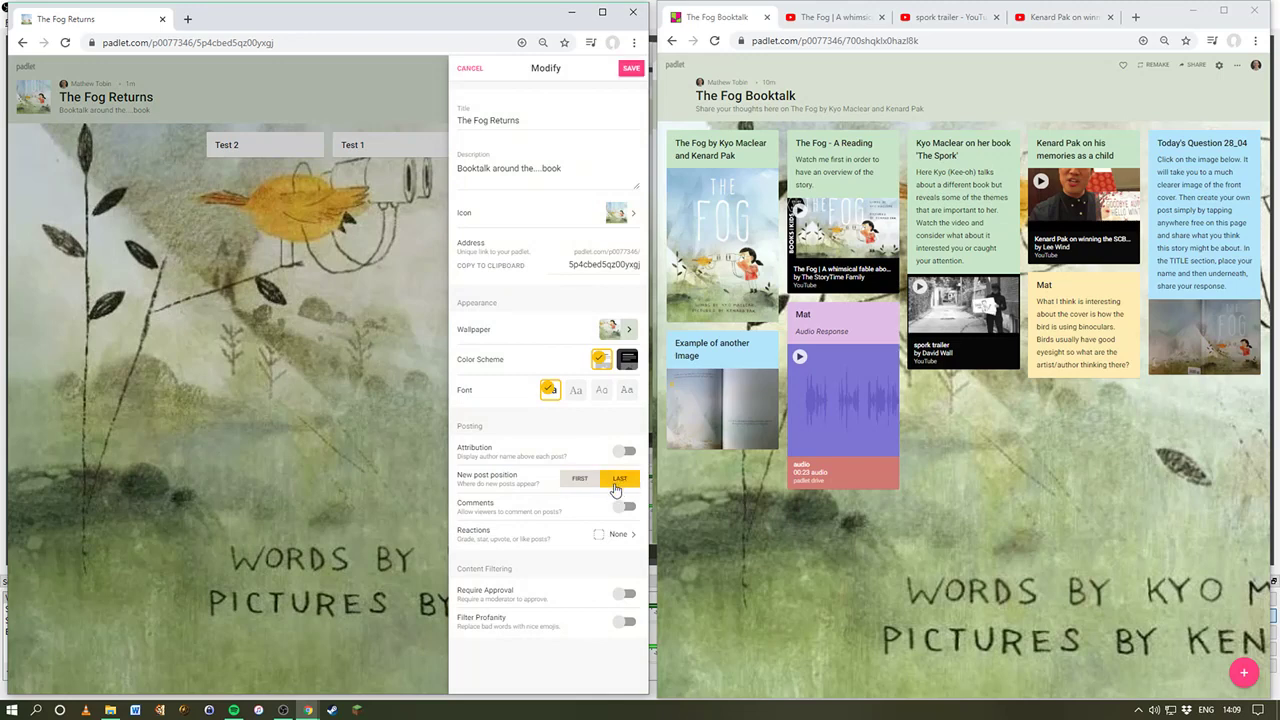
{"action": "left_click", "coordinate": [630, 69]}
Step: Close the settings and add a post titled Test 3
{"action": "left_click", "coordinate": [467, 68]}
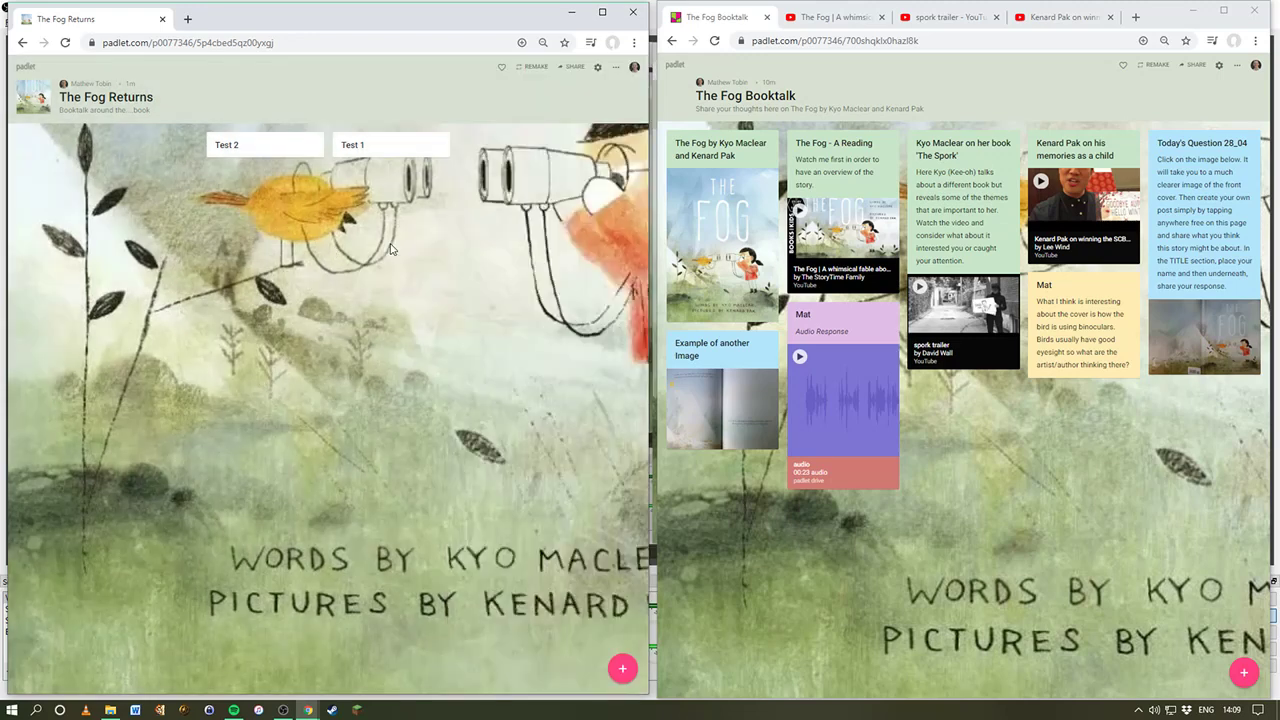
{"action": "double_click", "coordinate": [500, 208]}
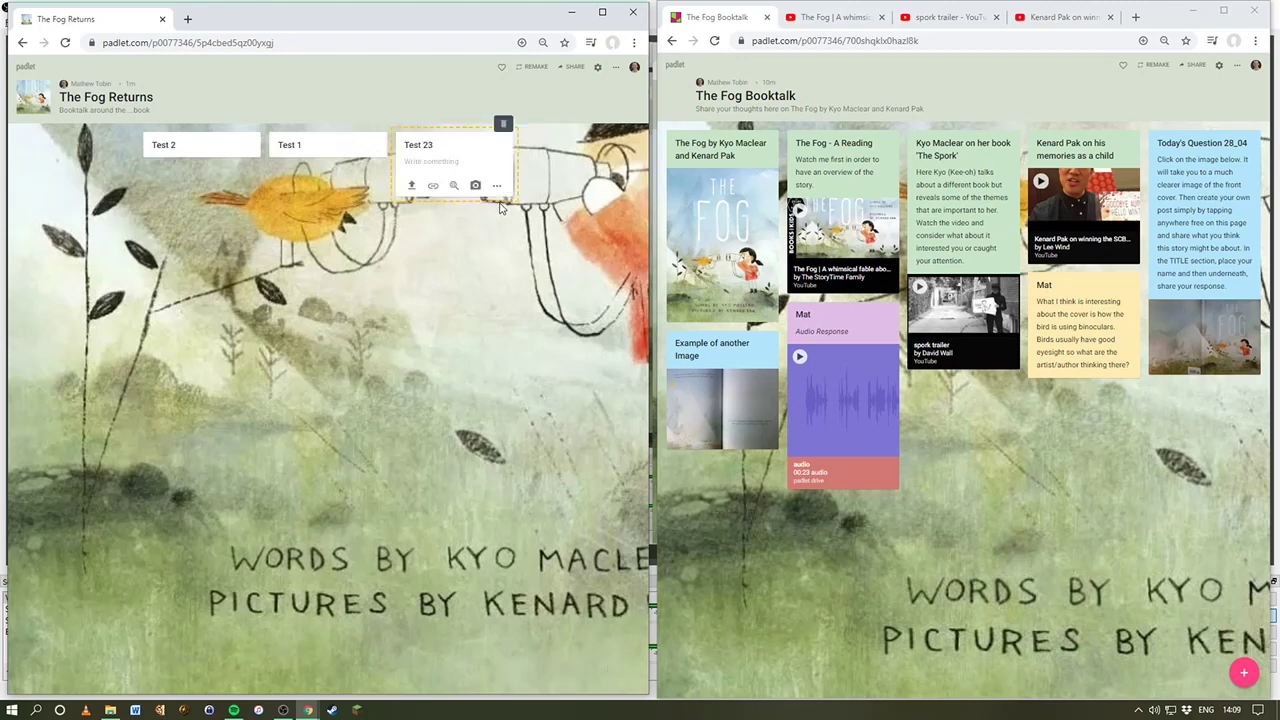
{"action": "left_click", "coordinate": [313, 251]}
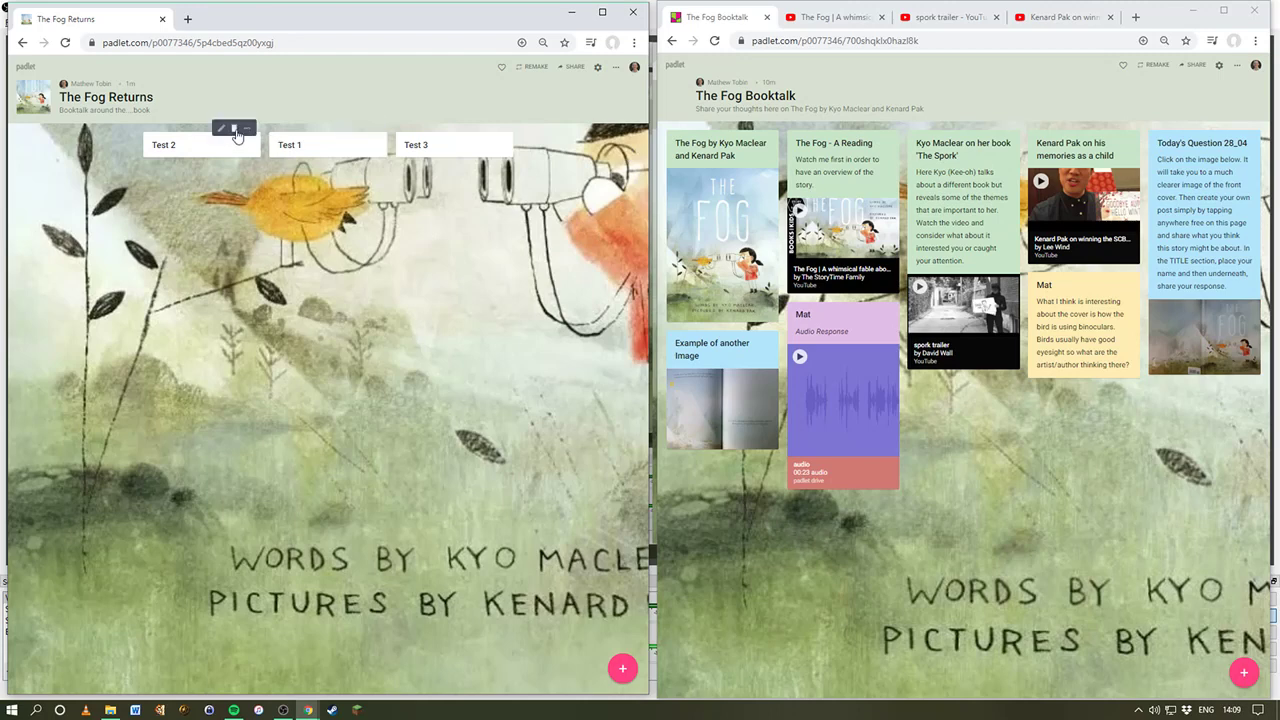
Step: Delete the Test 2, Test 3 and Test 1 posts, confirming each deletion
{"action": "left_click", "coordinate": [235, 131]}
{"action": "left_click", "coordinate": [393, 130]}
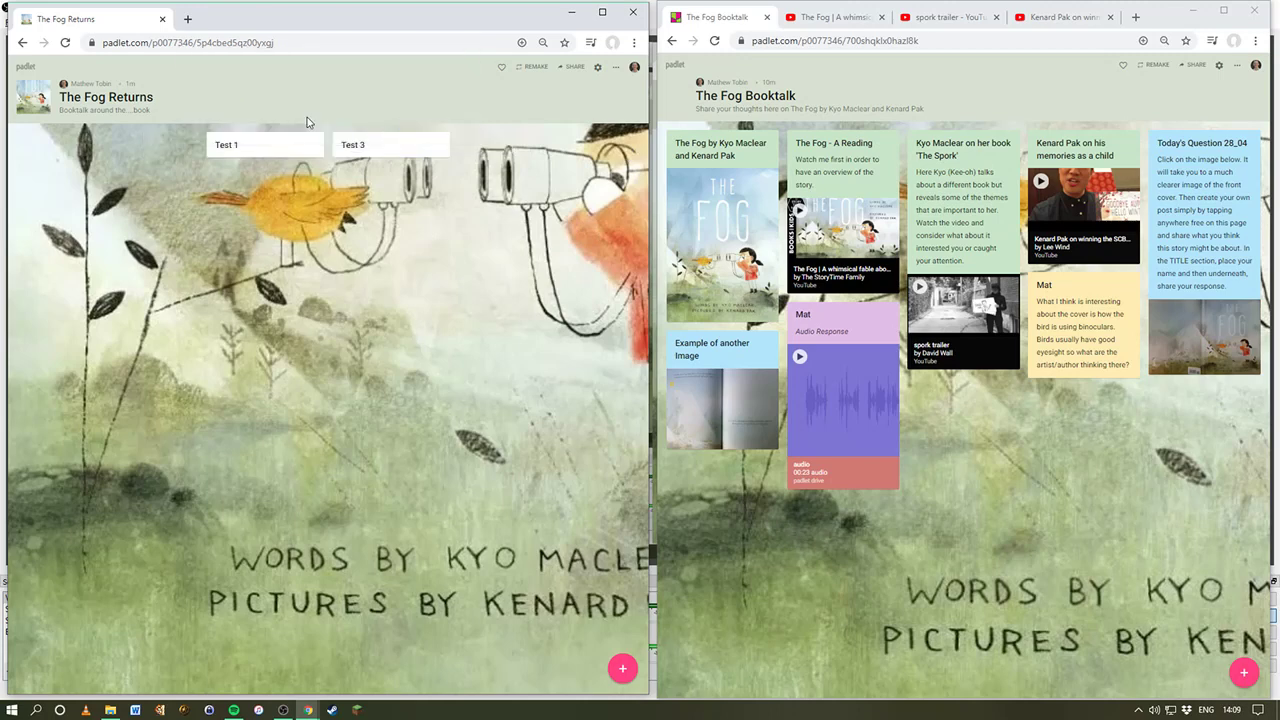
{"action": "left_click", "coordinate": [422, 128]}
{"action": "left_click", "coordinate": [395, 130]}
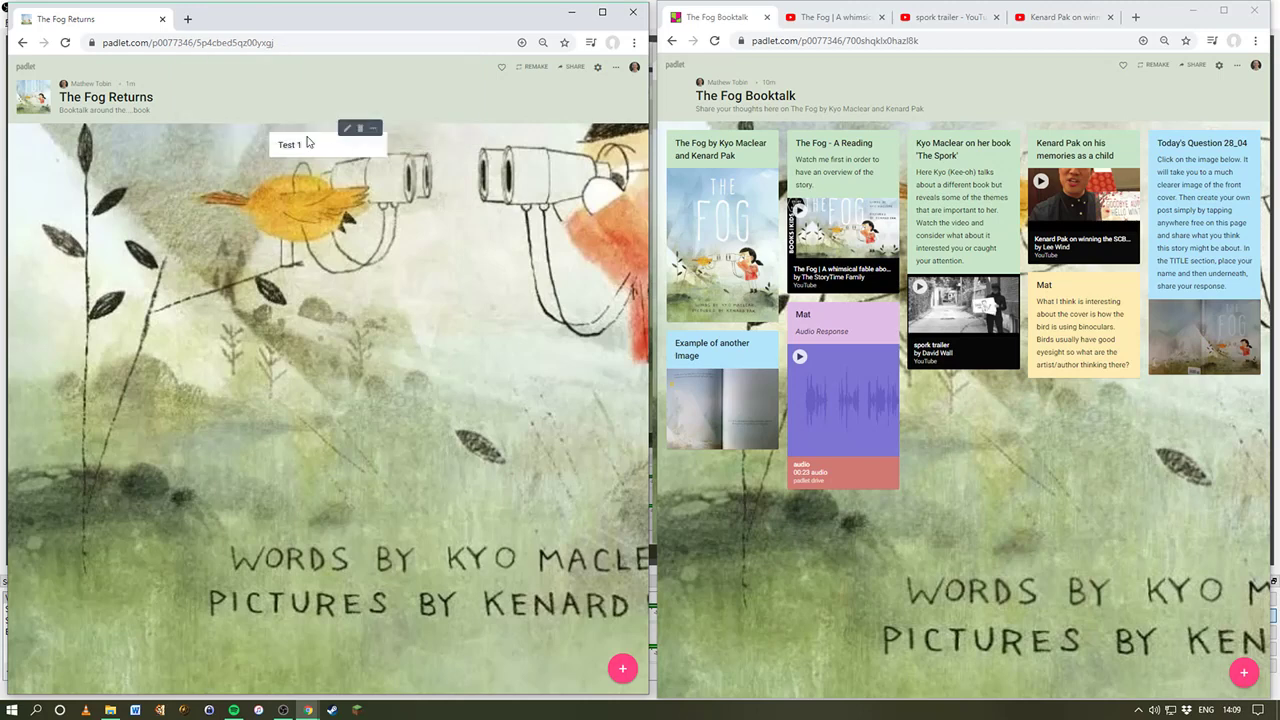
{"action": "left_click", "coordinate": [360, 128]}
{"action": "left_click", "coordinate": [393, 130]}
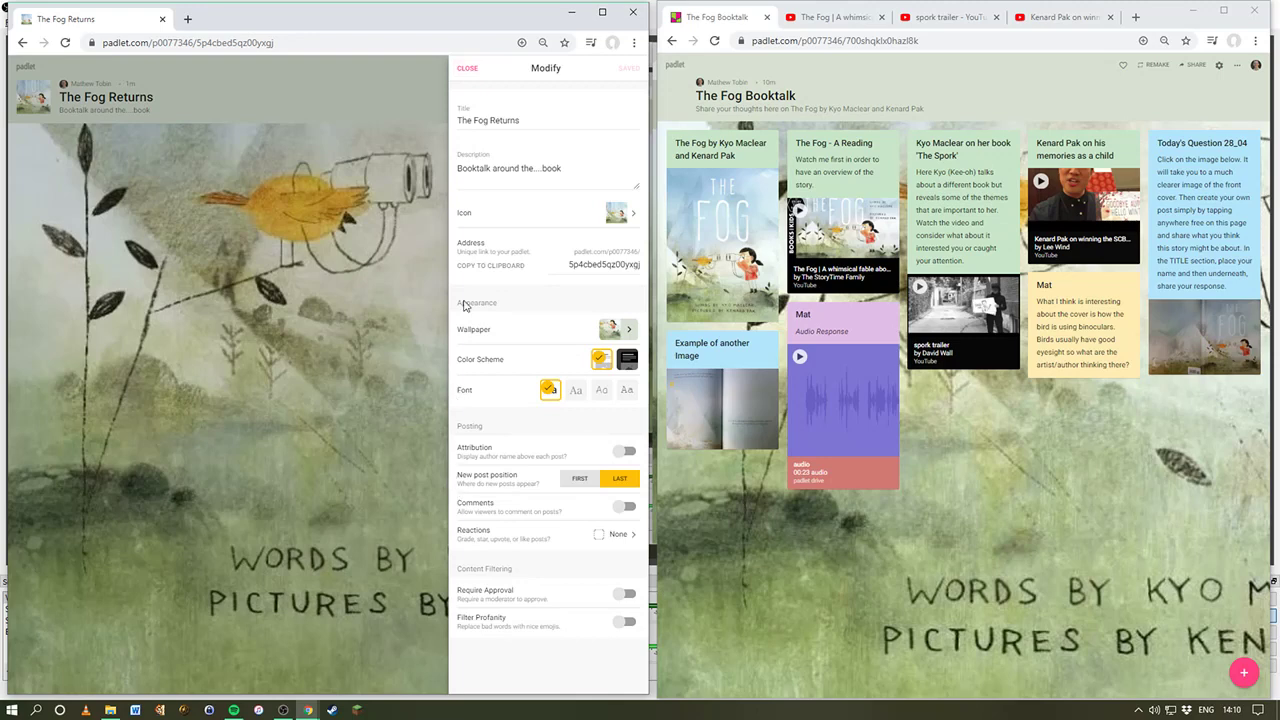
Step: Close the Modify panel so the empty board and its wallpaper are visible
{"action": "left_click", "coordinate": [469, 68]}
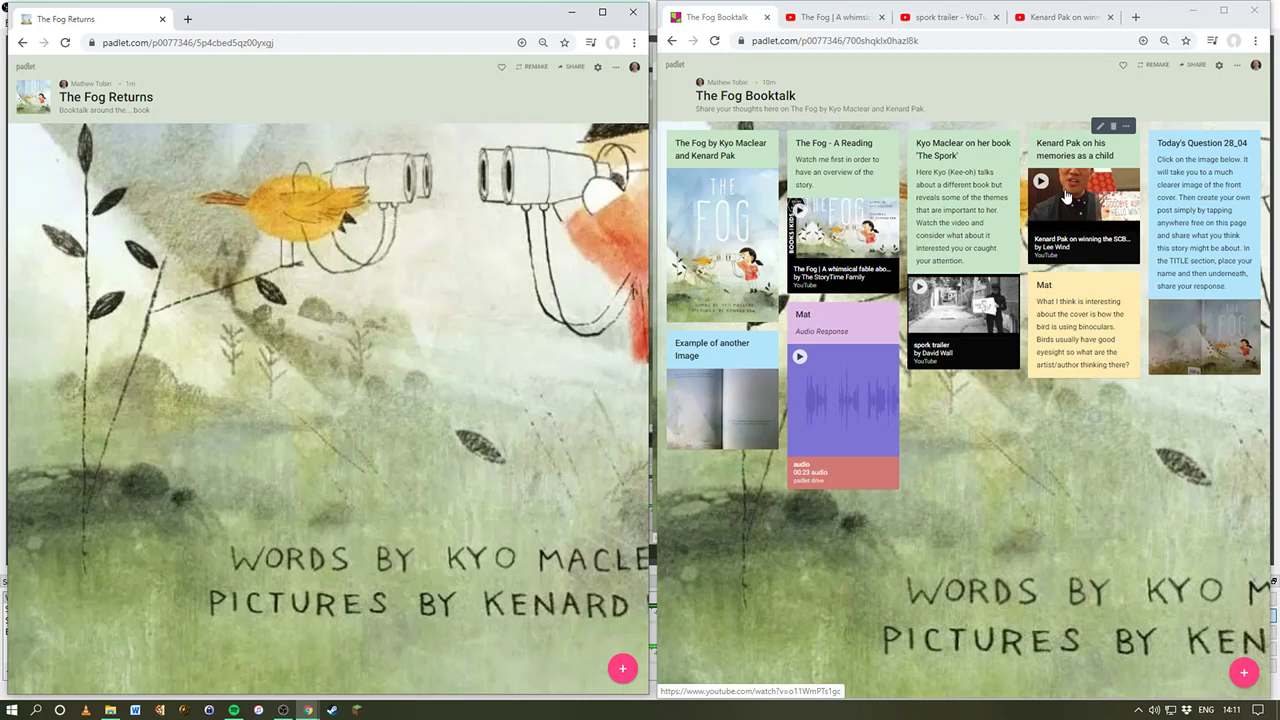
Step: Start a new post on the board and title it 'The Fog', correcting typos
{"action": "double_click", "coordinate": [58, 142]}
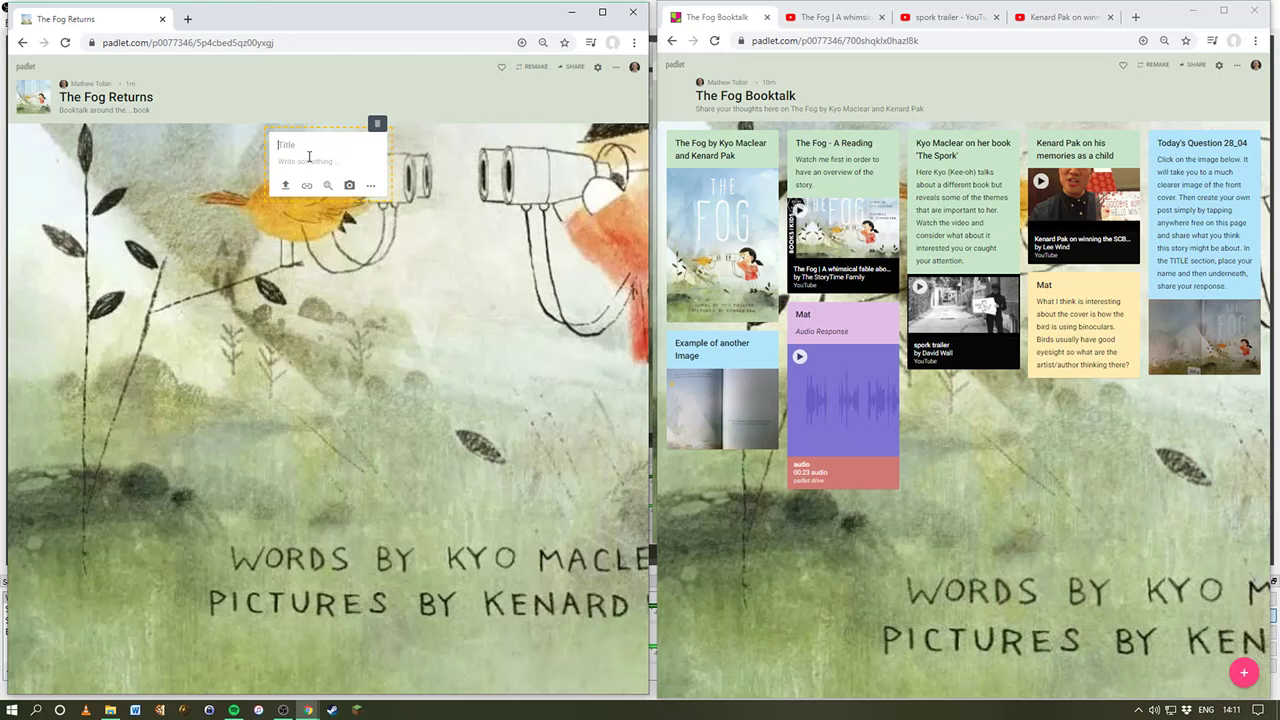
{"action": "type", "text": "The G"}
{"action": "key", "text": "BackSpace"}
{"action": "key", "text": "BackSpace"}
{"action": "key", "text": "BackSpace"}
{"action": "key", "text": "BackSpace"}
{"action": "key", "text": "BackSpace"}
{"action": "type", "text": "Tyoe"}
{"action": "key", "text": "BackSpace"}
{"action": "key", "text": "BackSpace"}
{"action": "type", "text": "he Fog"}
Step: Type several lines of placeholder text into the post body
{"action": "left_click", "coordinate": [299, 160]}
{"action": "type", "text": "dfn ldf x,mgf ;dv,ff f dfdf"}
{"action": "key", "text": "Return"}
{"action": "type", "text": "dfdf"}
{"action": "key", "text": "Return"}
{"action": "key", "text": "Return"}
{"action": "type", "text": "dfd"}
{"action": "key", "text": "Return"}
{"action": "type", "text": "f"}
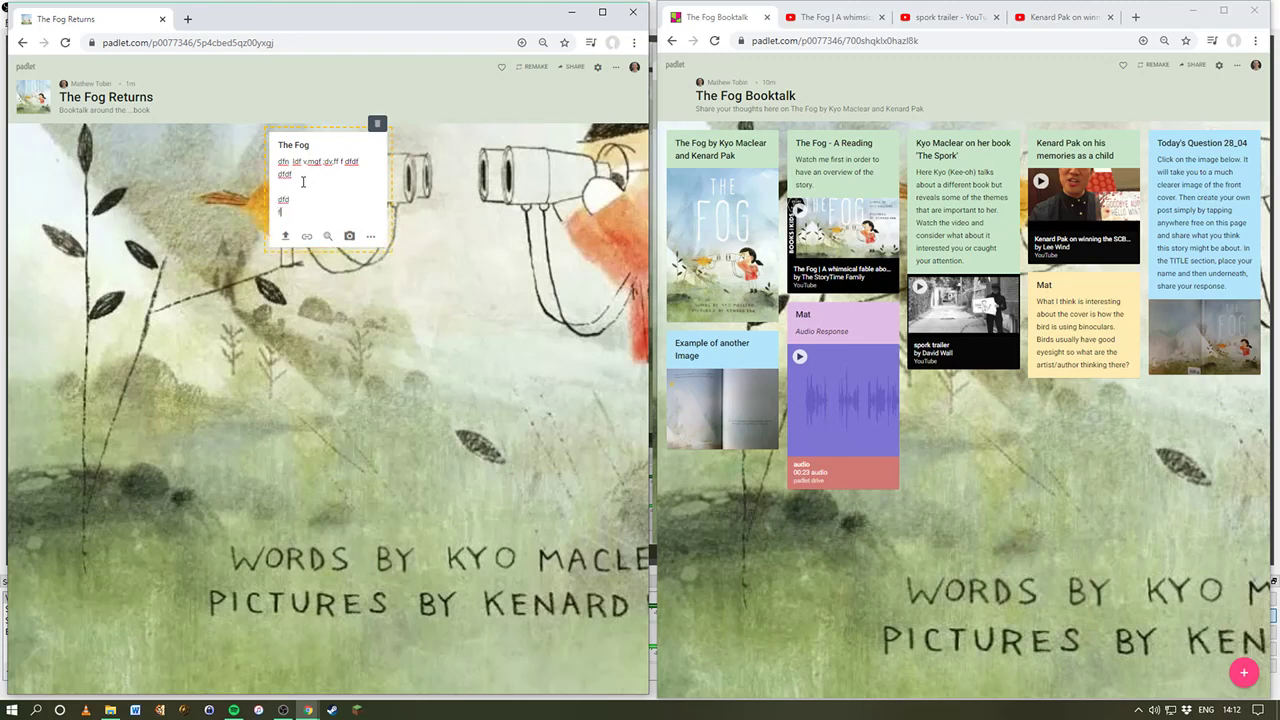
{"action": "key", "text": "Return"}
{"action": "key", "text": "Return"}
{"action": "type", "text": "df"}
{"action": "key", "text": "Return"}
{"action": "key", "text": "Return"}
{"action": "type", "text": "df"}
{"action": "key", "text": "Return"}
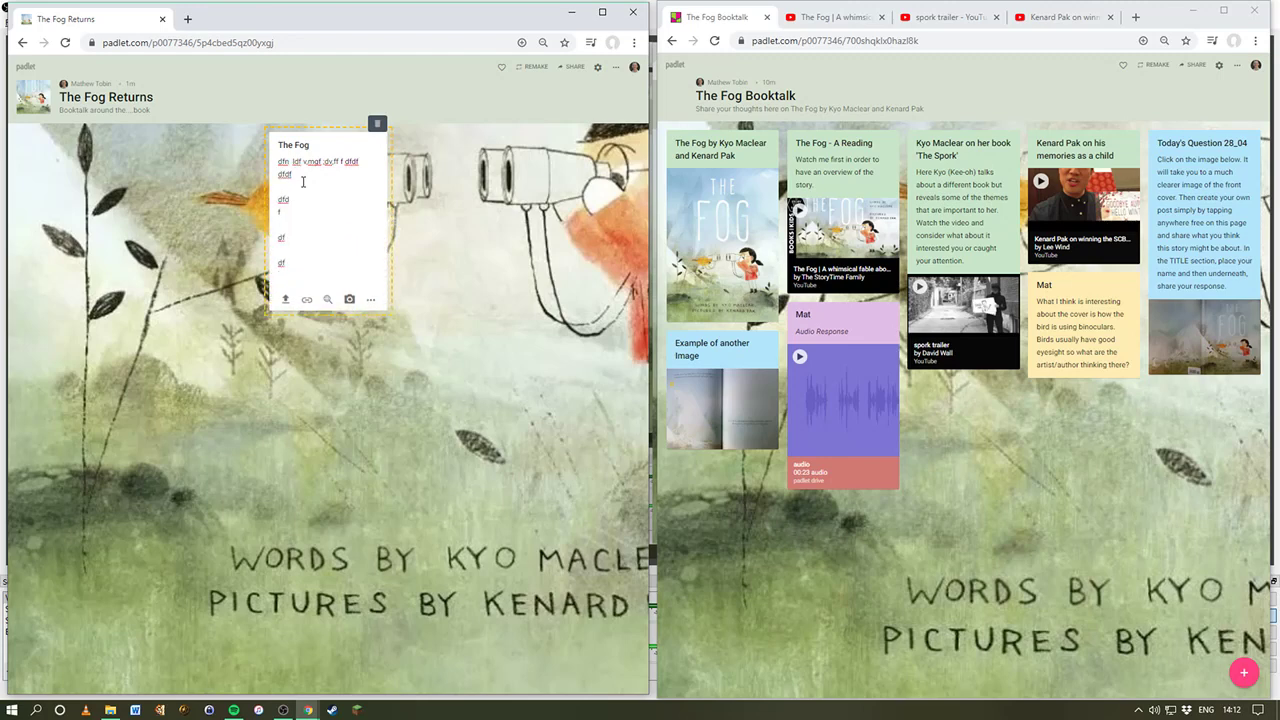
Step: Select and delete all the body lines and a stray letter, leaving only the title
{"action": "left_click_drag", "start_coordinate": [299, 258], "coordinate": [283, 163]}
{"action": "key", "text": "BackSpace"}
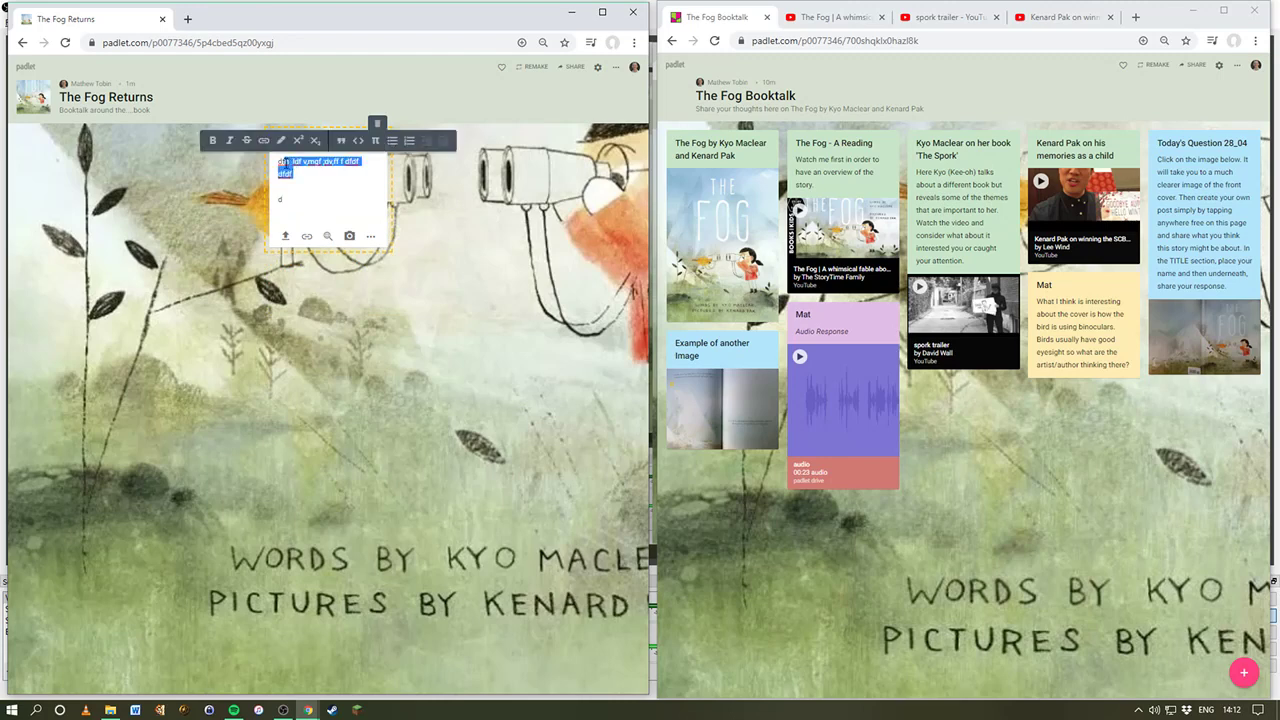
{"action": "left_click", "coordinate": [232, 140]}
{"action": "left_click", "coordinate": [323, 177]}
{"action": "left_click_drag", "start_coordinate": [290, 200], "coordinate": [281, 175]}
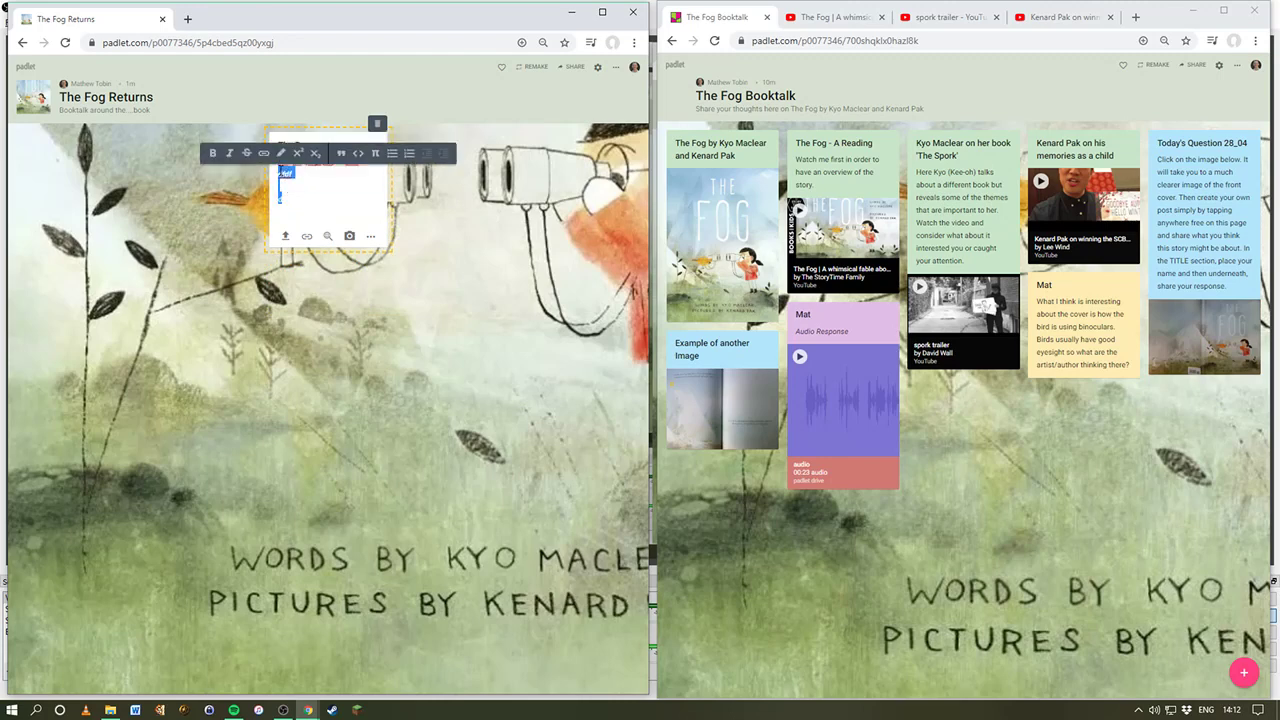
{"action": "key", "text": "BackSpace"}
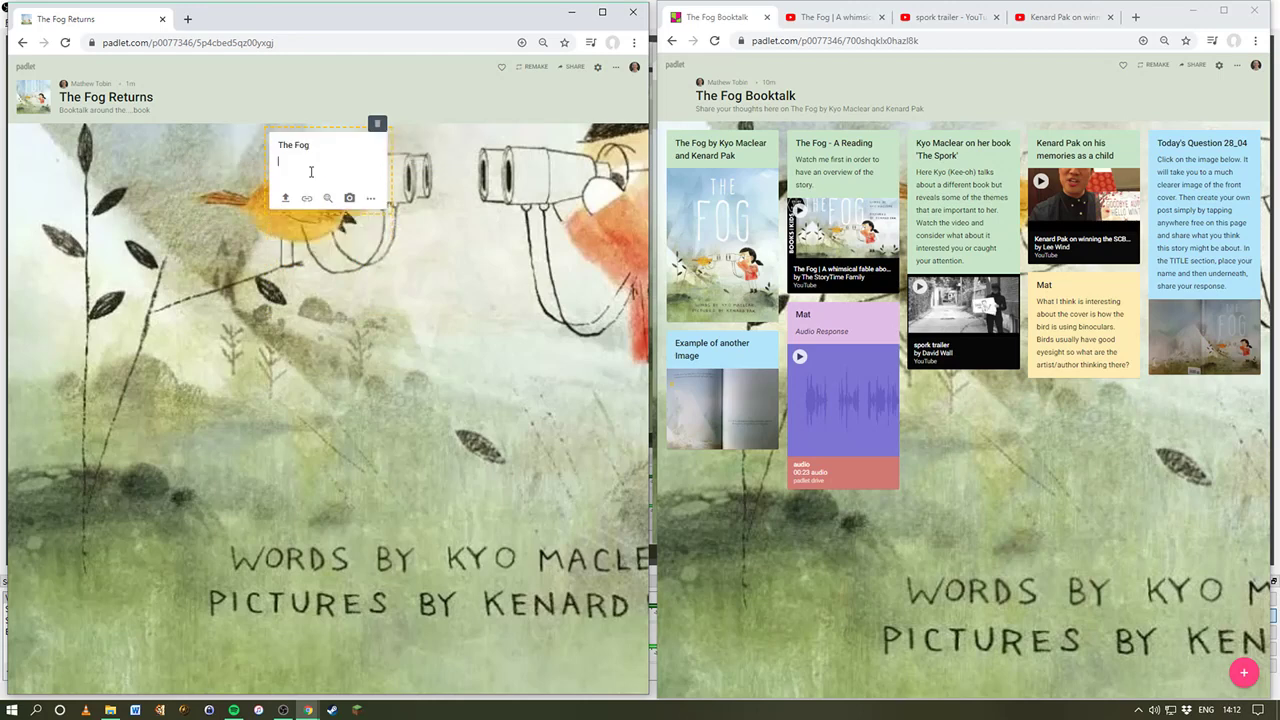
{"action": "type", "text": "A"}
{"action": "key", "text": "BackSpace"}
Step: Upload The Fog Cover.jpg from the computer as the post's image attachment
{"action": "left_click", "coordinate": [369, 203]}
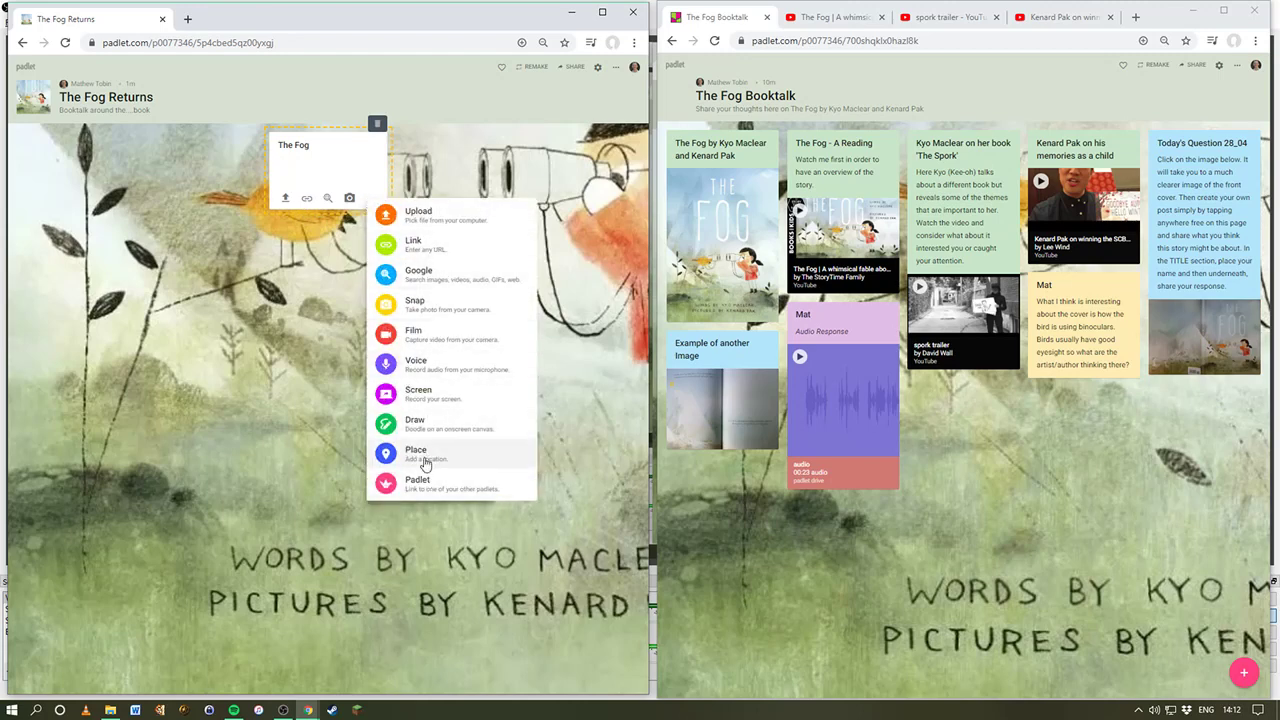
{"action": "left_click", "coordinate": [314, 172]}
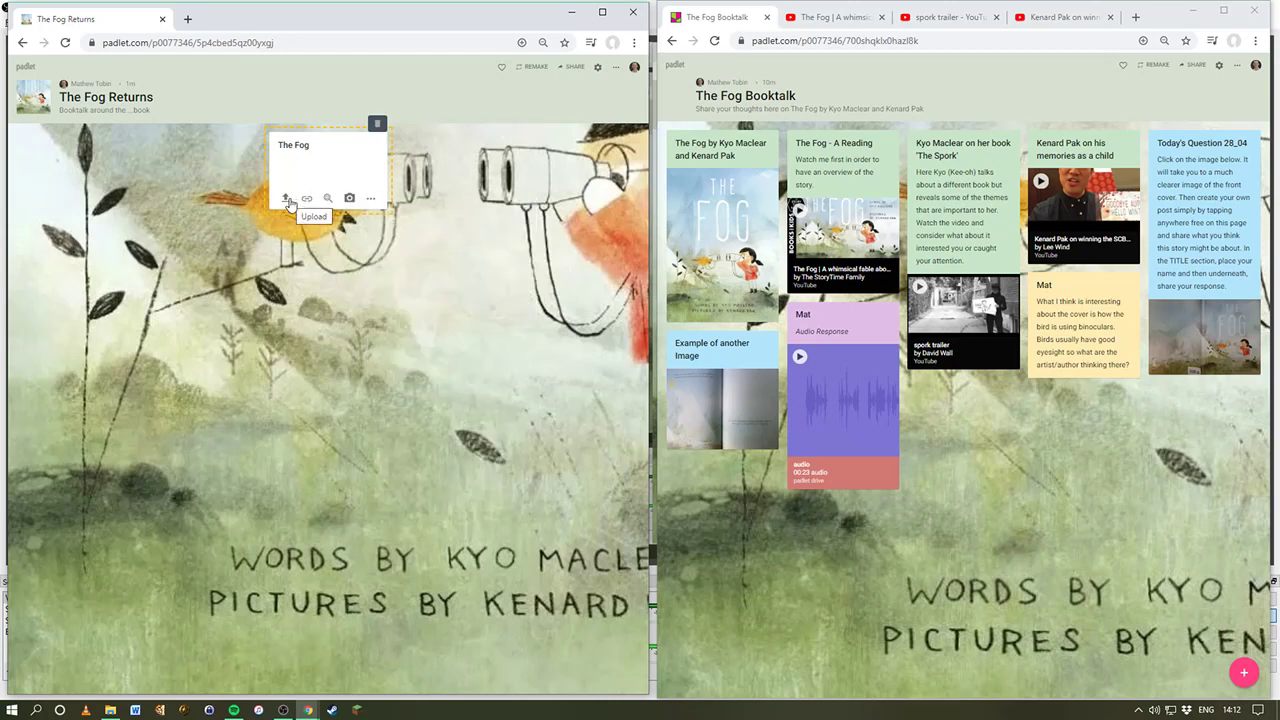
{"action": "left_click", "coordinate": [286, 200]}
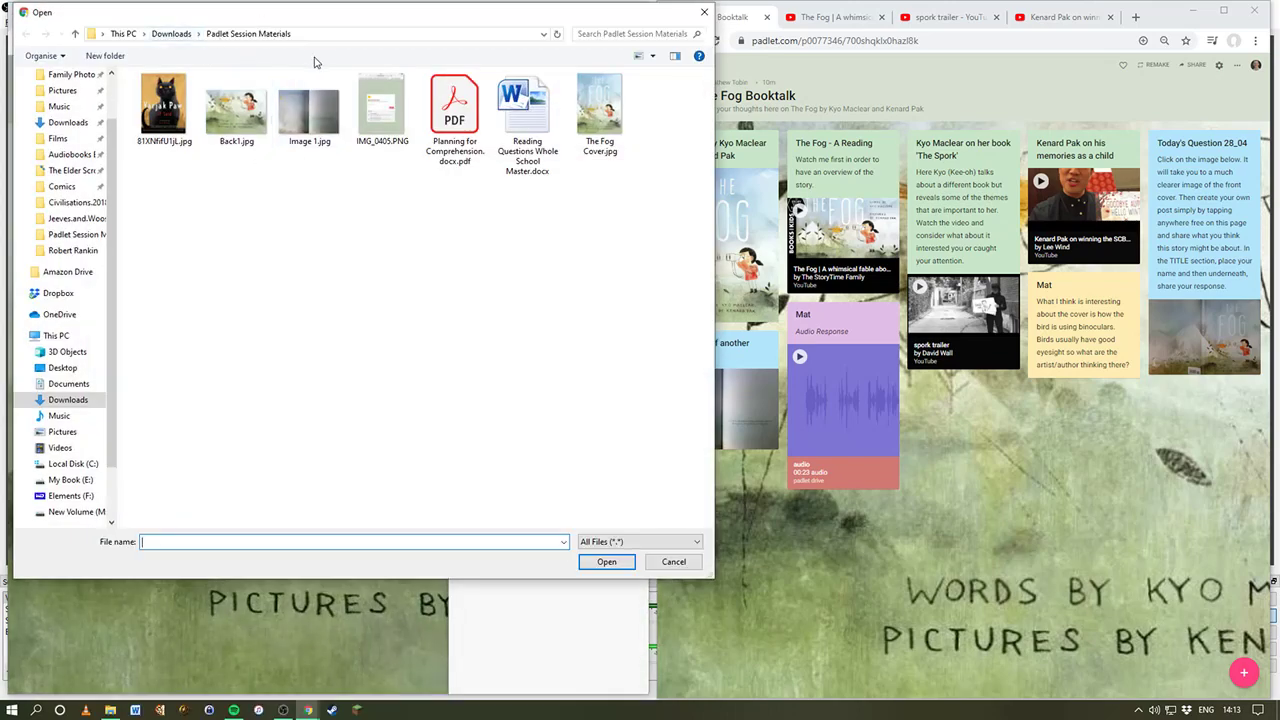
{"action": "left_click", "coordinate": [600, 125]}
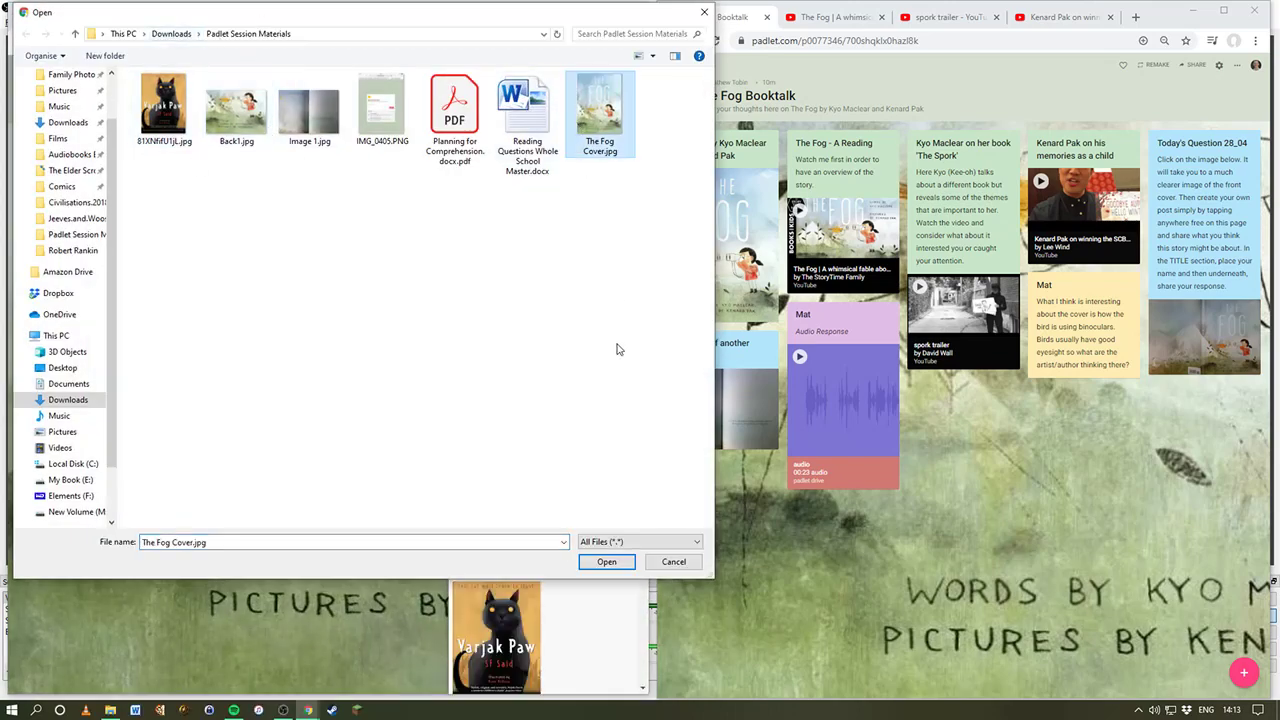
{"action": "left_click", "coordinate": [592, 567]}
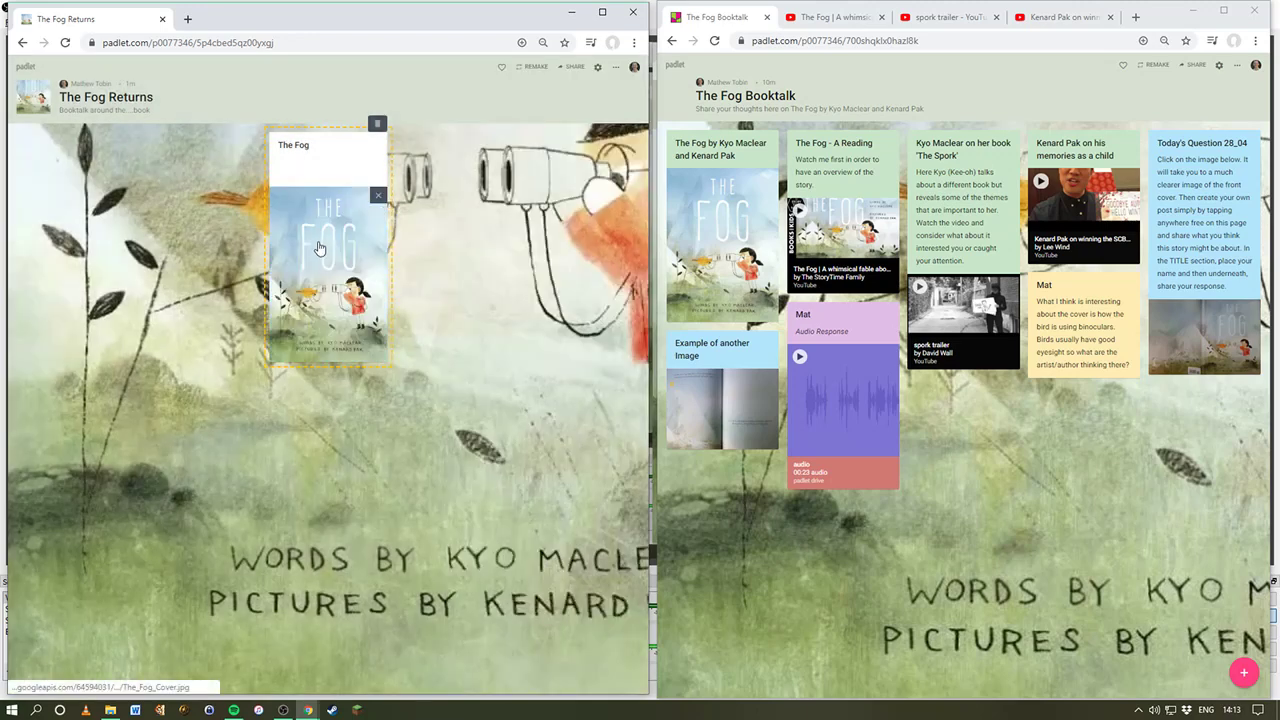
Step: Publish the cover post, set its header colour to green, and retitle it 'The Fog - Cover'
{"action": "left_click", "coordinate": [289, 172]}
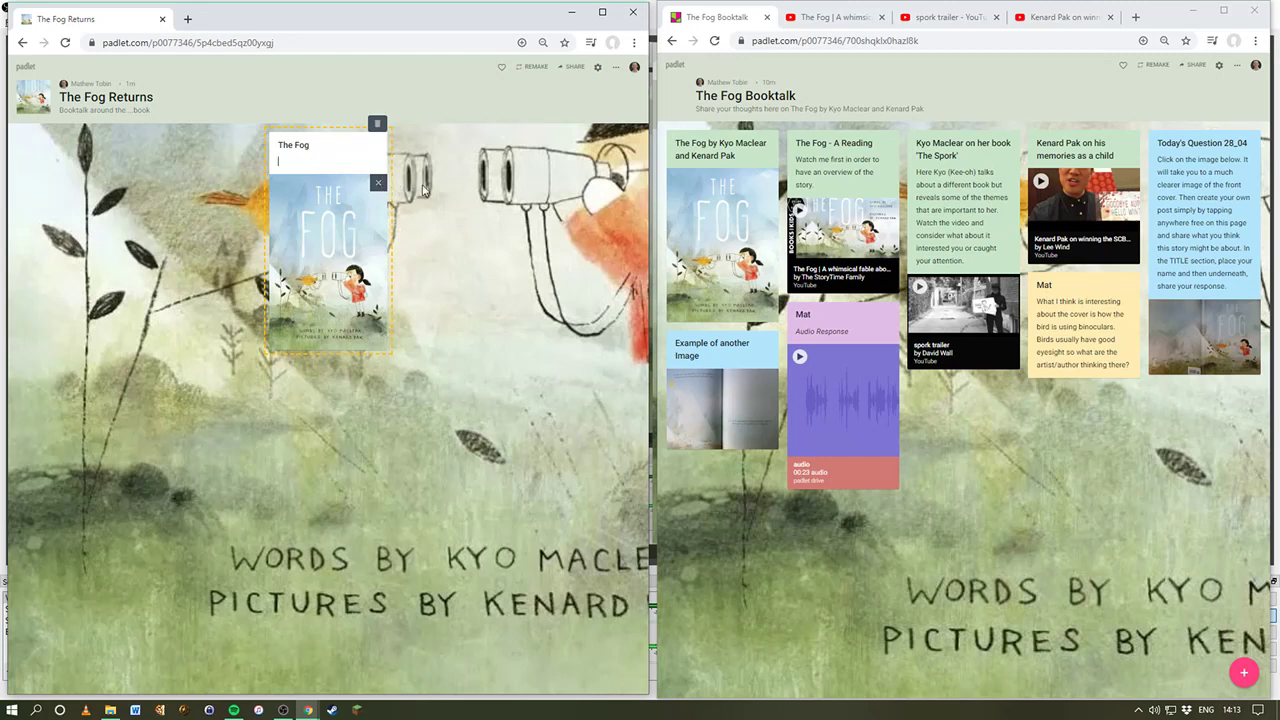
{"action": "left_click", "coordinate": [472, 177]}
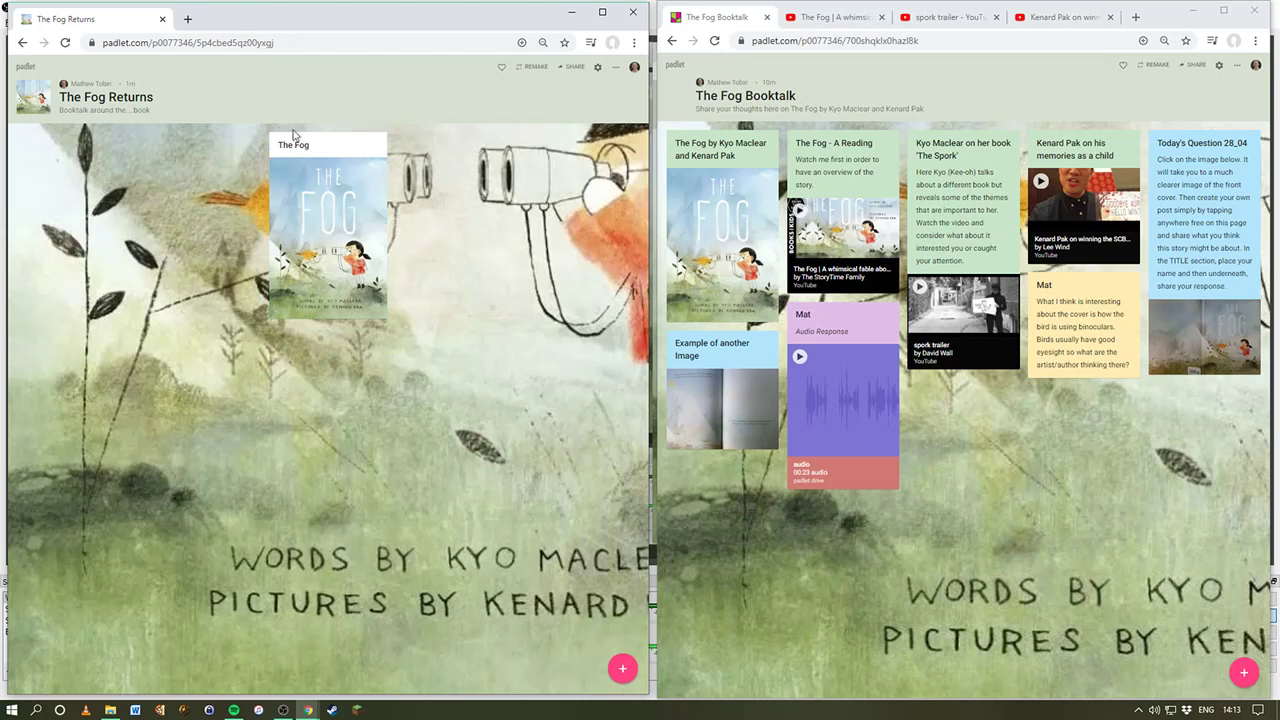
{"action": "mouse_move", "coordinate": [357, 150]}
{"action": "left_click", "coordinate": [374, 133]}
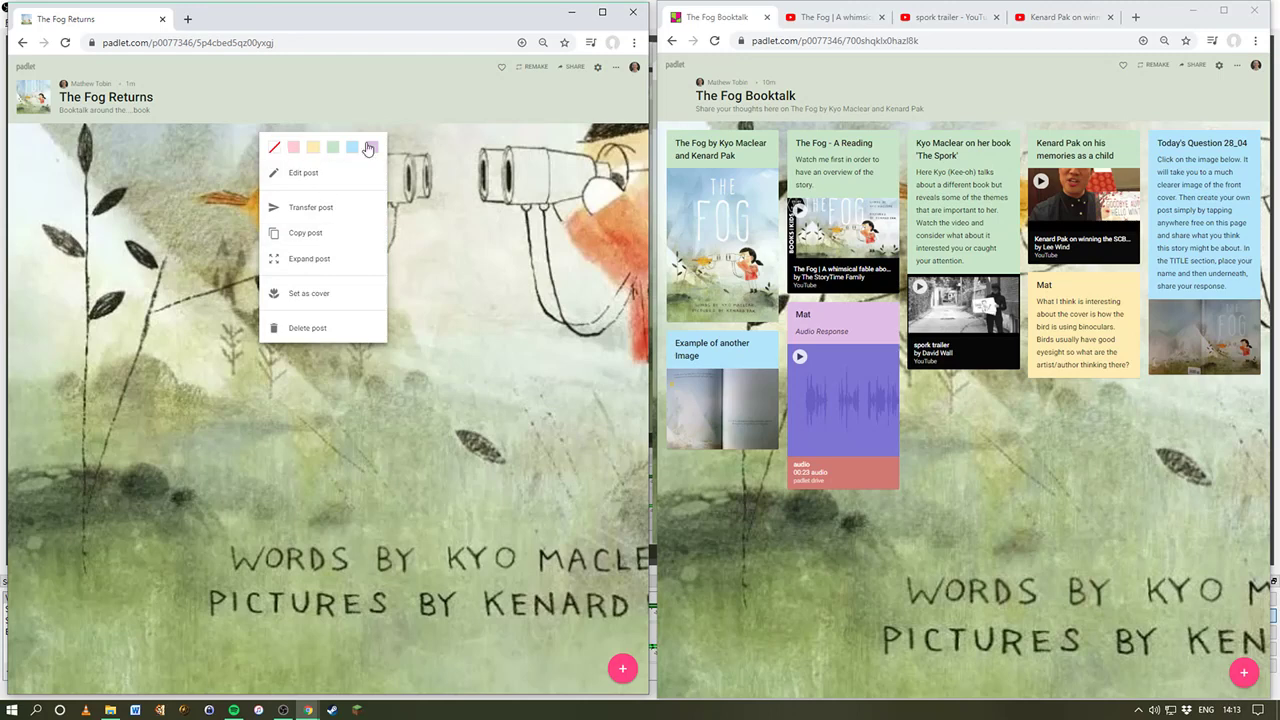
{"action": "mouse_move", "coordinate": [722, 160]}
{"action": "left_click", "coordinate": [331, 151]}
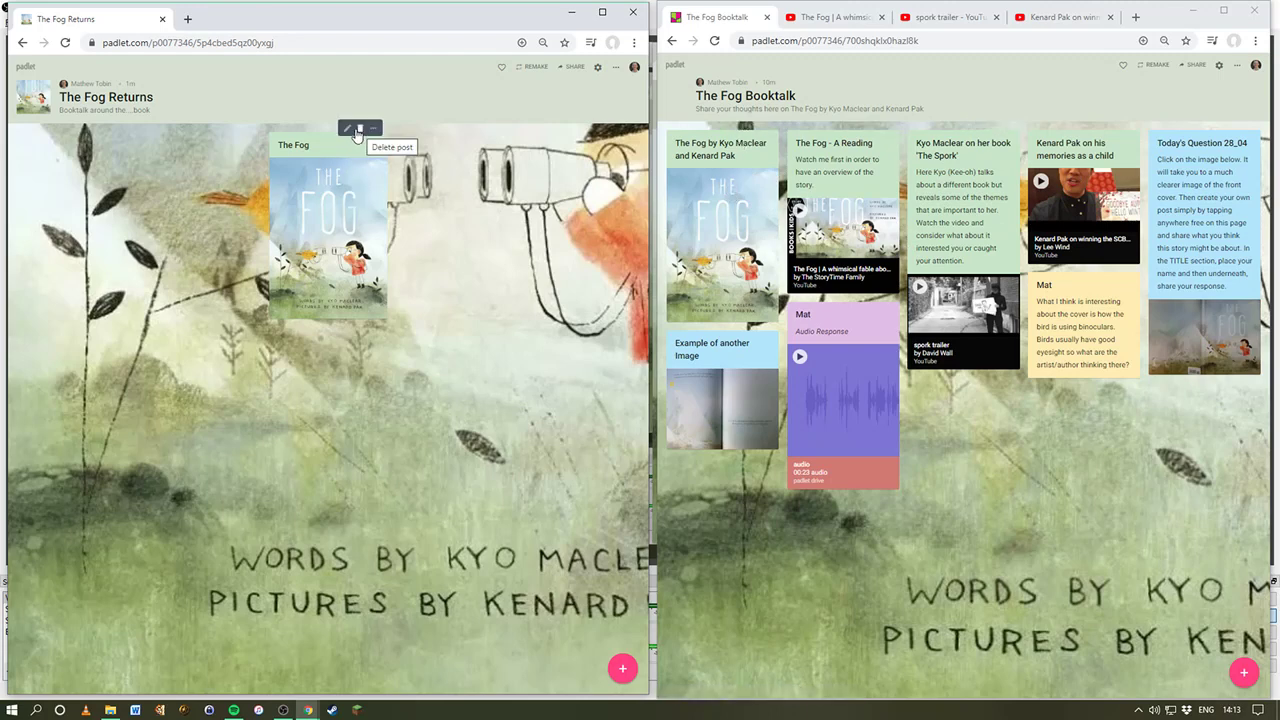
{"action": "left_click", "coordinate": [347, 128]}
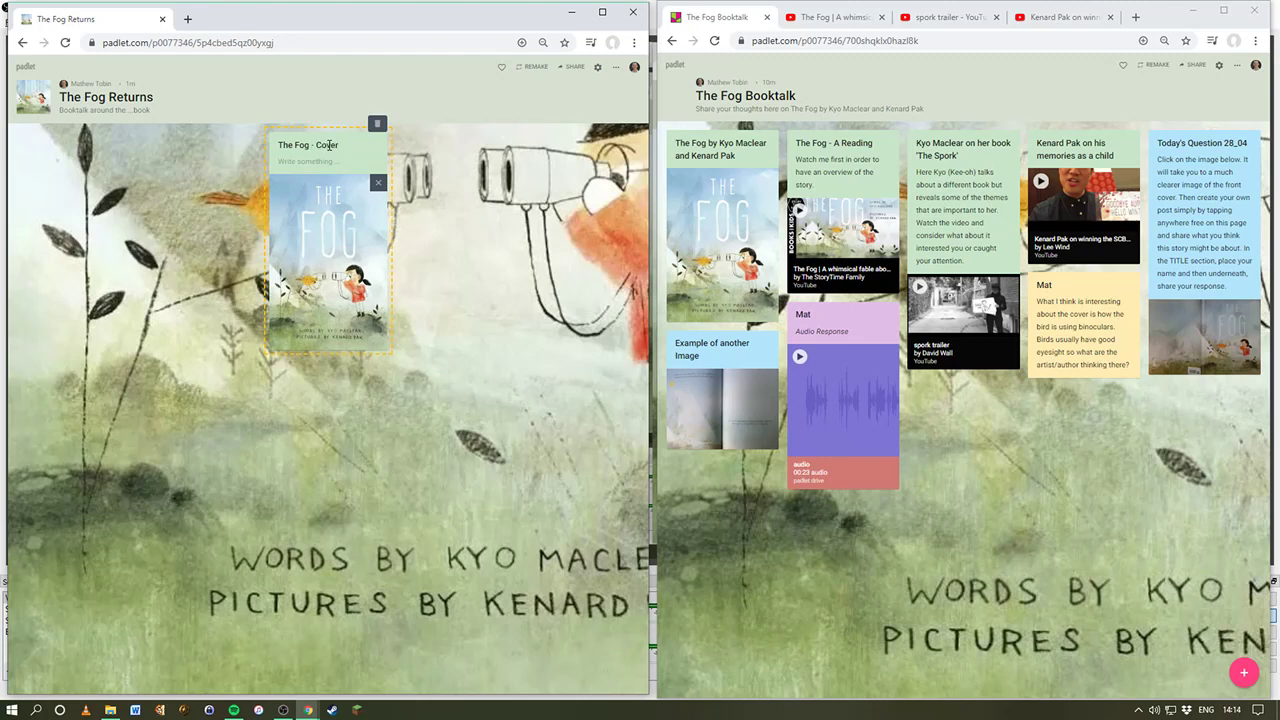
{"action": "left_click", "coordinate": [444, 155]}
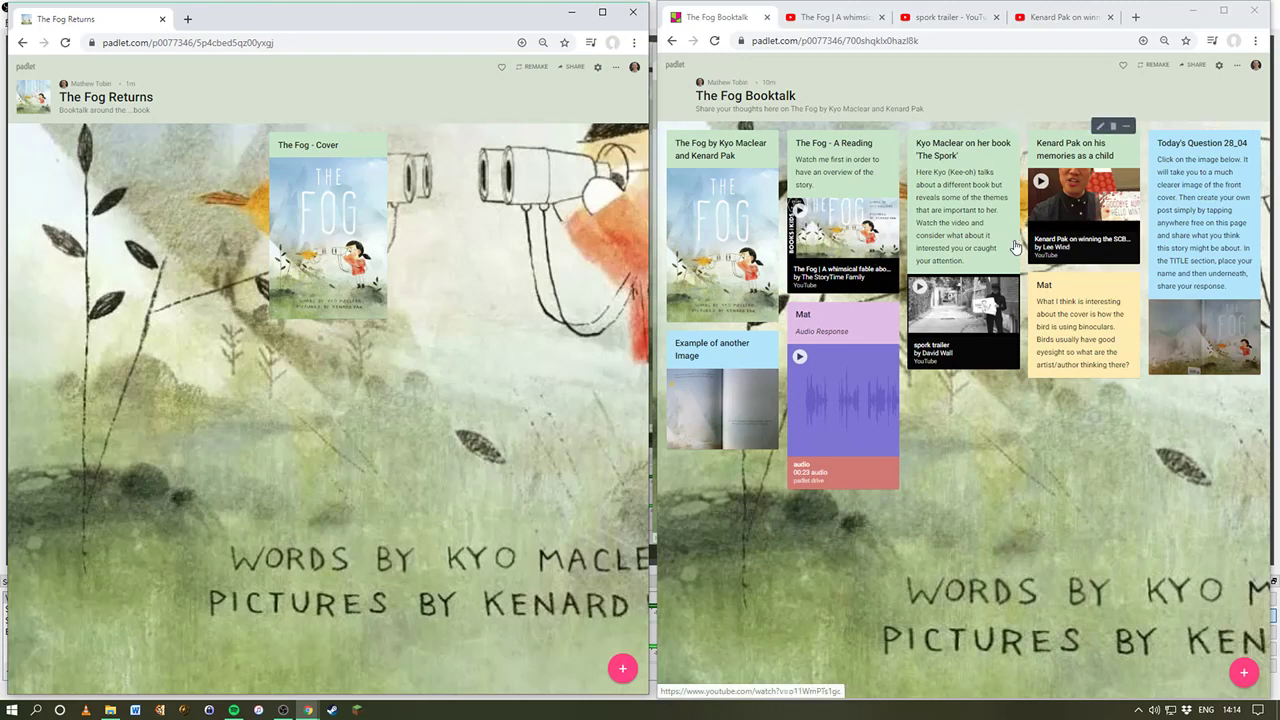
Step: Create a new post on the board right beside The Fog - Cover post
{"action": "double_click", "coordinate": [409, 155]}
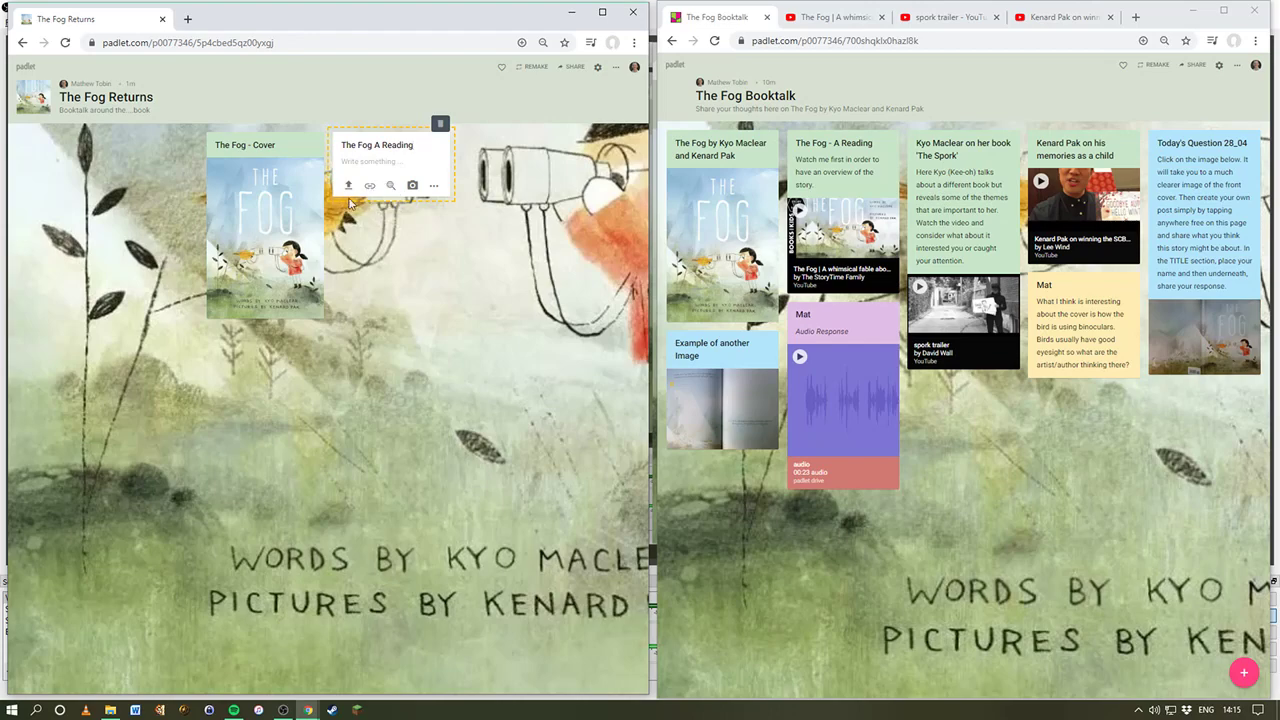
Step: Play and pause The Fog reading video on YouTube, select its URL, then return to the padlet tab
{"action": "left_click", "coordinate": [828, 22]}
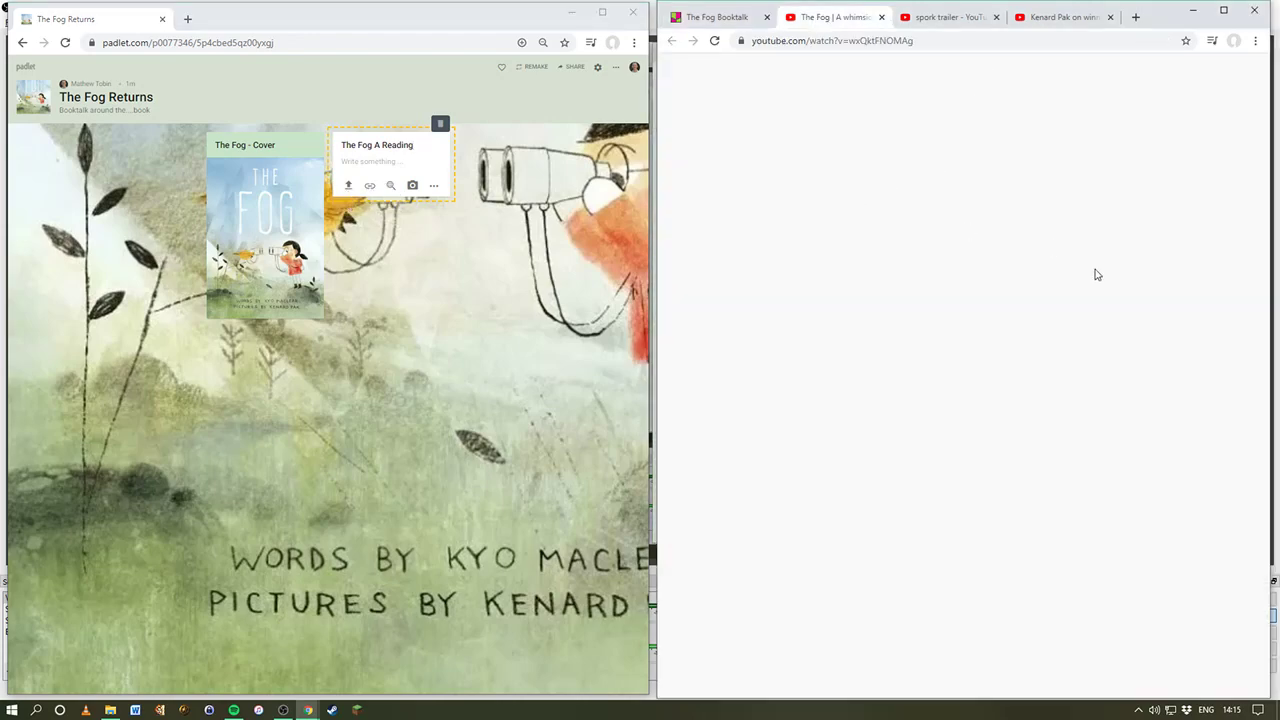
{"action": "left_click", "coordinate": [696, 414]}
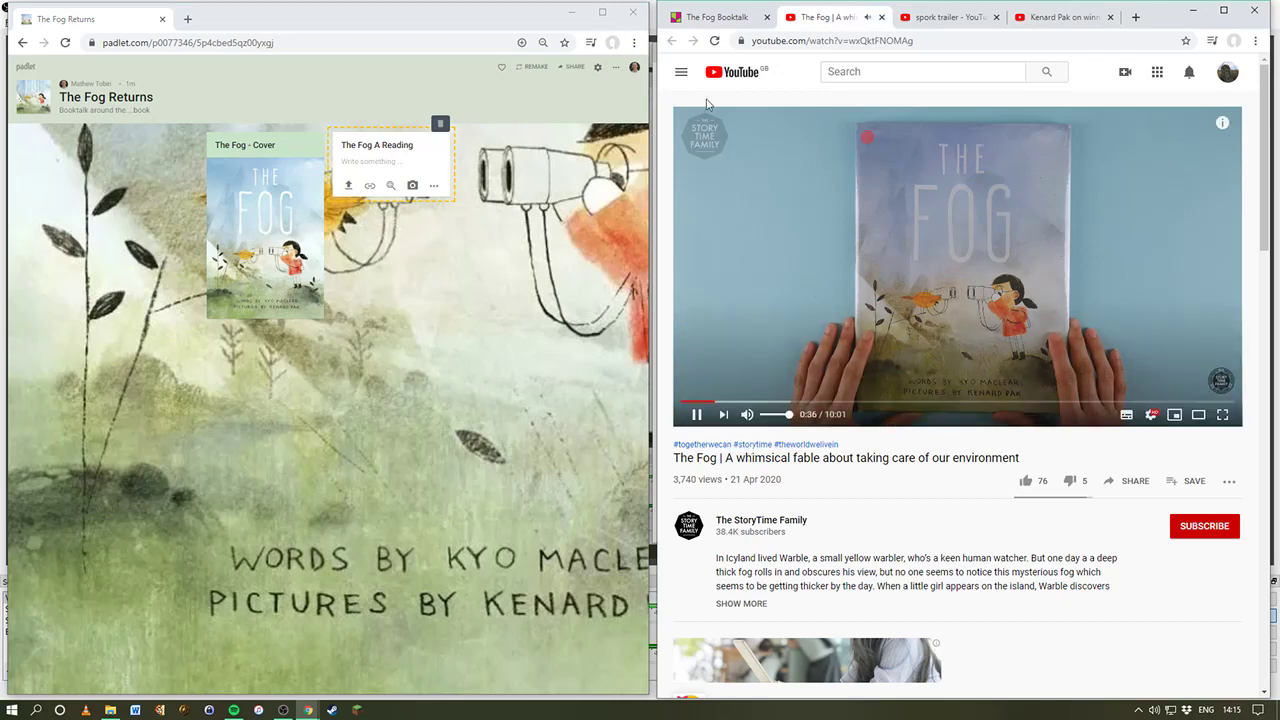
{"action": "left_click", "coordinate": [784, 41]}
{"action": "key", "text": "ctrl+c"}
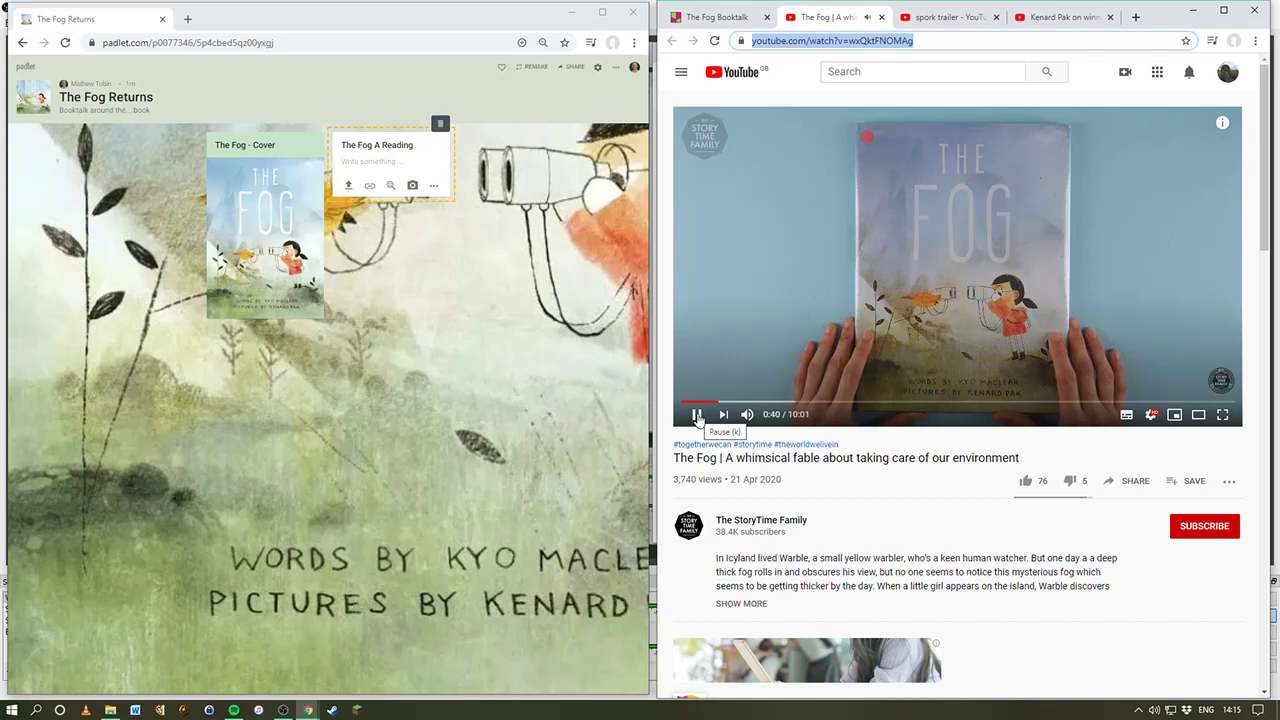
{"action": "left_click", "coordinate": [697, 414]}
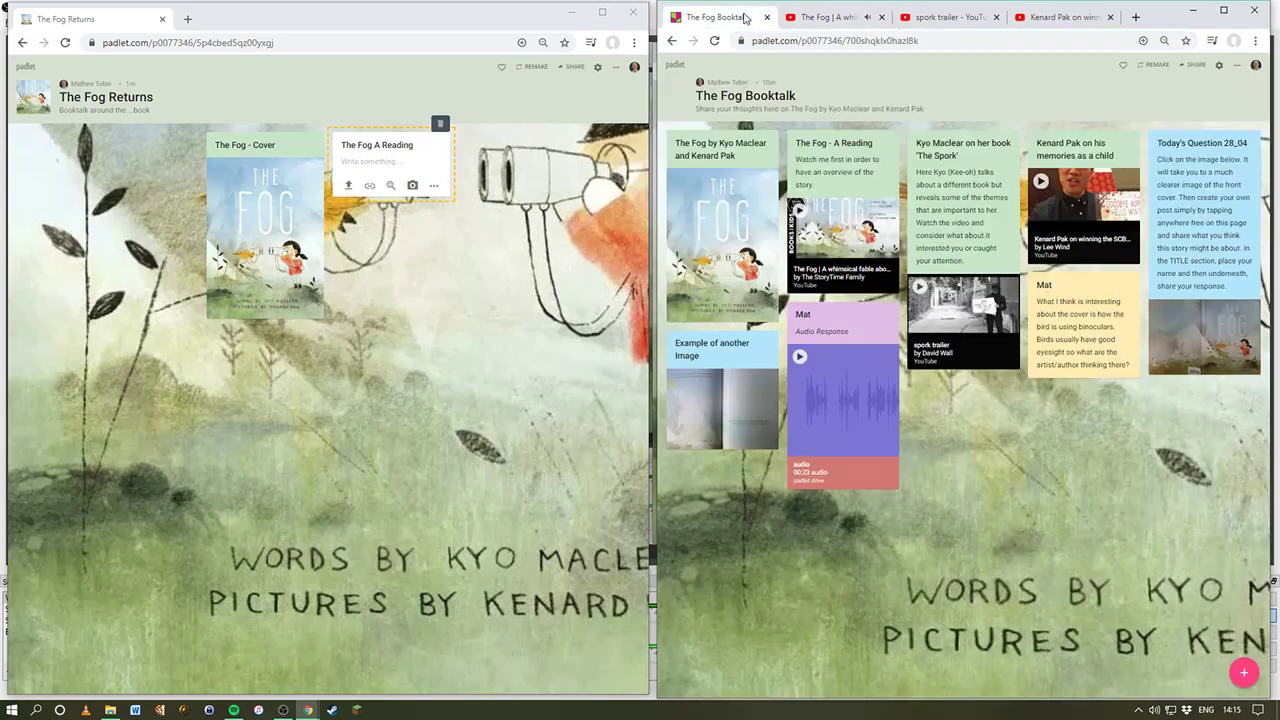
{"action": "left_click", "coordinate": [715, 17]}
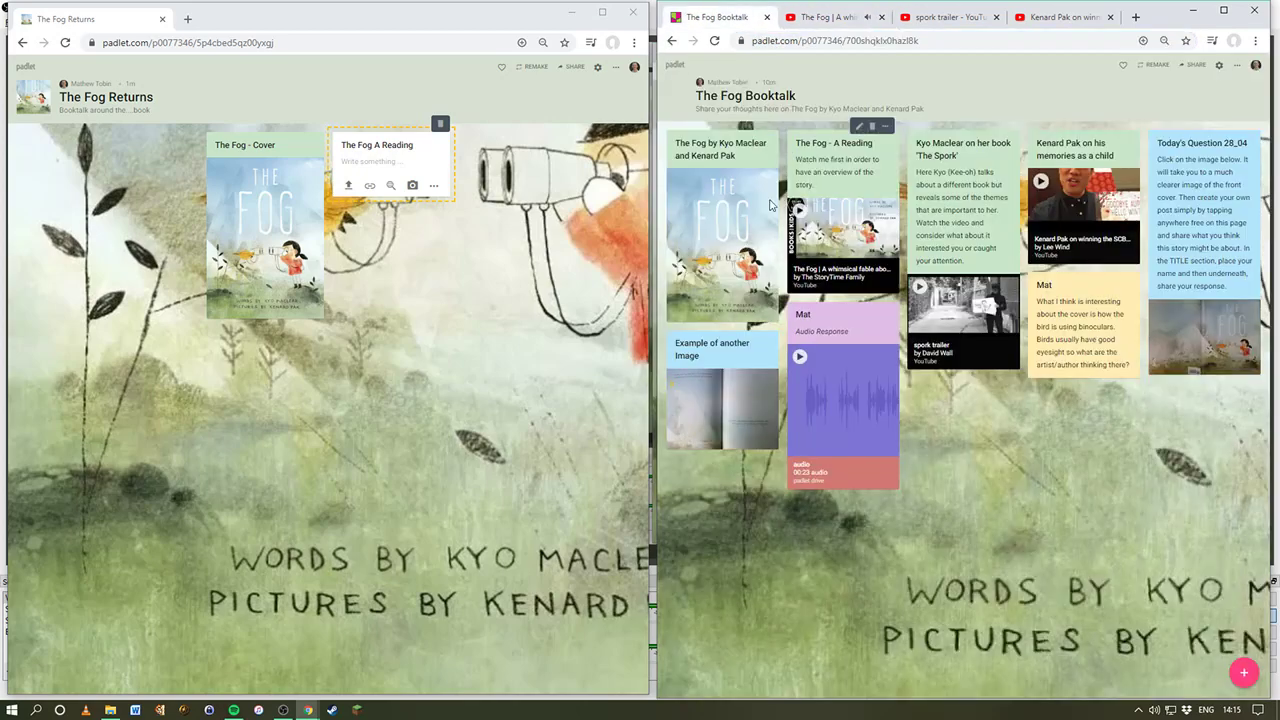
Step: Paste the YouTube reading URL as the post's link attachment and finish editing
{"action": "left_click", "coordinate": [370, 186]}
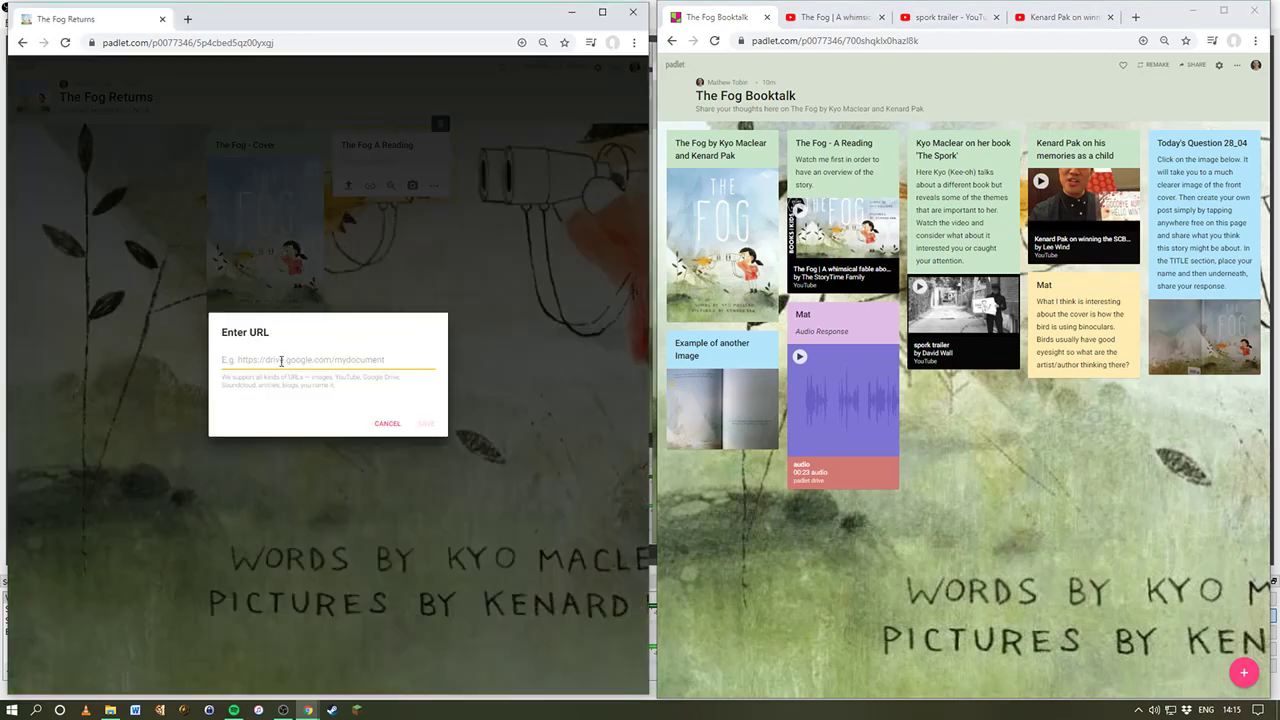
{"action": "key", "text": "ctrl+v"}
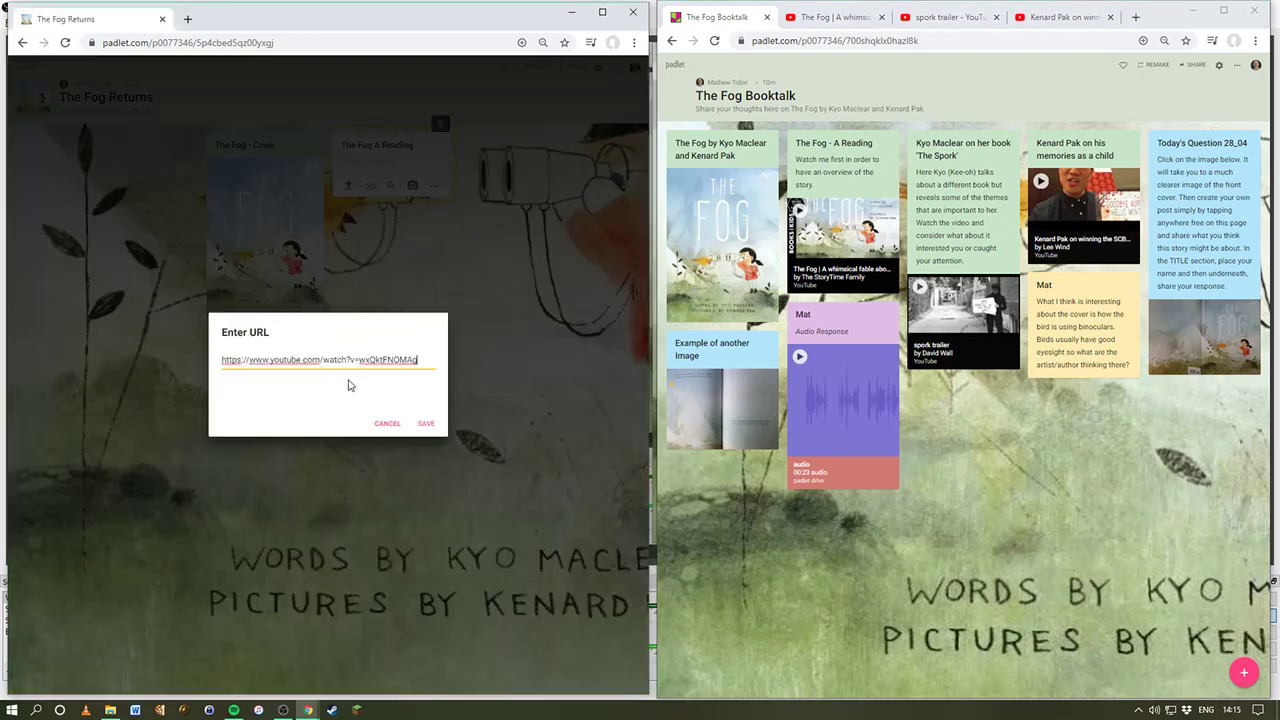
{"action": "left_click", "coordinate": [426, 424]}
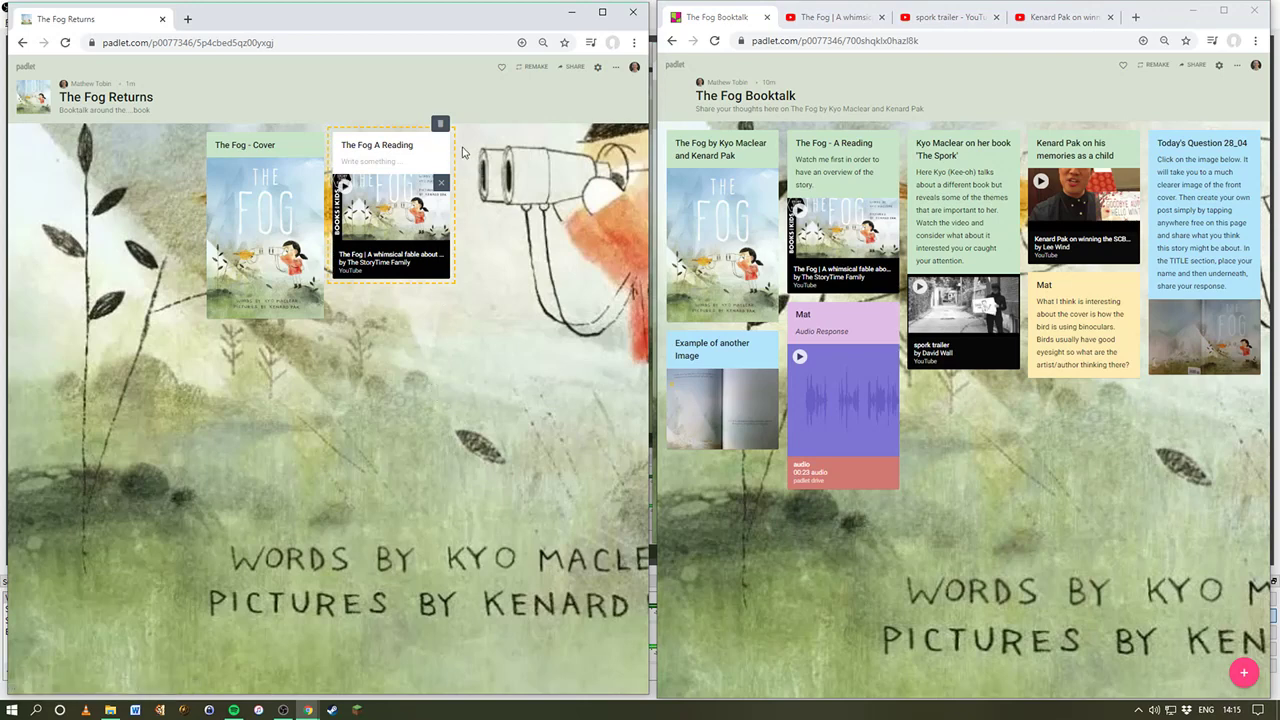
{"action": "left_click", "coordinate": [415, 163]}
{"action": "left_click", "coordinate": [466, 171]}
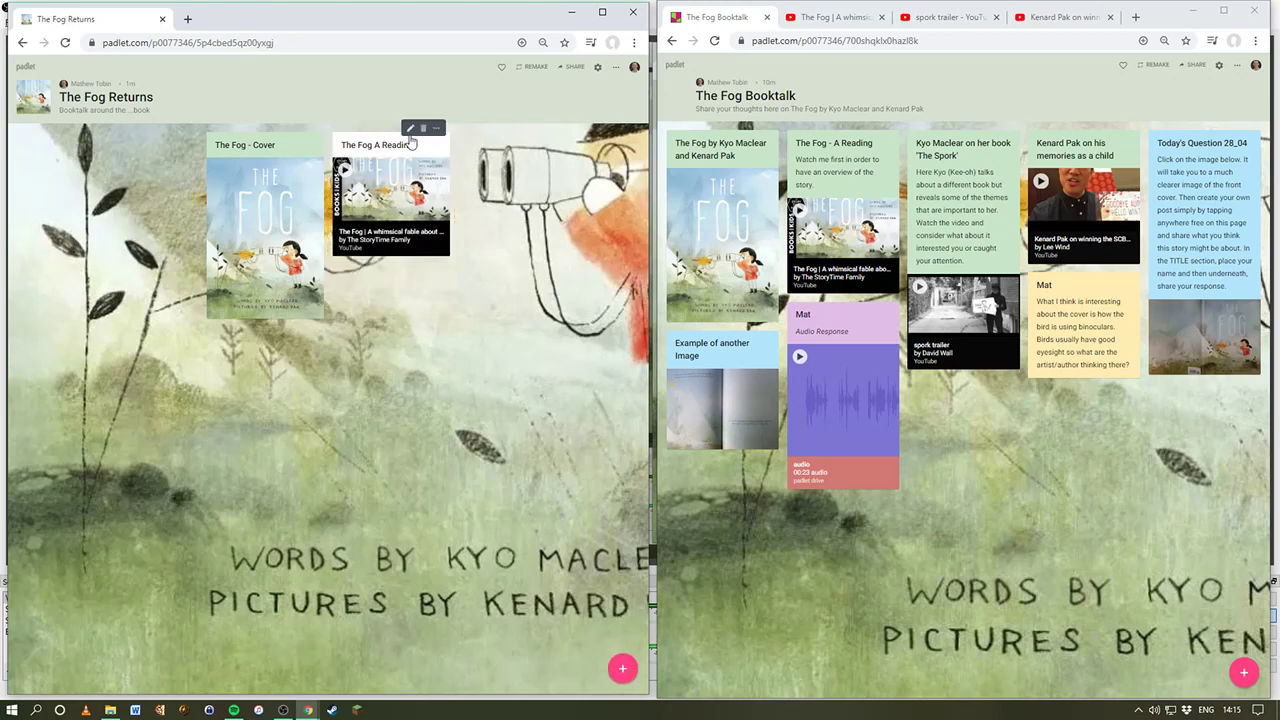
Step: Remove the video attachment from the post and close the attachment list
{"action": "left_click", "coordinate": [415, 130]}
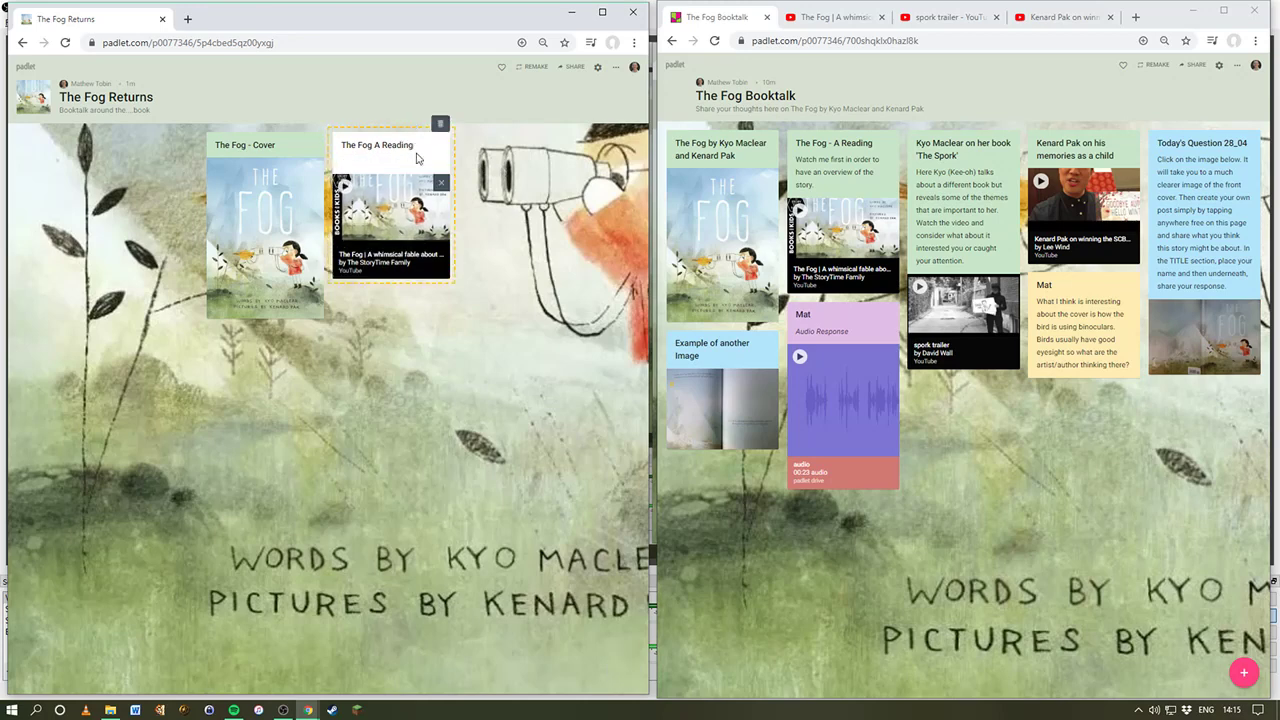
{"action": "left_click", "coordinate": [441, 183]}
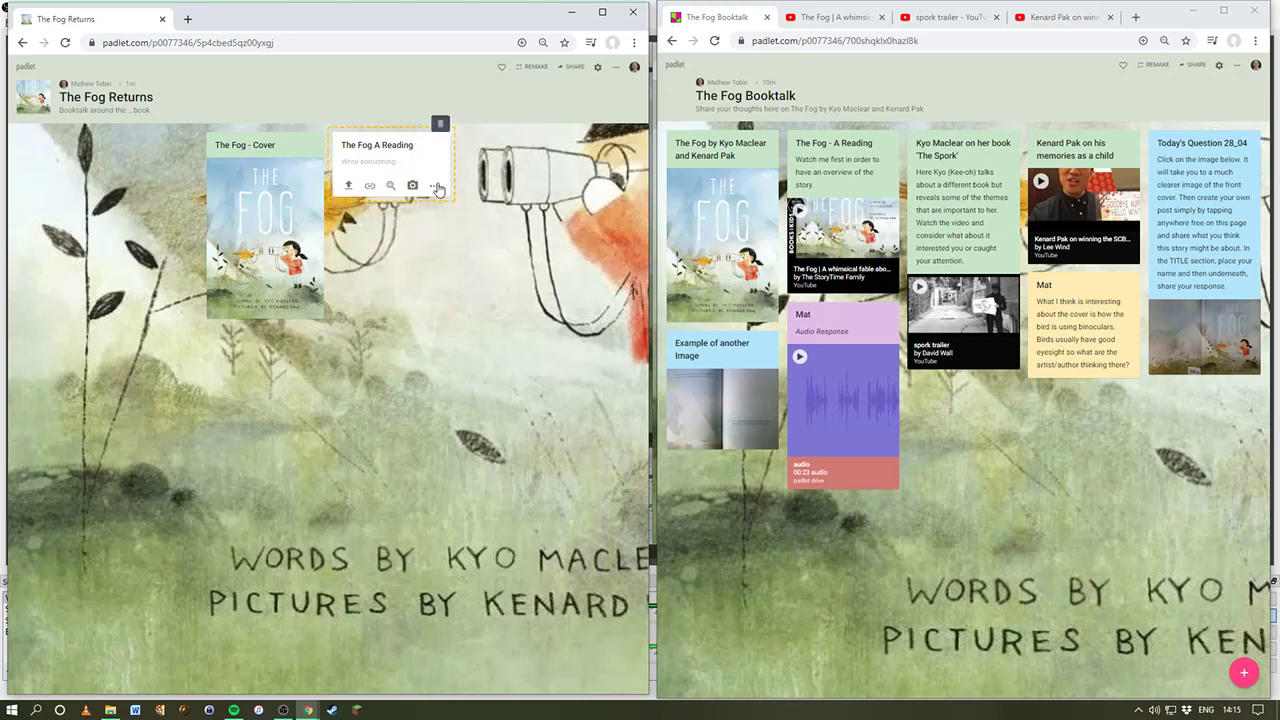
{"action": "left_click", "coordinate": [470, 188]}
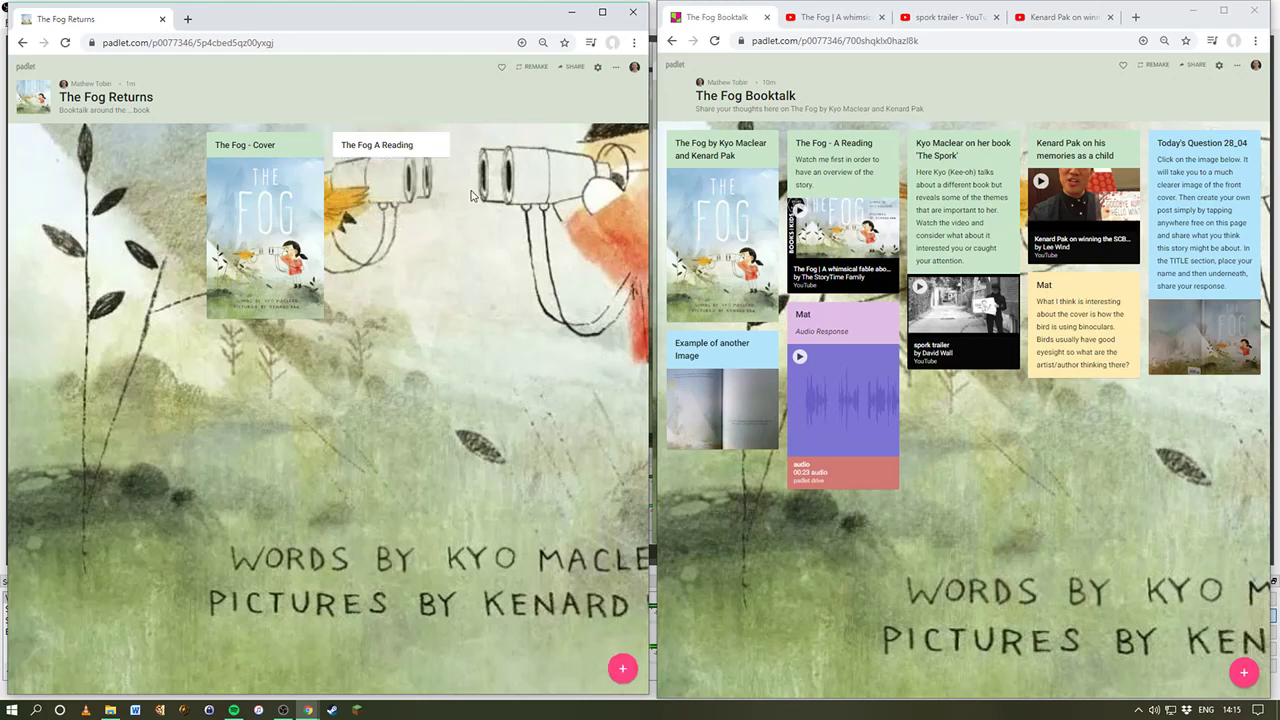
{"action": "left_click", "coordinate": [412, 140]}
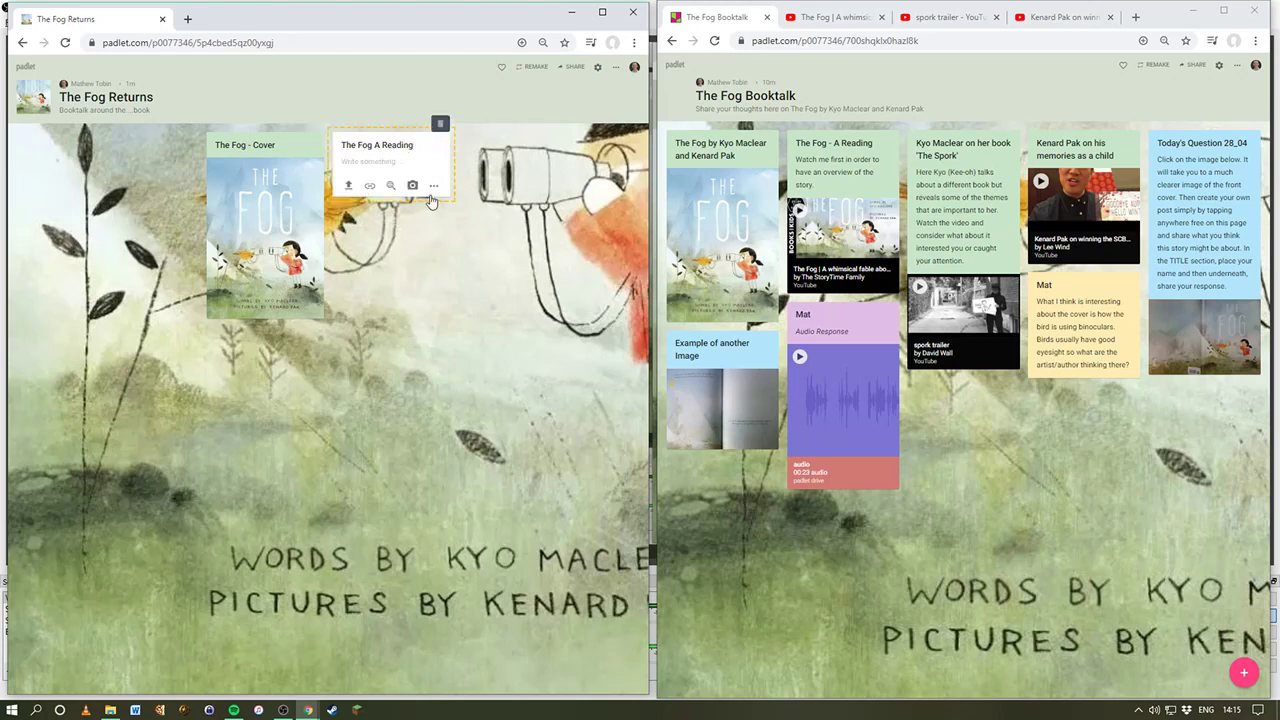
{"action": "left_click", "coordinate": [433, 185]}
{"action": "left_click", "coordinate": [393, 153]}
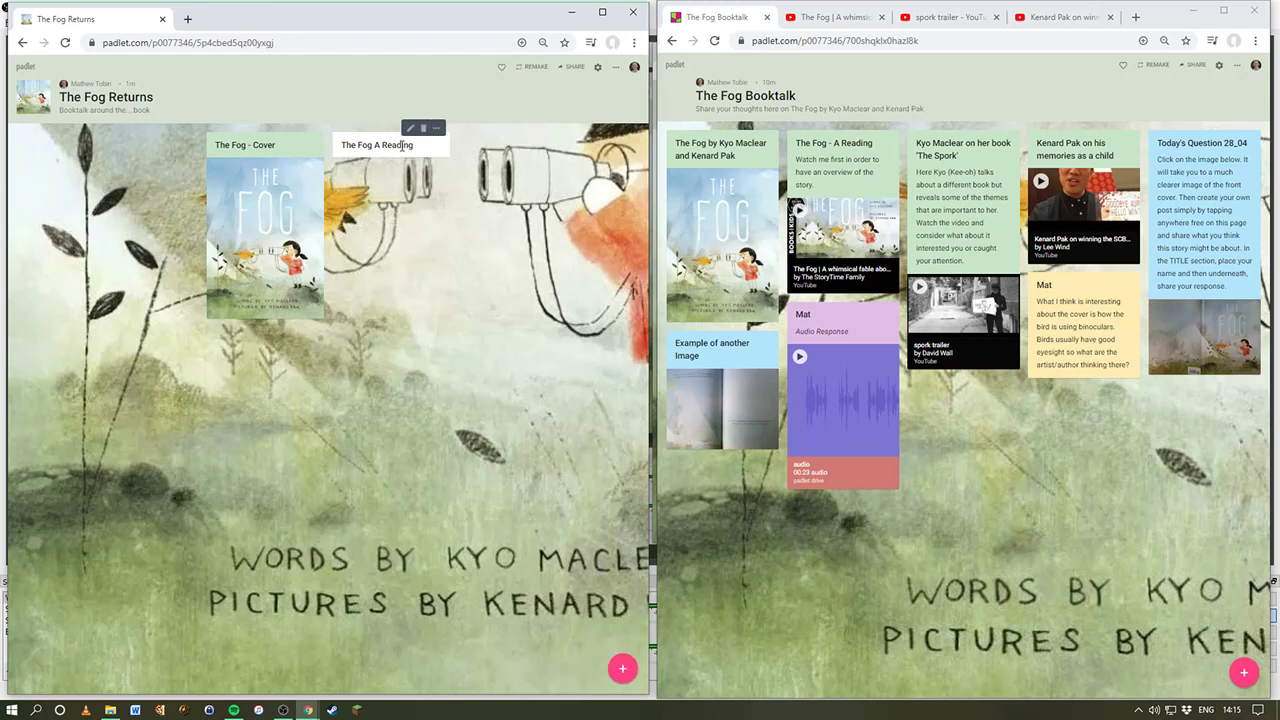
Step: Give the post a green header and reattach the YouTube reading link
{"action": "left_click", "coordinate": [440, 137]}
{"action": "left_click", "coordinate": [397, 148]}
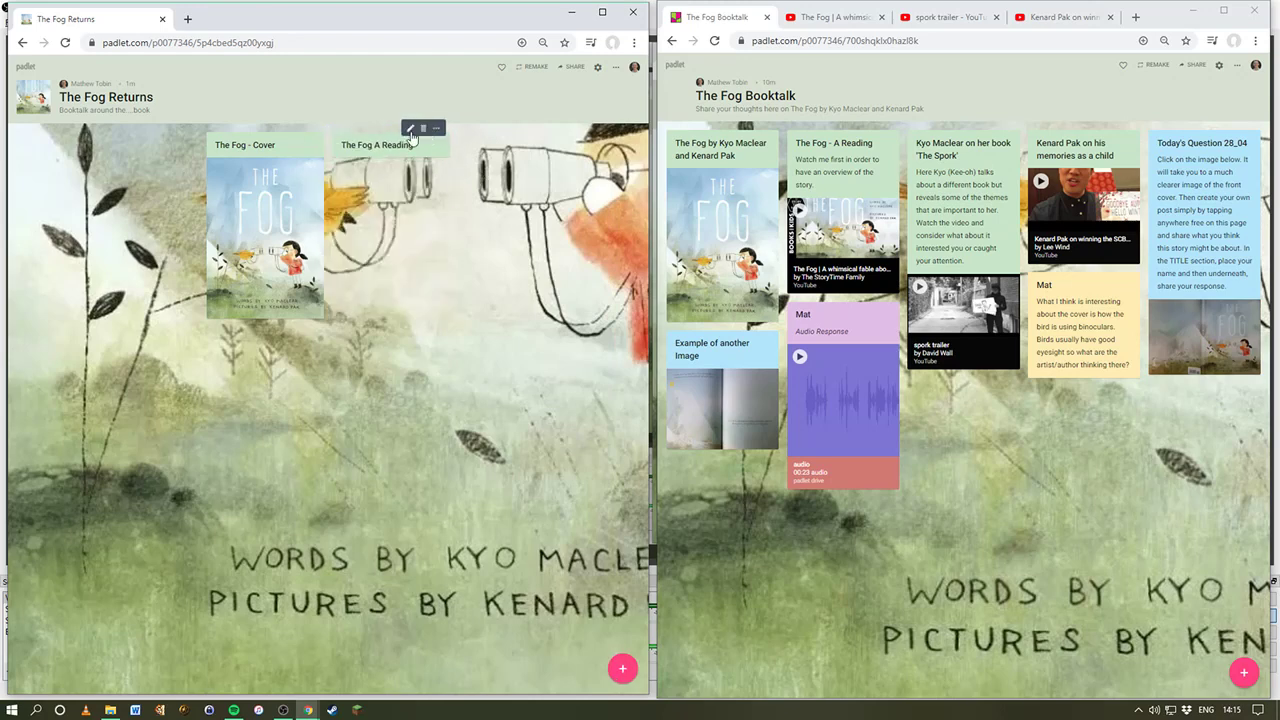
{"action": "left_click", "coordinate": [409, 128]}
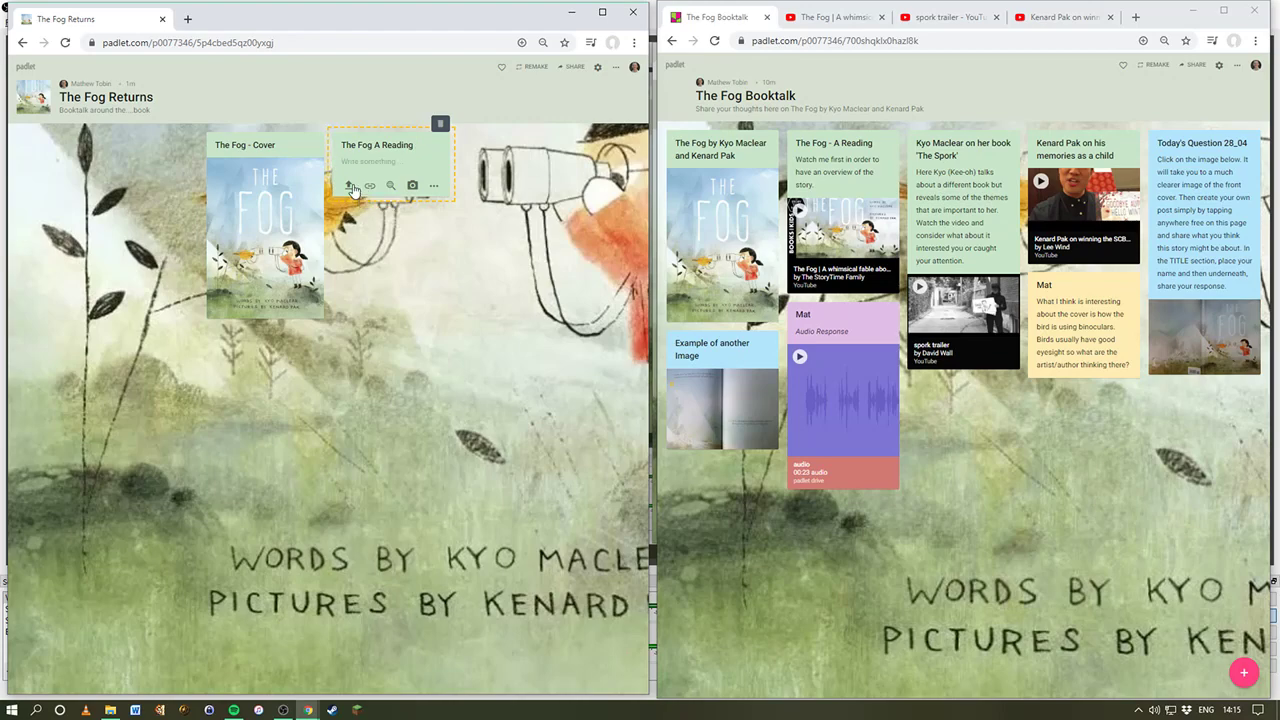
{"action": "left_click", "coordinate": [352, 189]}
{"action": "left_click", "coordinate": [369, 186]}
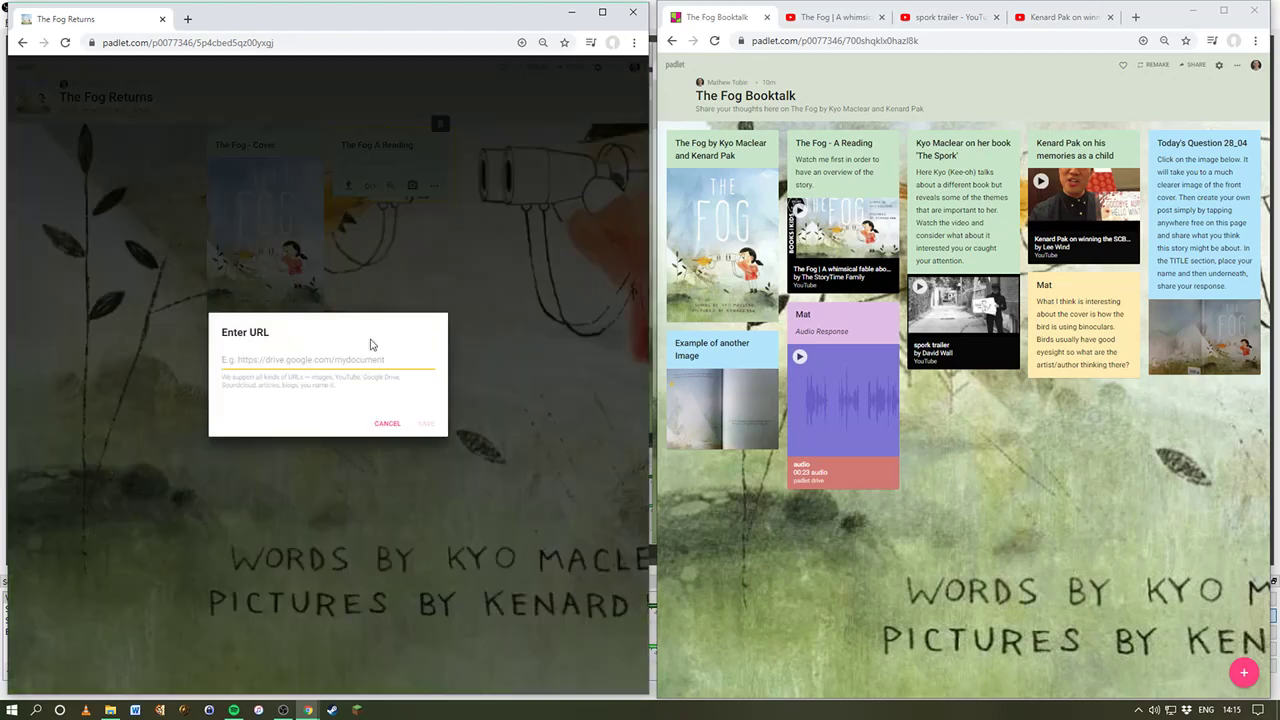
{"action": "key", "text": "ctrl+v"}
{"action": "left_click", "coordinate": [425, 423]}
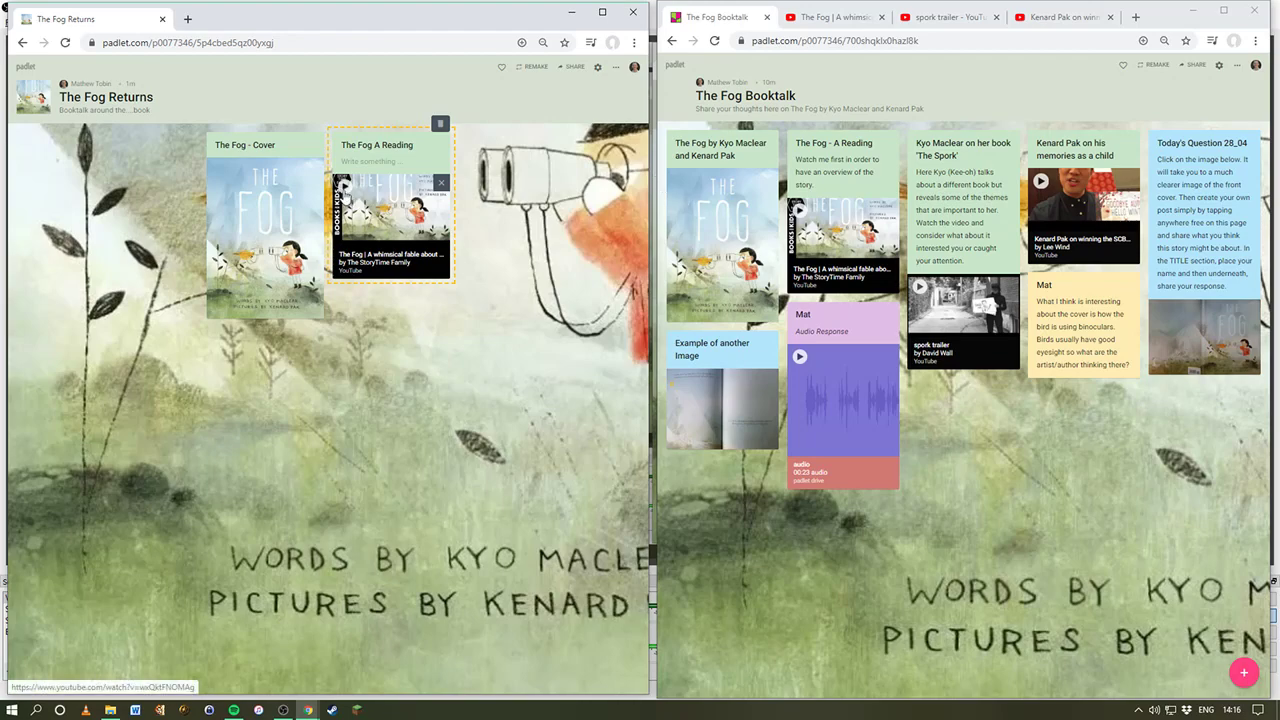
{"action": "left_click", "coordinate": [604, 14]}
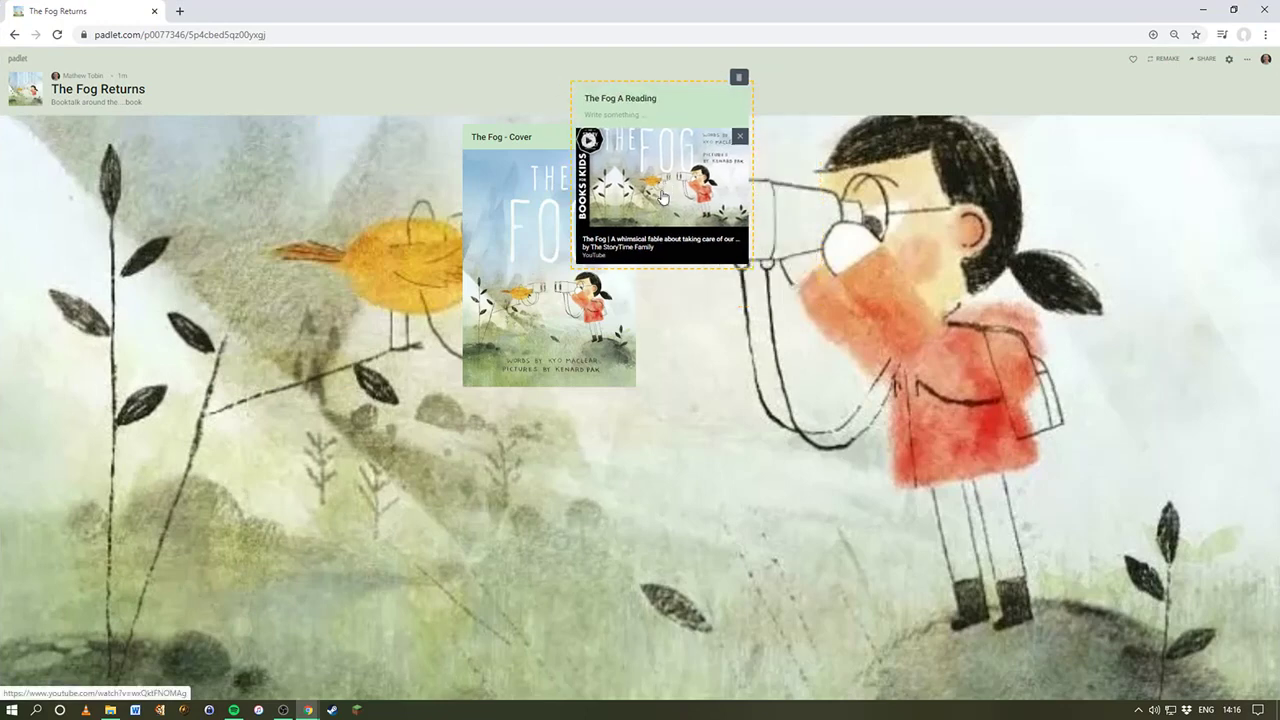
{"action": "left_click", "coordinate": [661, 180]}
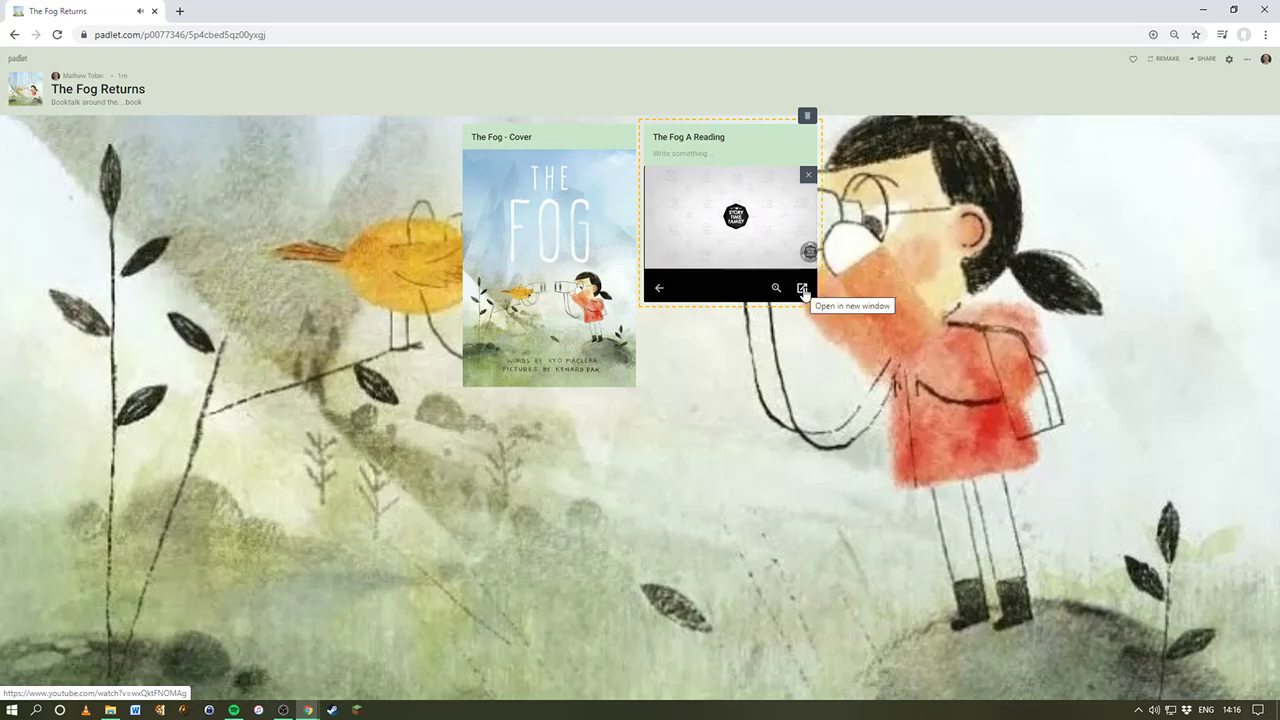
{"action": "left_click", "coordinate": [802, 289]}
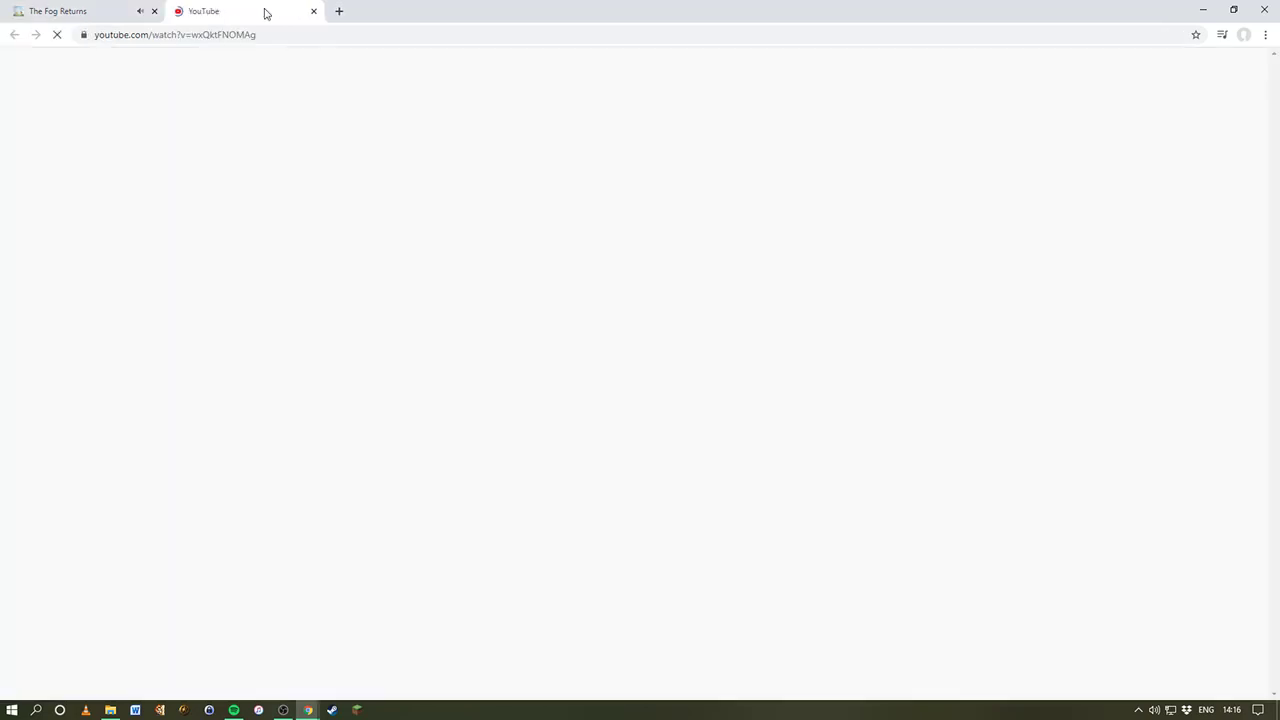
{"action": "left_click", "coordinate": [120, 12]}
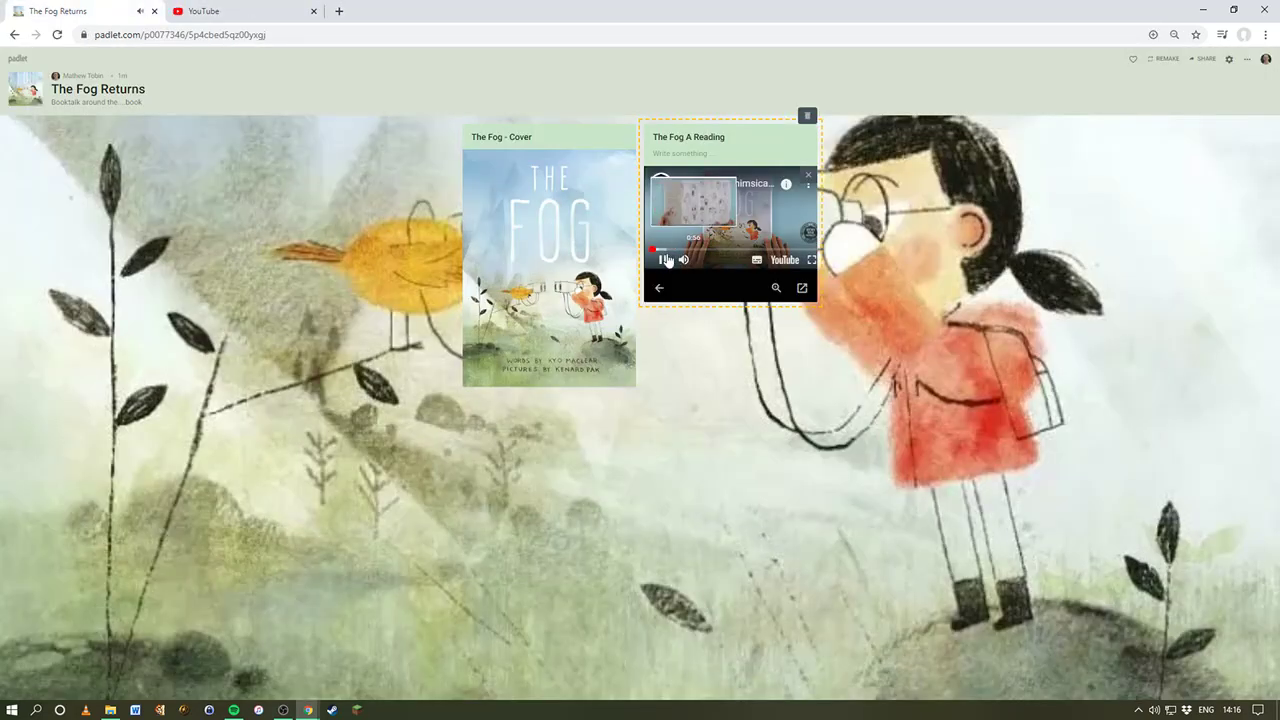
{"action": "left_click", "coordinate": [257, 20]}
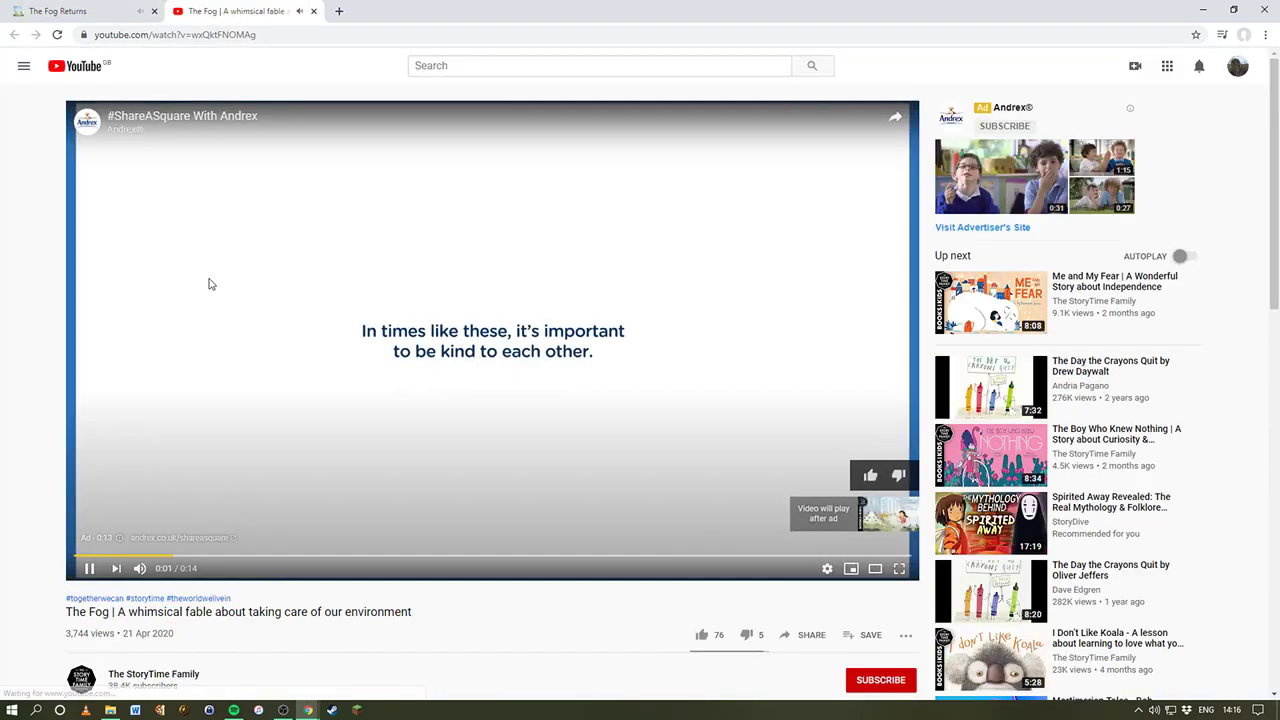
{"action": "left_click", "coordinate": [313, 11]}
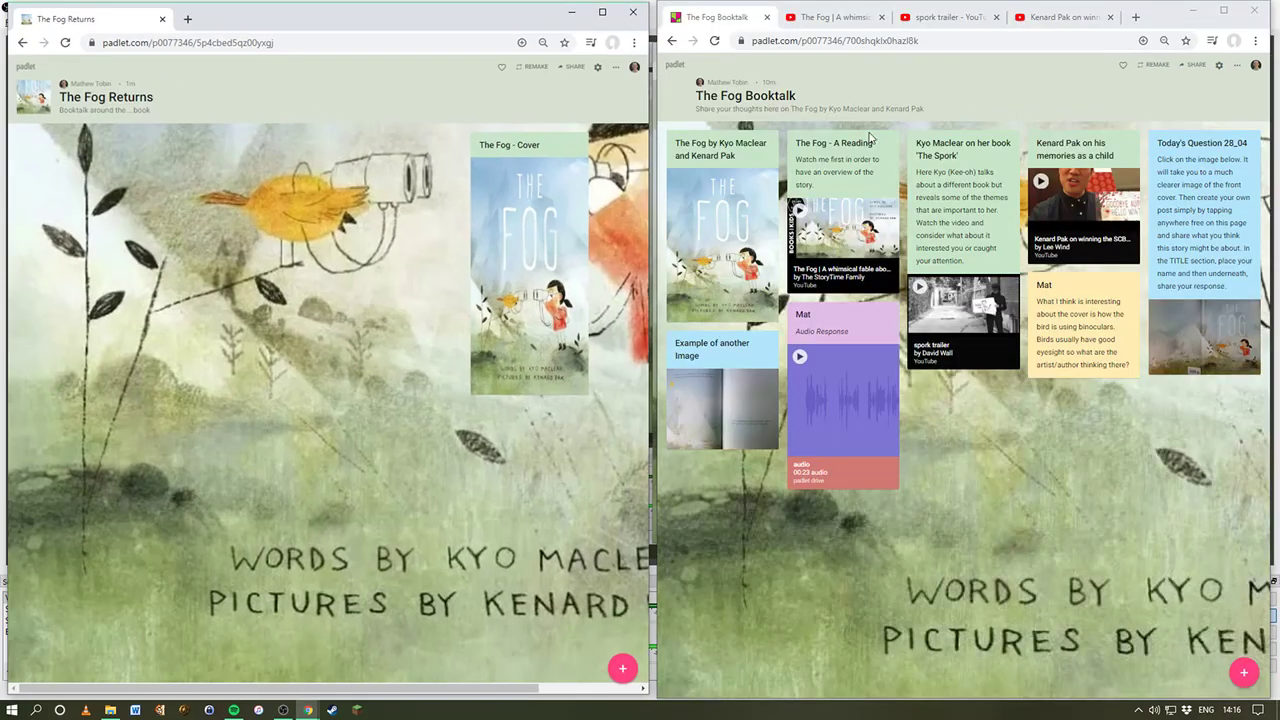
{"action": "left_click", "coordinate": [1233, 10]}
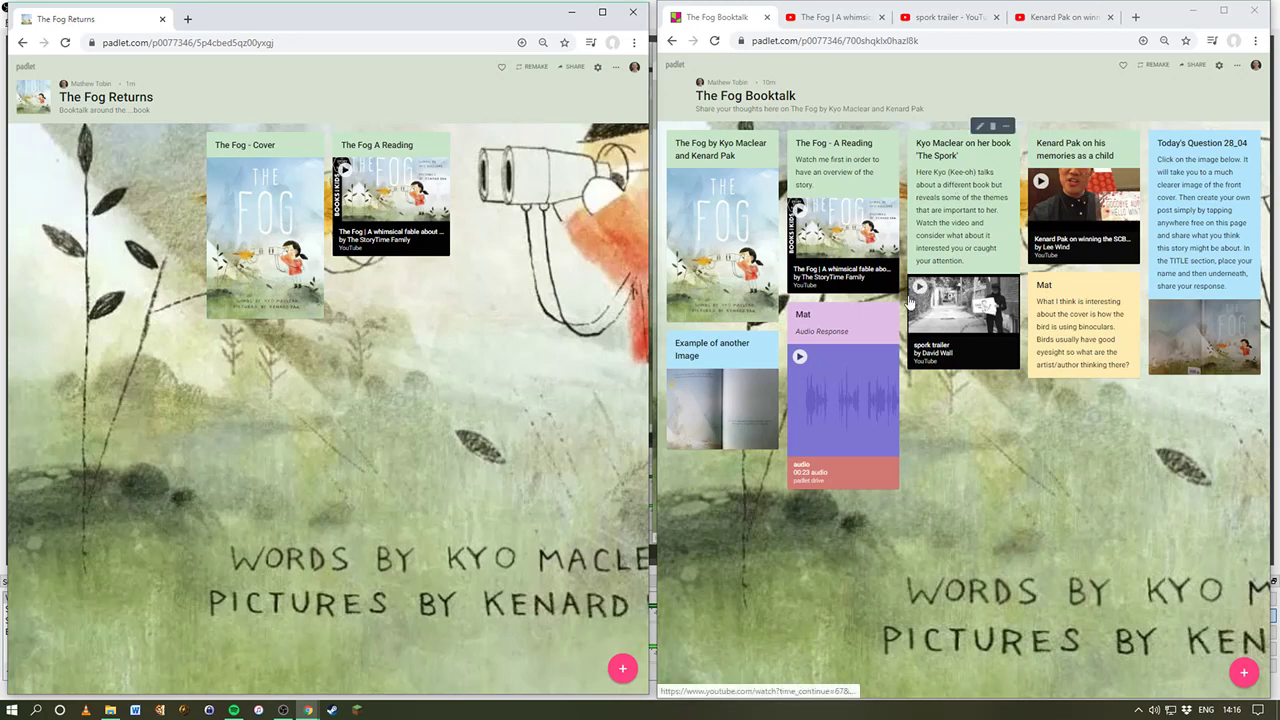
Step: Create and delete several empty trial posts on the board
{"action": "double_click", "coordinate": [496, 145]}
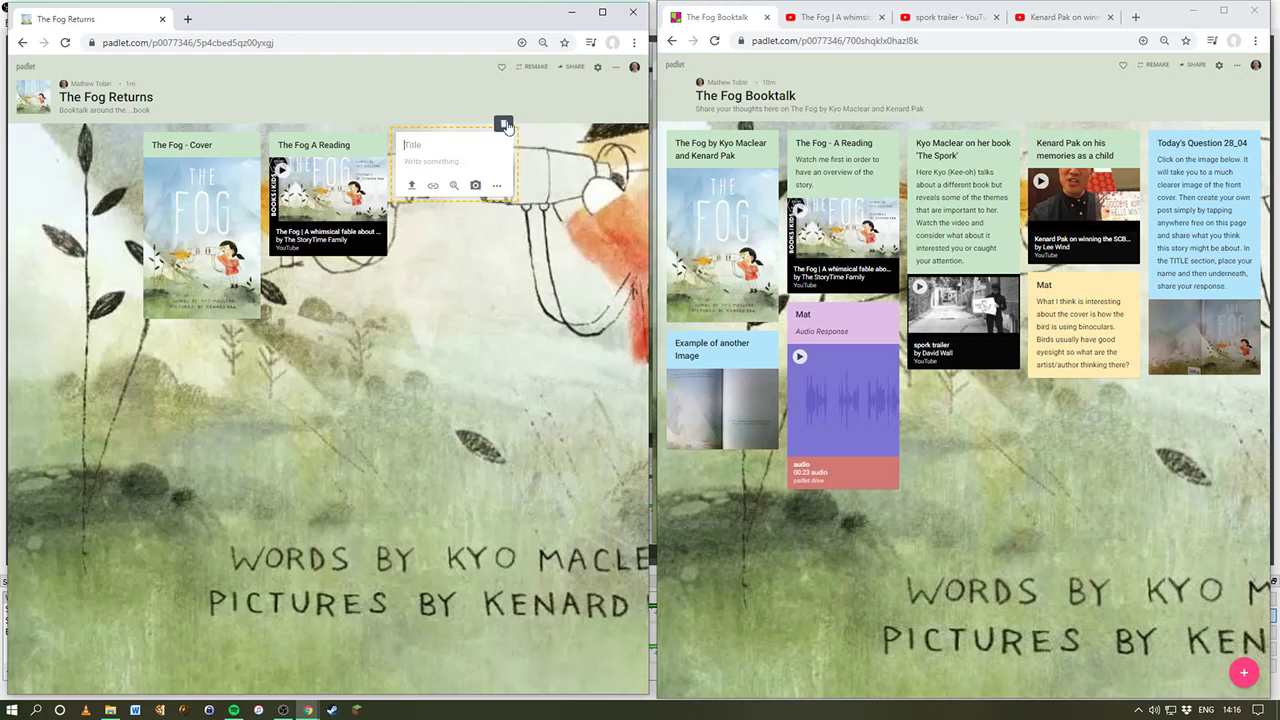
{"action": "left_click", "coordinate": [505, 124]}
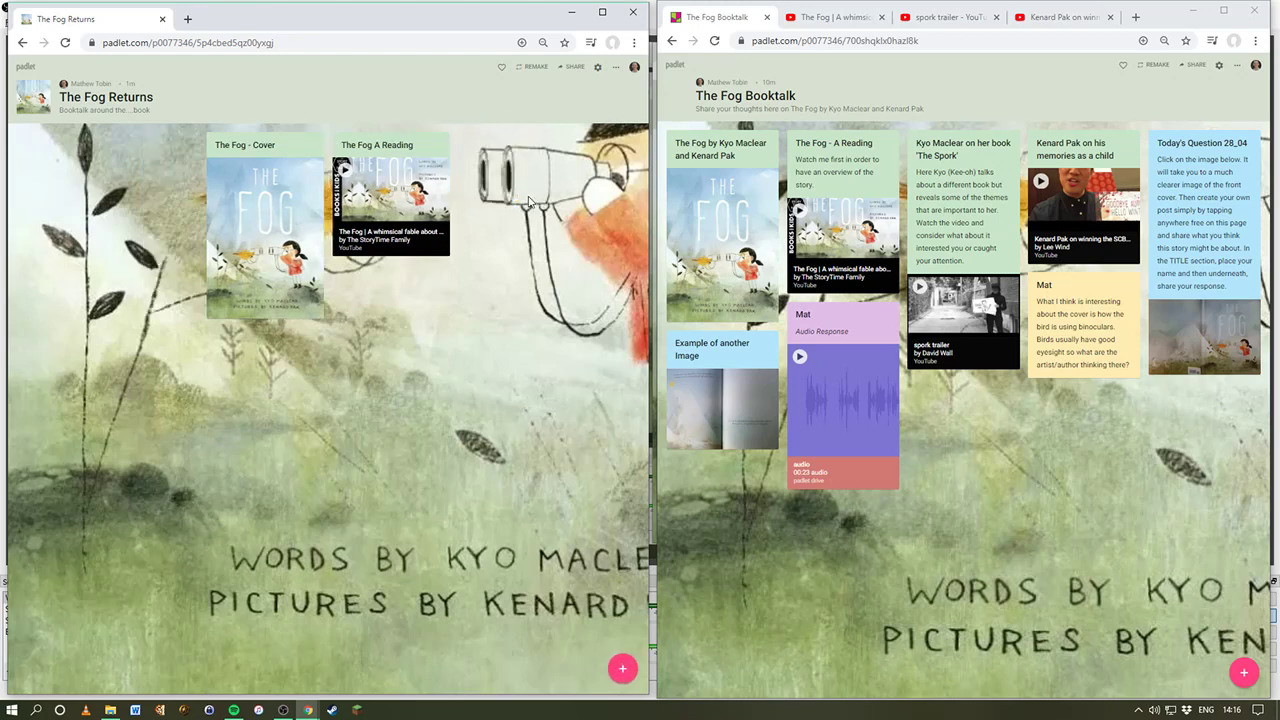
{"action": "double_click", "coordinate": [481, 152]}
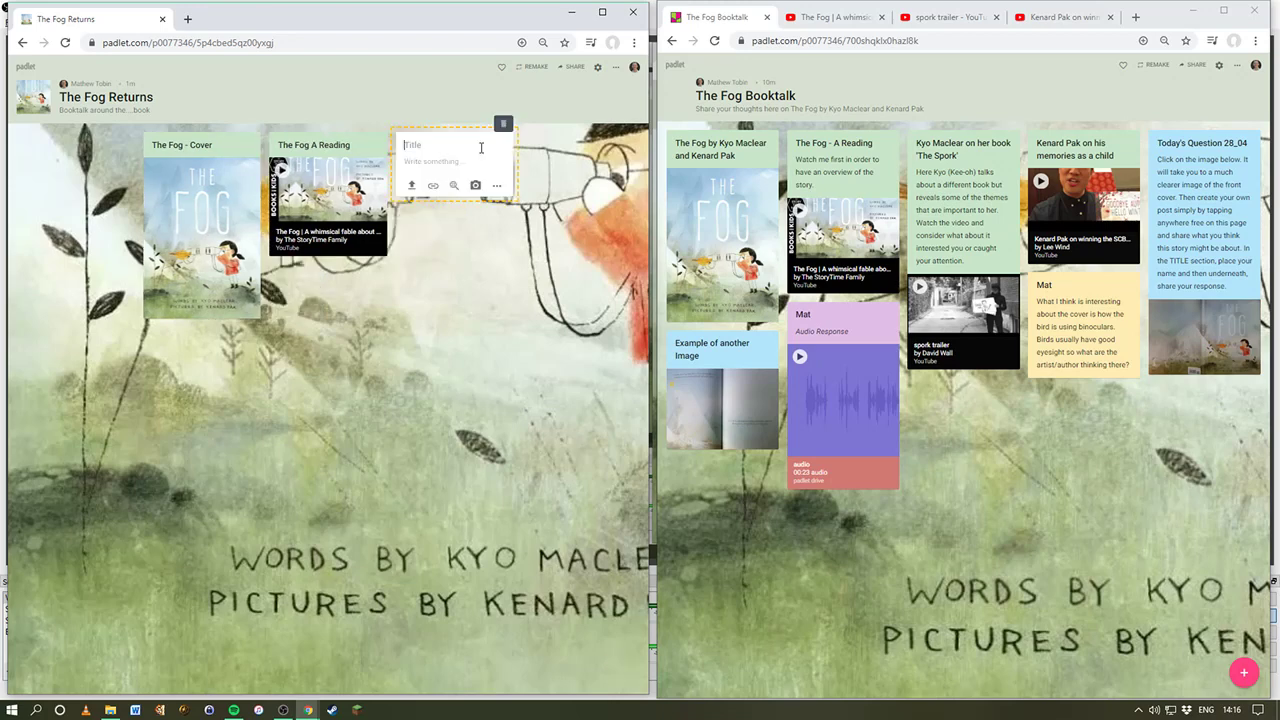
{"action": "left_click", "coordinate": [500, 187]}
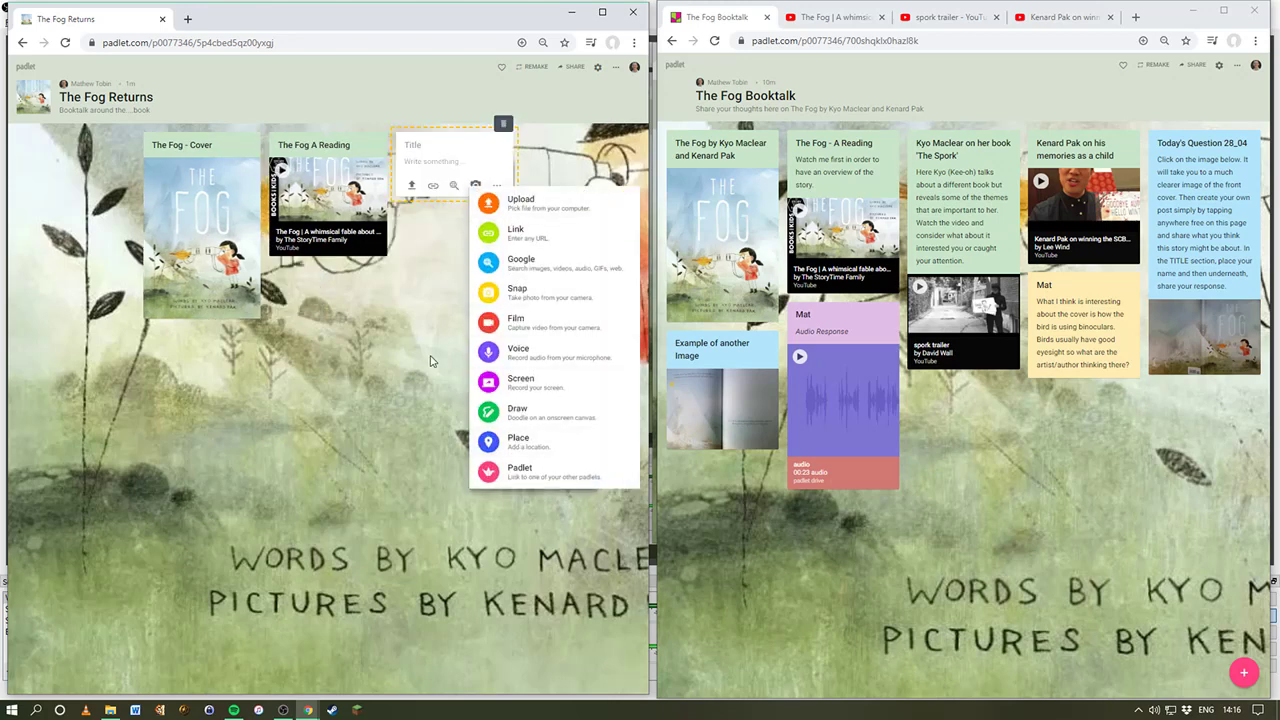
{"action": "left_click", "coordinate": [430, 352]}
{"action": "left_click", "coordinate": [502, 125]}
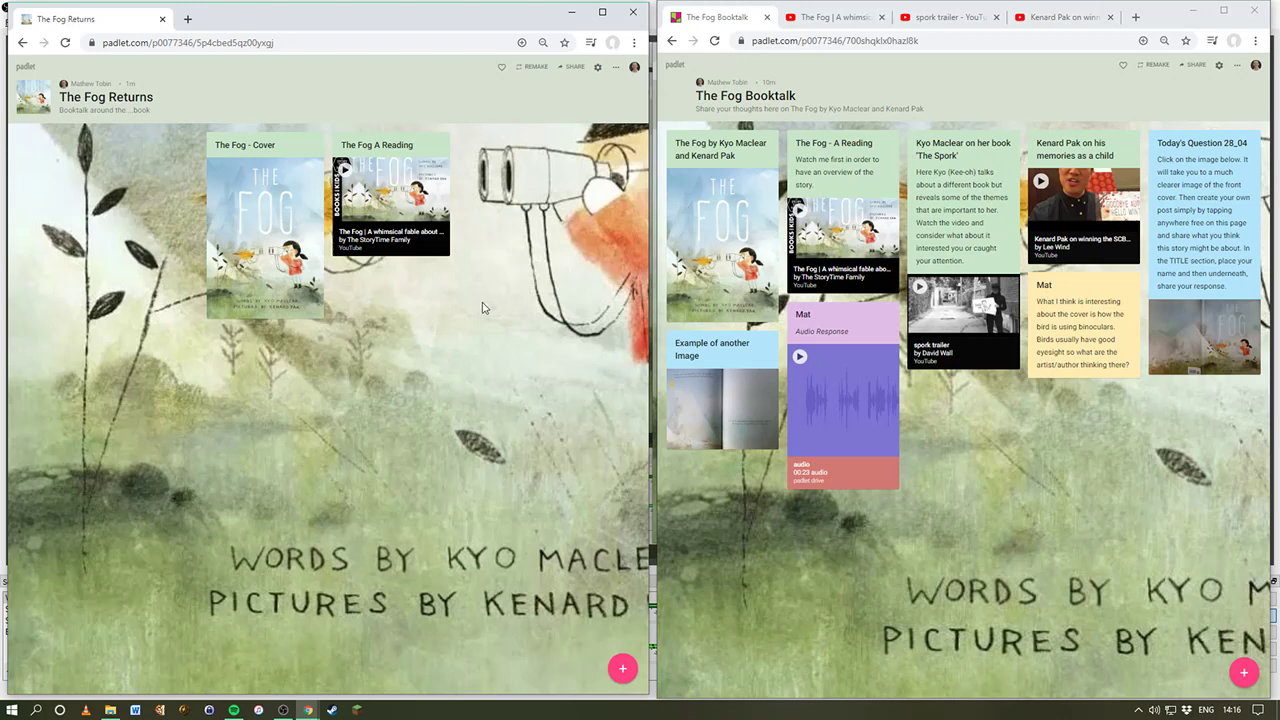
{"action": "double_click", "coordinate": [478, 165]}
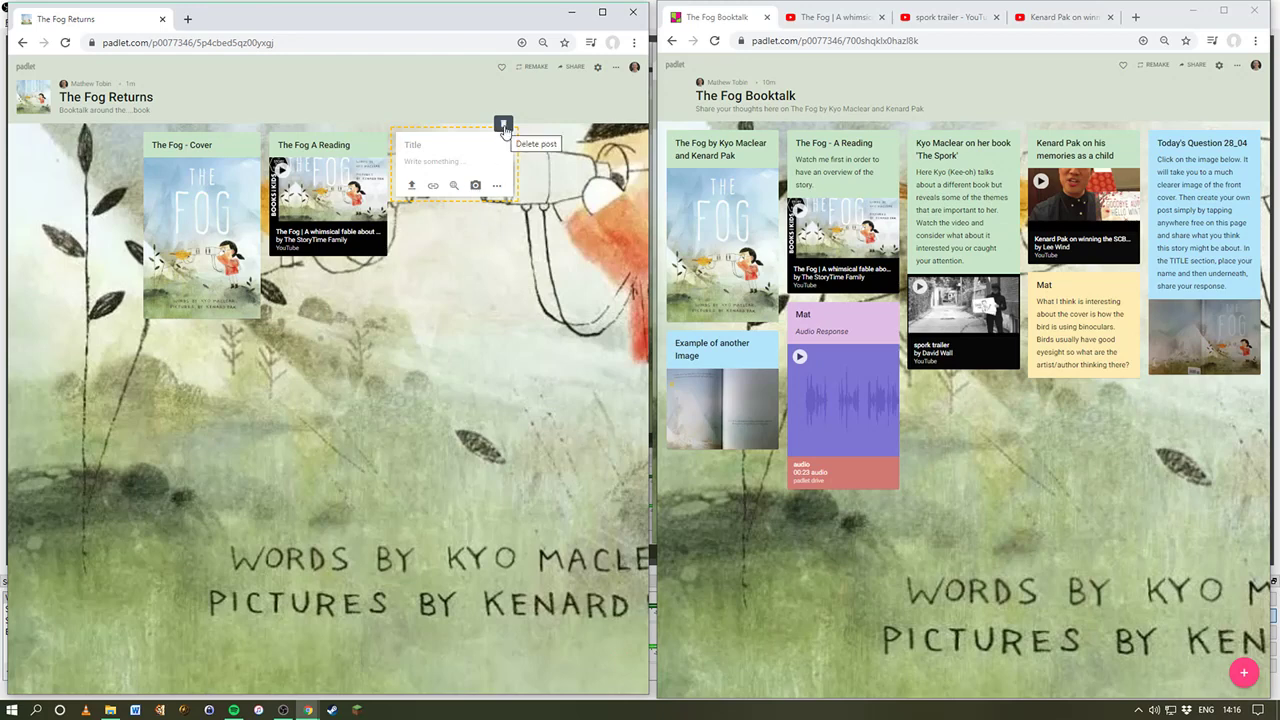
{"action": "left_click", "coordinate": [505, 131]}
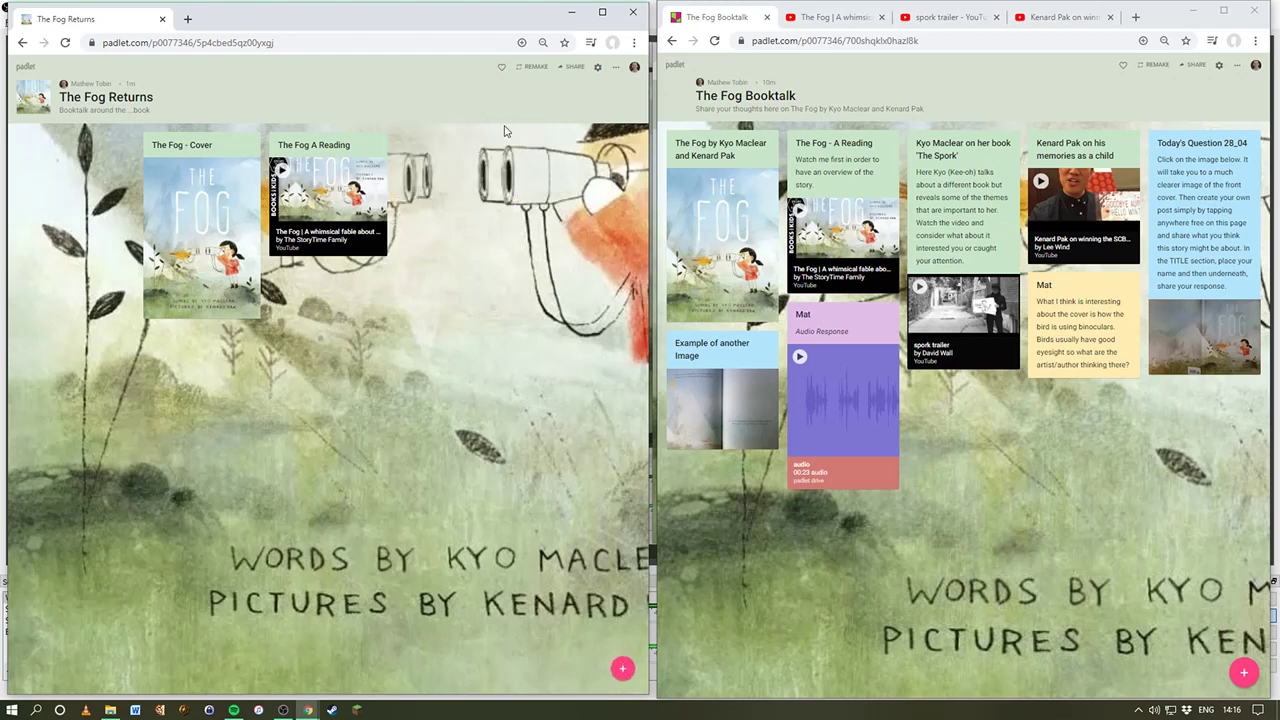
{"action": "left_click", "coordinate": [624, 671]}
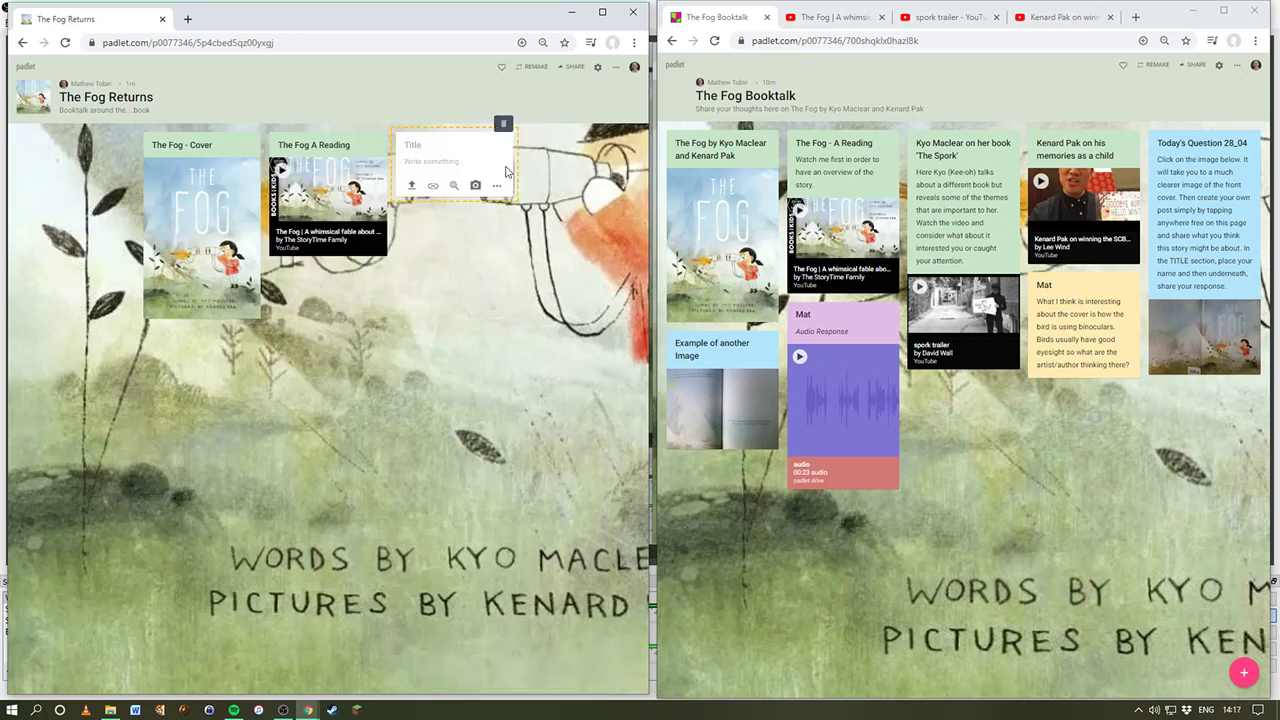
{"action": "left_click", "coordinate": [505, 128]}
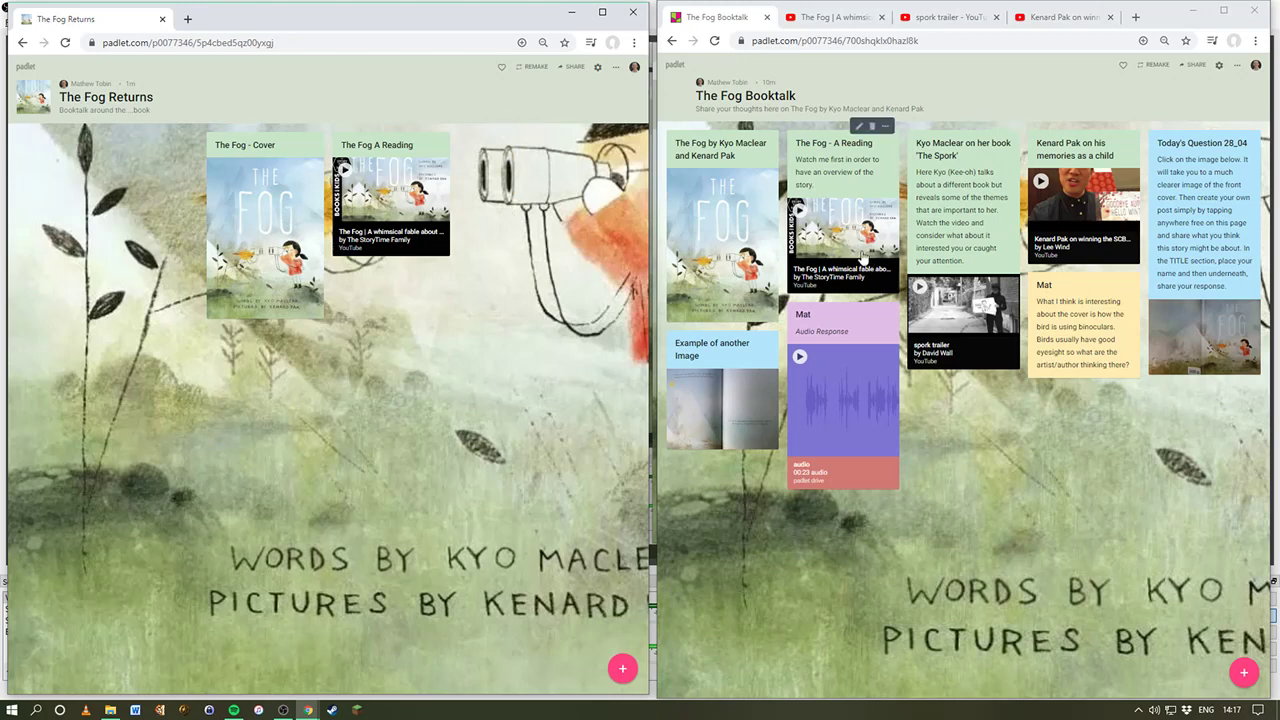
Step: Play and close the spork trailer, then start a new post beside The Fog A Reading
{"action": "left_click", "coordinate": [920, 287]}
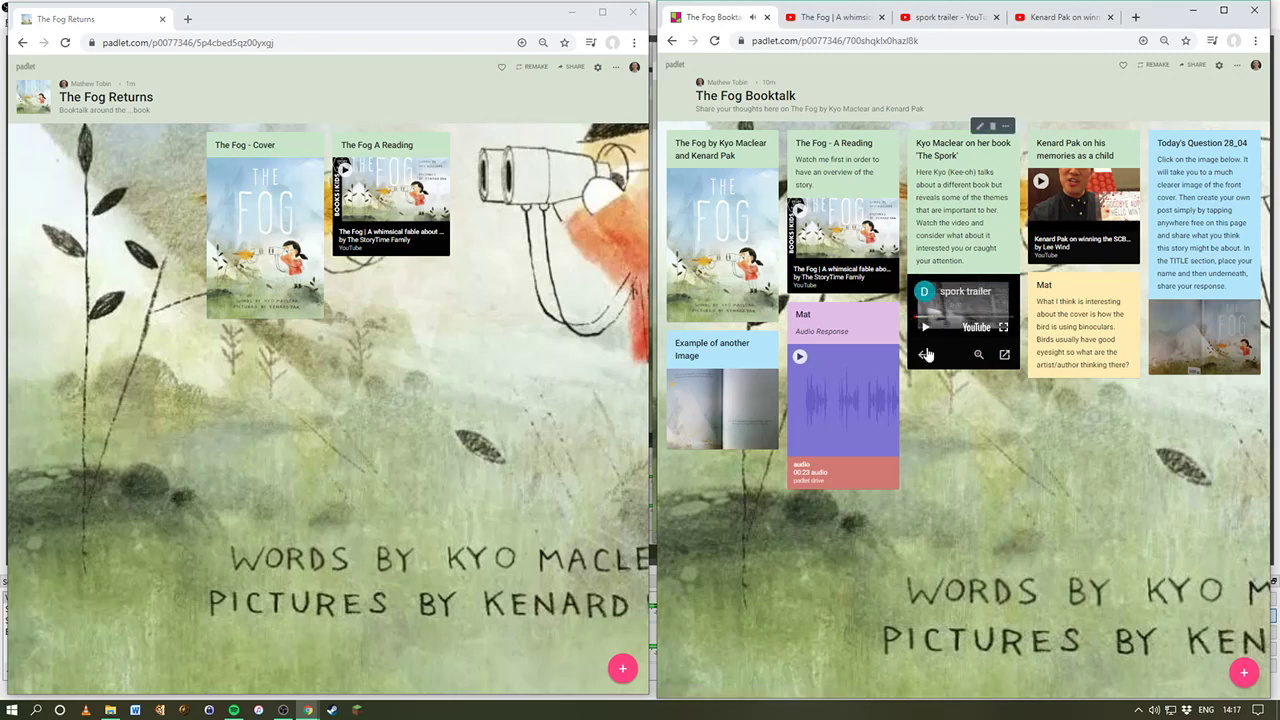
{"action": "left_click", "coordinate": [923, 355]}
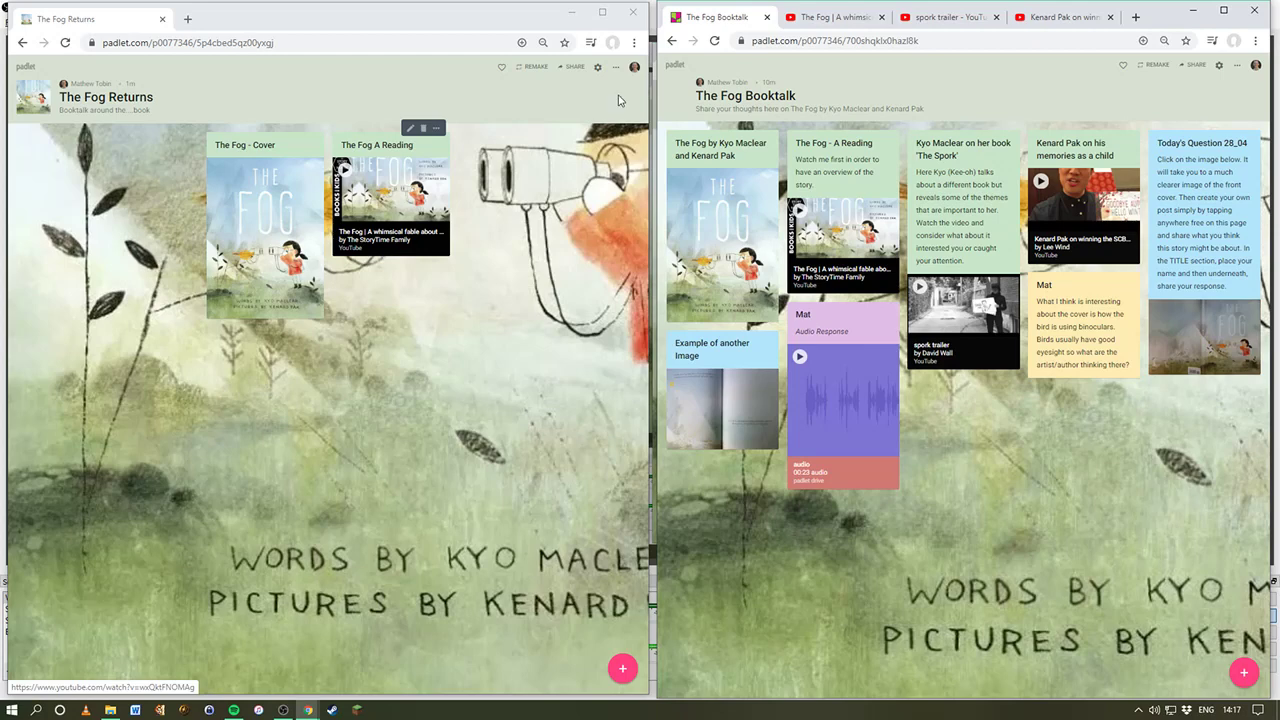
{"action": "left_click", "coordinate": [482, 142]}
{"action": "double_click", "coordinate": [482, 142]}
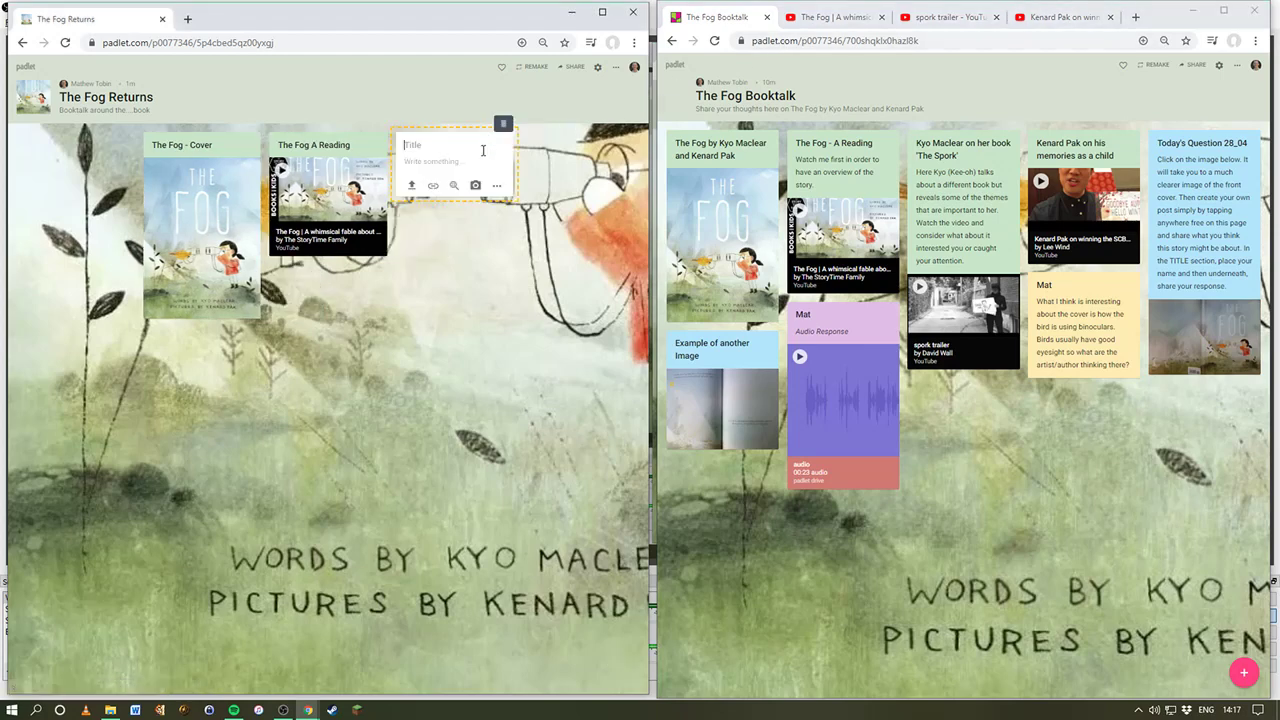
Step: Search 'kenard pak' in a new tab, choosing the picturebook makers suggestion
{"action": "left_click", "coordinate": [1131, 18]}
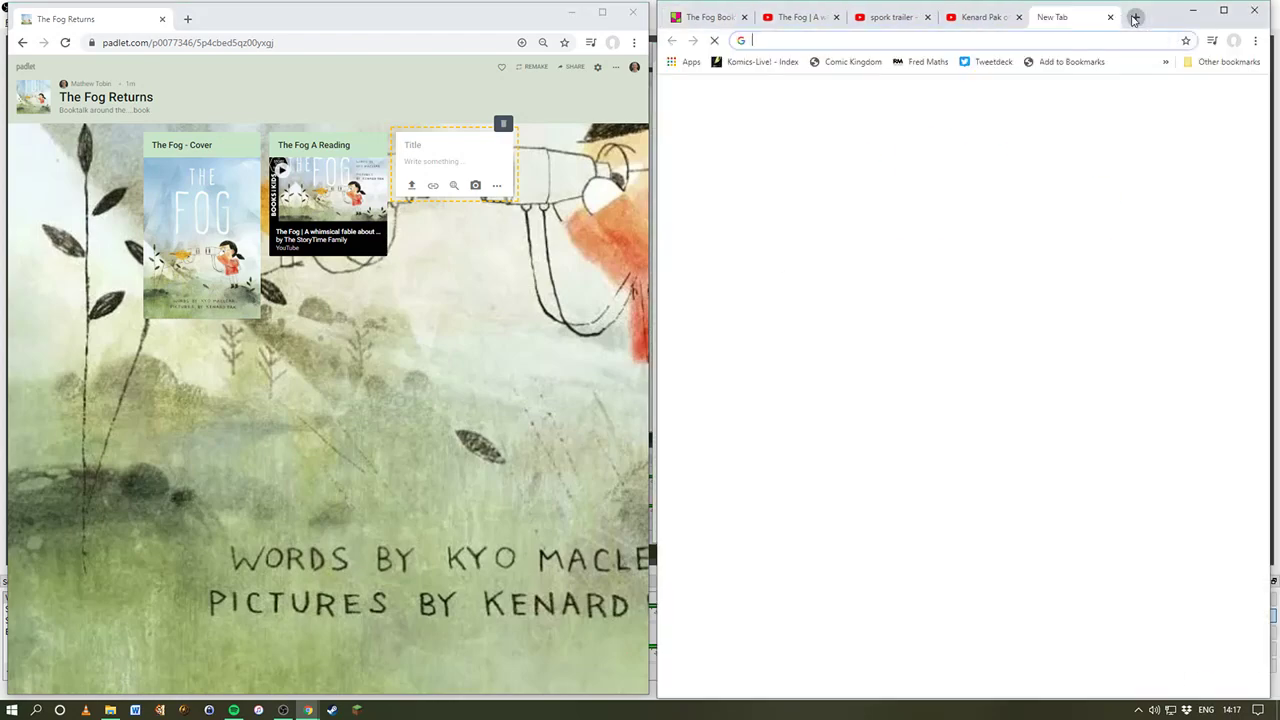
{"action": "type", "text": "kenar"}
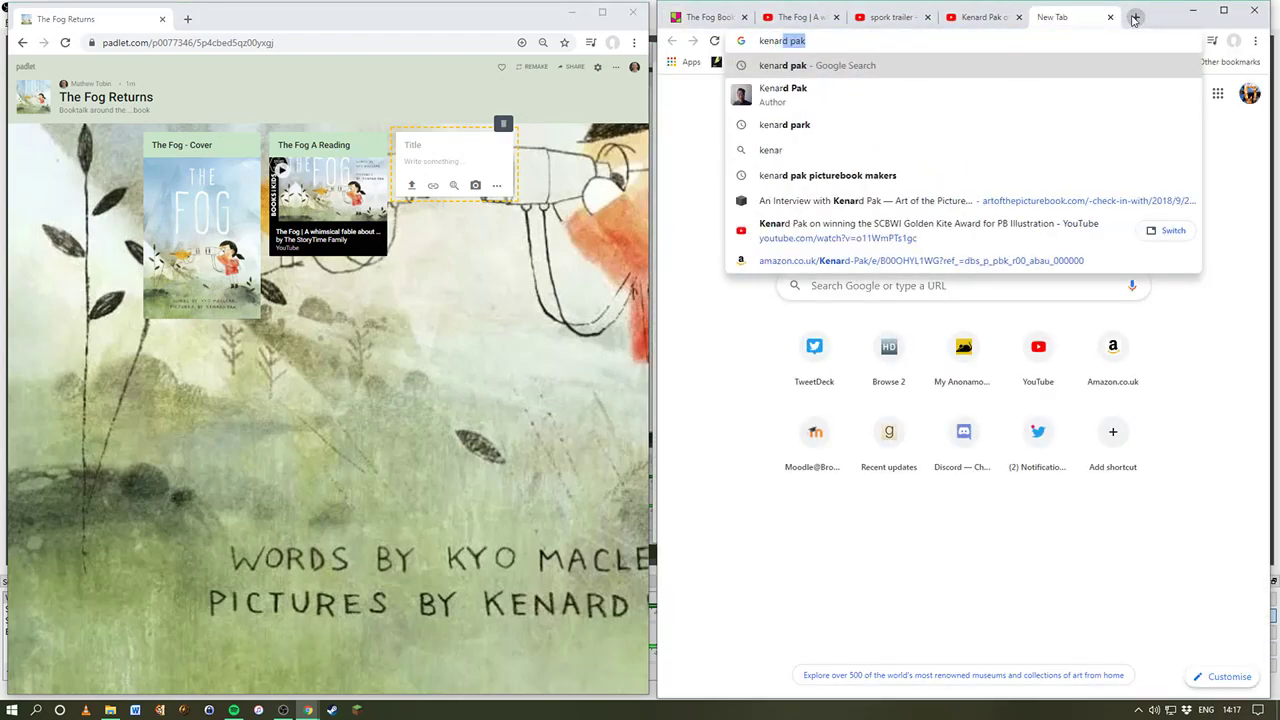
{"action": "type", "text": "d pak"}
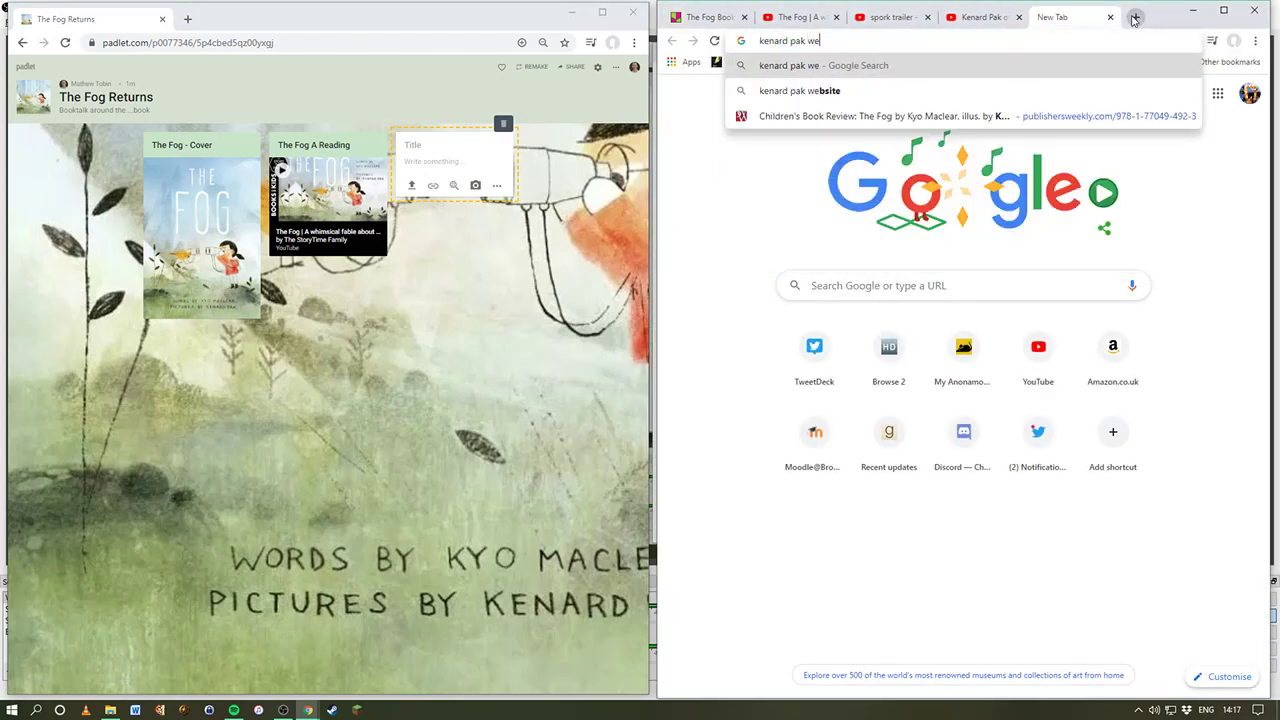
{"action": "key", "text": "Down"}
{"action": "key", "text": "Return"}
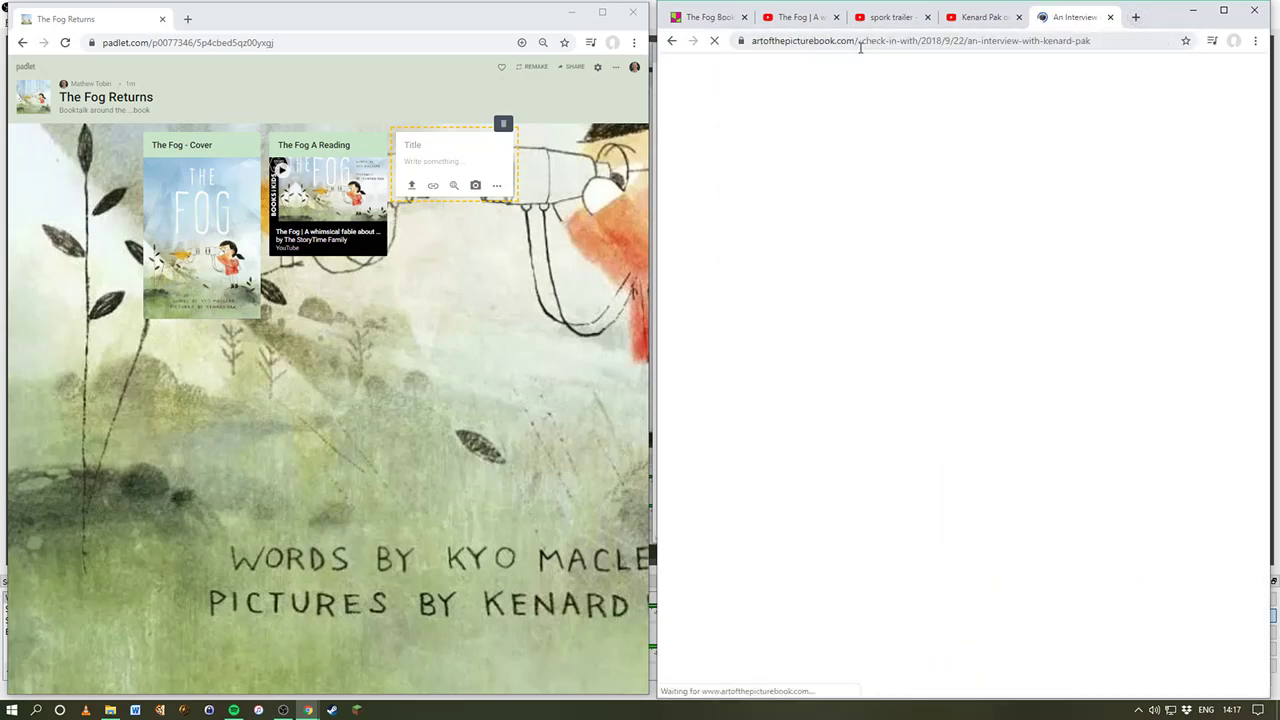
Step: Paste the Kenard Pak interview page URL as the new post's link, then close that tab
{"action": "left_click", "coordinate": [859, 47]}
{"action": "key", "text": "ctrl+c"}
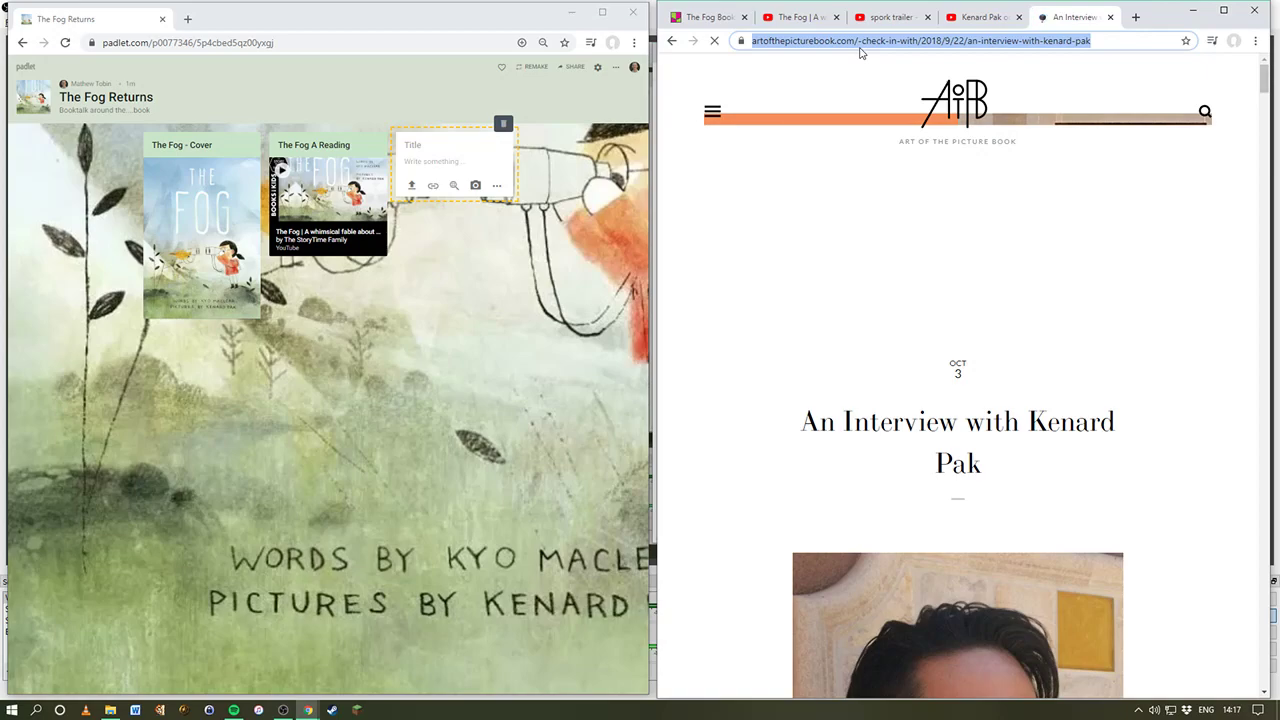
{"action": "left_click", "coordinate": [437, 143]}
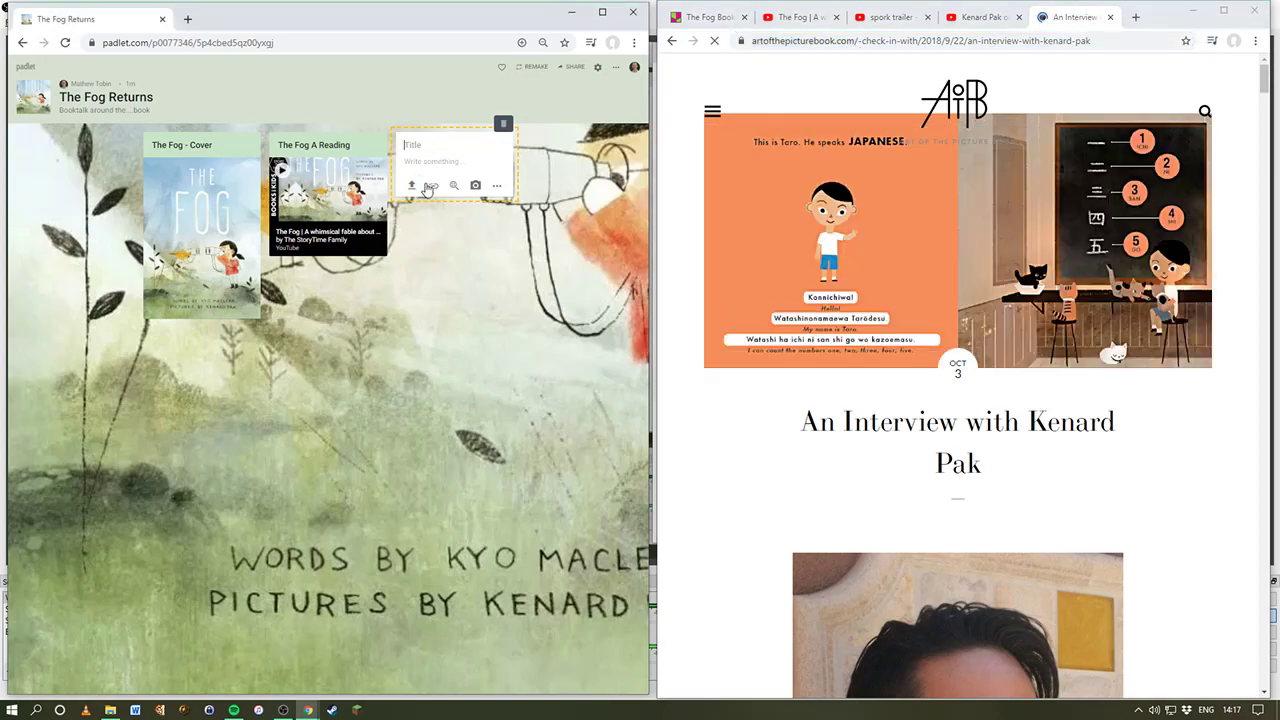
{"action": "left_click", "coordinate": [429, 187]}
{"action": "key", "text": "ctrl+v"}
{"action": "left_click", "coordinate": [424, 420]}
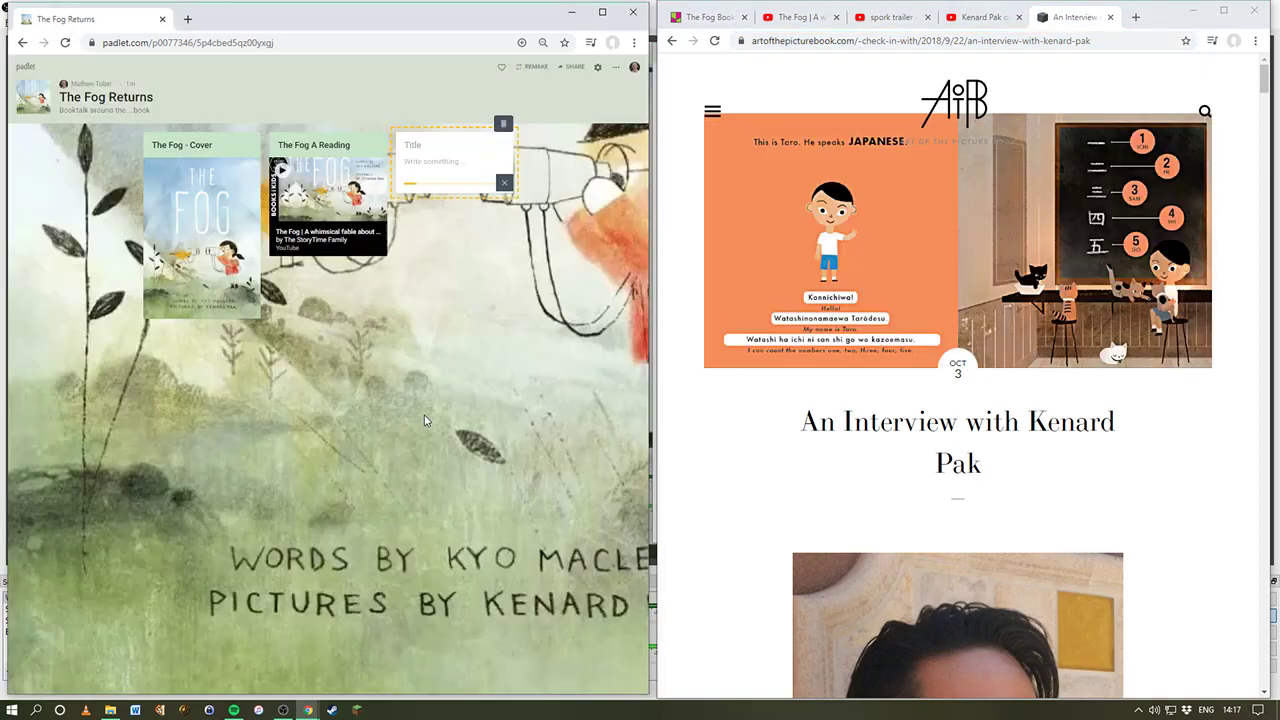
{"action": "left_click", "coordinate": [1116, 18]}
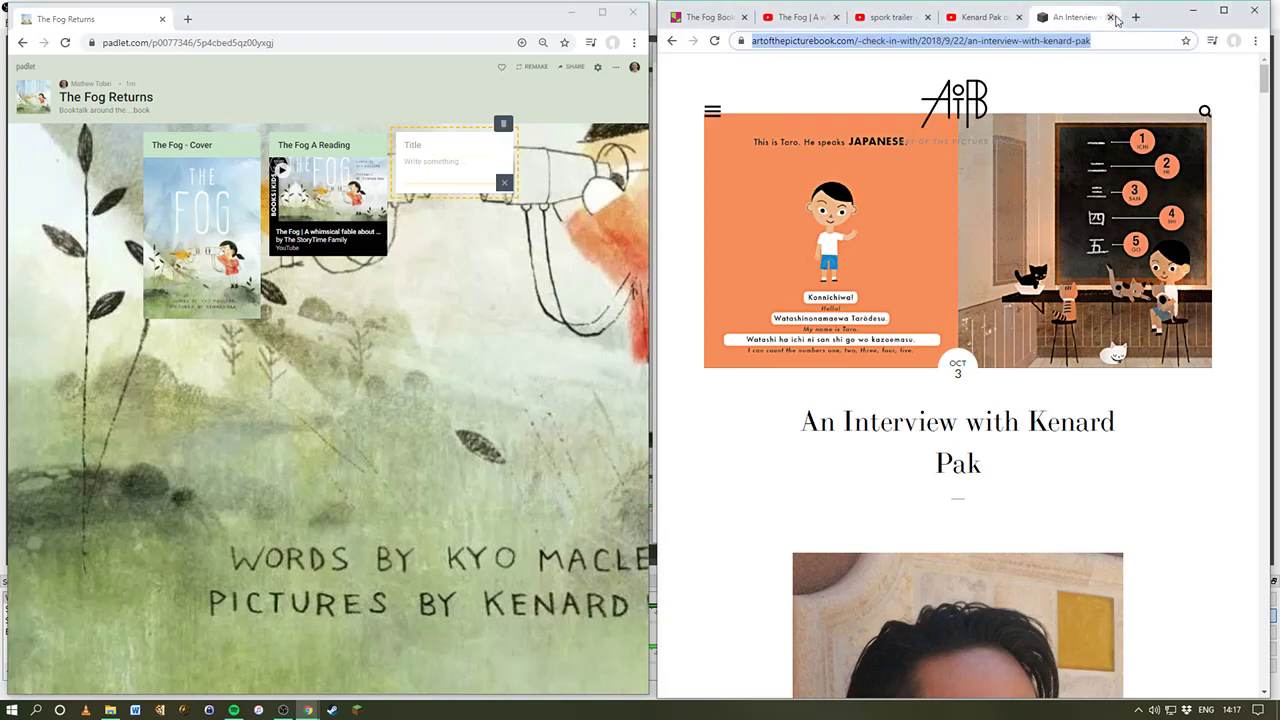
{"action": "left_click", "coordinate": [1112, 17]}
{"action": "left_click", "coordinate": [430, 147]}
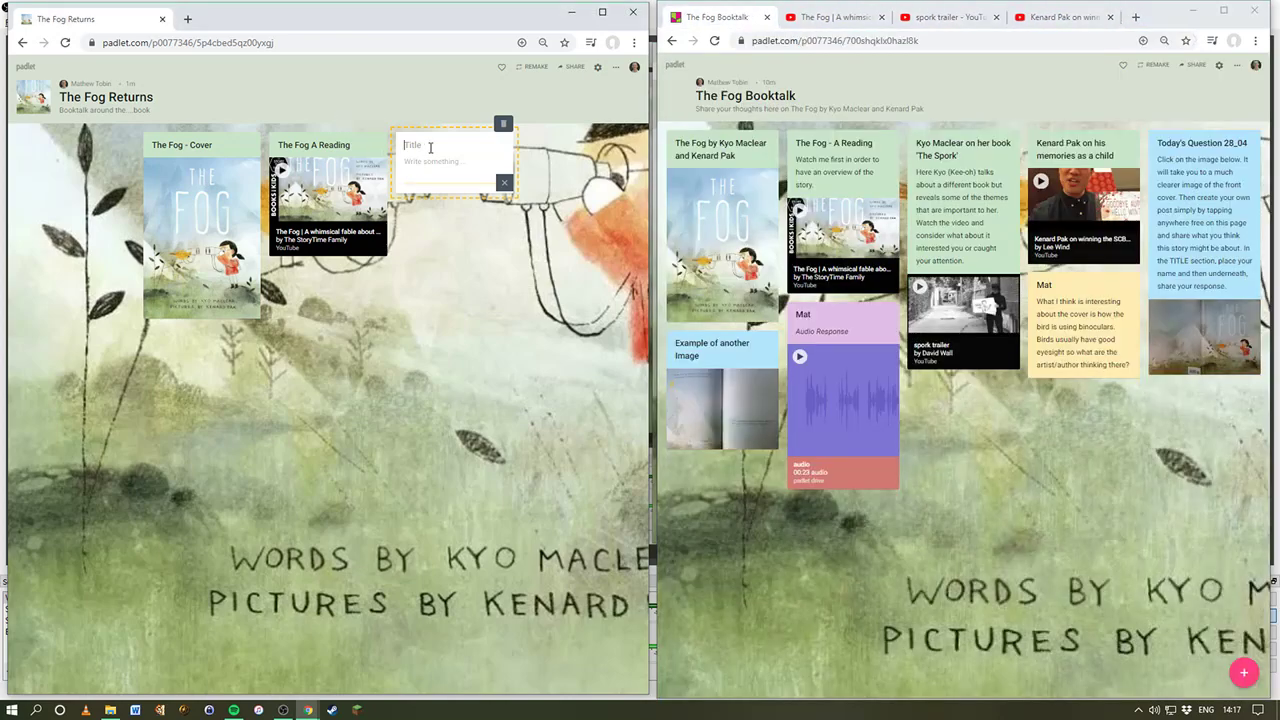
{"action": "type", "text": "Kenard Park Interview"}
{"action": "left_click", "coordinate": [485, 235]}
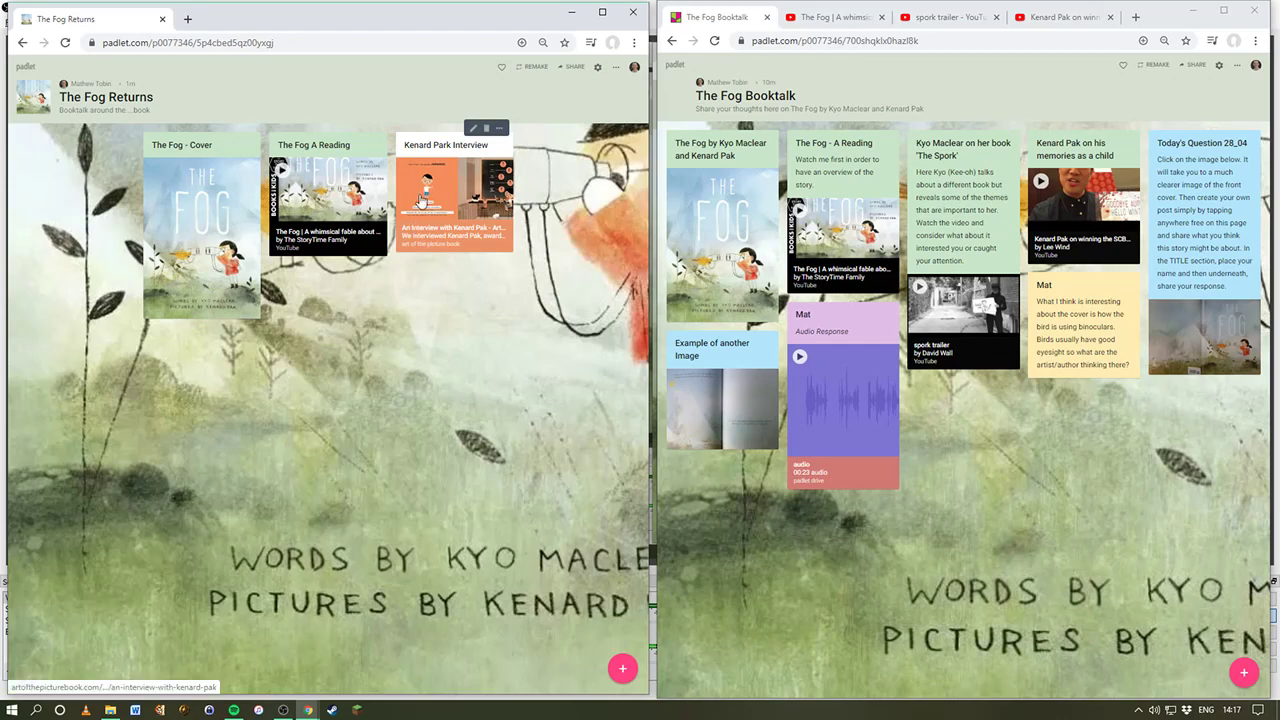
{"action": "left_click", "coordinate": [421, 201]}
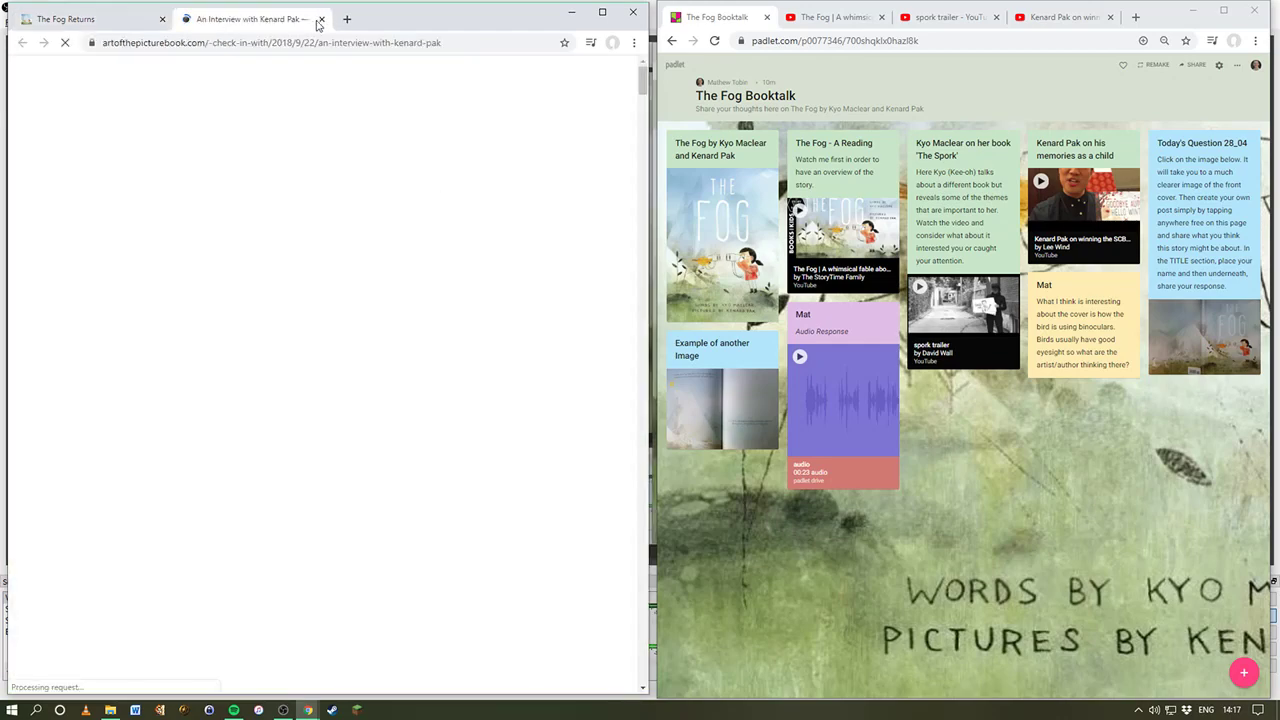
{"action": "left_click", "coordinate": [321, 19]}
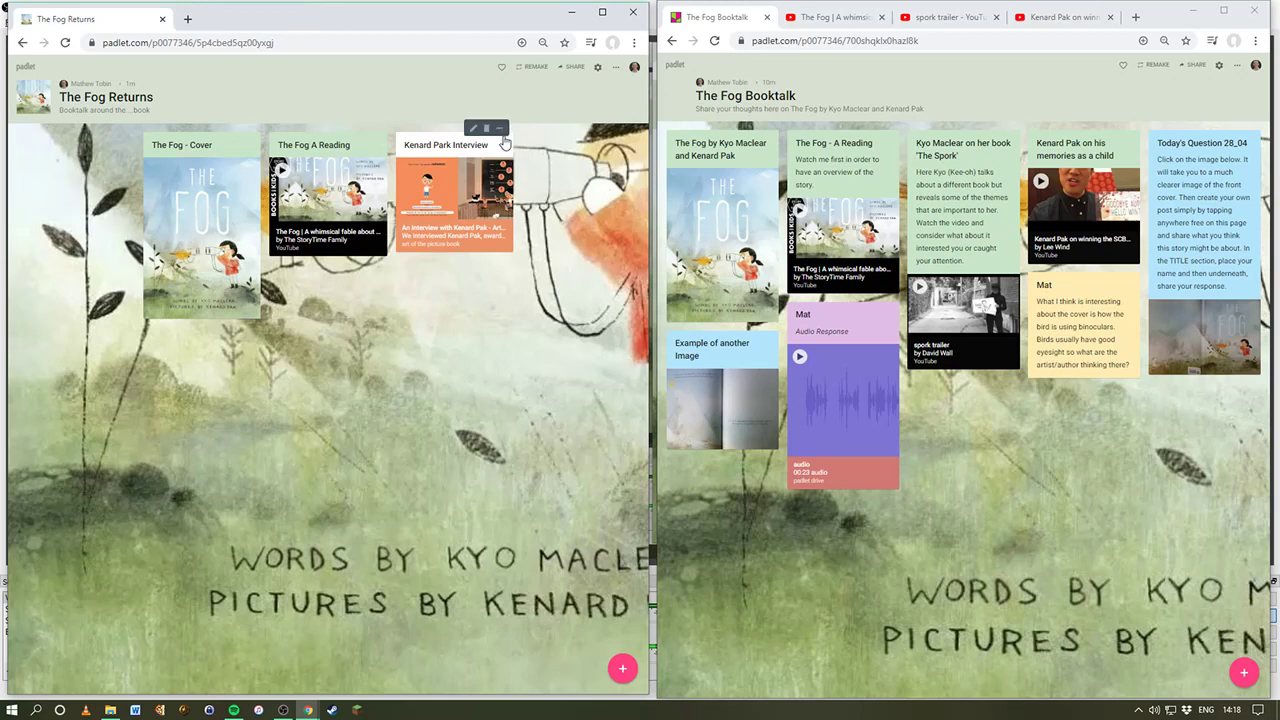
{"action": "left_click", "coordinate": [500, 131]}
{"action": "left_click", "coordinate": [545, 187]}
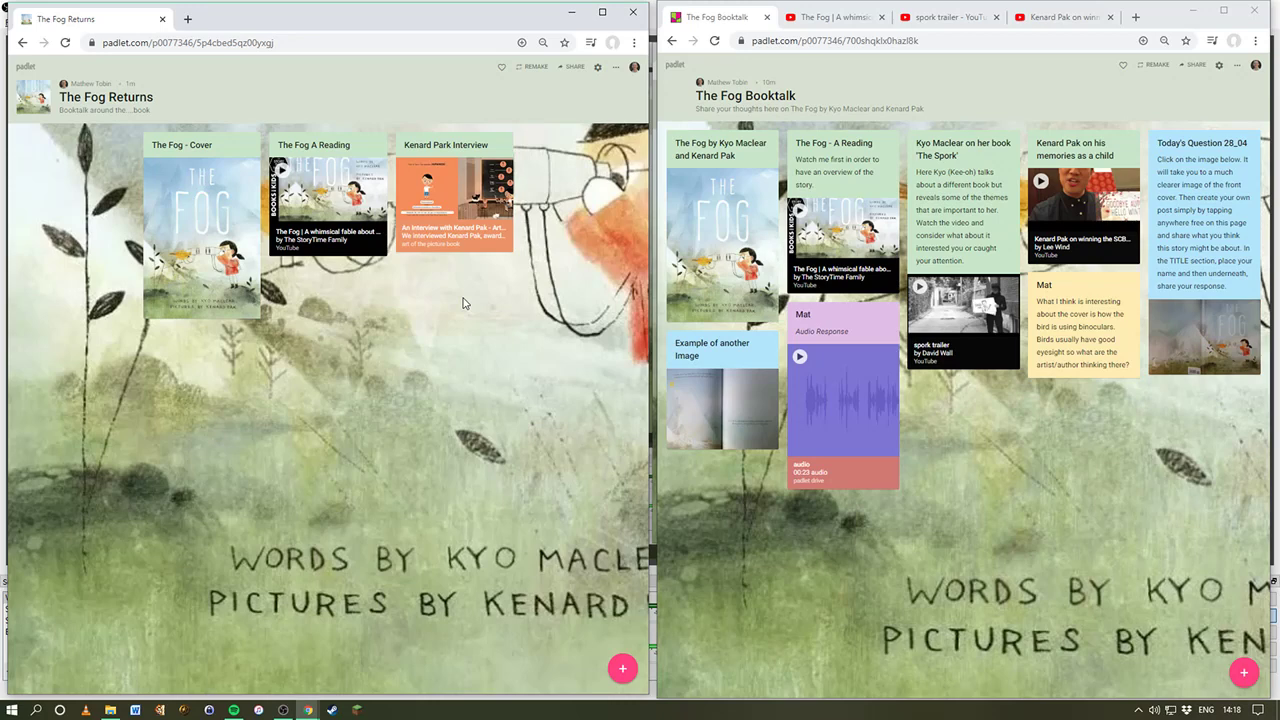
Step: Create a new post on the board titled 'Today's Question'
{"action": "double_click", "coordinate": [548, 152]}
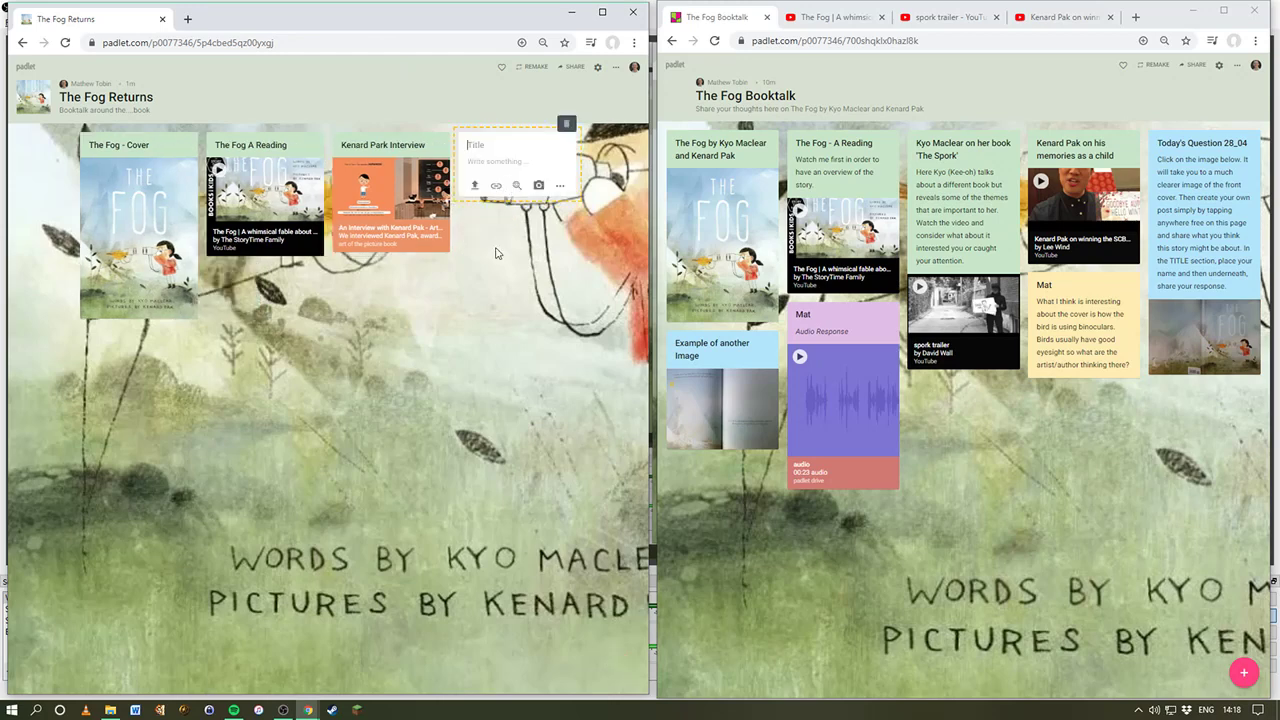
{"action": "type", "text": "Today's Question 29_04"}
{"action": "left_click", "coordinate": [478, 167]}
Step: Upload Image 1.jpg from the computer into the post
{"action": "left_click", "coordinate": [476, 190]}
{"action": "left_click", "coordinate": [520, 161]}
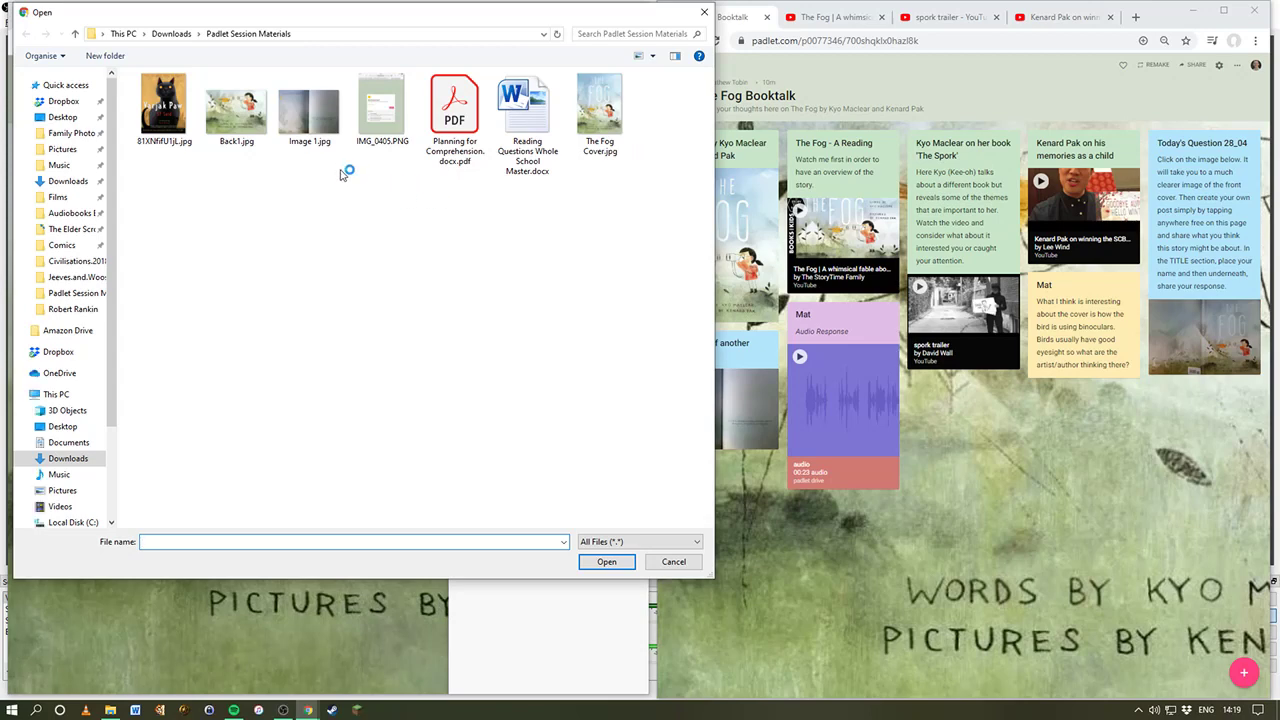
{"action": "left_click", "coordinate": [316, 138]}
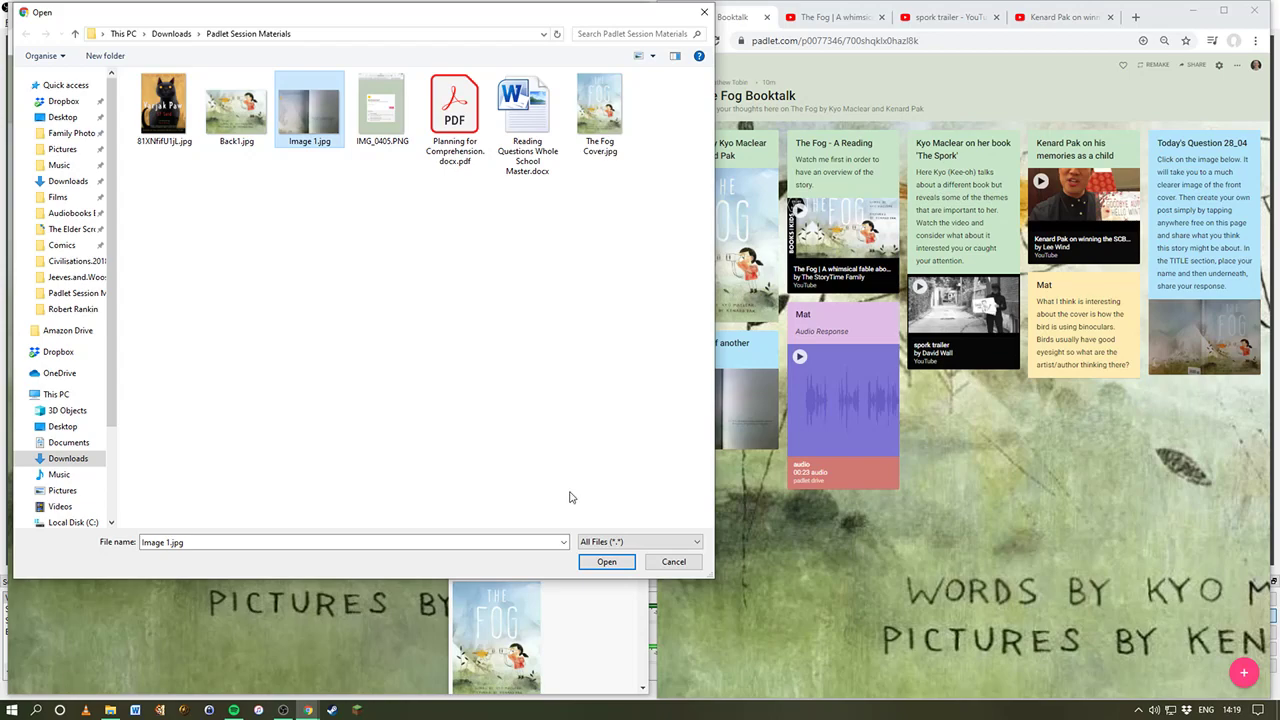
{"action": "left_click", "coordinate": [606, 563]}
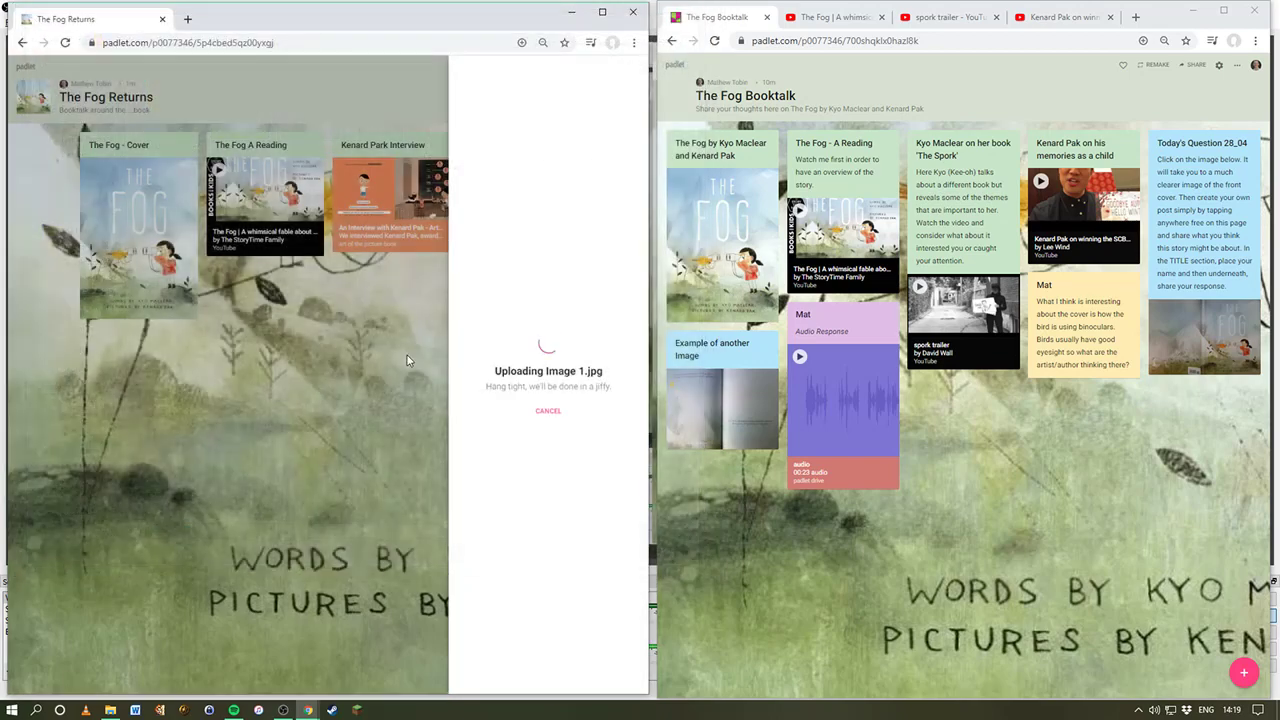
Step: View Image 1.jpg's properties in Downloads > Padlet Session Materials, then return to Chrome
{"action": "left_click", "coordinate": [110, 710]}
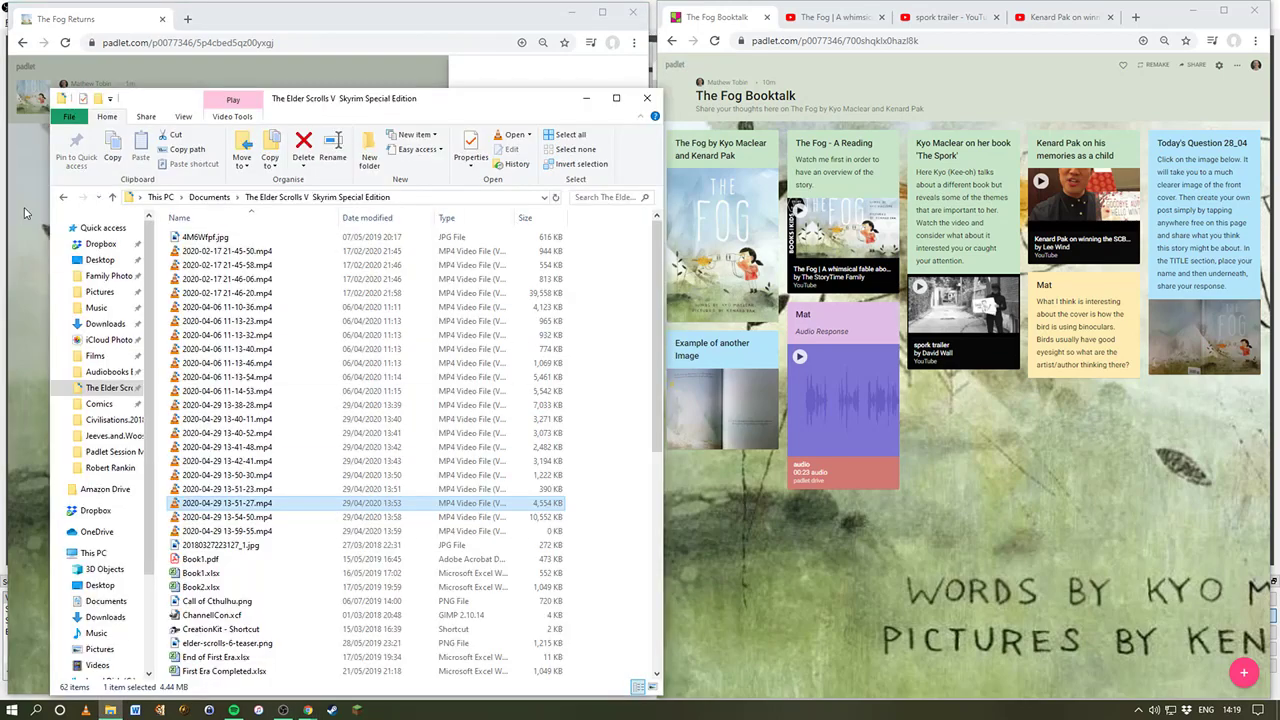
{"action": "left_click", "coordinate": [100, 259]}
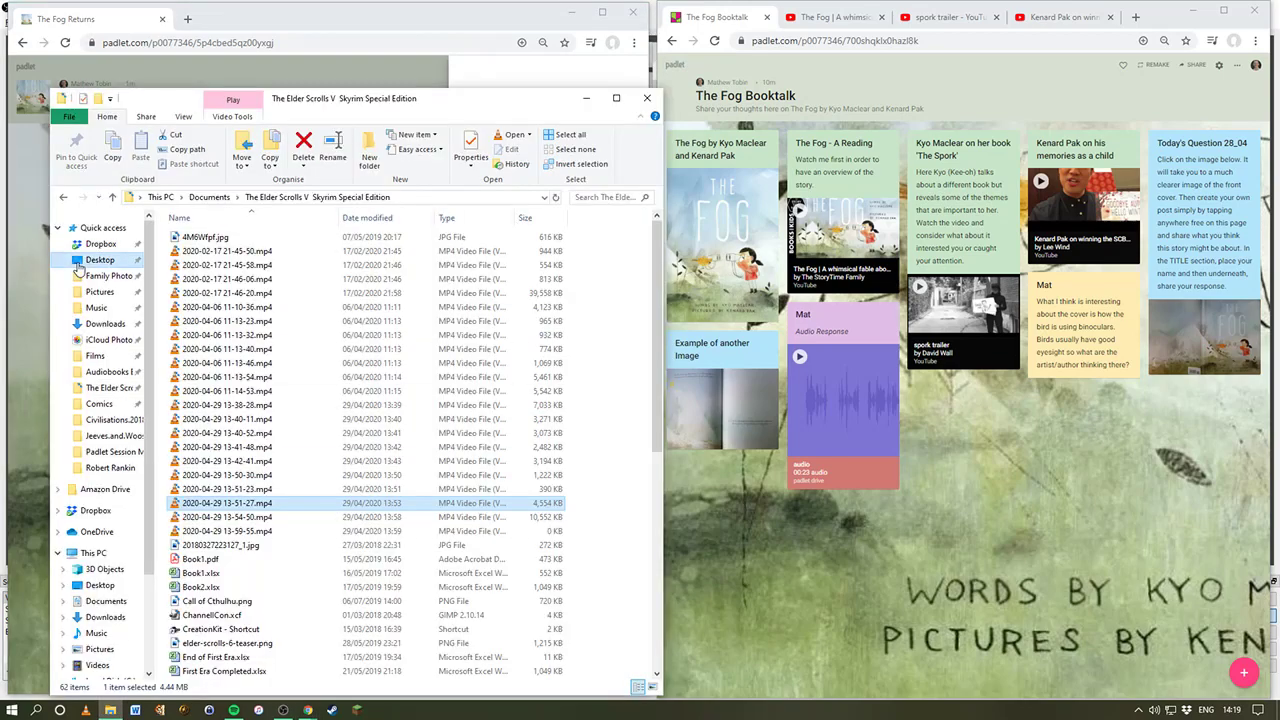
{"action": "left_click", "coordinate": [107, 322]}
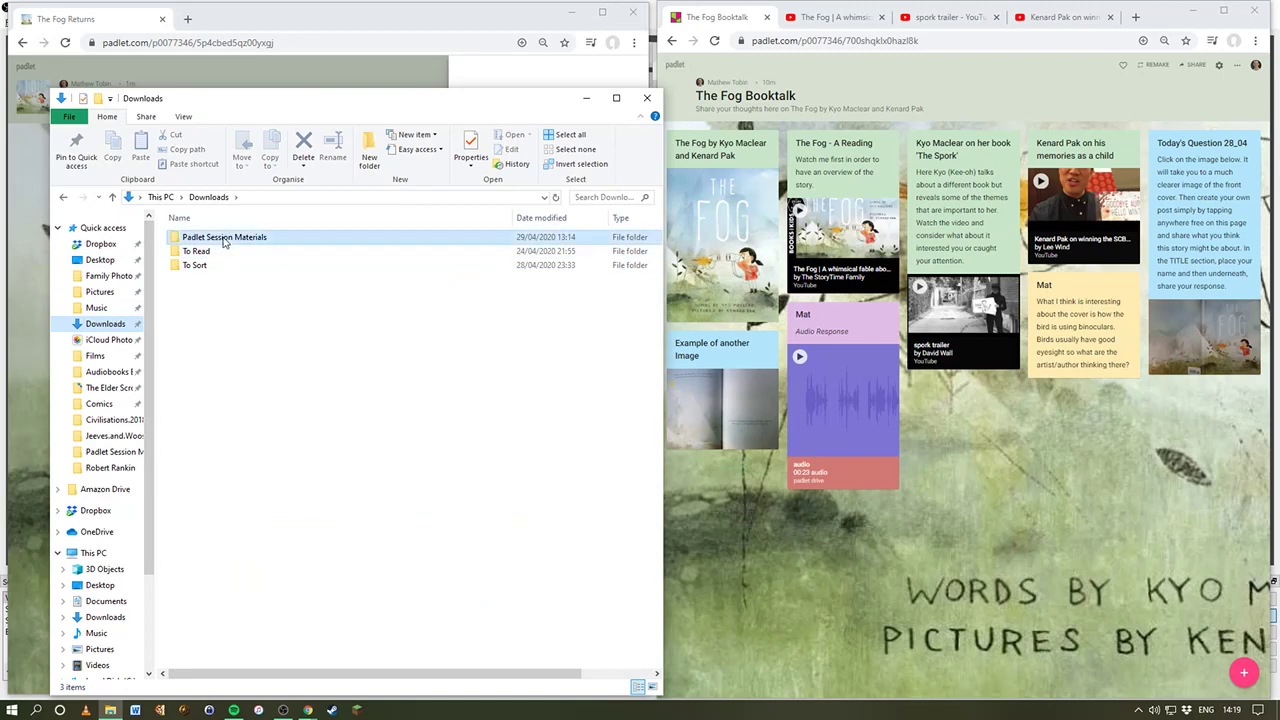
{"action": "double_click", "coordinate": [224, 241]}
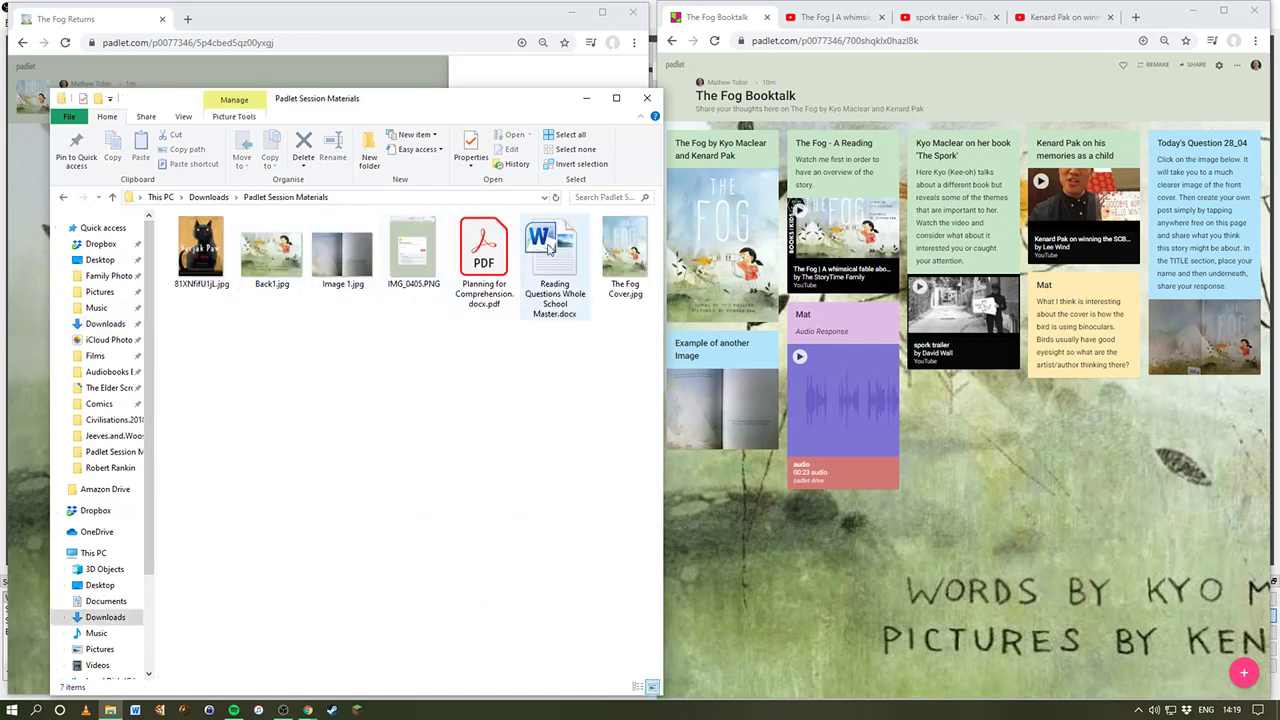
{"action": "left_click", "coordinate": [340, 250]}
{"action": "right_click", "coordinate": [338, 243]}
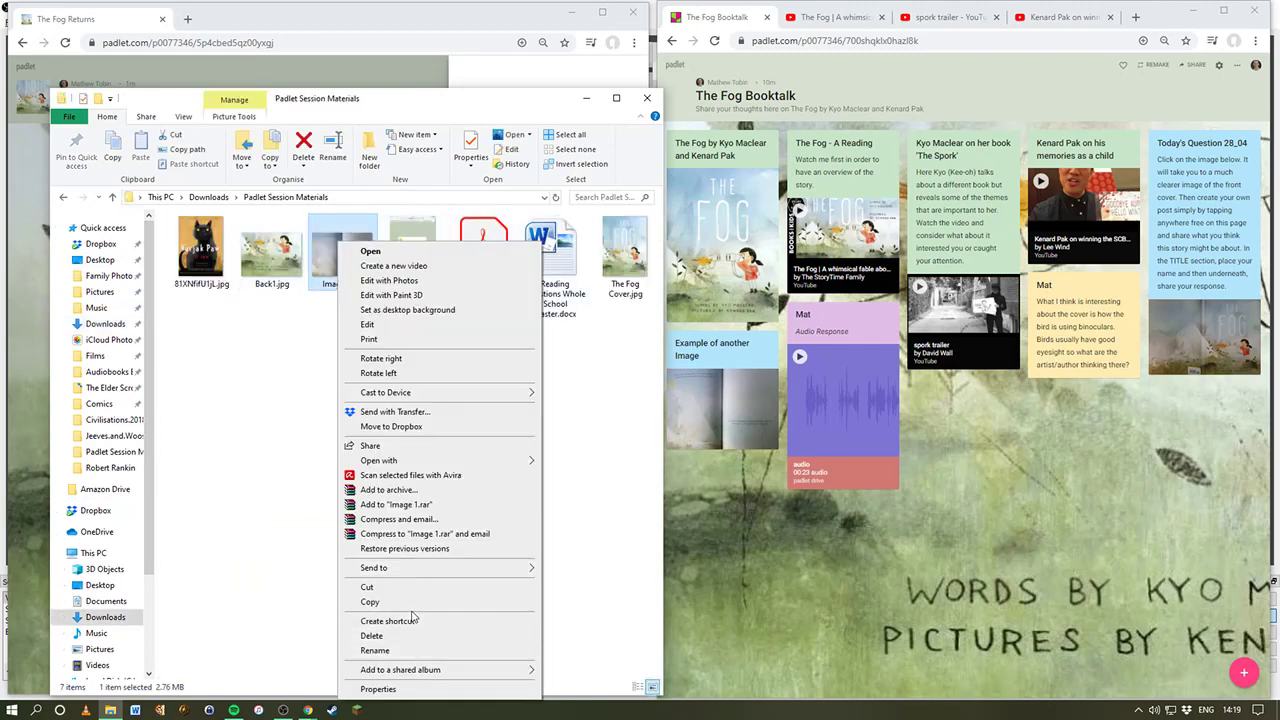
{"action": "left_click", "coordinate": [390, 689]}
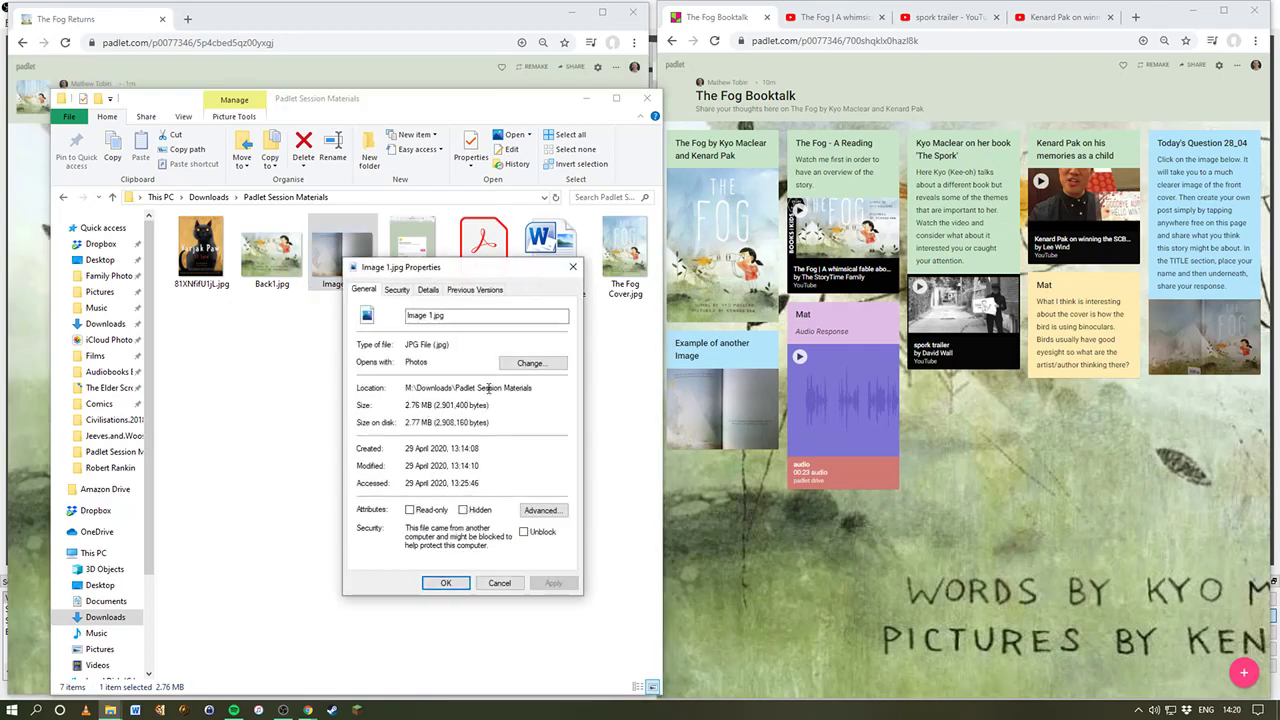
{"action": "left_click", "coordinate": [496, 586]}
{"action": "left_click", "coordinate": [494, 586]}
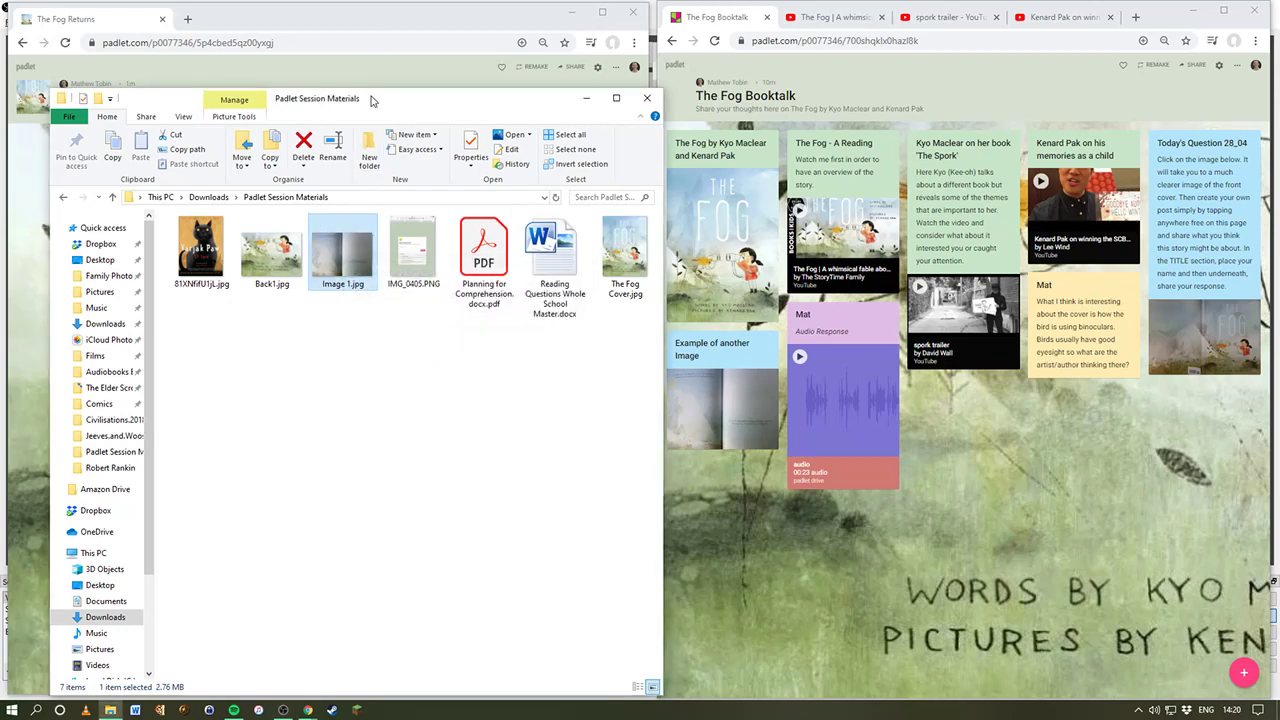
{"action": "left_click", "coordinate": [98, 24]}
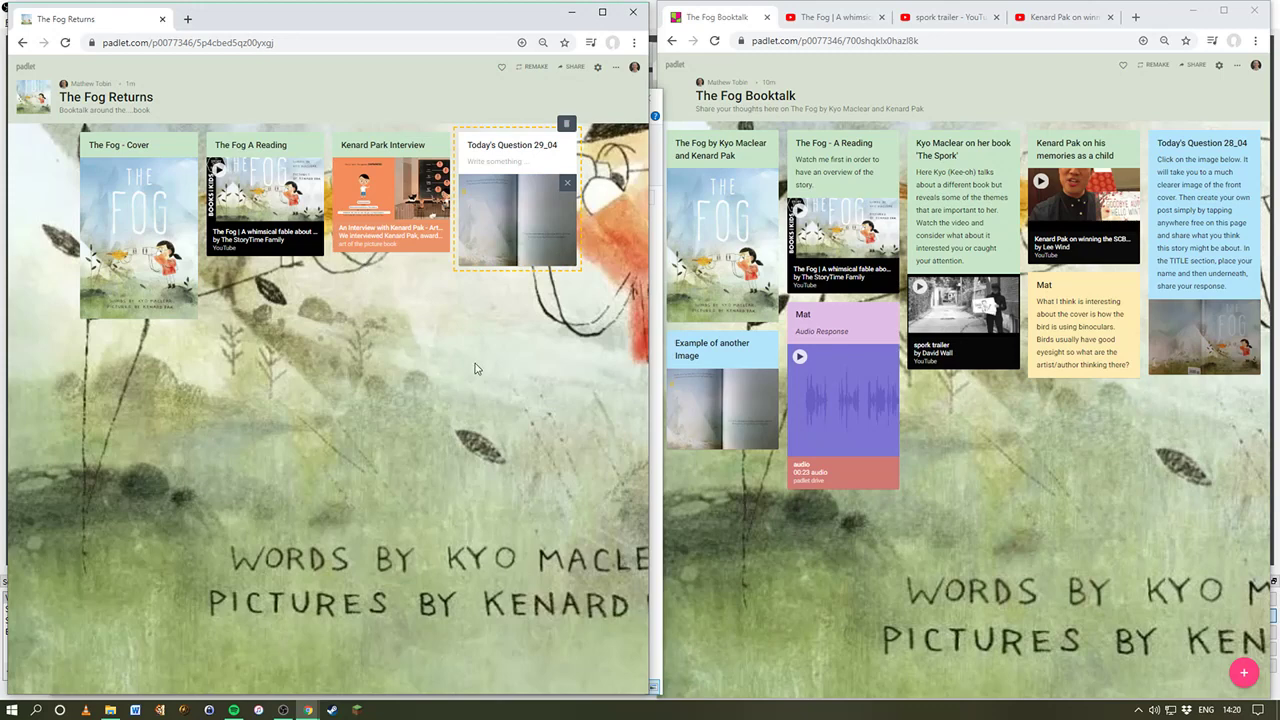
Step: Write 'Tell me...' as the Today's Question 29_04 body and publish the post
{"action": "left_click", "coordinate": [480, 160]}
{"action": "type", "text": "Tell me..."}
{"action": "left_click", "coordinate": [393, 317]}
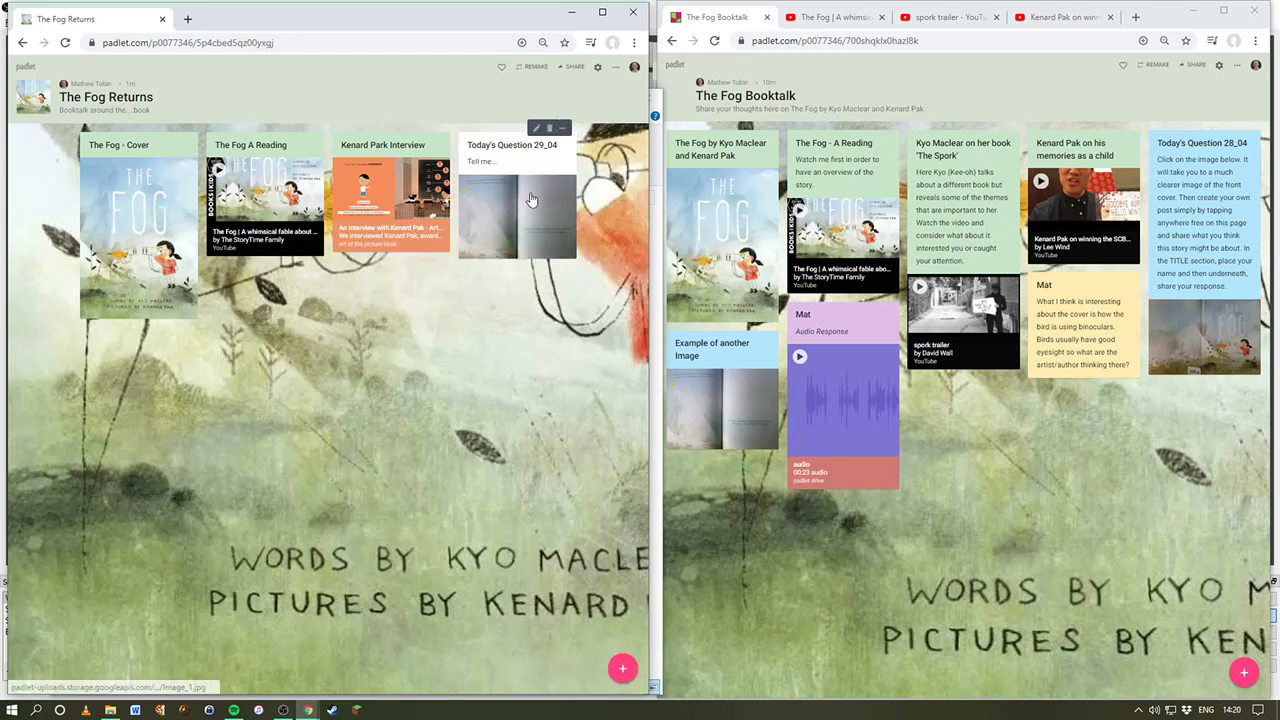
Step: Colour the Today's Question card light blue and maximise the board window
{"action": "left_click", "coordinate": [562, 137]}
{"action": "left_click", "coordinate": [546, 147]}
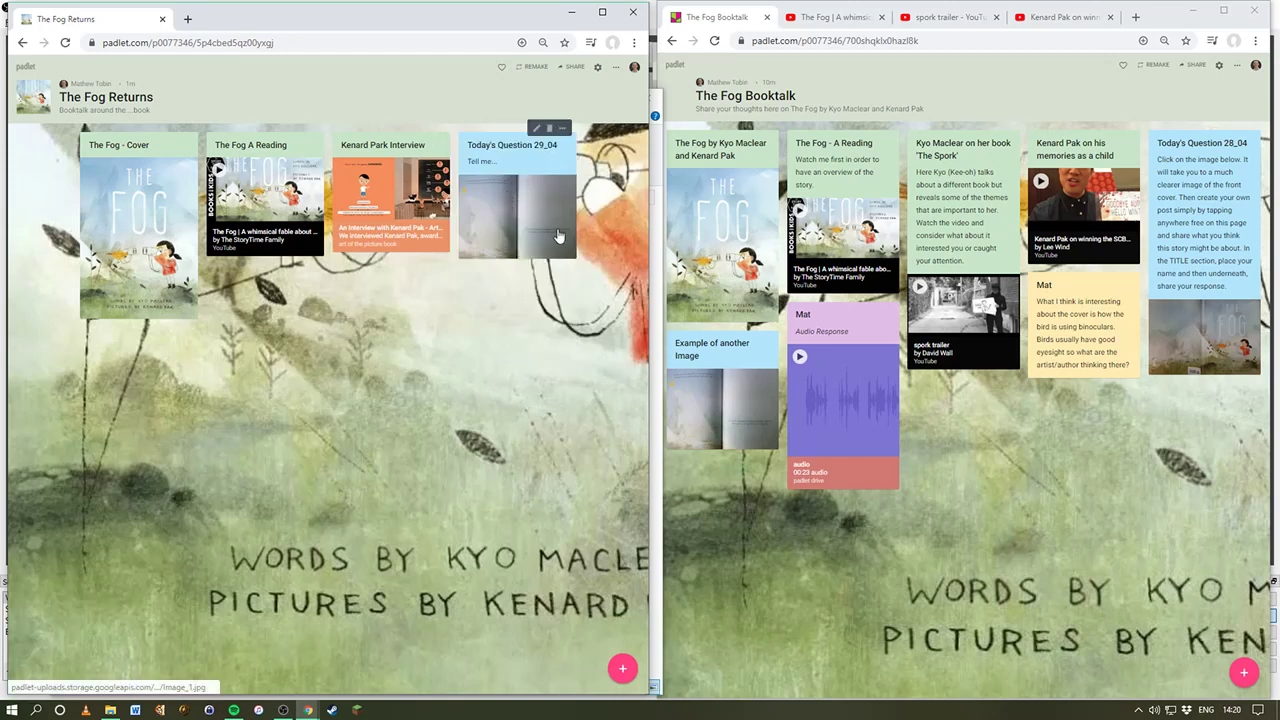
{"action": "left_click", "coordinate": [602, 12]}
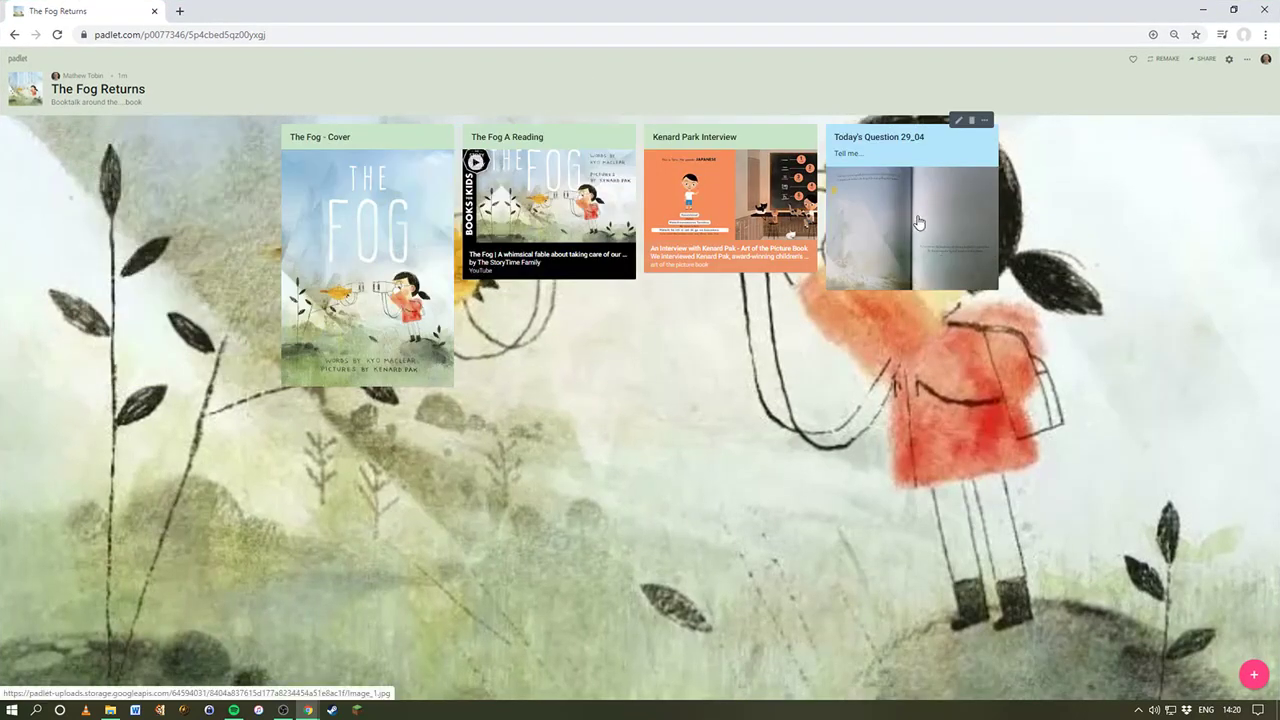
Step: View the Today's Question image full-size at actual size, then fit it back to the window
{"action": "left_click", "coordinate": [919, 220]}
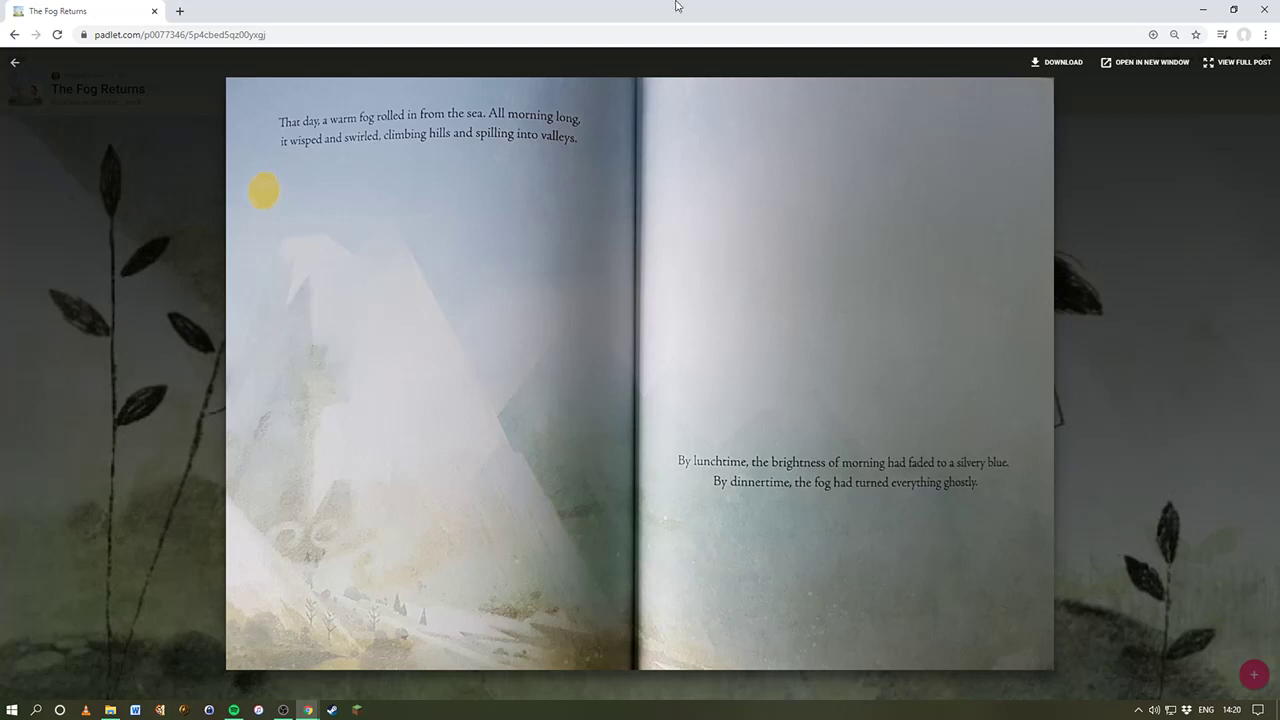
{"action": "left_click", "coordinate": [1236, 68]}
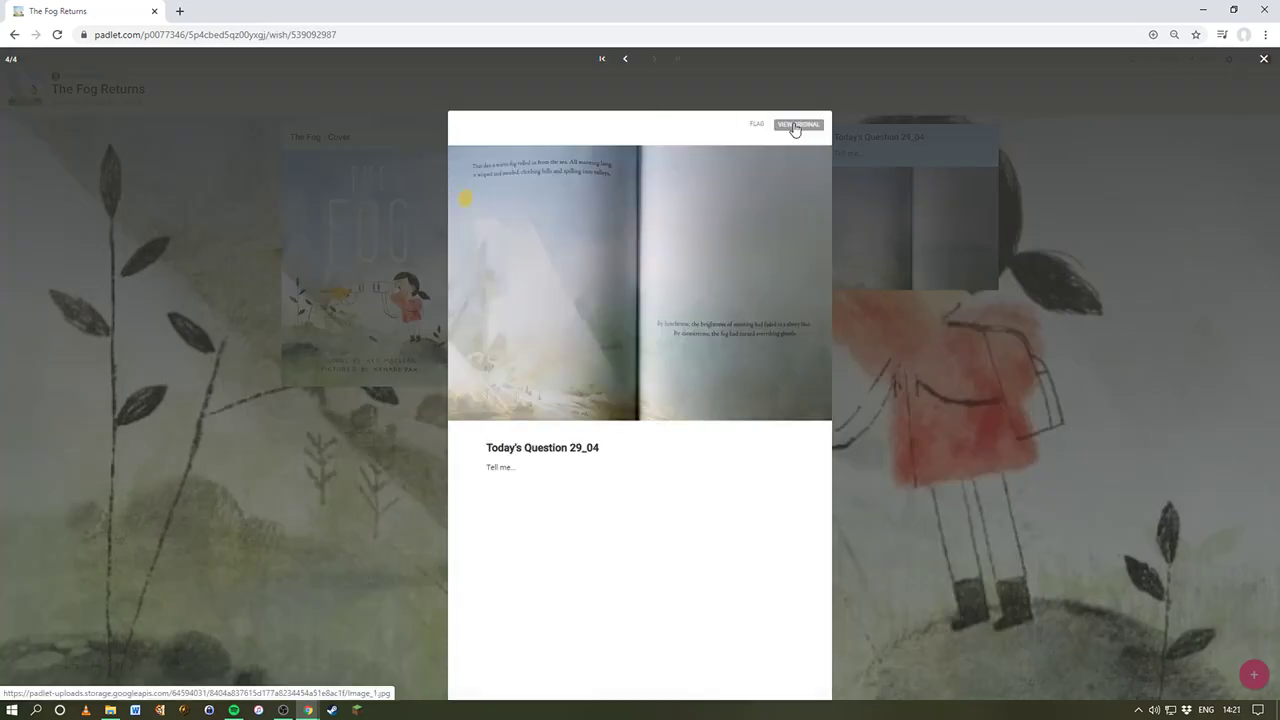
{"action": "left_click", "coordinate": [795, 127]}
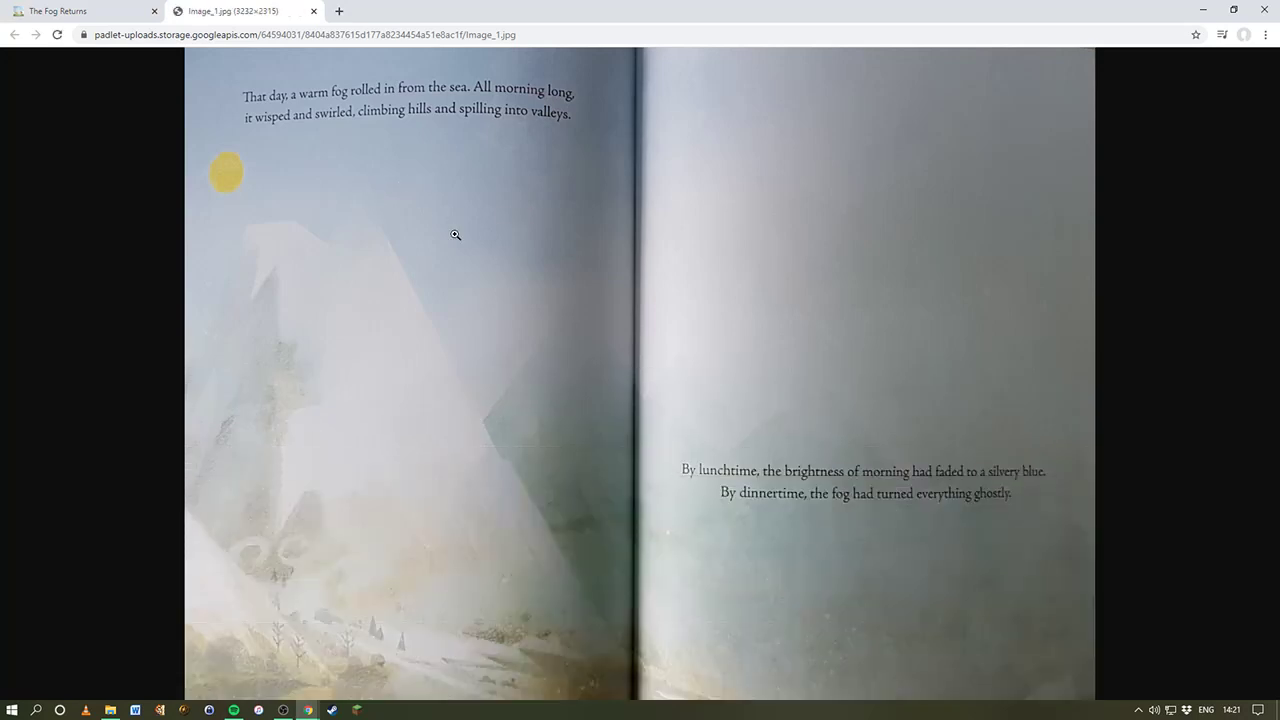
{"action": "left_click", "coordinate": [306, 189]}
{"action": "scroll", "coordinate": [380, 246], "scroll_direction": "down", "scroll_amount": 10}
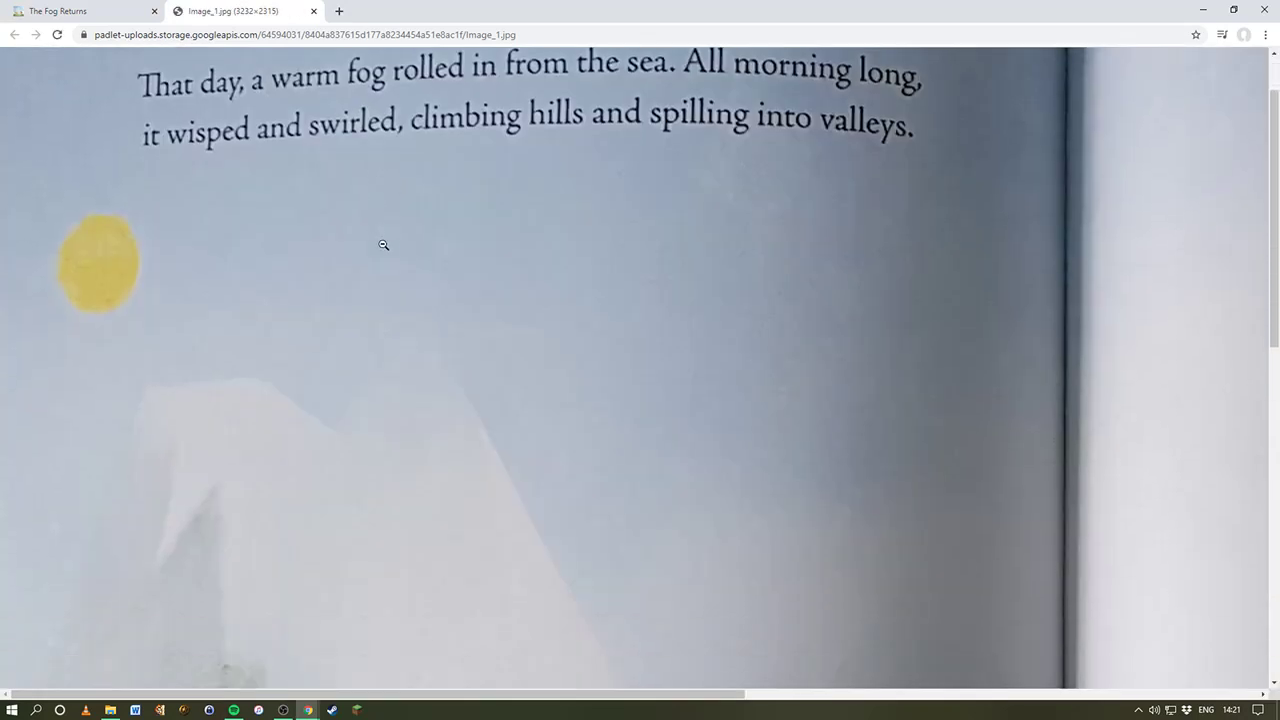
{"action": "scroll", "coordinate": [389, 254], "scroll_direction": "down", "scroll_amount": 3}
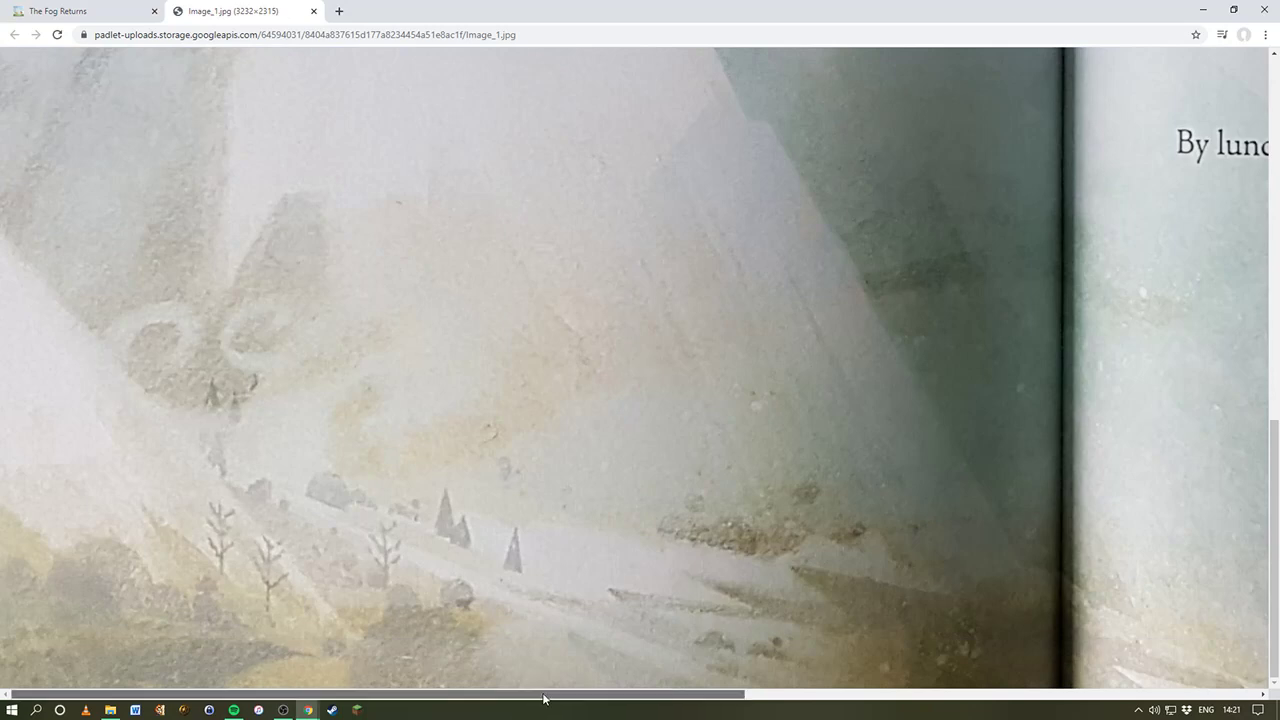
{"action": "left_click_drag", "start_coordinate": [536, 699], "coordinate": [997, 658]}
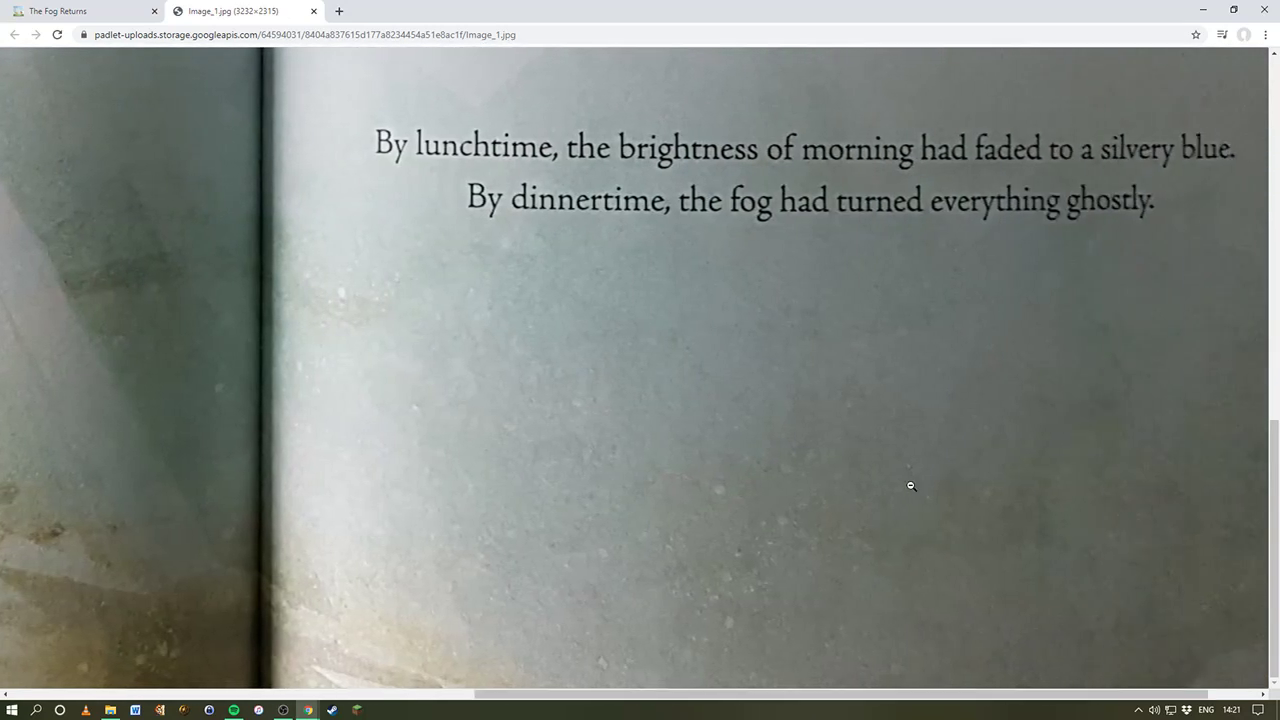
{"action": "scroll", "coordinate": [905, 480], "scroll_direction": "up", "scroll_amount": 4}
{"action": "scroll", "coordinate": [903, 477], "scroll_direction": "up", "scroll_amount": 9}
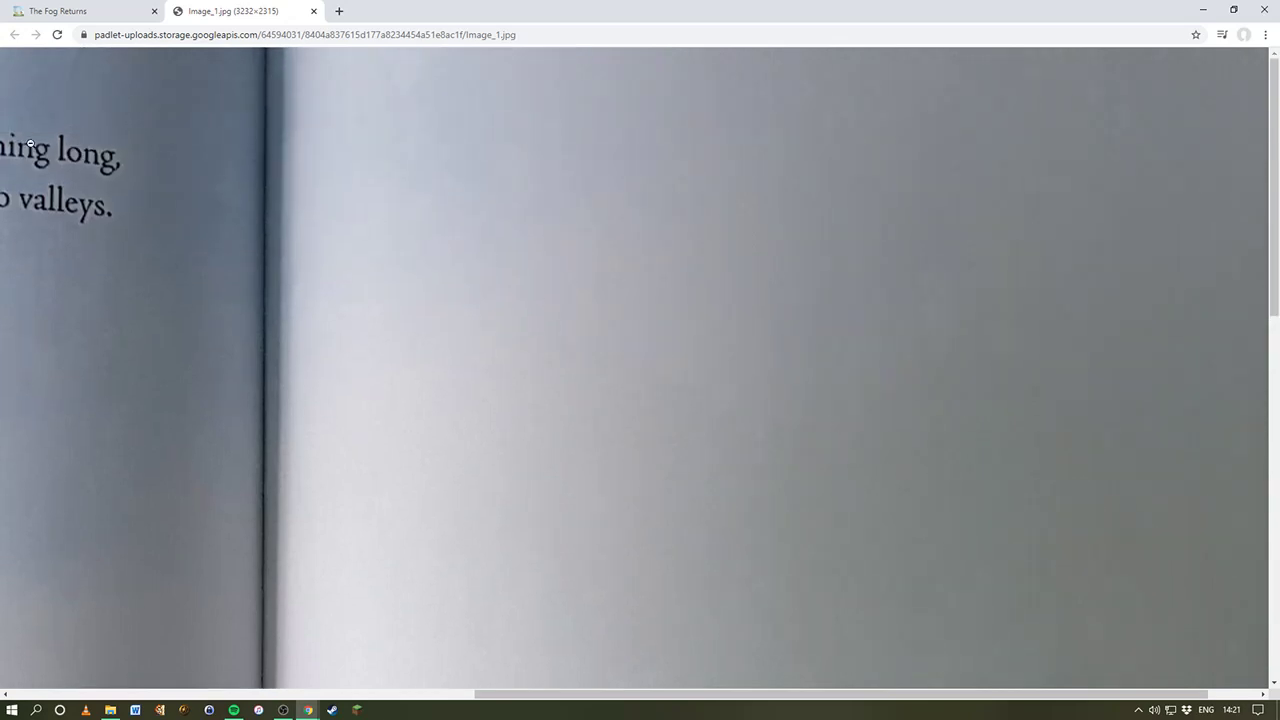
{"action": "left_click", "coordinate": [203, 286]}
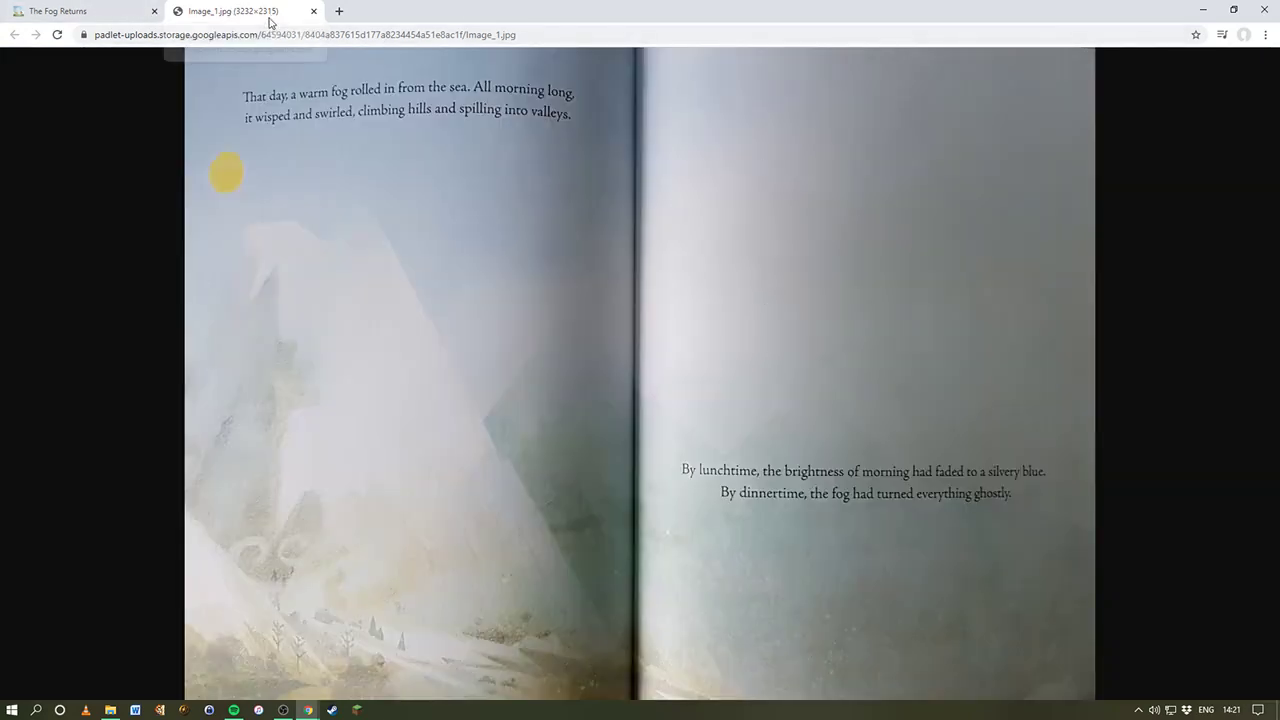
Step: Return to The Fog Returns, closing the enlarged post view and the Image_1.jpg tab
{"action": "left_click", "coordinate": [118, 5]}
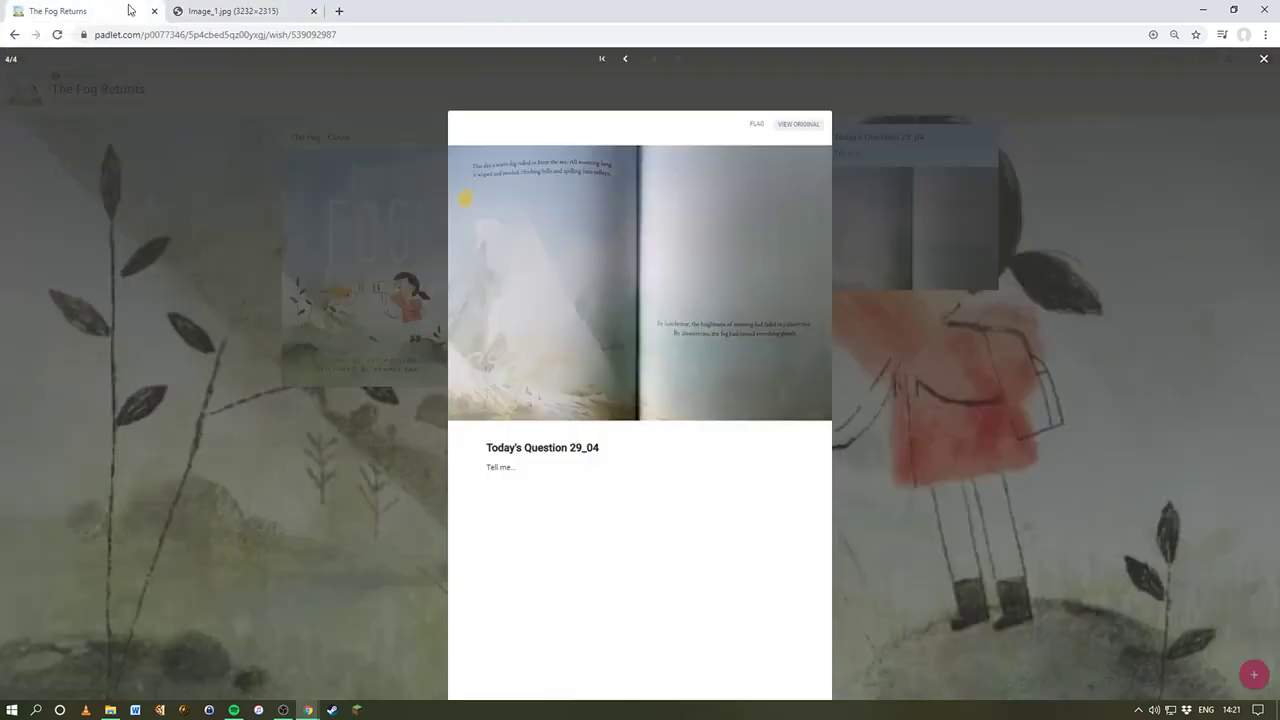
{"action": "left_click", "coordinate": [1263, 60]}
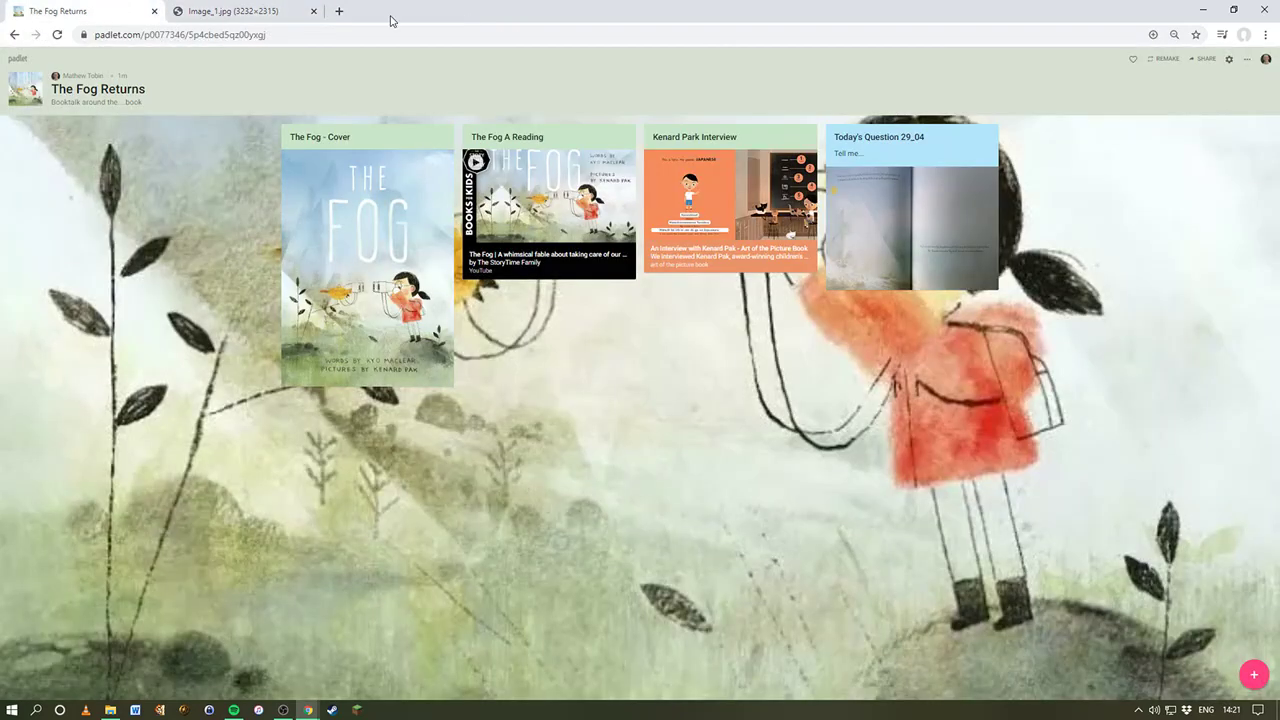
{"action": "left_click", "coordinate": [313, 11]}
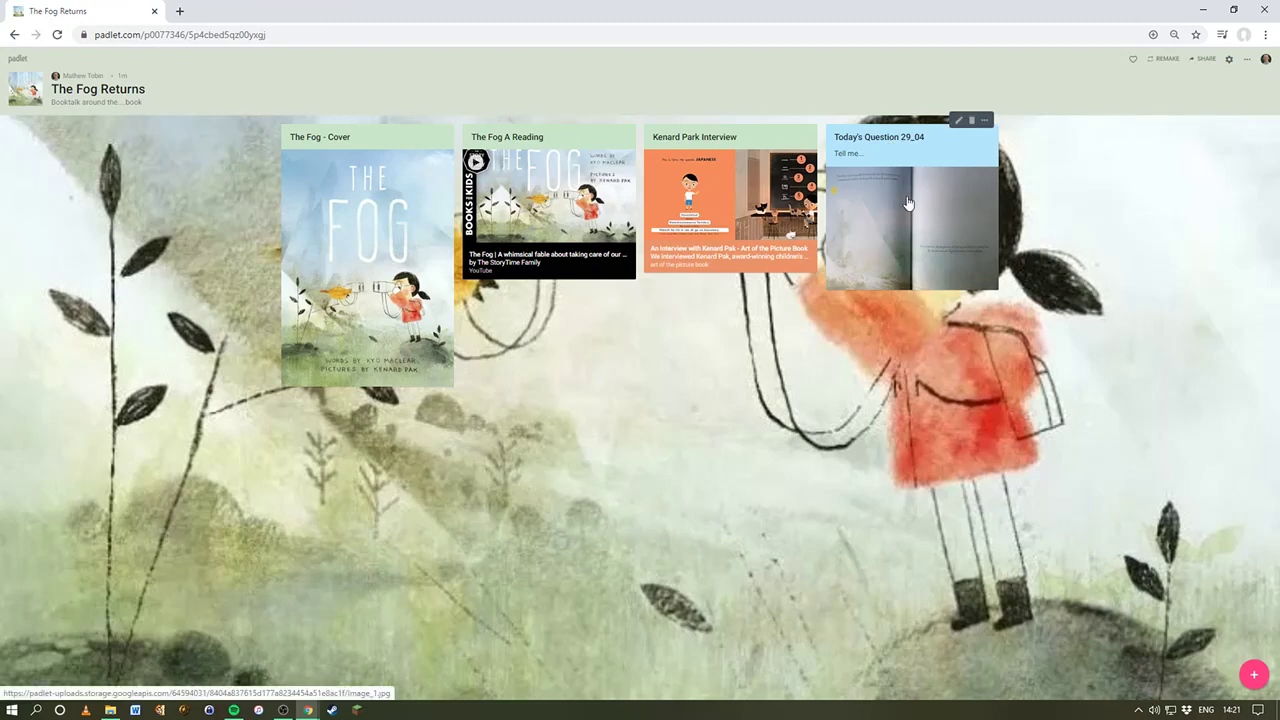
Step: Restore down the Chrome window so The Fog Returns sits beside The Fog Booktalk board
{"action": "left_click", "coordinate": [1233, 10]}
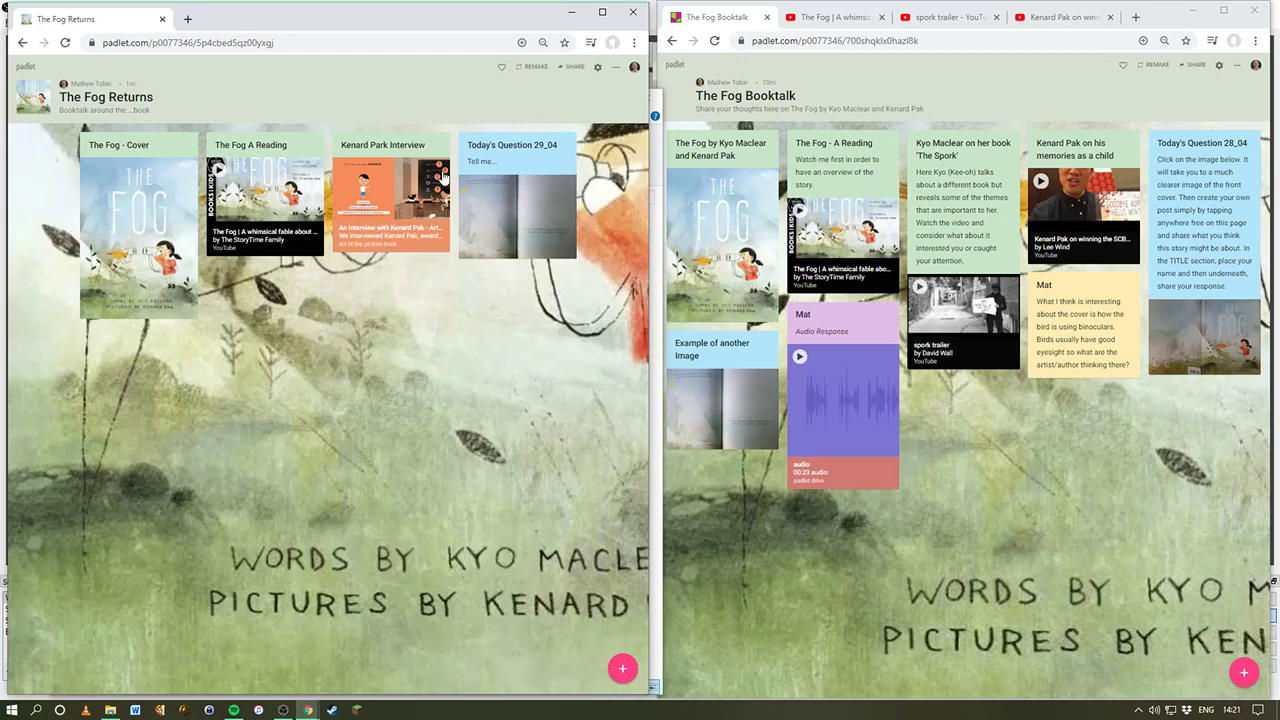
{"action": "left_click", "coordinate": [450, 42]}
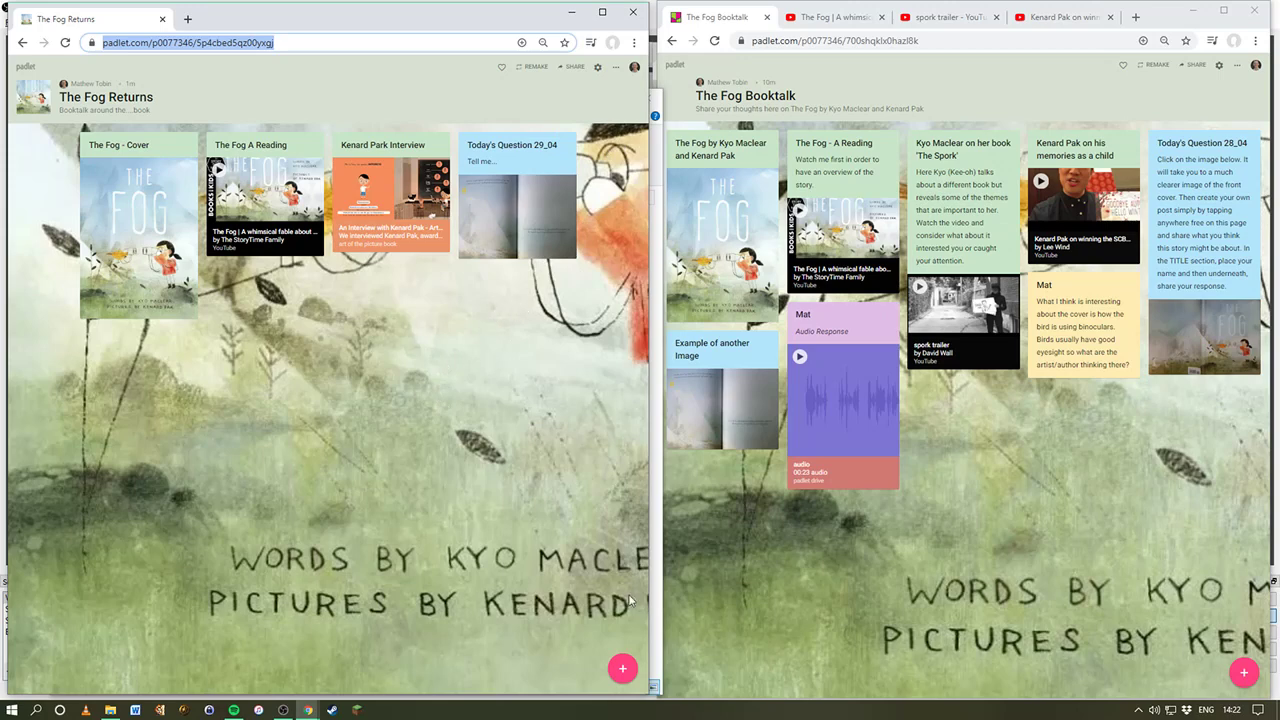
Step: Publish a new post titled with the student's name and reading 'I think that...'
{"action": "double_click", "coordinate": [503, 330]}
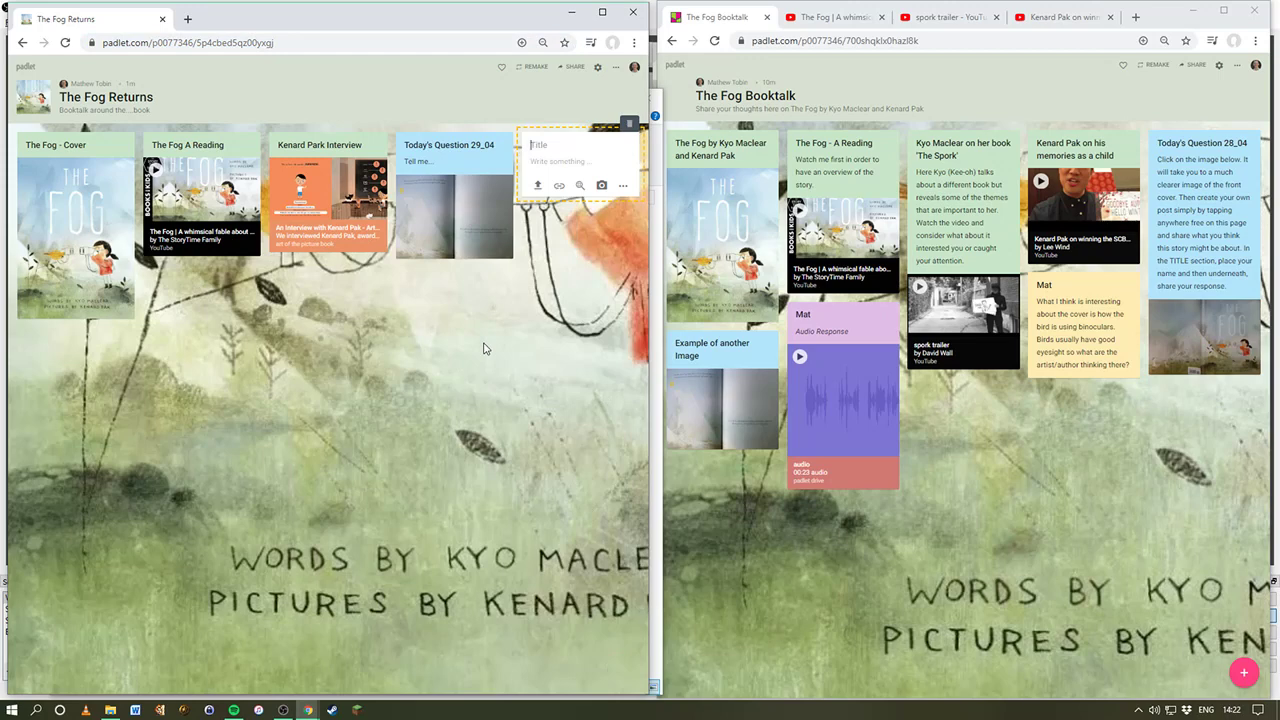
{"action": "left_click", "coordinate": [548, 160]}
{"action": "type", "text": "I think that..."}
{"action": "left_click", "coordinate": [623, 187]}
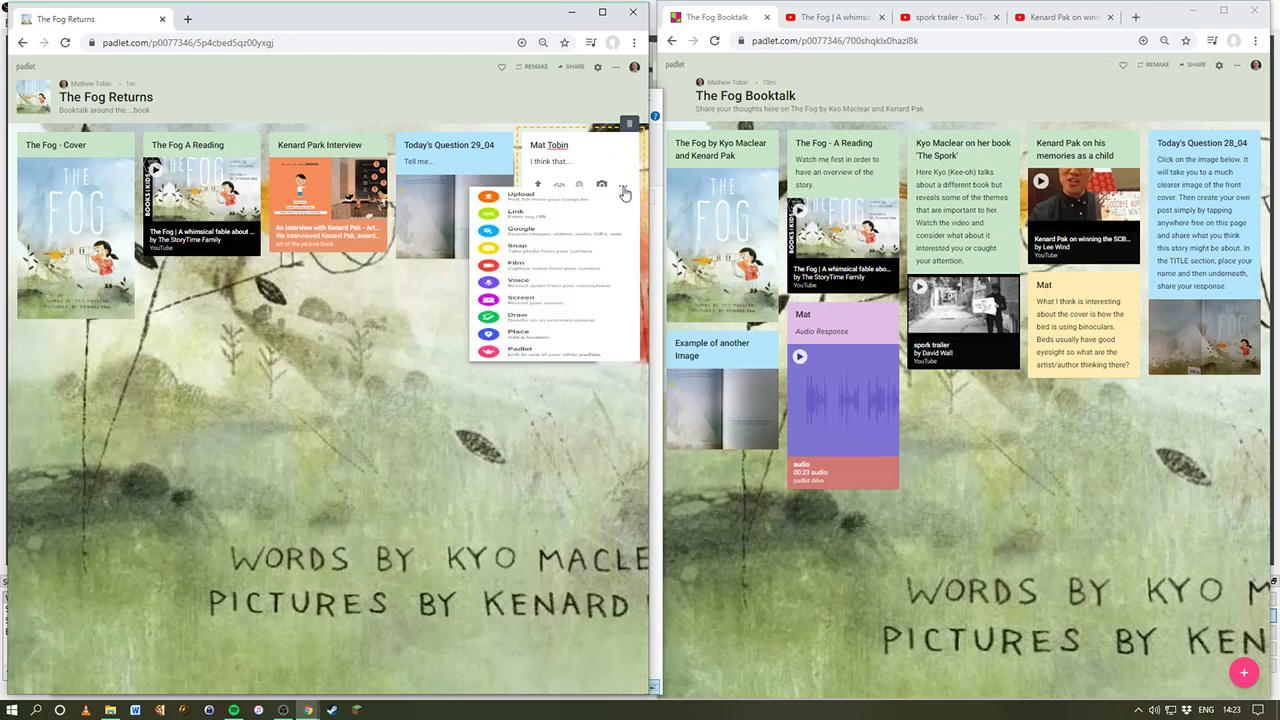
{"action": "left_click", "coordinate": [357, 338]}
{"action": "left_click", "coordinate": [632, 235]}
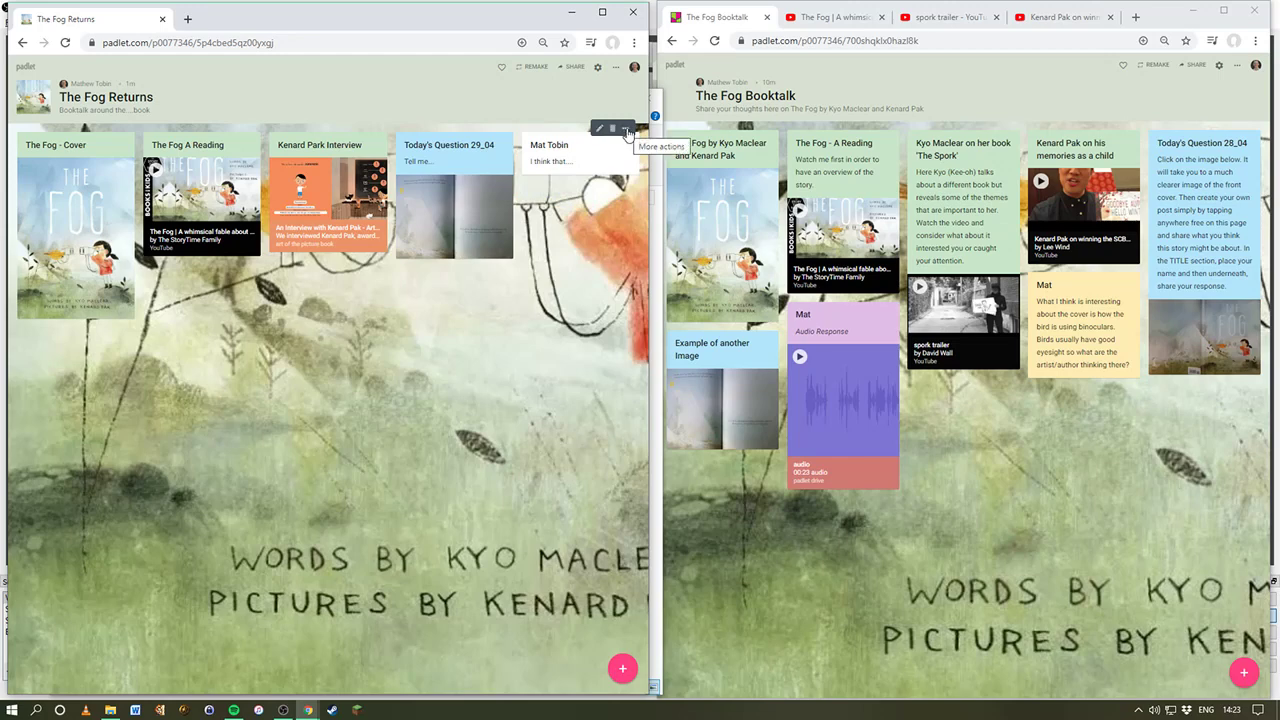
Step: Colour the 'I think that...' post purple from its More actions menu
{"action": "left_click", "coordinate": [627, 133]}
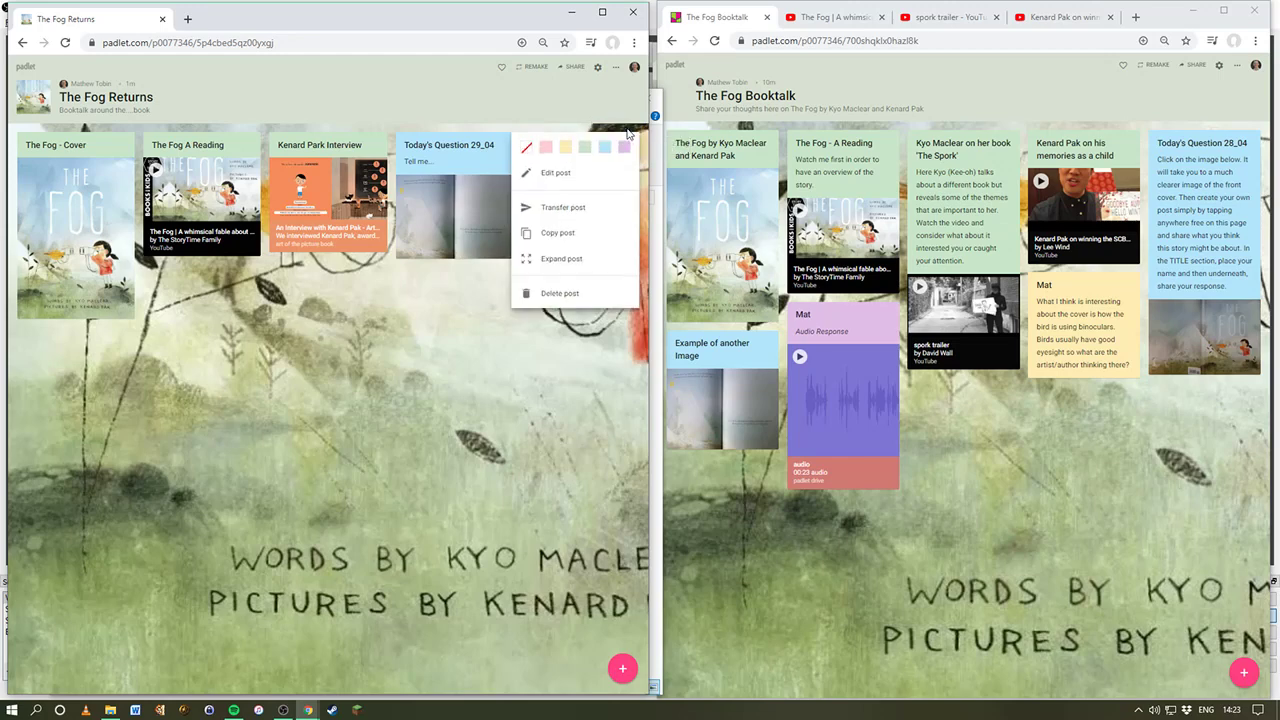
{"action": "left_click", "coordinate": [624, 148]}
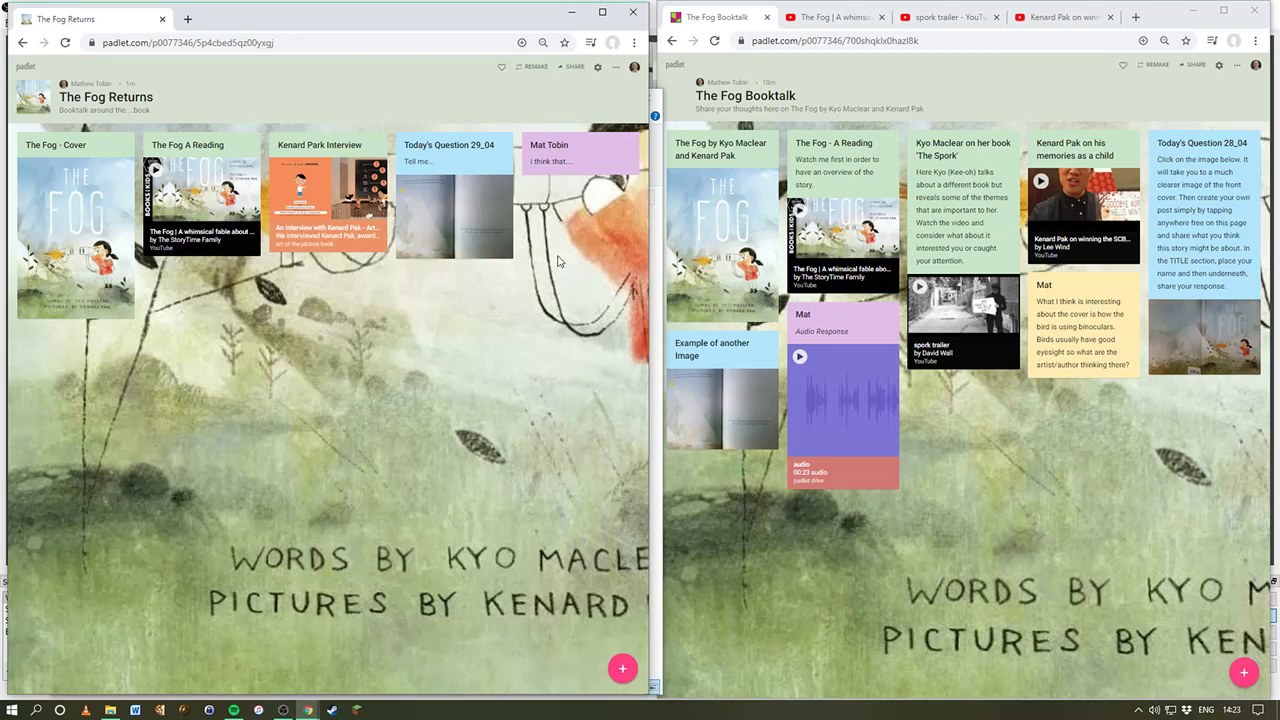
Step: Add a post below the purple one titled with another student's name, abandoning the voice recording
{"action": "double_click", "coordinate": [529, 194]}
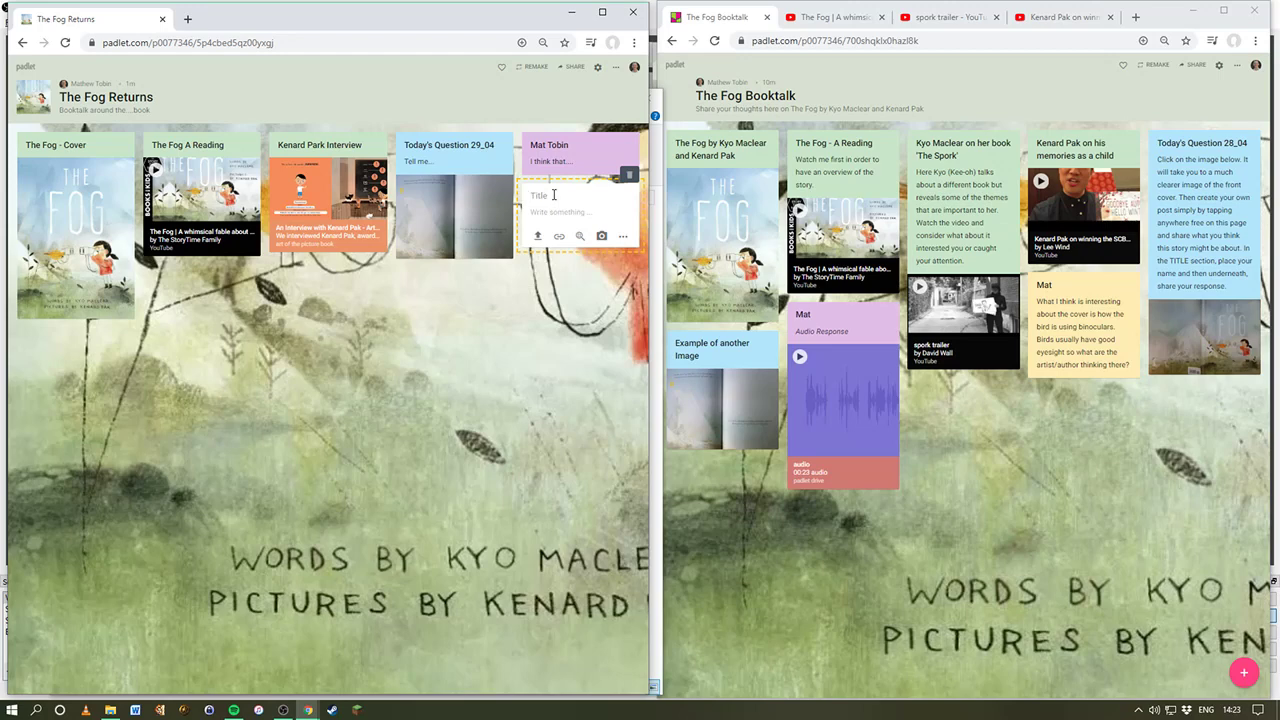
{"action": "type", "text": "Nick S"}
{"action": "left_click", "coordinate": [623, 238]}
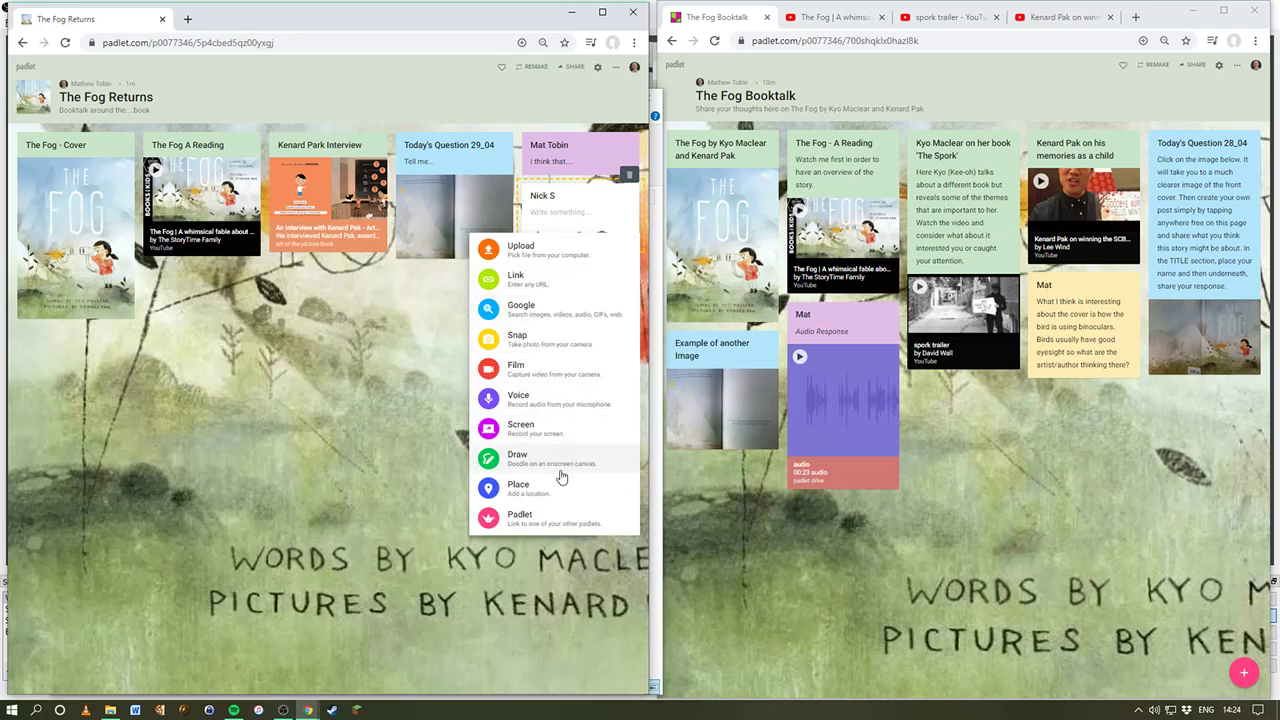
{"action": "left_click", "coordinate": [554, 407]}
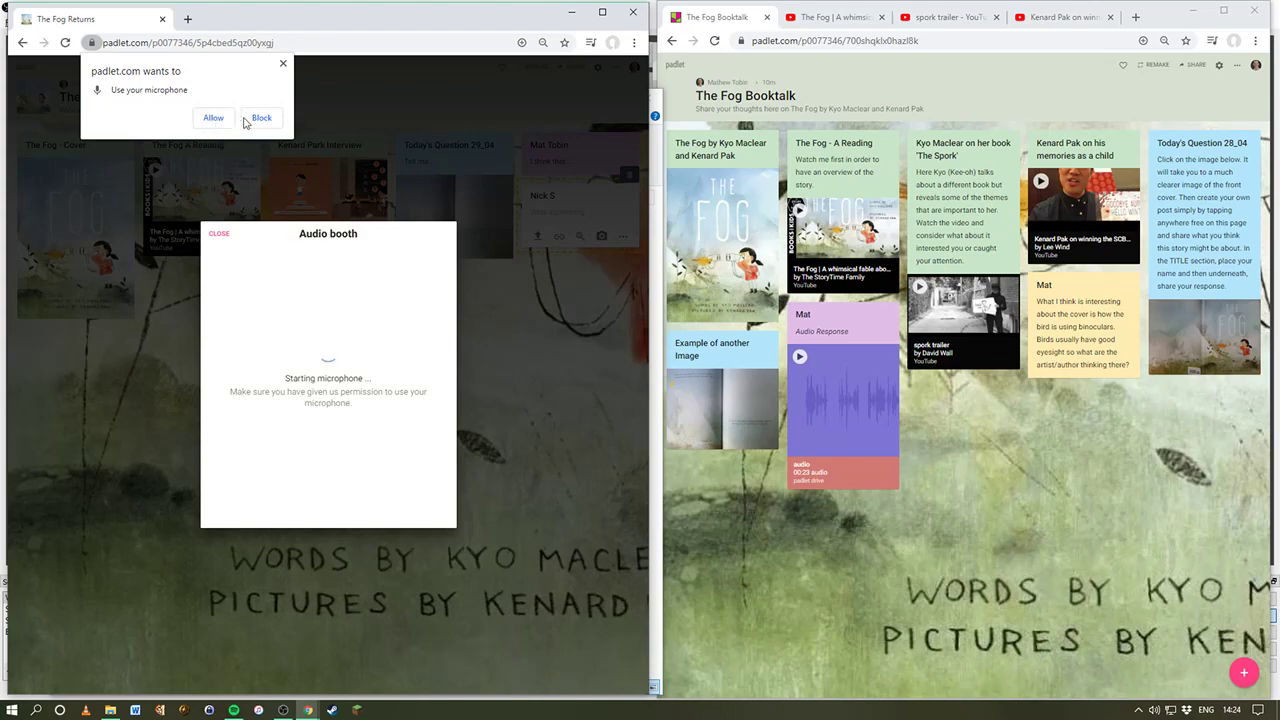
{"action": "left_click", "coordinate": [283, 63]}
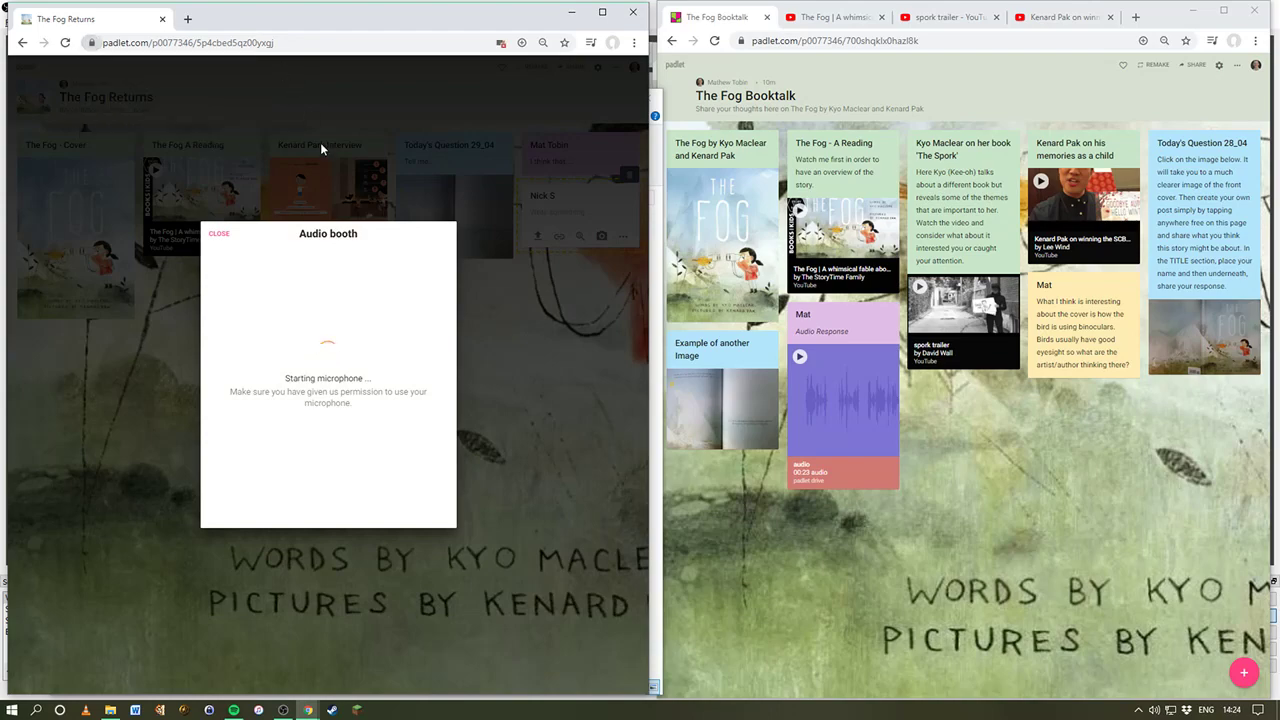
{"action": "left_click", "coordinate": [219, 234]}
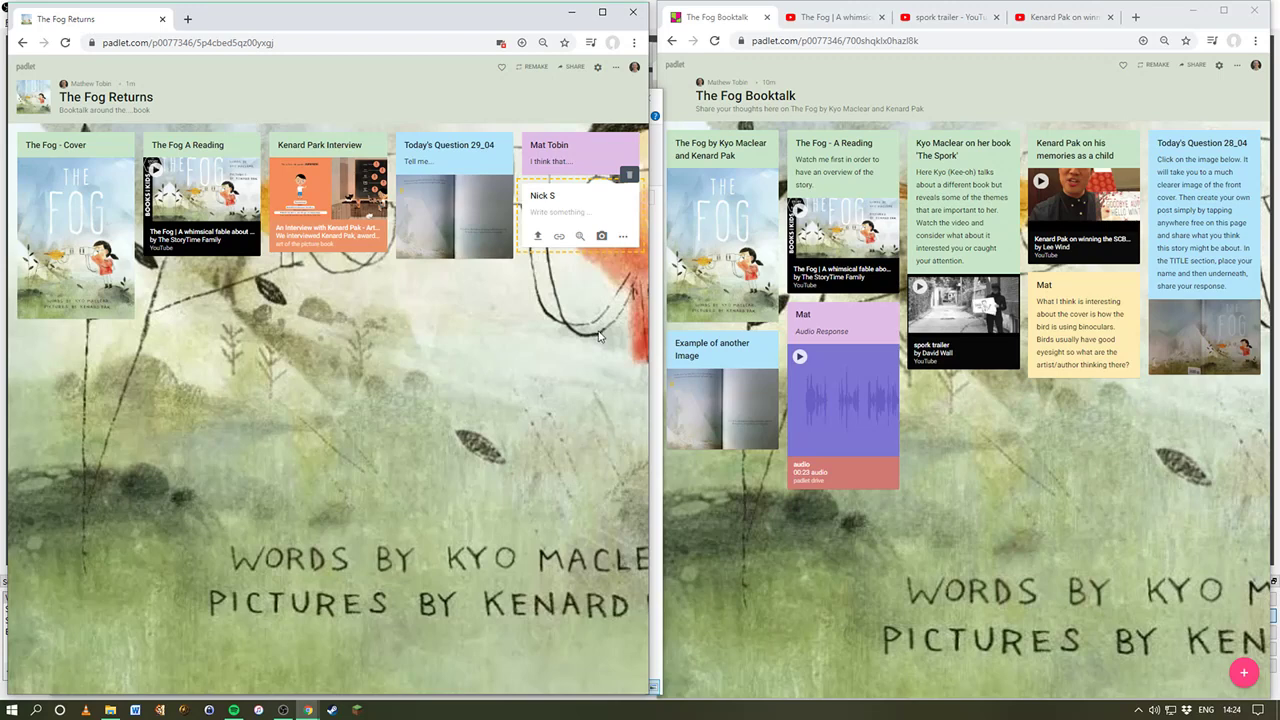
{"action": "left_click", "coordinate": [597, 290]}
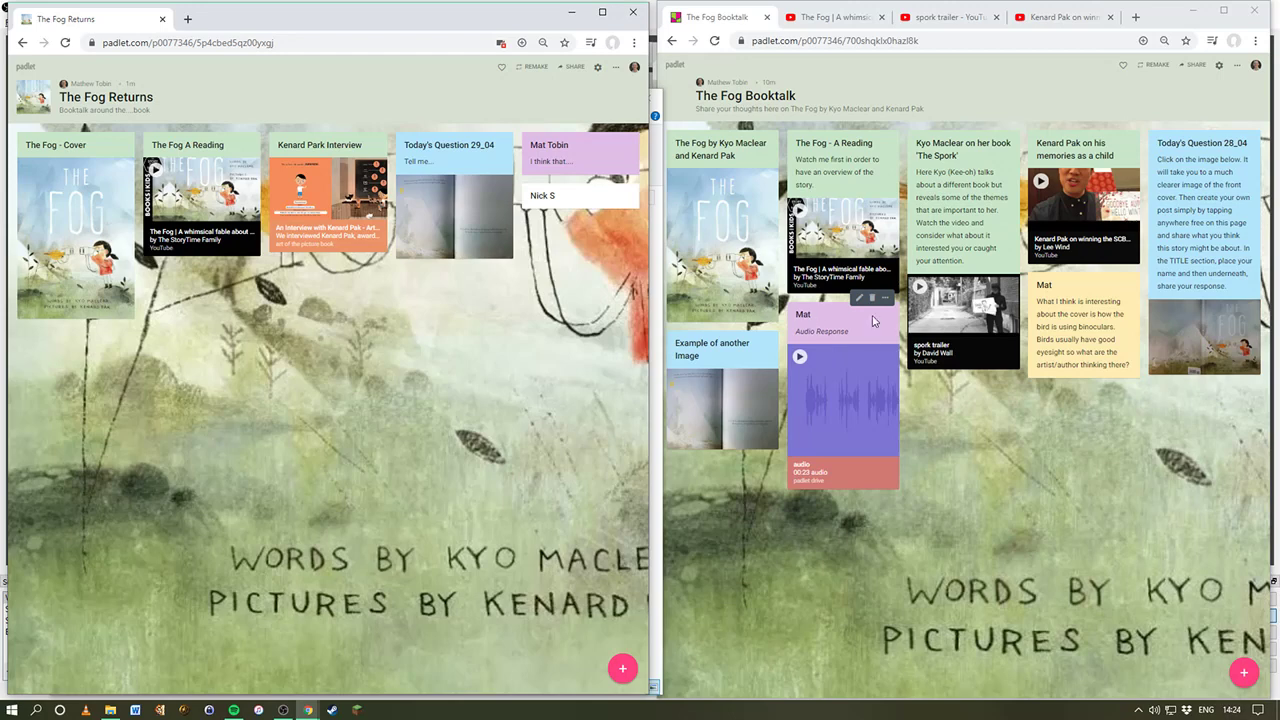
Step: Play the student's audio response on The Fog Booktalk board briefly, then pause it
{"action": "left_click", "coordinate": [800, 358]}
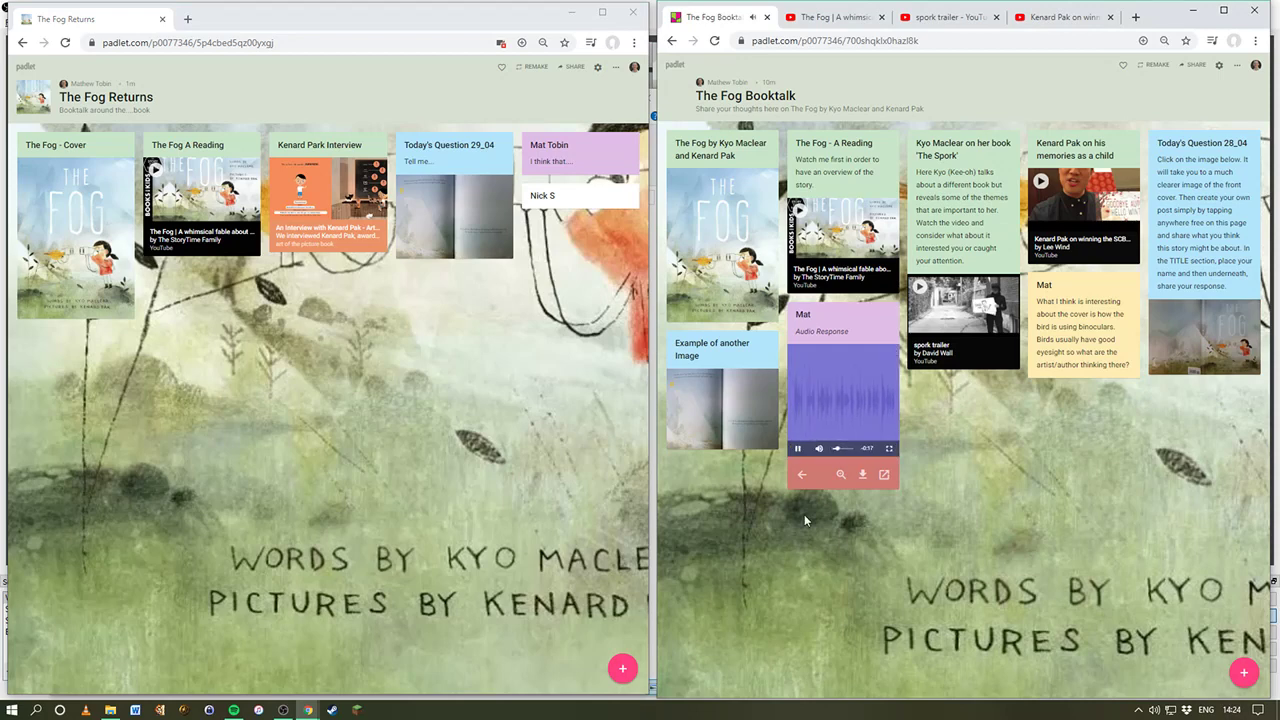
{"action": "left_click", "coordinate": [798, 451]}
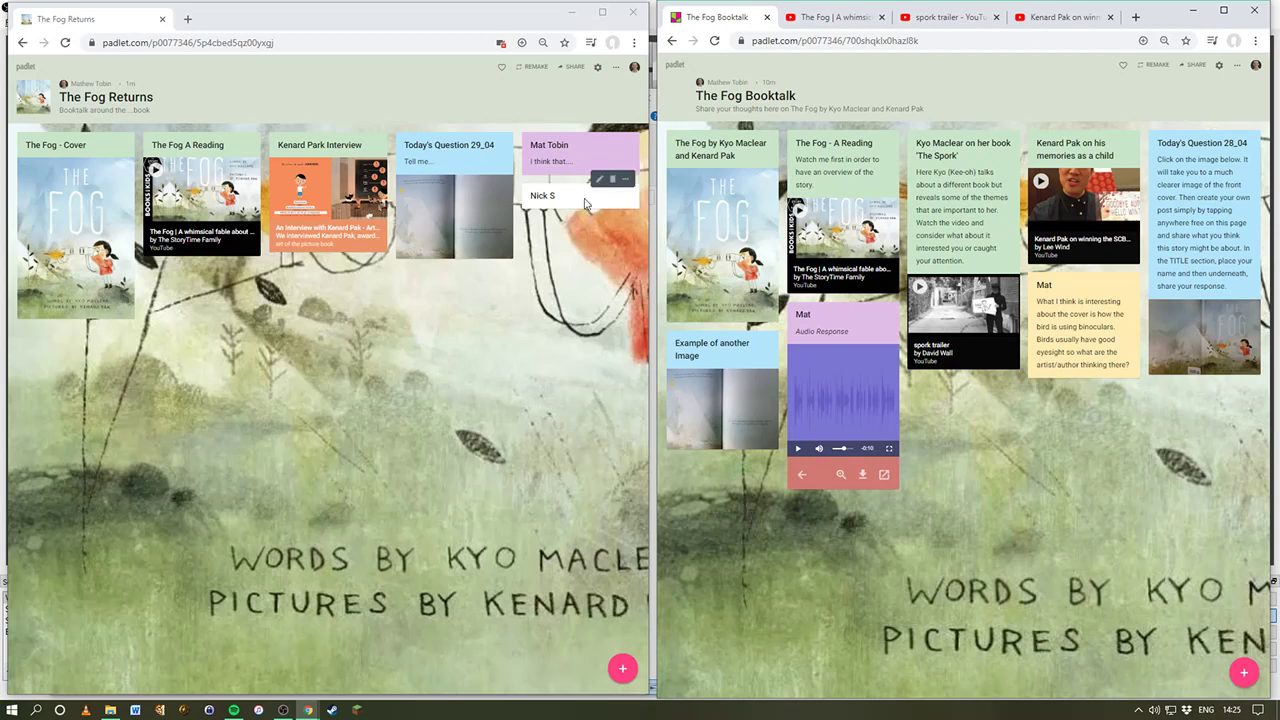
{"action": "left_click", "coordinate": [622, 180]}
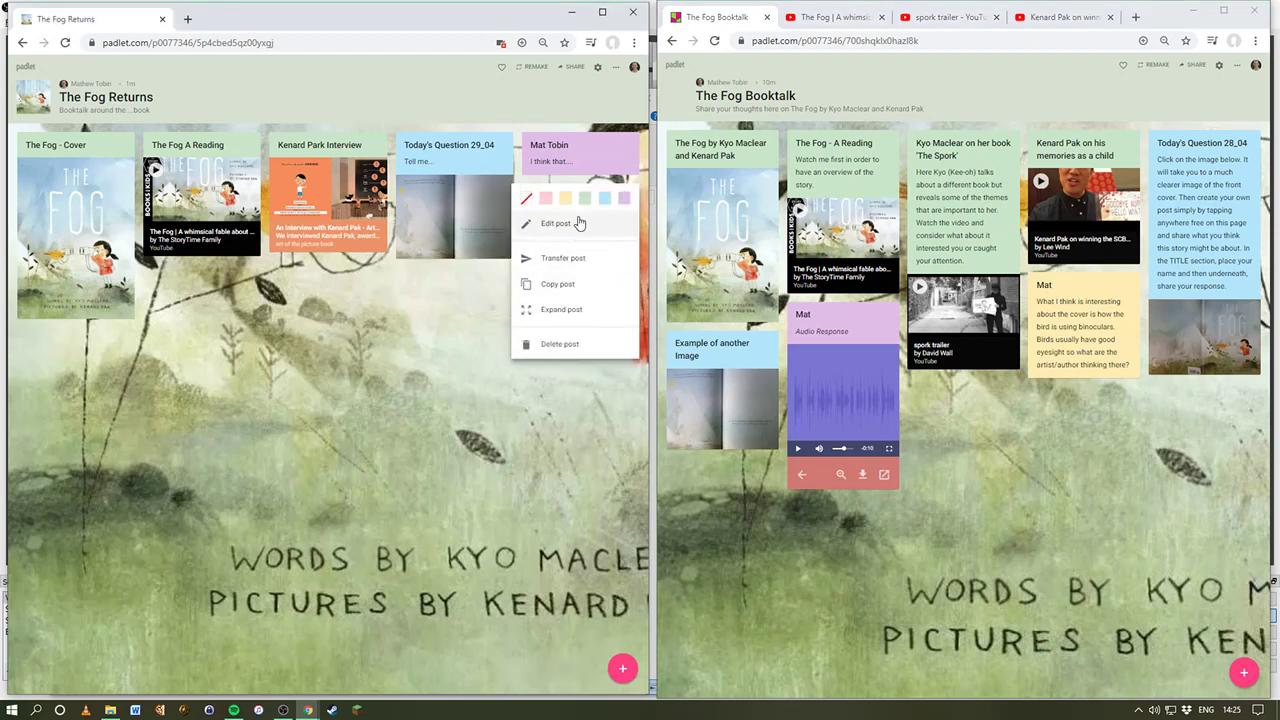
{"action": "left_click", "coordinate": [491, 288]}
{"action": "mouse_move", "coordinate": [611, 189]}
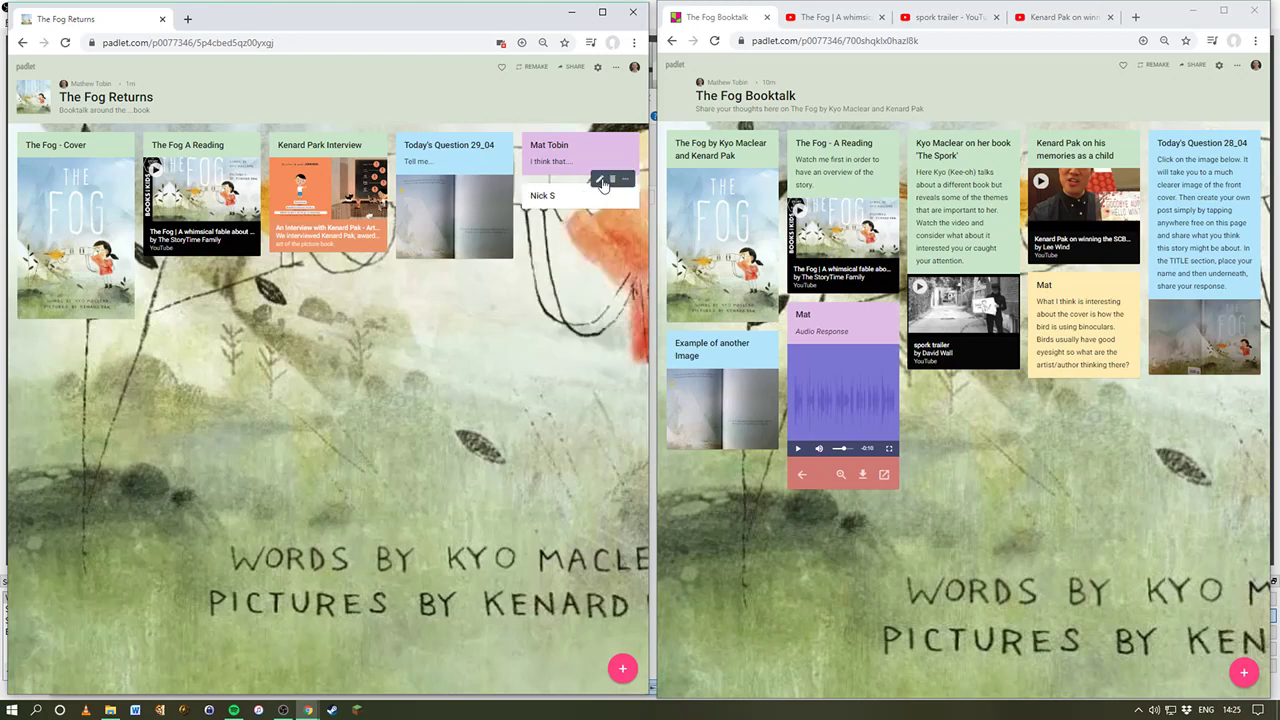
{"action": "double_click", "coordinate": [557, 243]}
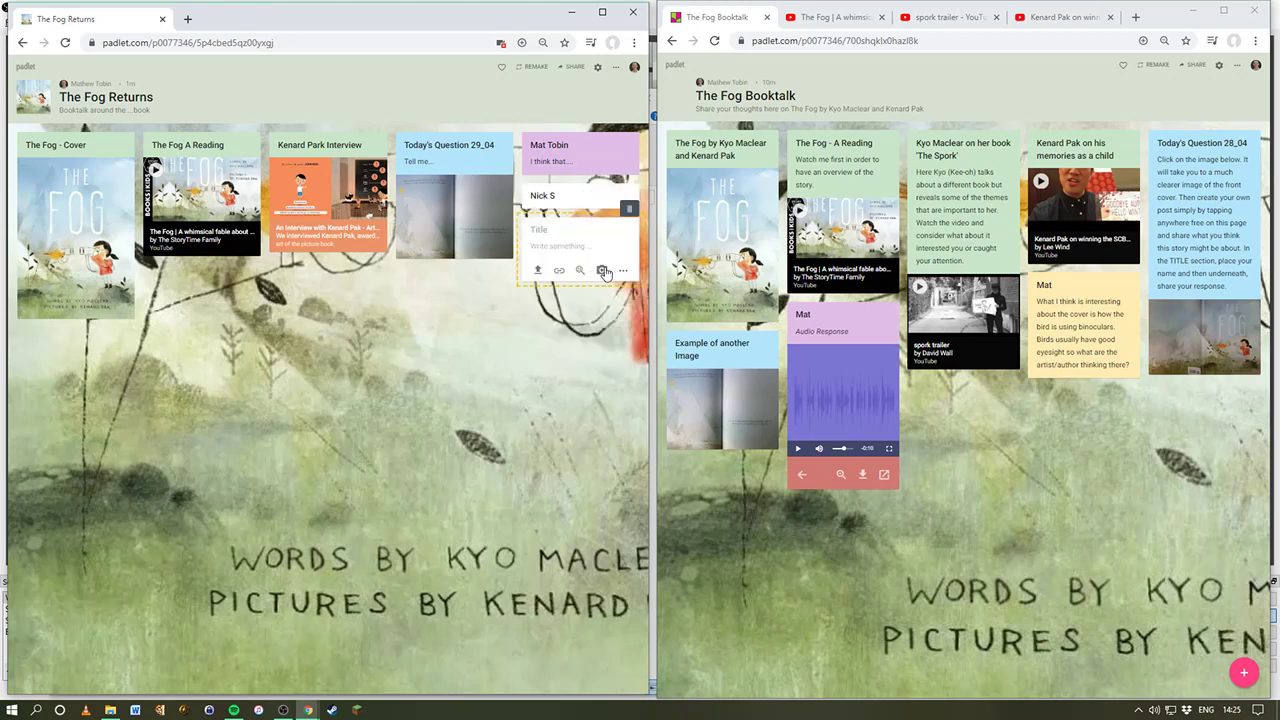
{"action": "left_click", "coordinate": [623, 271]}
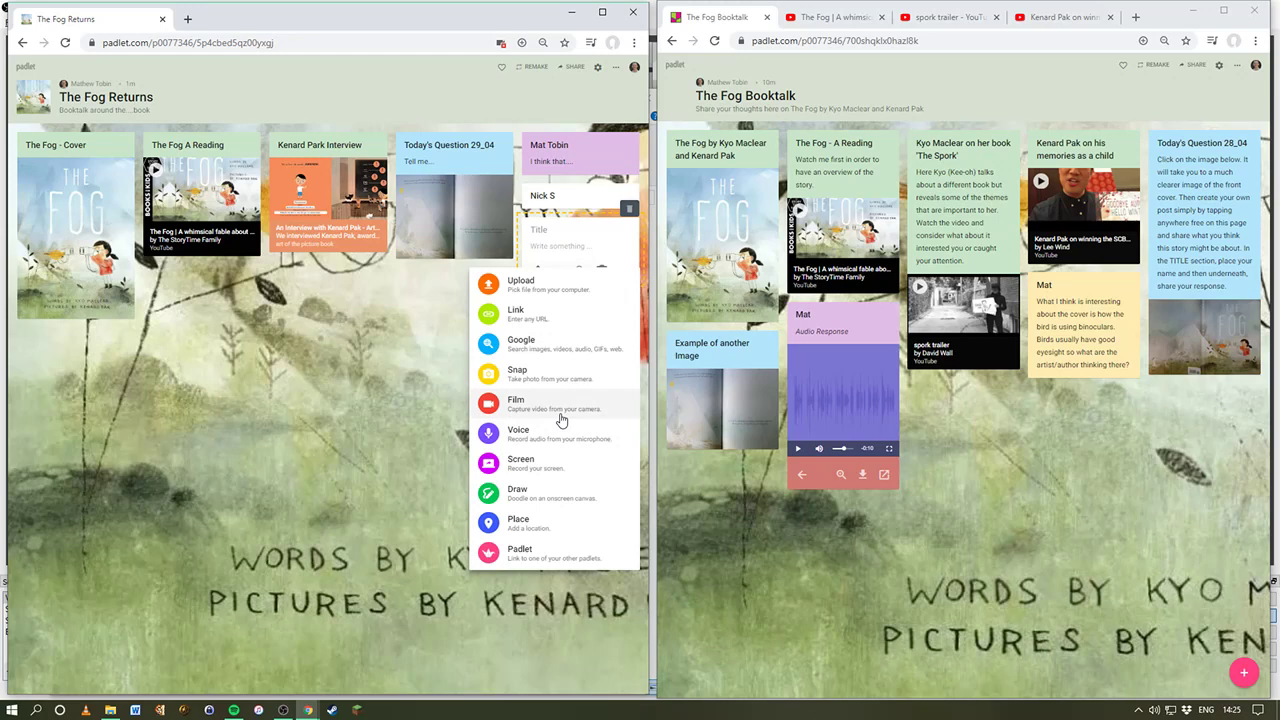
{"action": "left_click", "coordinate": [405, 310]}
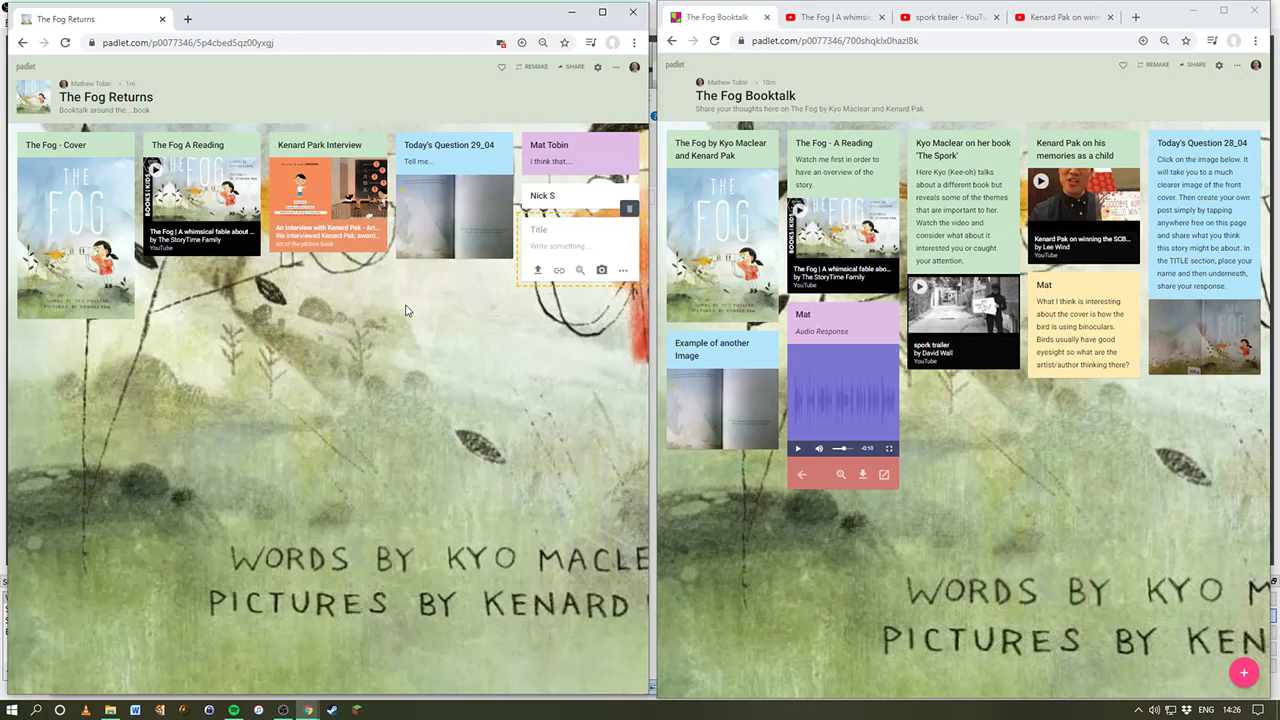
{"action": "left_click", "coordinate": [478, 312]}
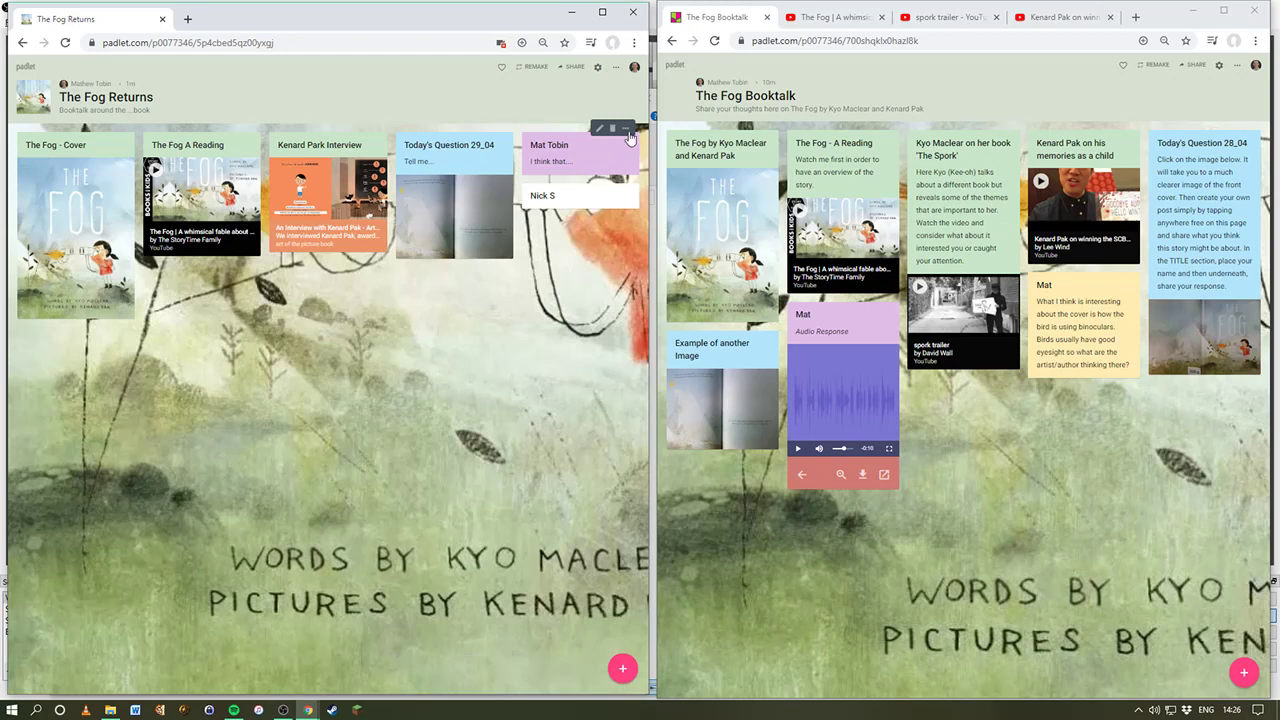
{"action": "left_click", "coordinate": [628, 131]}
{"action": "left_click", "coordinate": [503, 327]}
{"action": "double_click", "coordinate": [604, 245]}
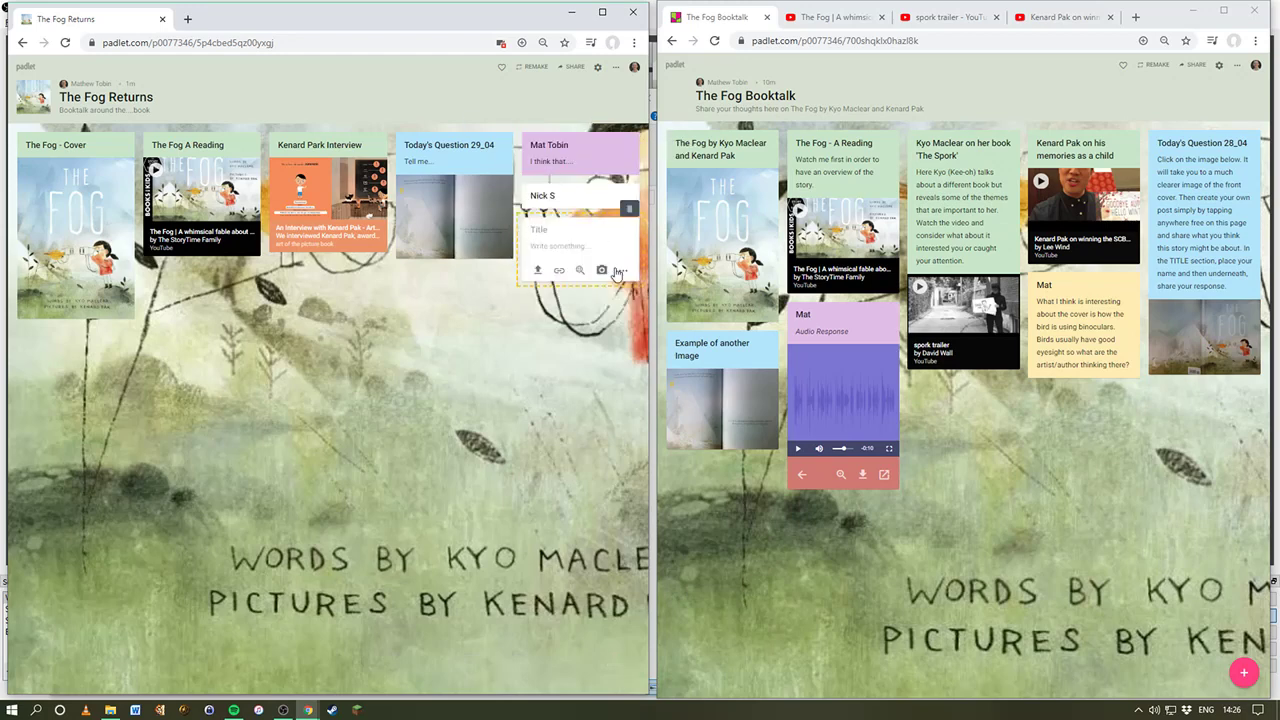
{"action": "left_click", "coordinate": [621, 274]}
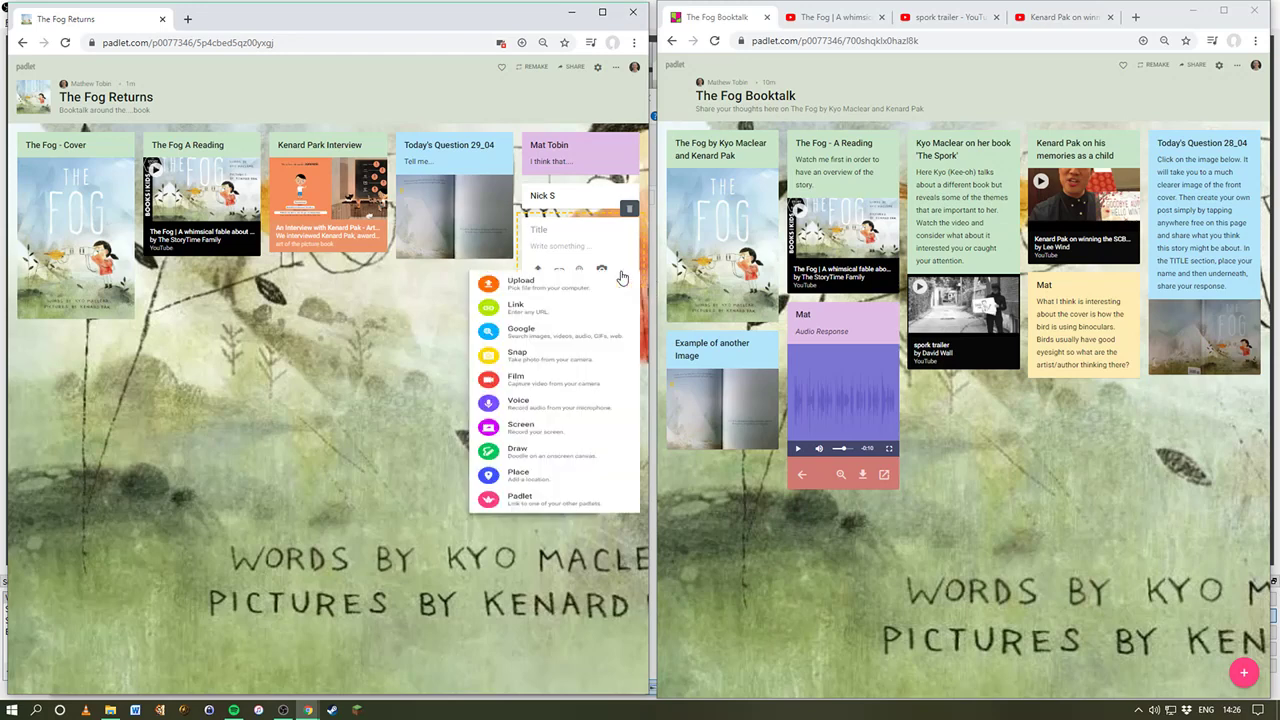
{"action": "left_click", "coordinate": [456, 328]}
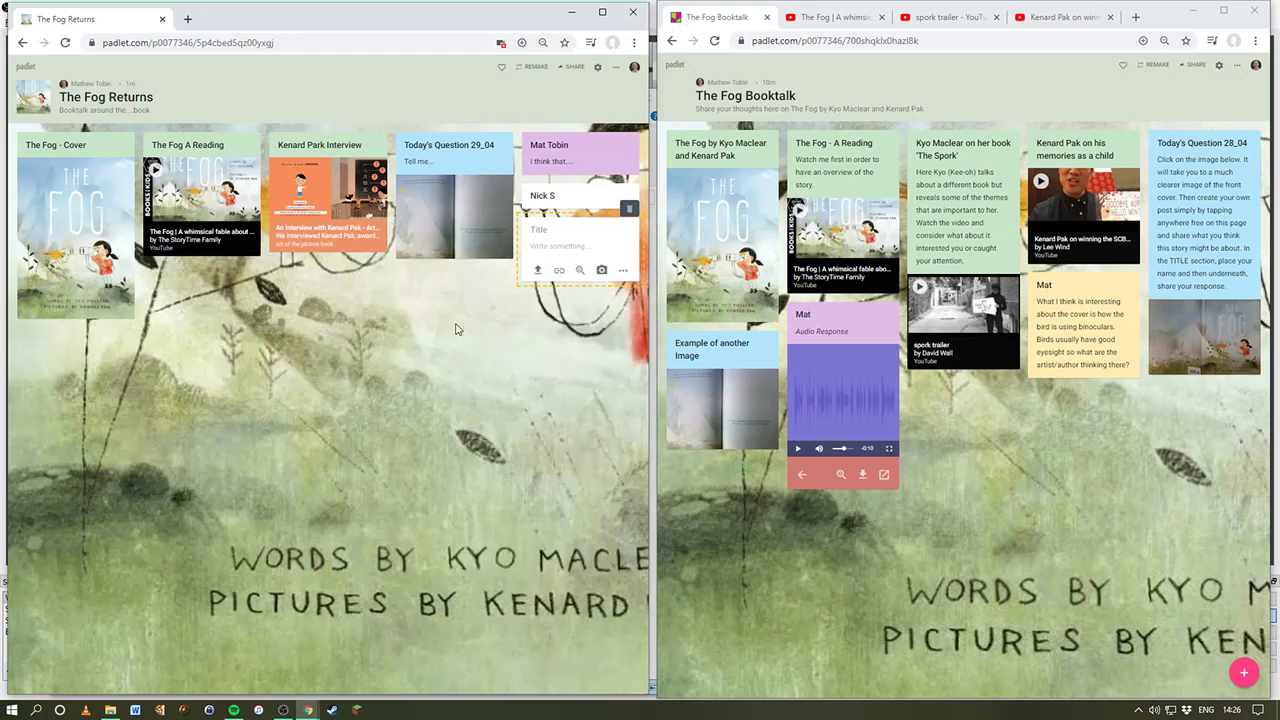
{"action": "left_click", "coordinate": [628, 208]}
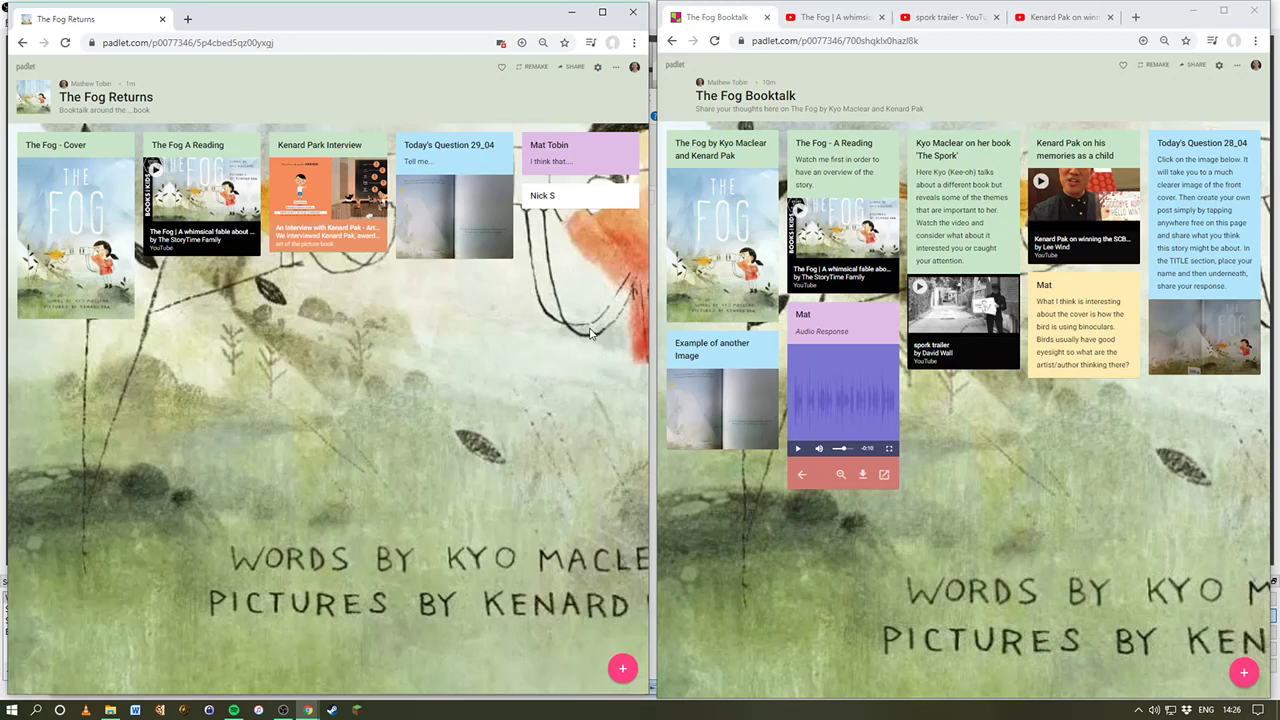
Step: Open and close the board's options menu and settings panel without making changes
{"action": "left_click", "coordinate": [611, 70]}
{"action": "left_click", "coordinate": [461, 83]}
{"action": "left_click", "coordinate": [598, 66]}
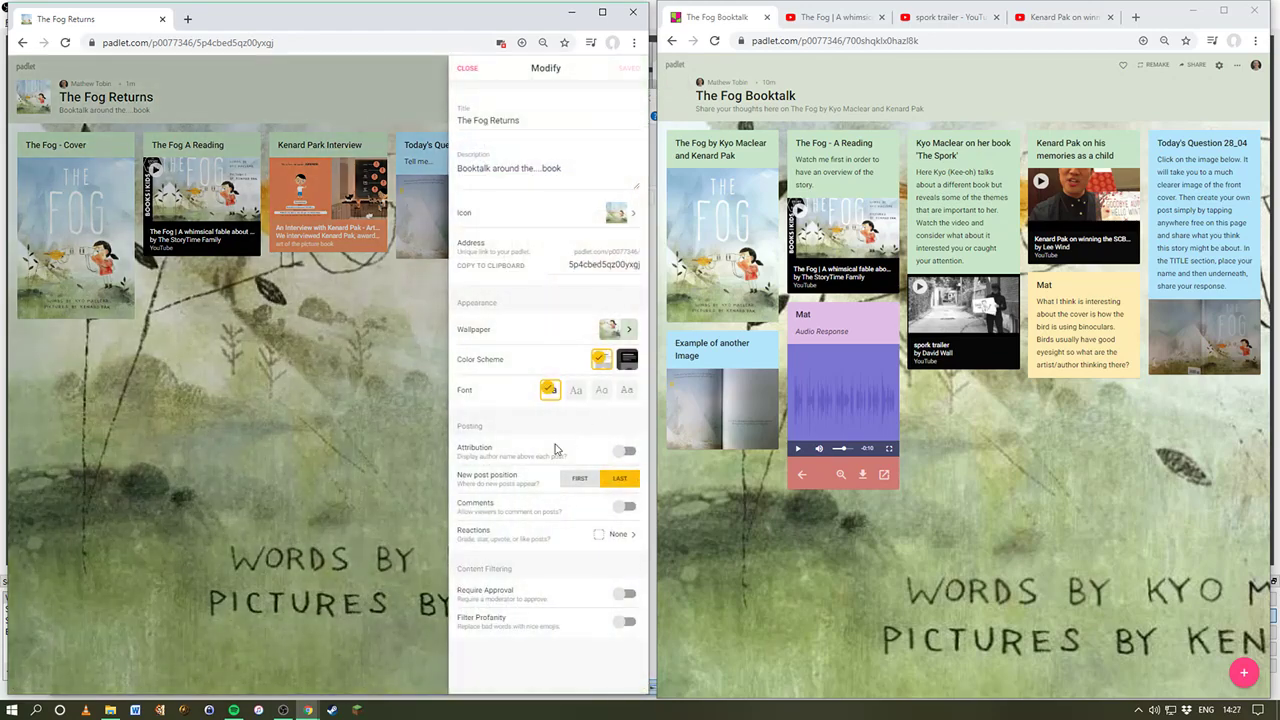
{"action": "left_click", "coordinate": [348, 455]}
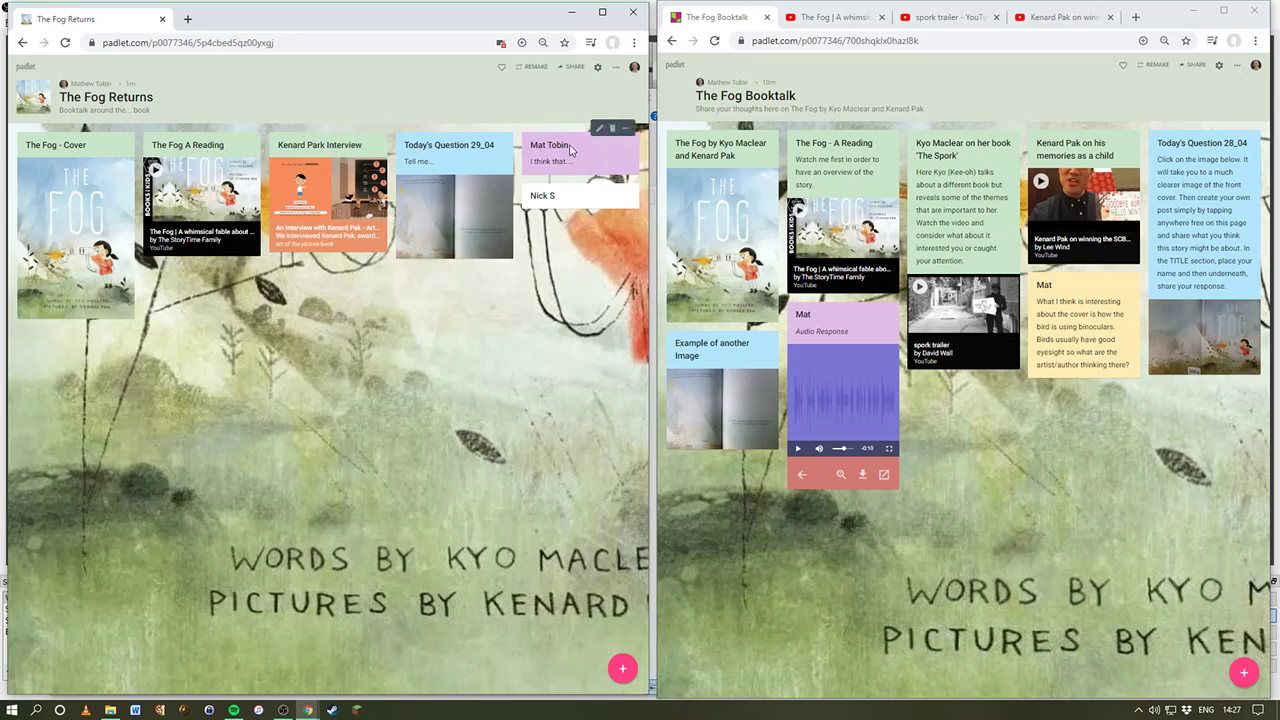
Step: Add the teacher's signed reply 'I think this is a really interesting idea because...' under 'I think that...'
{"action": "left_click", "coordinate": [598, 127]}
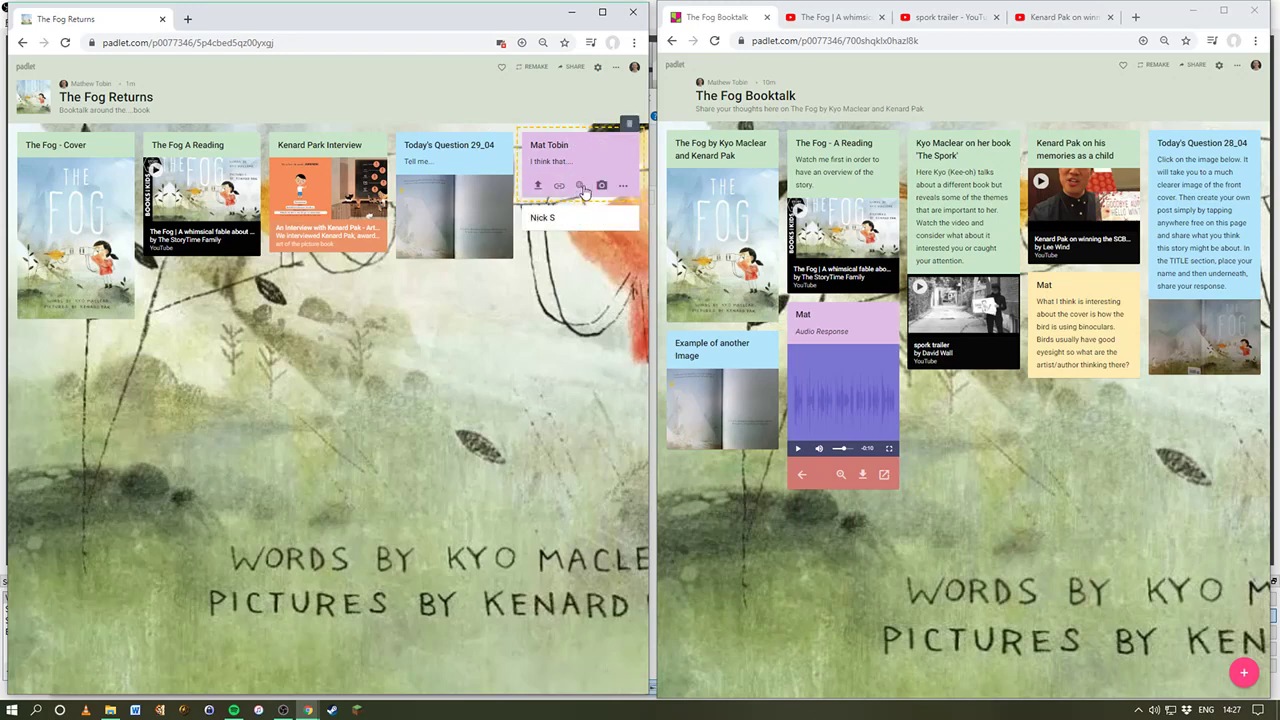
{"action": "left_click", "coordinate": [587, 161]}
{"action": "key", "text": "Return"}
{"action": "key", "text": "Return"}
{"action": "key", "text": "Return"}
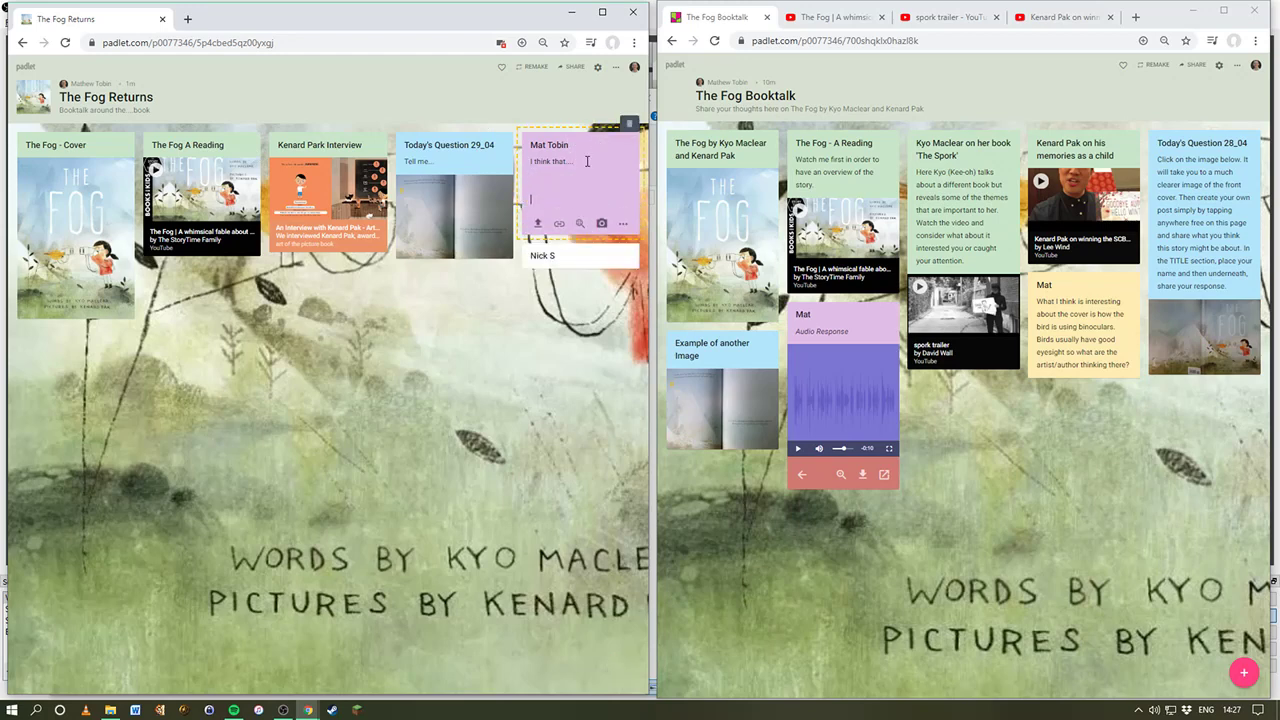
{"action": "type", "text": "Mr. Tobin says:"}
{"action": "key", "text": "Return"}
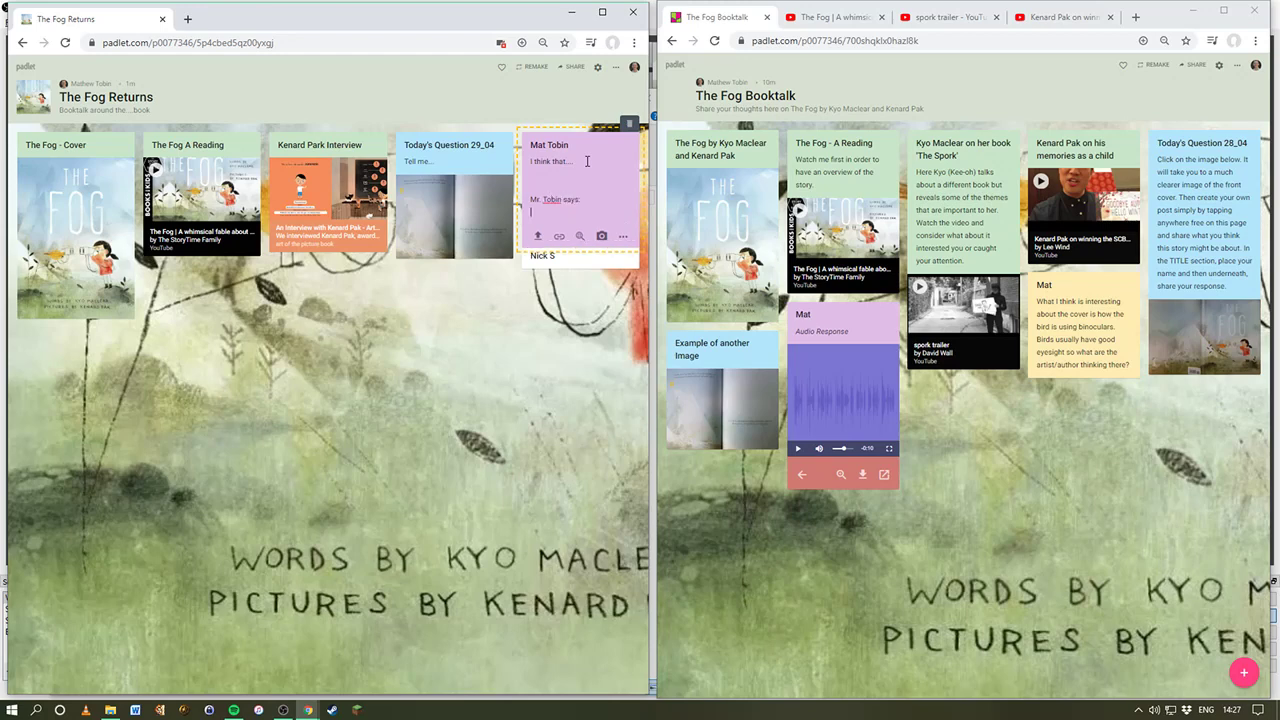
{"action": "type", "text": "Hi Jonath"}
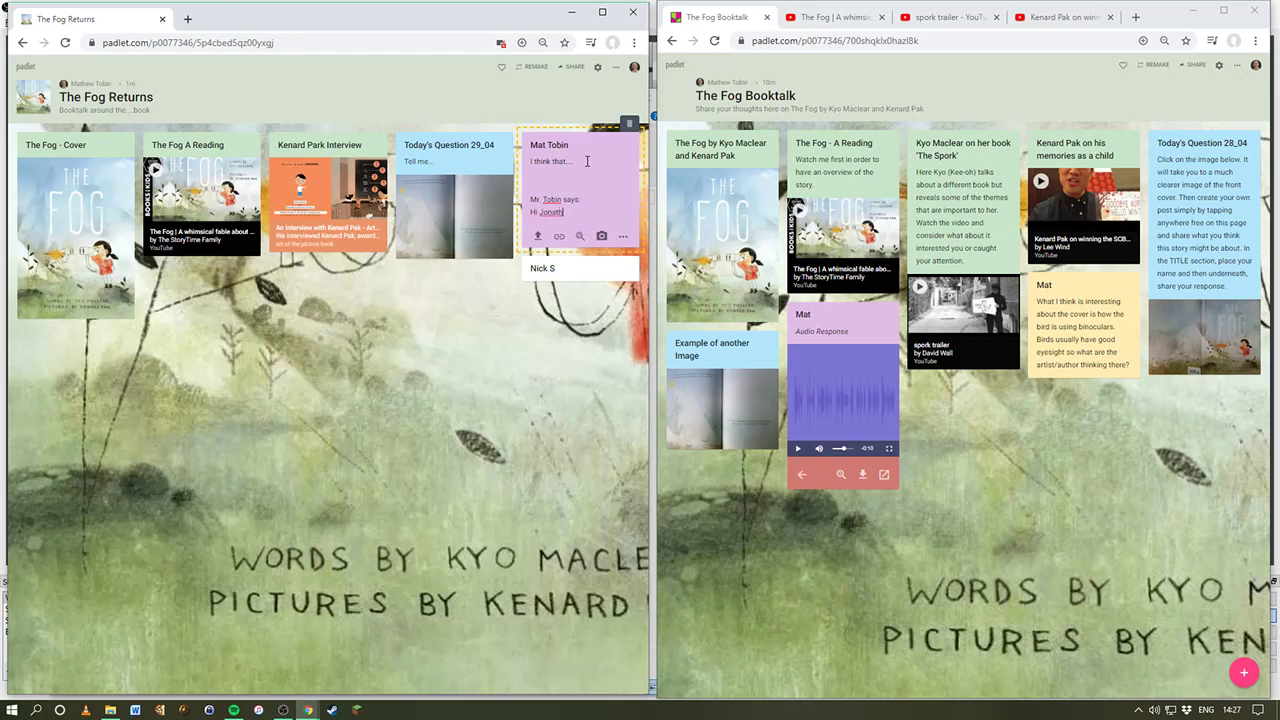
{"action": "type", "text": "an"}
{"action": "type", "text": ", I th"}
{"action": "type", "text": "ink this is a t"}
{"action": "type", "text": "eally"}
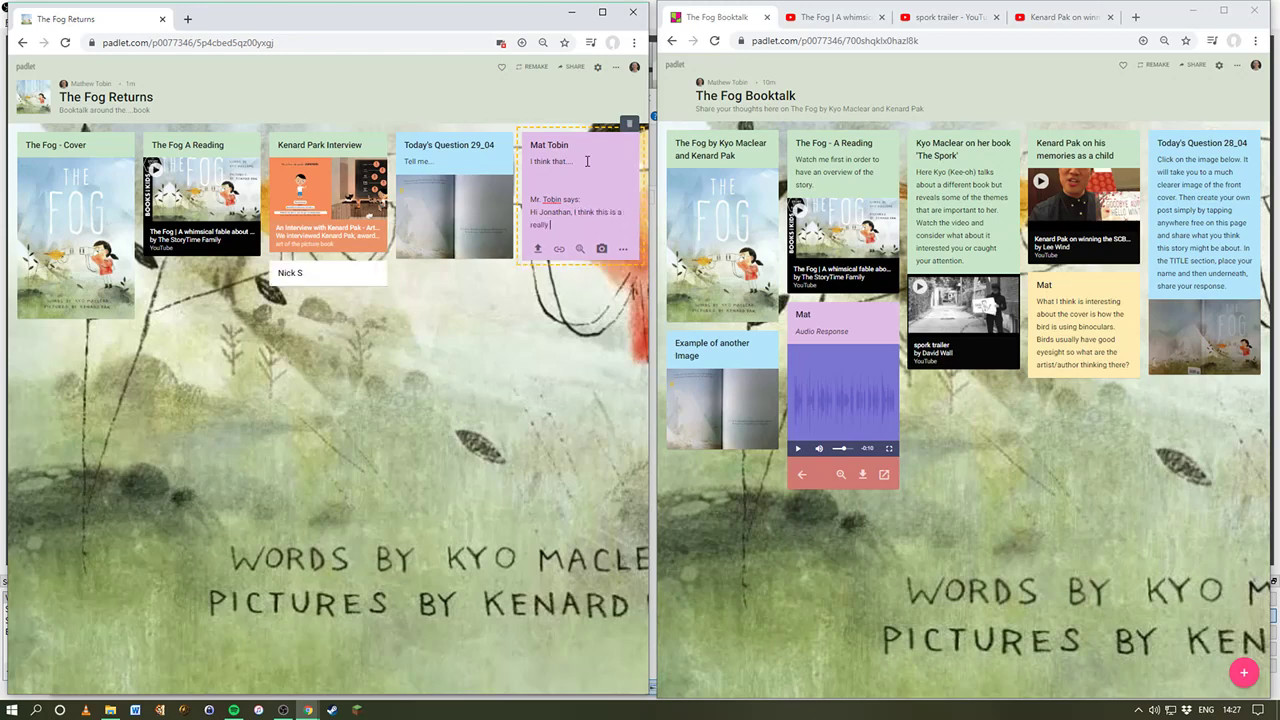
{"action": "type", "text": " interesting idea because."}
{"action": "left_click", "coordinate": [541, 358]}
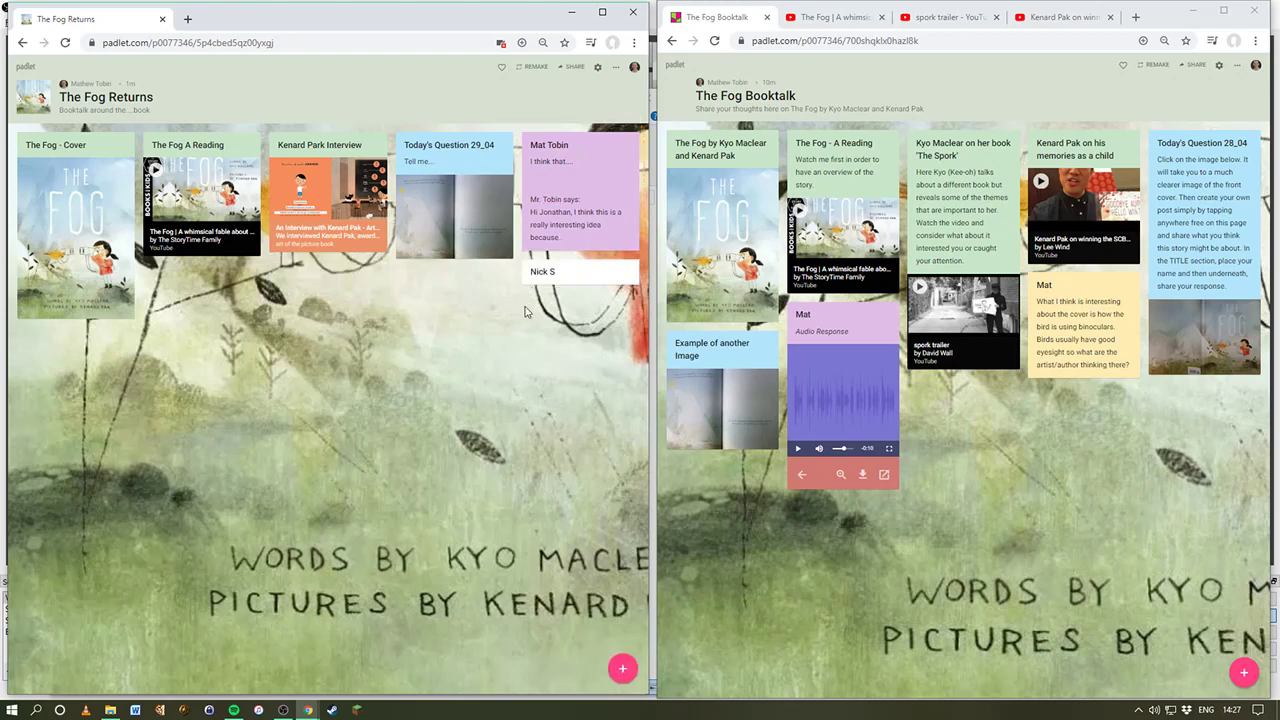
Step: Switch Comments on in The Fog Returns board settings, then save and close them
{"action": "left_click", "coordinate": [617, 66]}
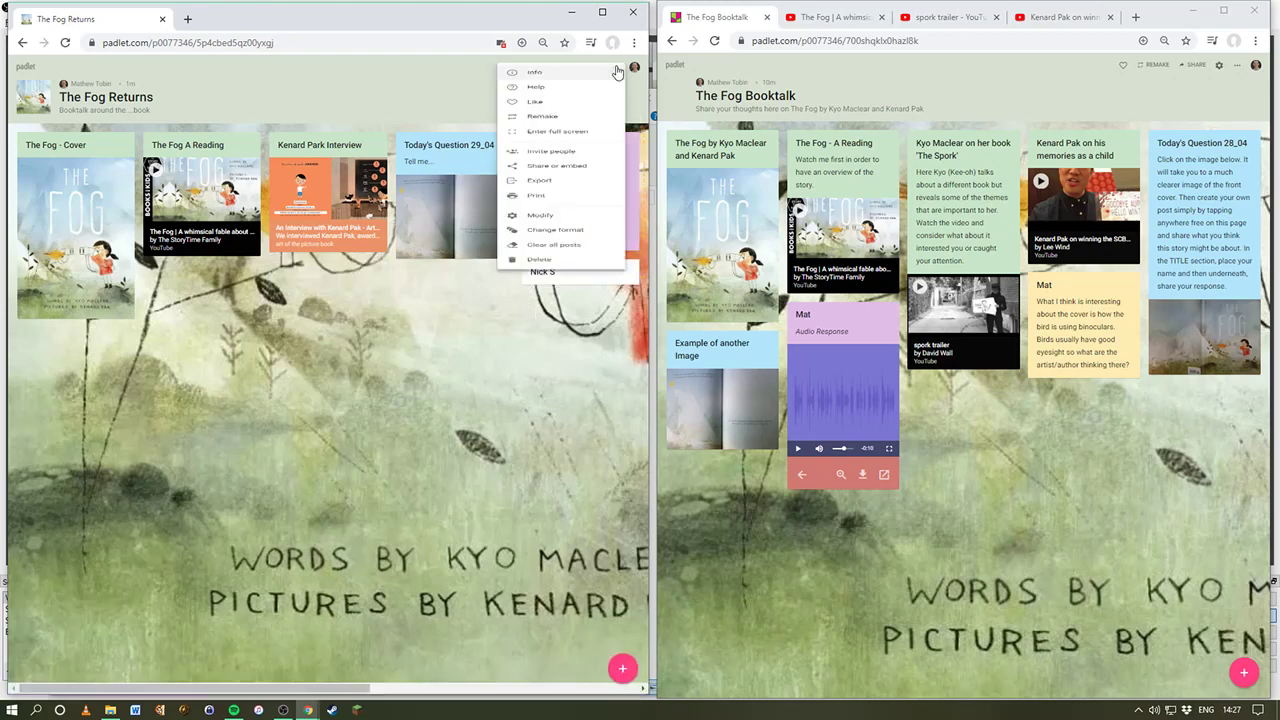
{"action": "left_click", "coordinate": [472, 104]}
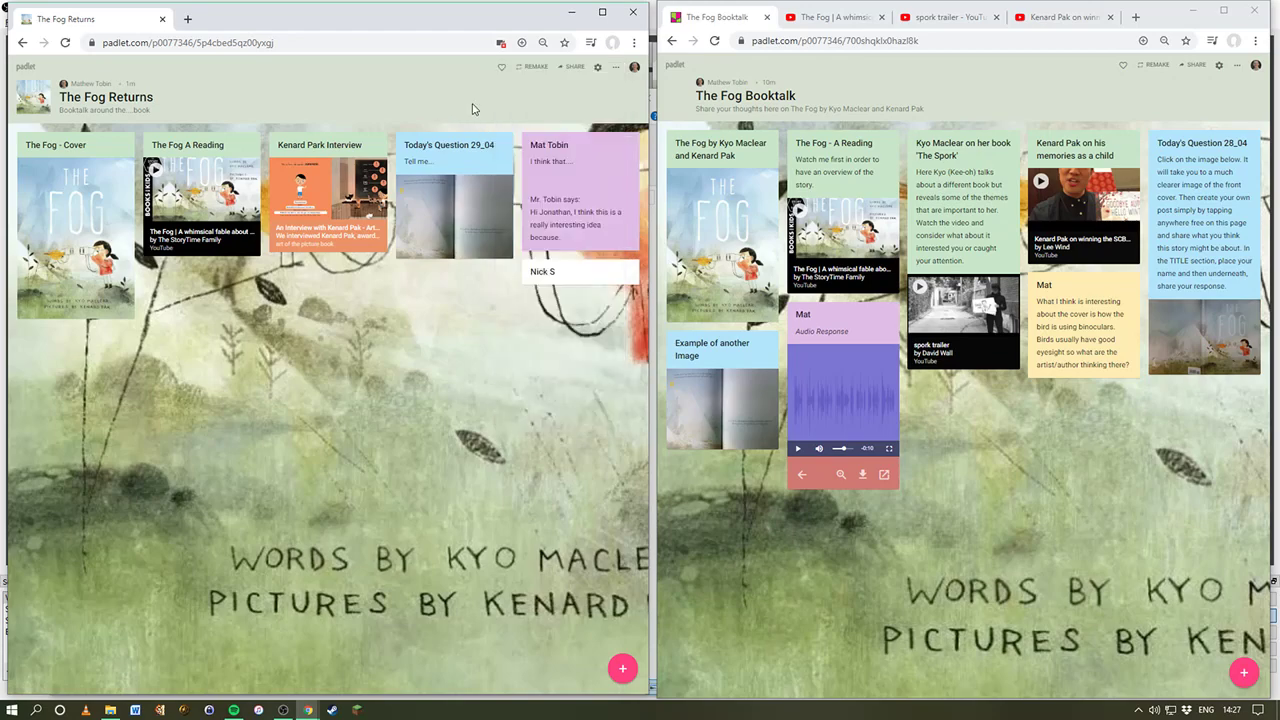
{"action": "left_click", "coordinate": [600, 68]}
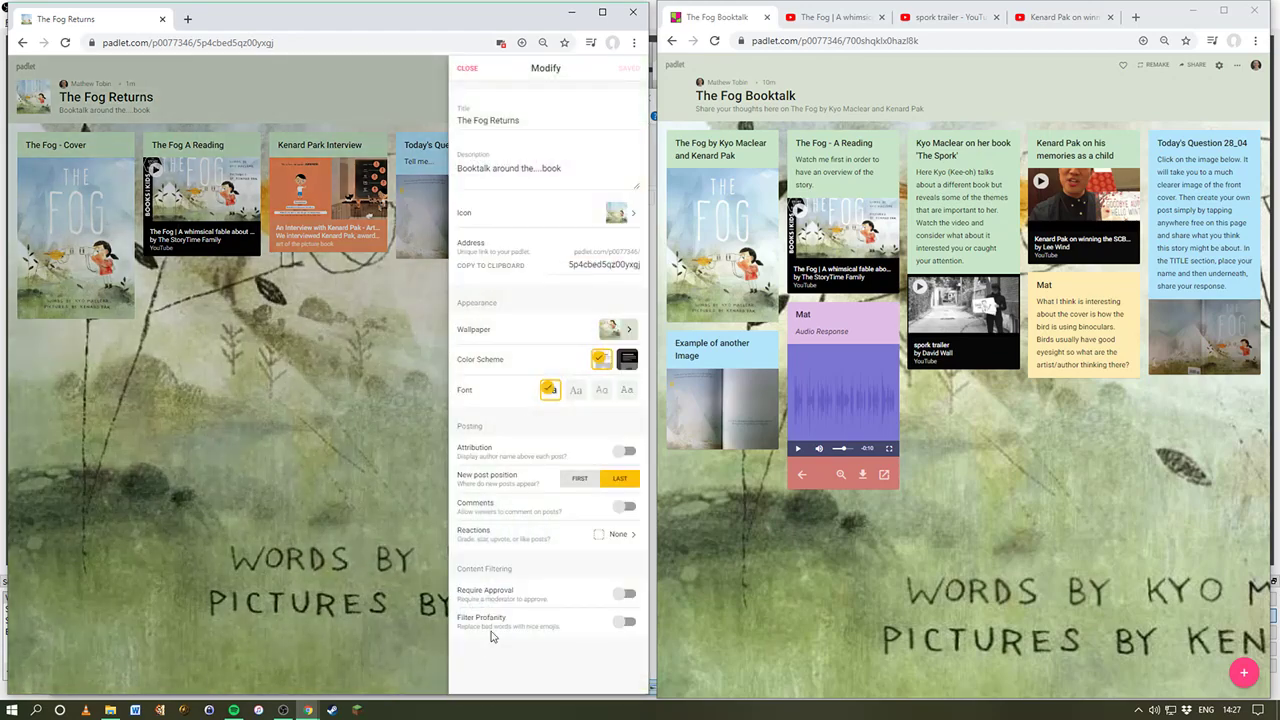
{"action": "left_click", "coordinate": [626, 508]}
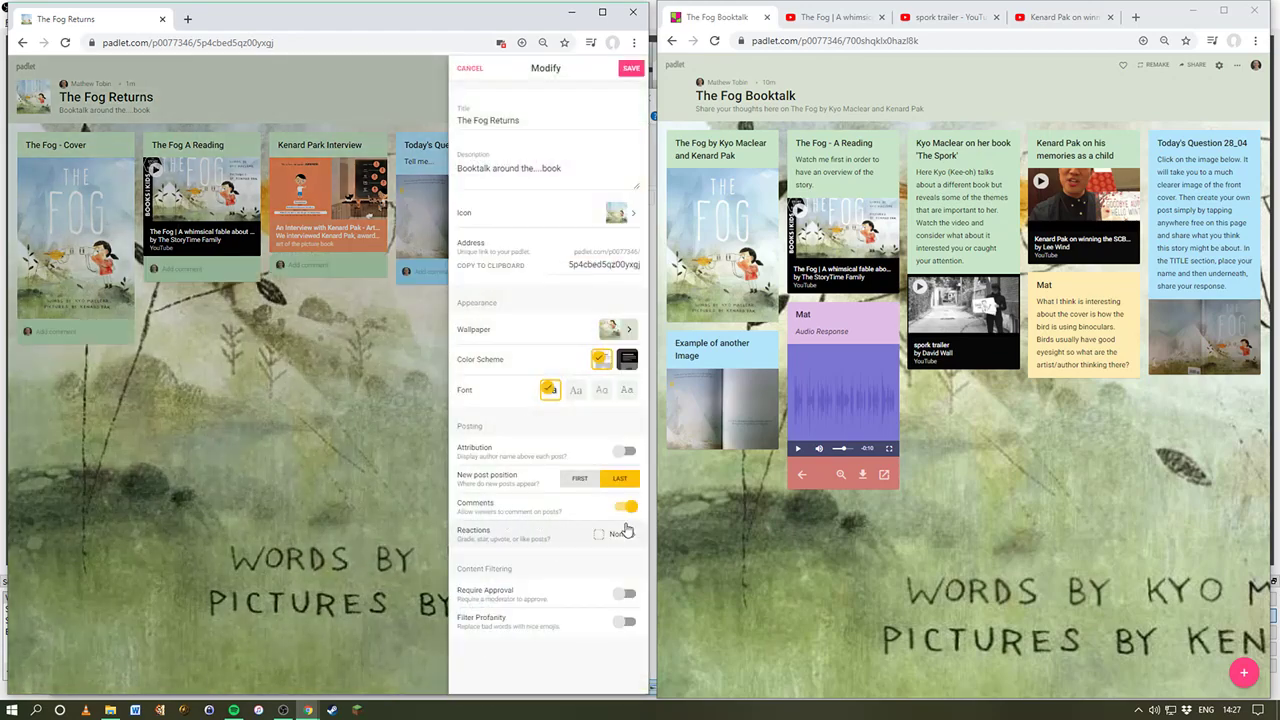
{"action": "left_click", "coordinate": [294, 430]}
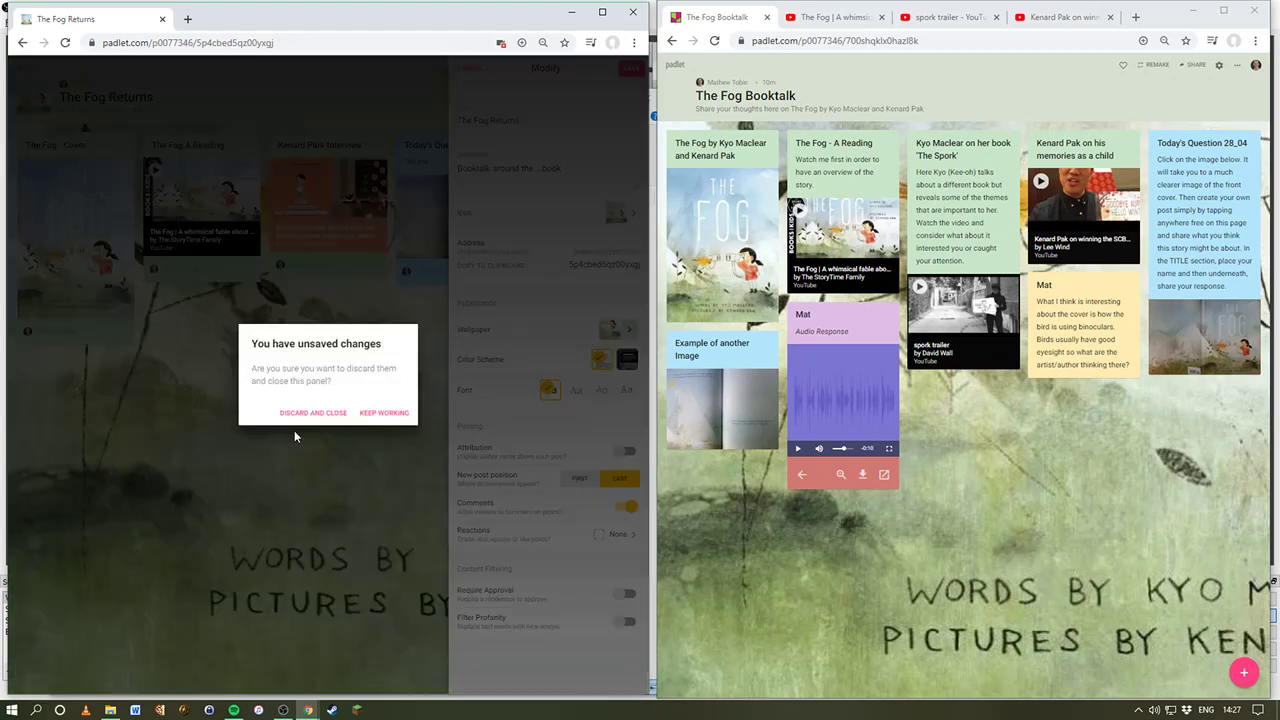
{"action": "left_click", "coordinate": [392, 411]}
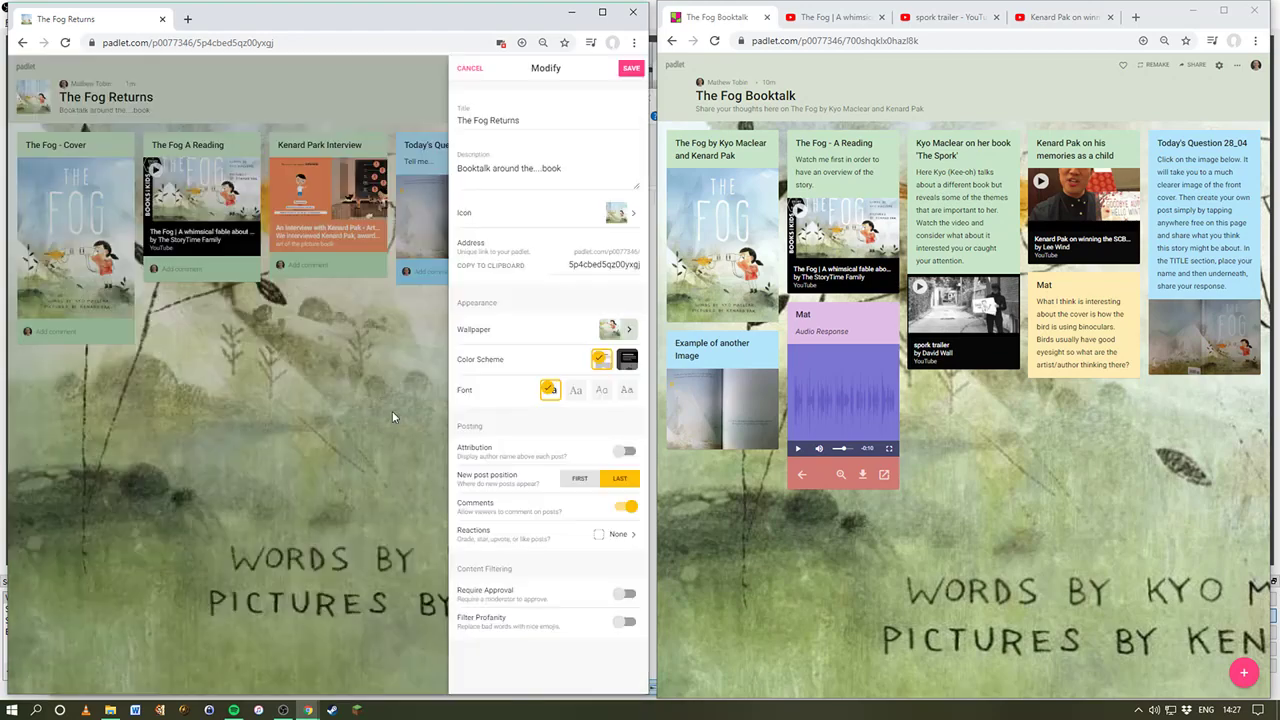
{"action": "left_click", "coordinate": [628, 72]}
{"action": "left_click", "coordinate": [470, 69]}
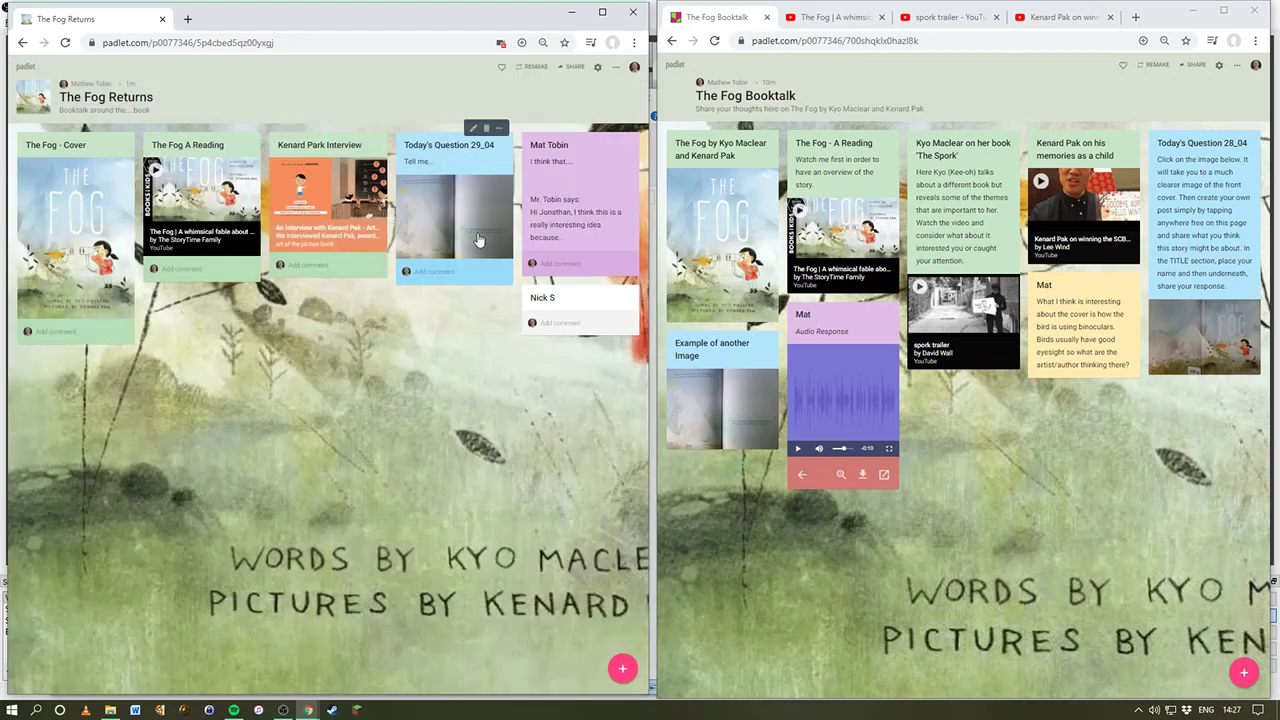
Step: Post a short greeting to the student as a comment on the purple post
{"action": "left_click", "coordinate": [439, 273]}
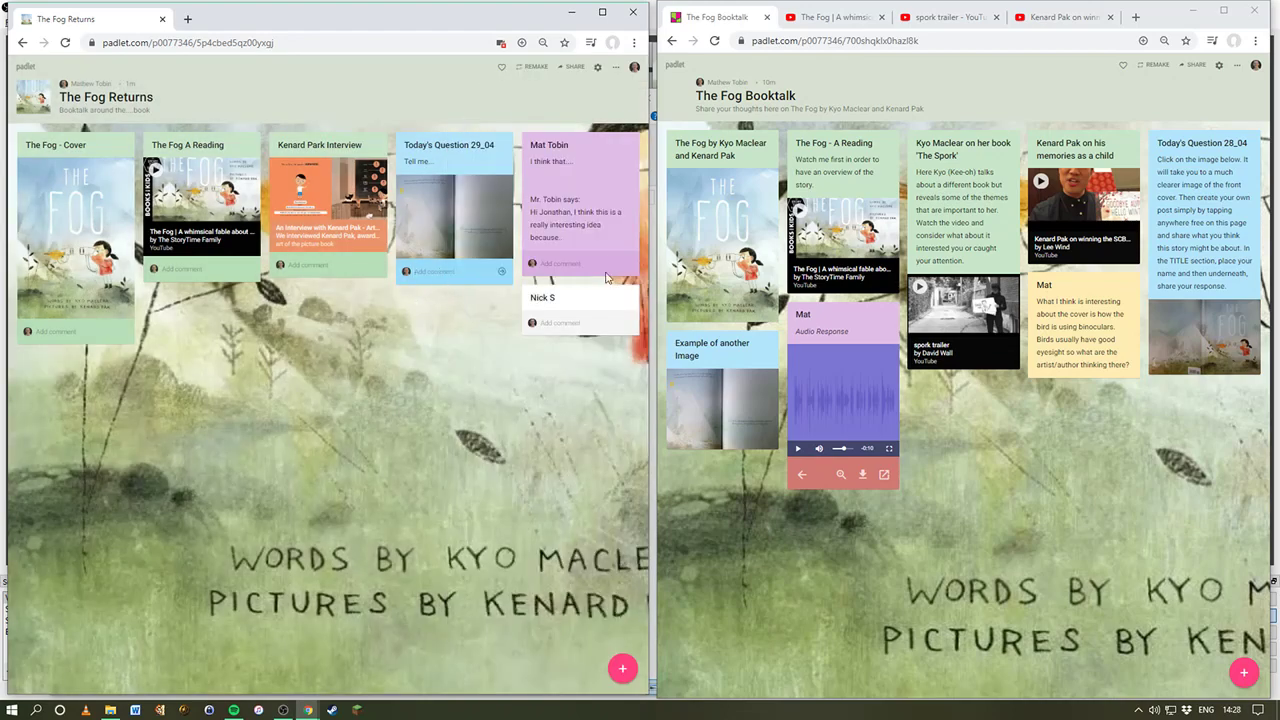
{"action": "left_click", "coordinate": [571, 263]}
{"action": "type", "text": "Hi"}
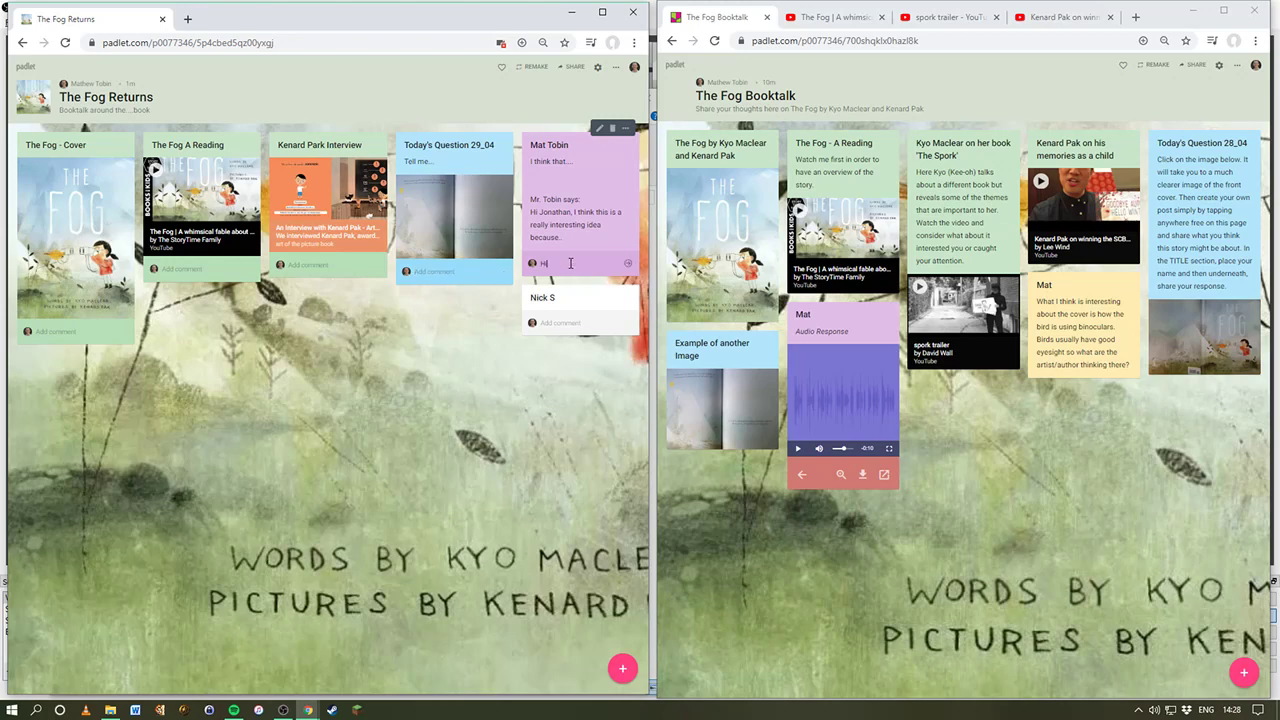
{"action": "type", "text": " Jonathan"}
{"action": "key", "text": "Return"}
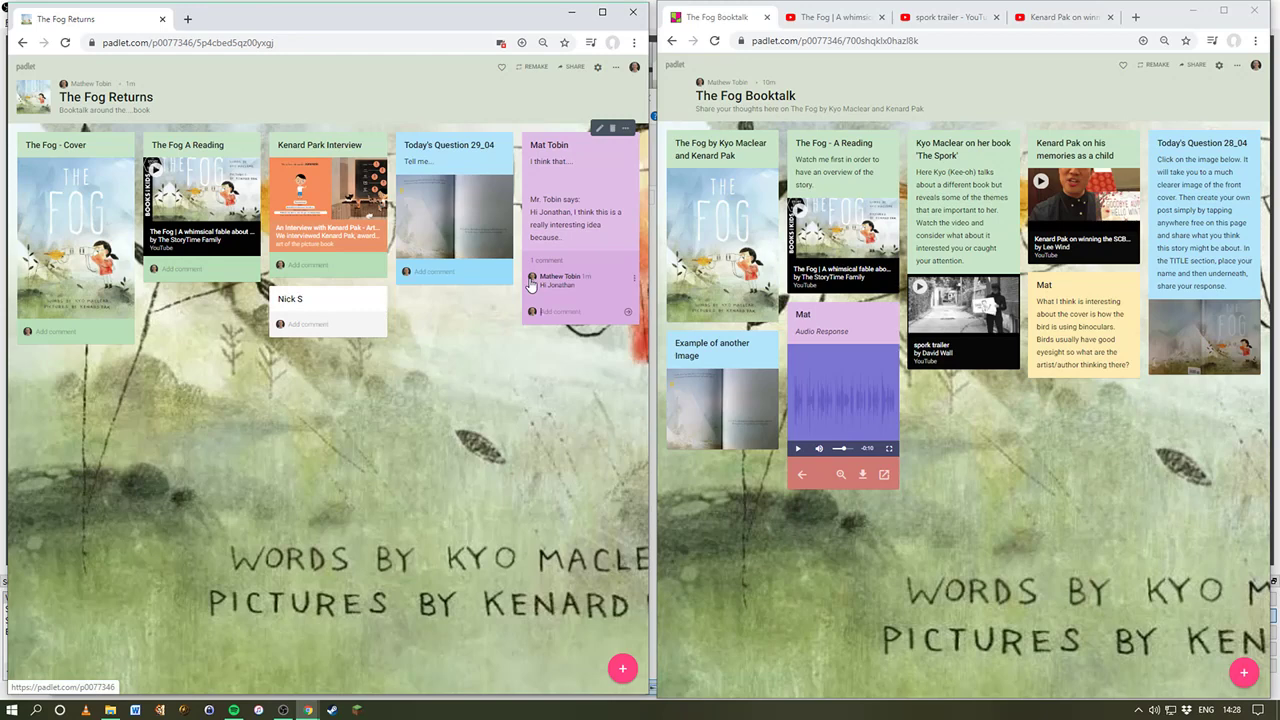
Step: Italicize the teacher's reply in the purple post, then maximize the board's Chrome window
{"action": "left_click", "coordinate": [599, 131]}
{"action": "mouse_move", "coordinate": [566, 238]}
{"action": "left_mouse_down"}
{"action": "mouse_move", "coordinate": [560, 214]}
{"action": "mouse_move", "coordinate": [531, 197]}
{"action": "left_mouse_up"}
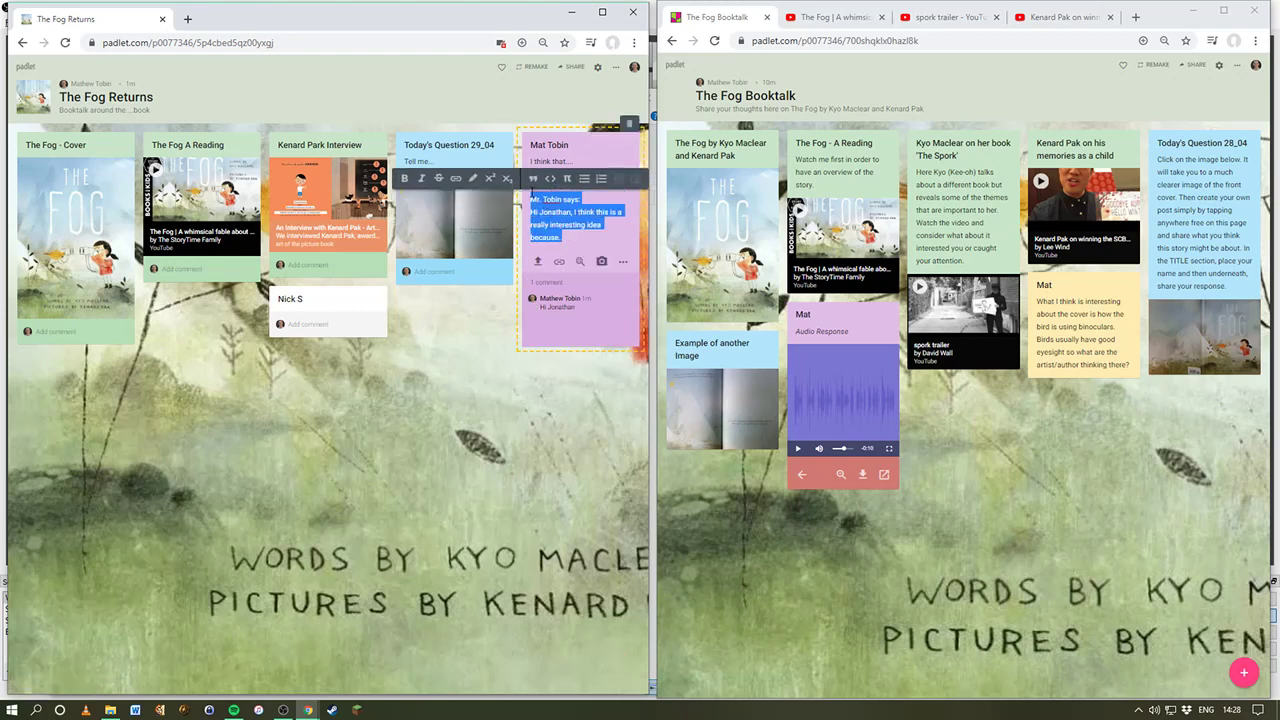
{"action": "left_click", "coordinate": [422, 181]}
{"action": "left_click", "coordinate": [587, 222]}
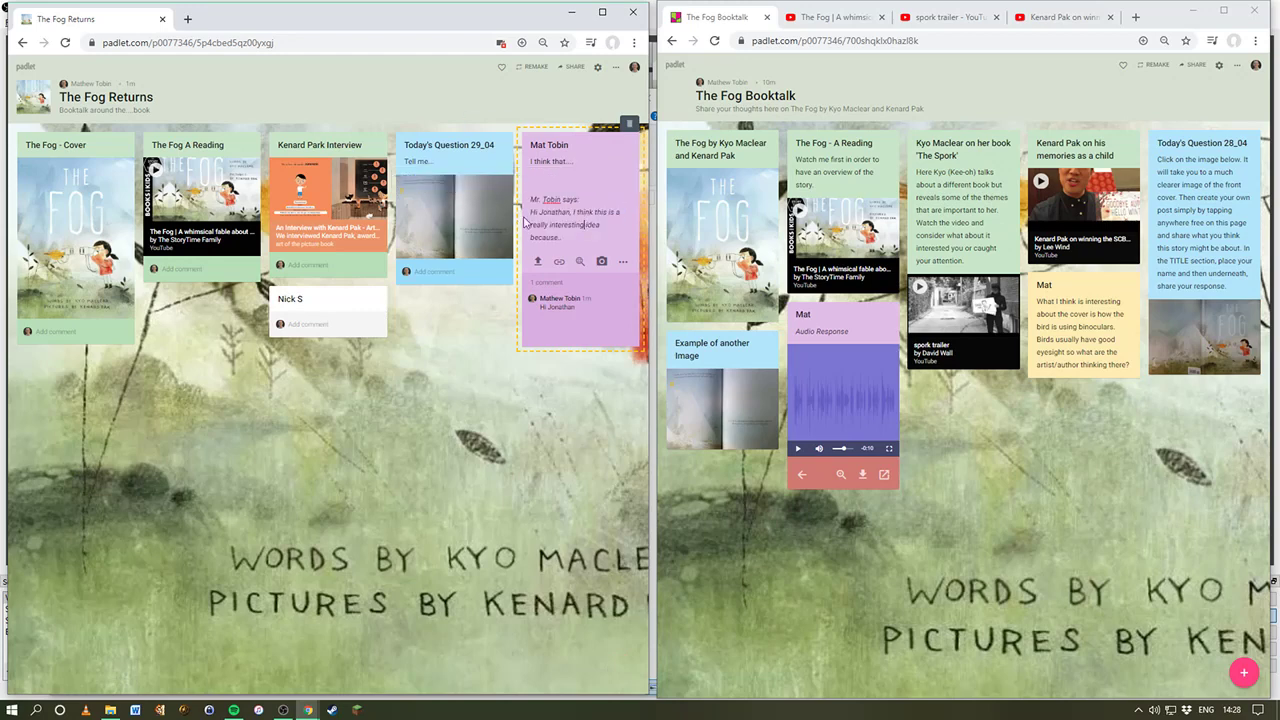
{"action": "left_click", "coordinate": [489, 337]}
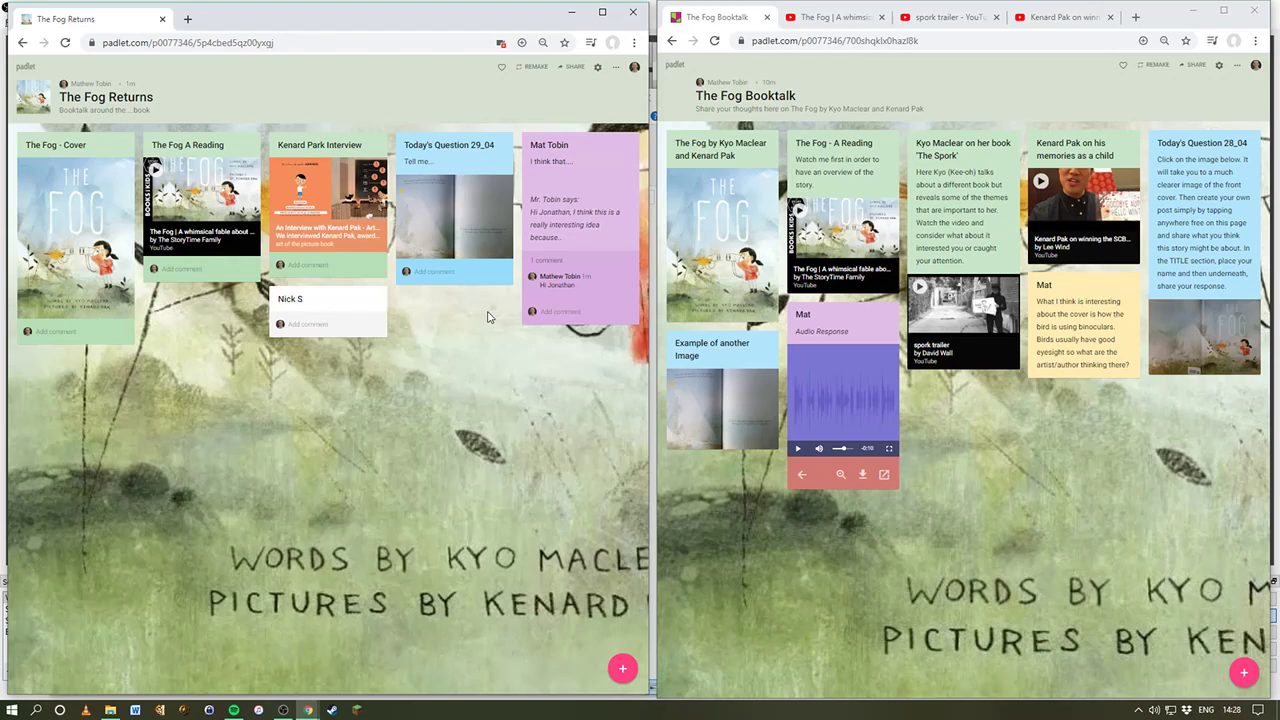
{"action": "left_click", "coordinate": [602, 12]}
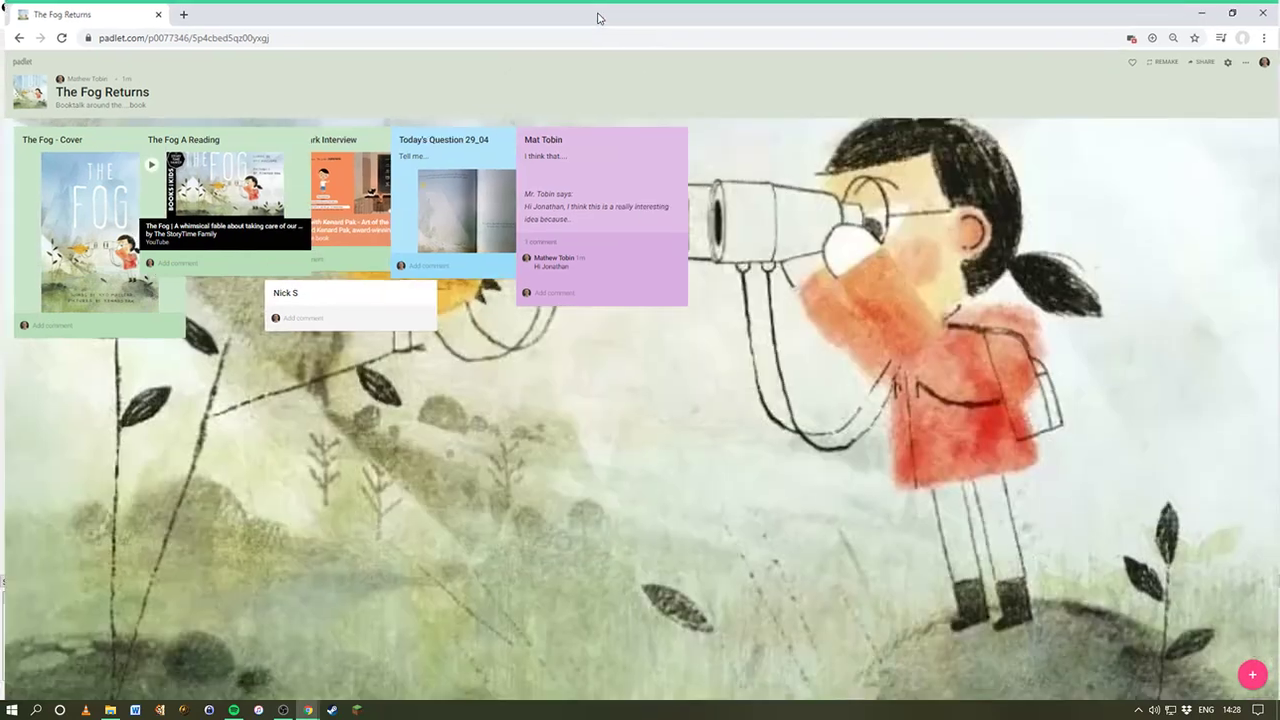
Step: Turn off commenting on posts in the board settings and save
{"action": "left_click", "coordinate": [1229, 60]}
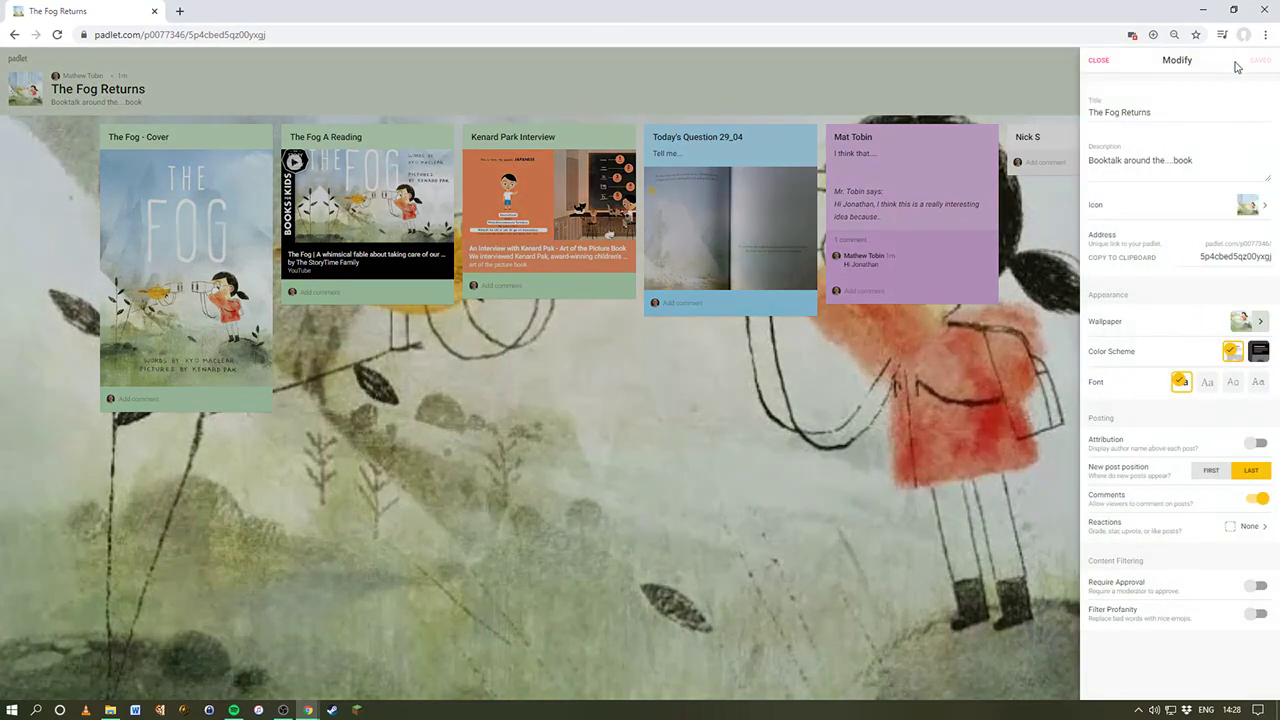
{"action": "left_click", "coordinate": [1100, 61]}
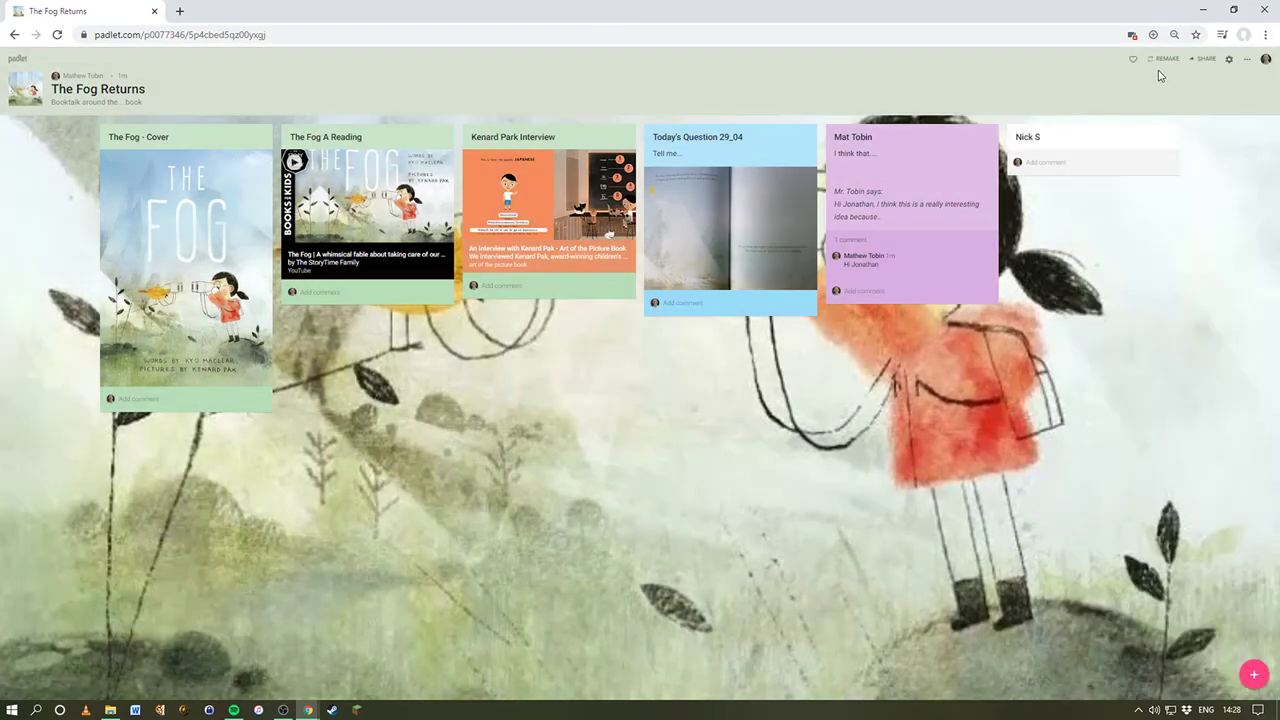
{"action": "left_click", "coordinate": [1246, 66]}
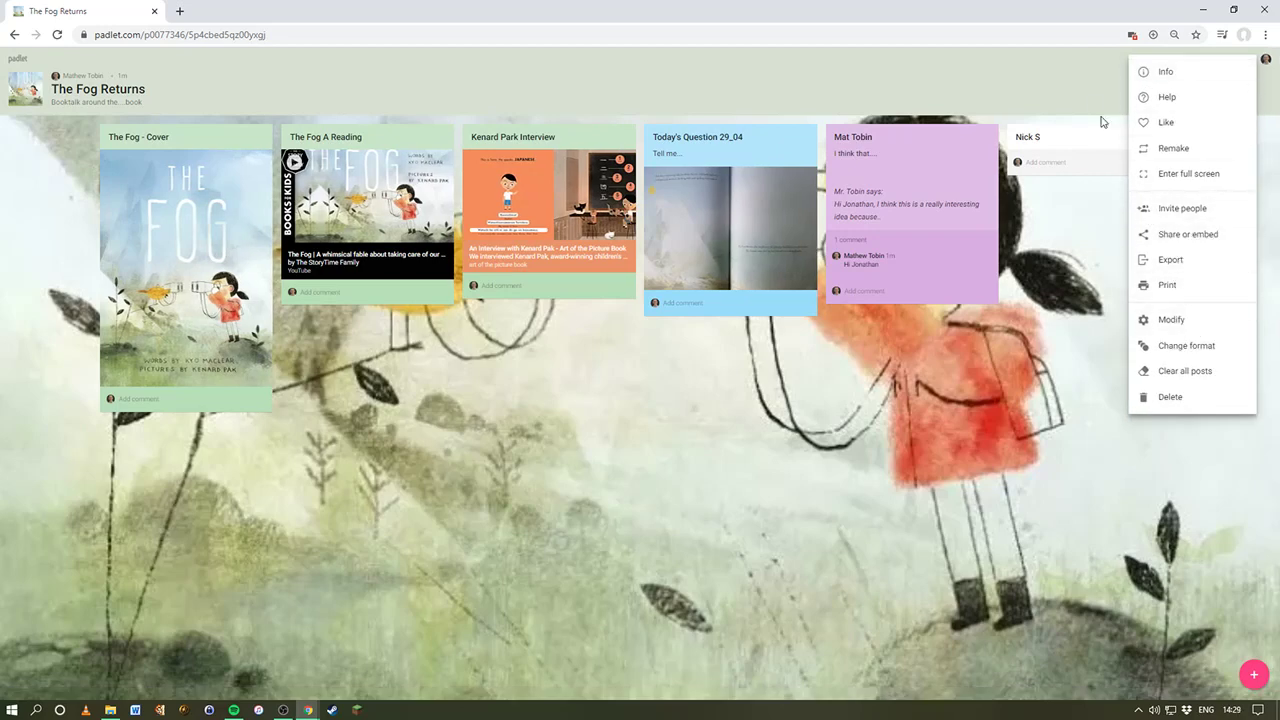
{"action": "left_click", "coordinate": [1082, 83]}
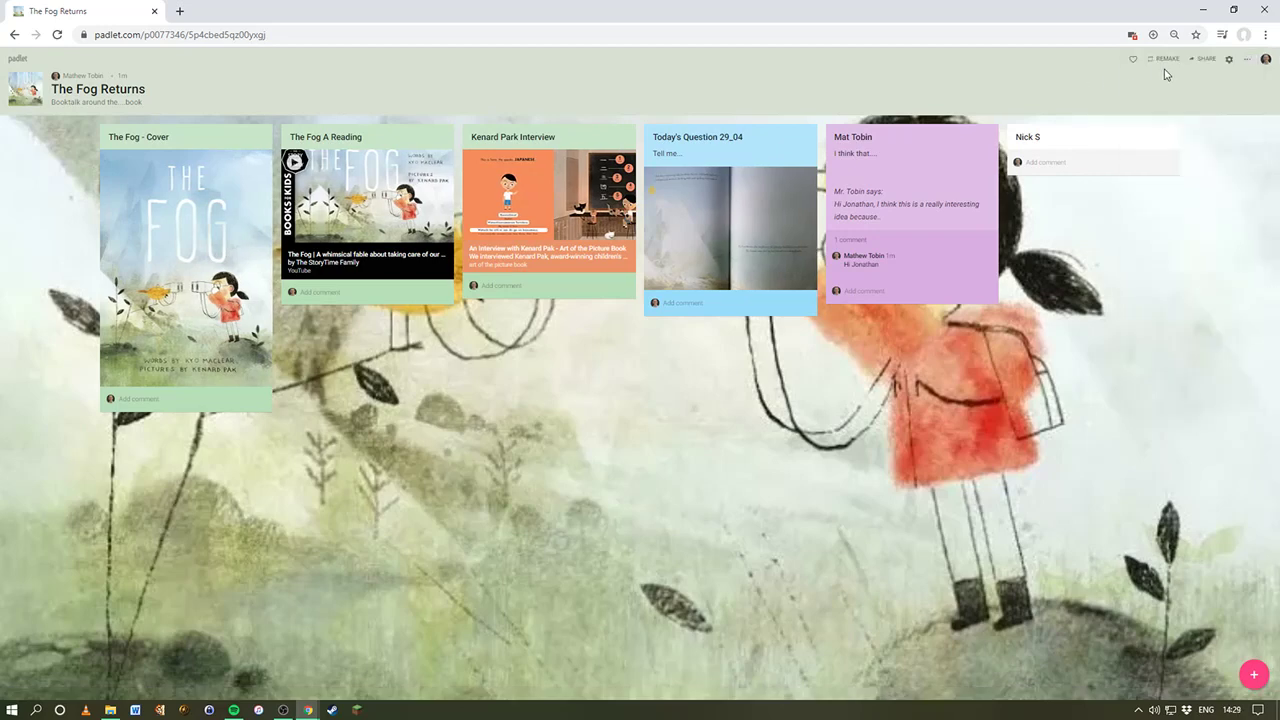
{"action": "left_click", "coordinate": [1245, 63]}
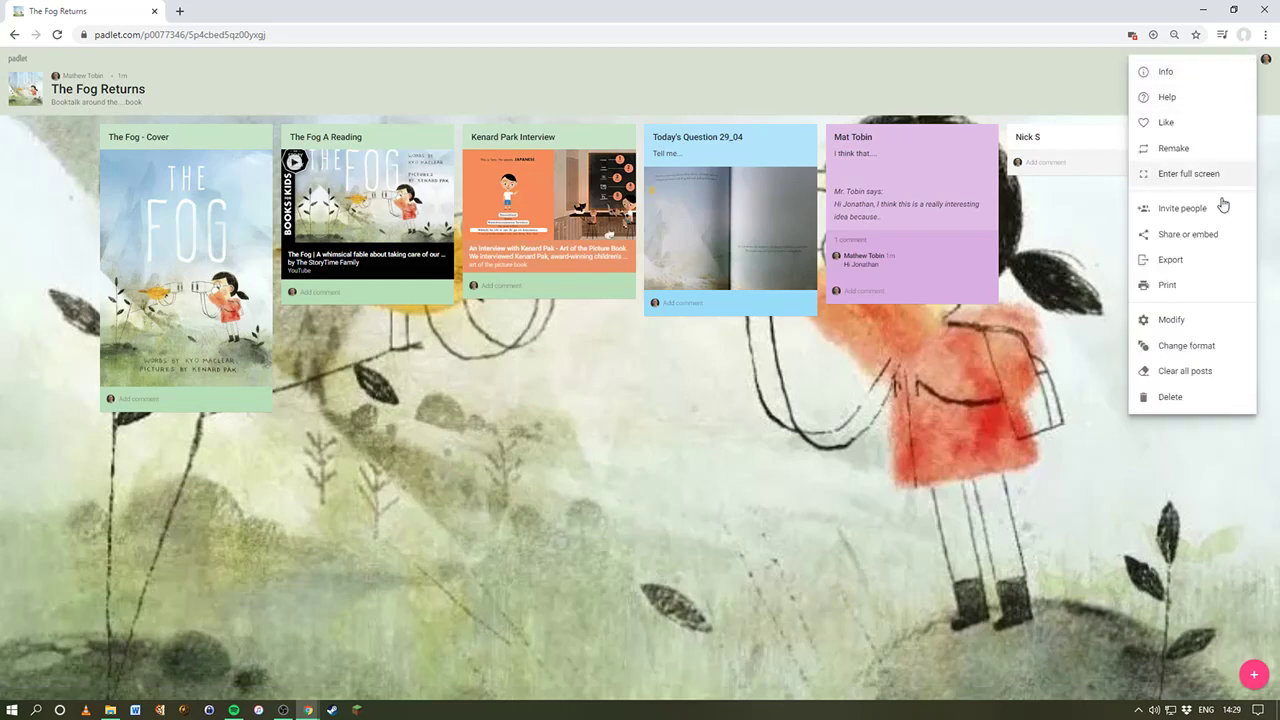
{"action": "left_click", "coordinate": [1181, 321]}
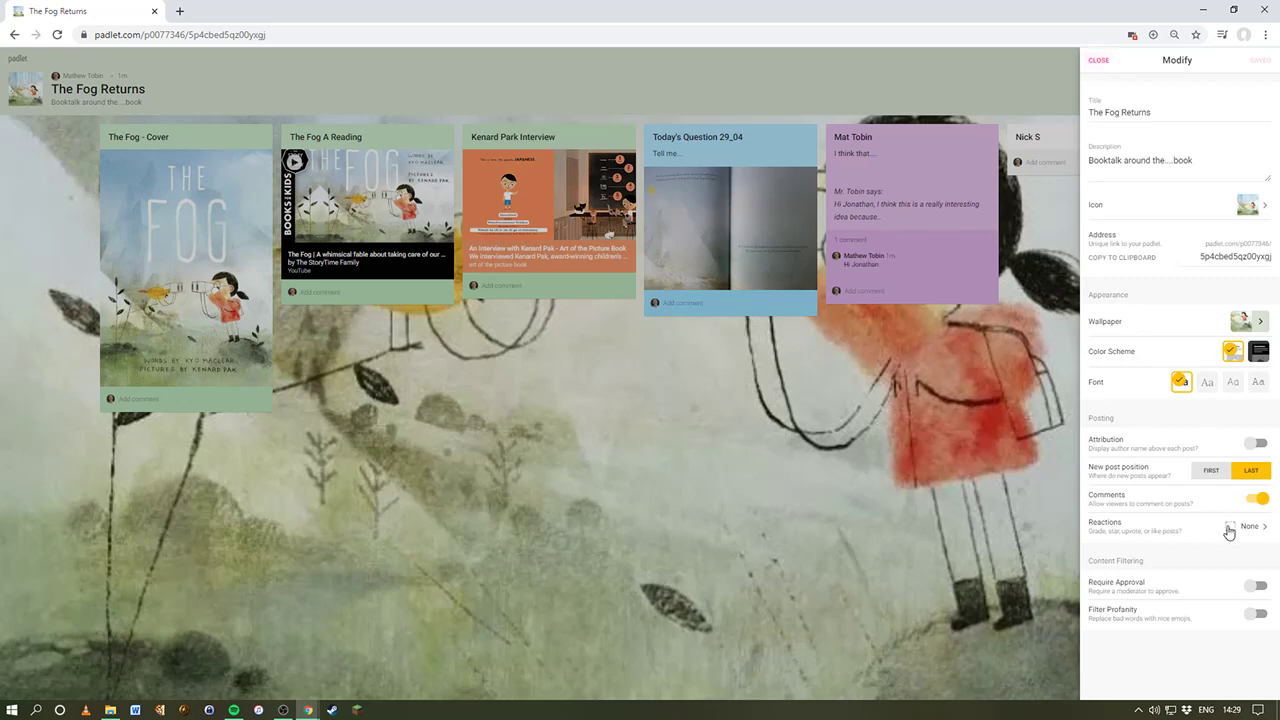
{"action": "left_click", "coordinate": [1256, 498]}
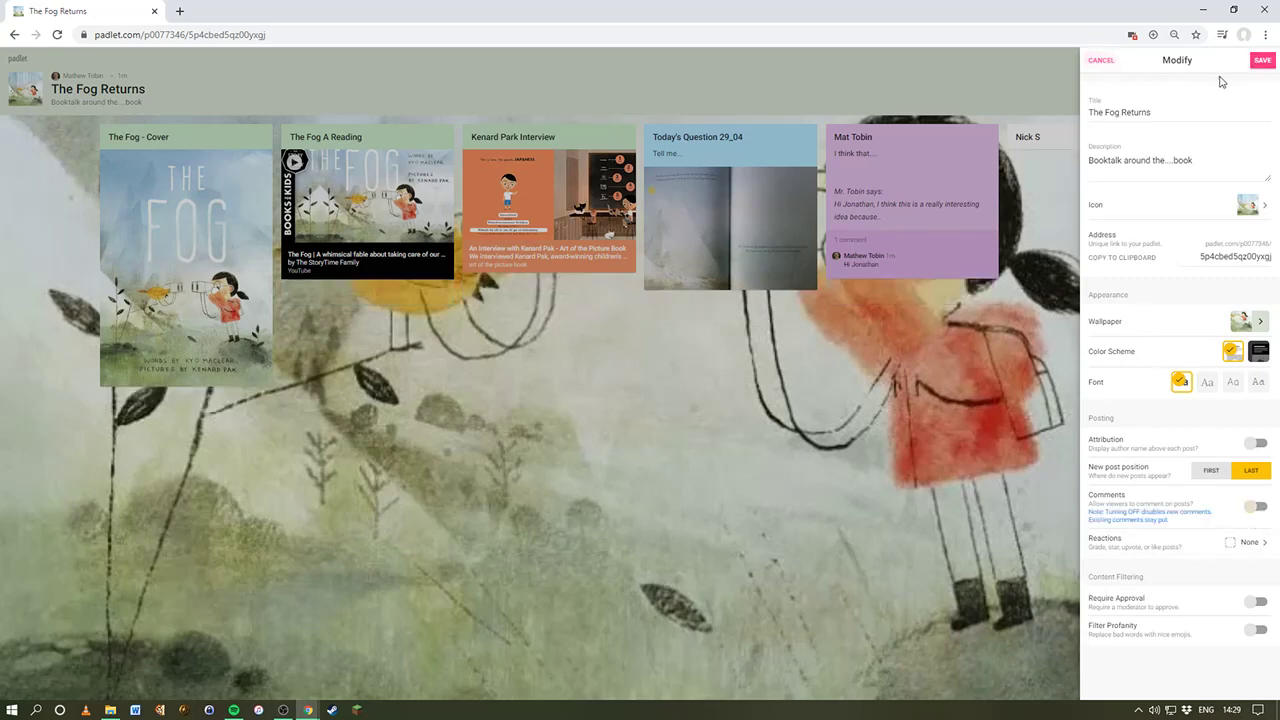
{"action": "left_click", "coordinate": [1262, 62]}
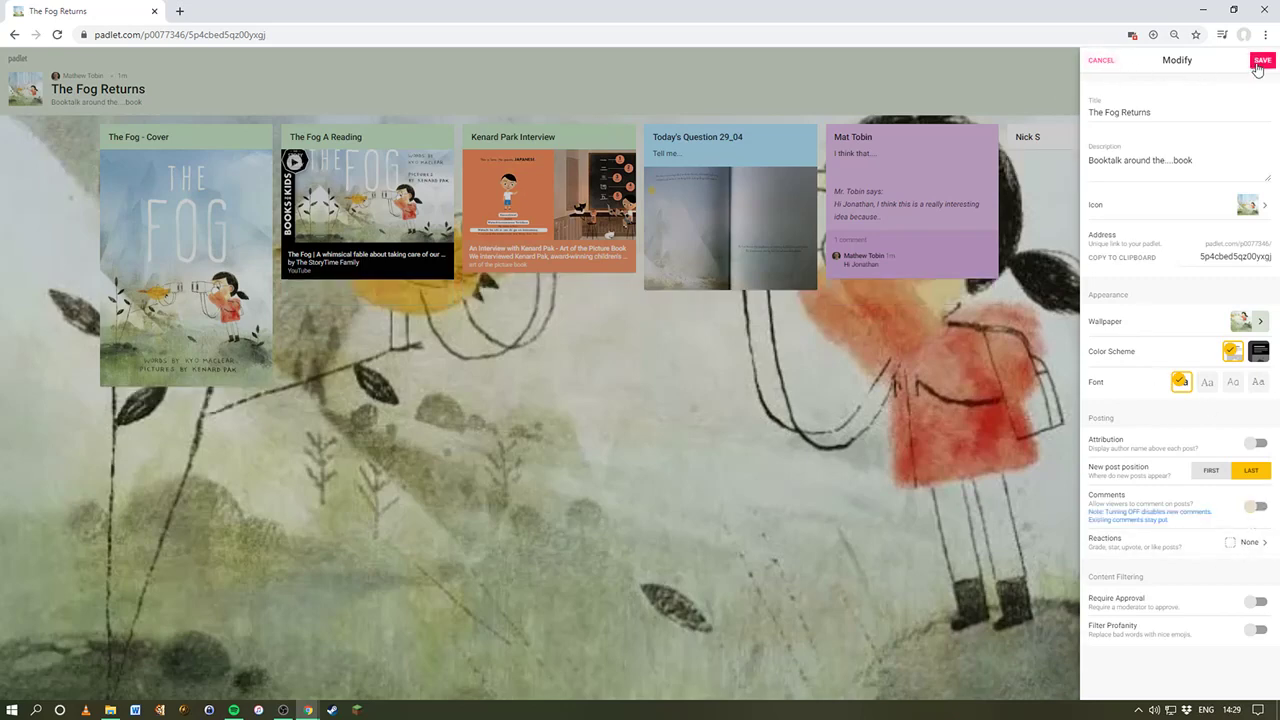
{"action": "left_click", "coordinate": [1098, 62]}
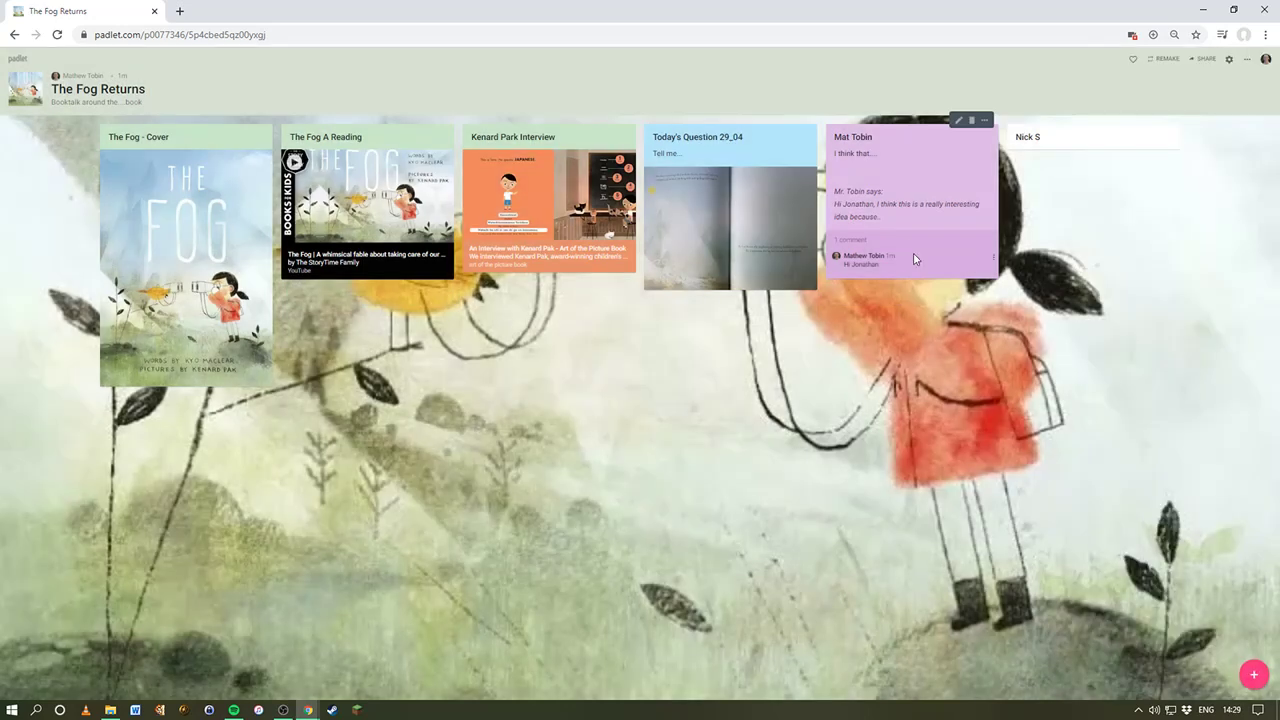
Step: Delete the greeting comment from the purple post
{"action": "left_click", "coordinate": [997, 260]}
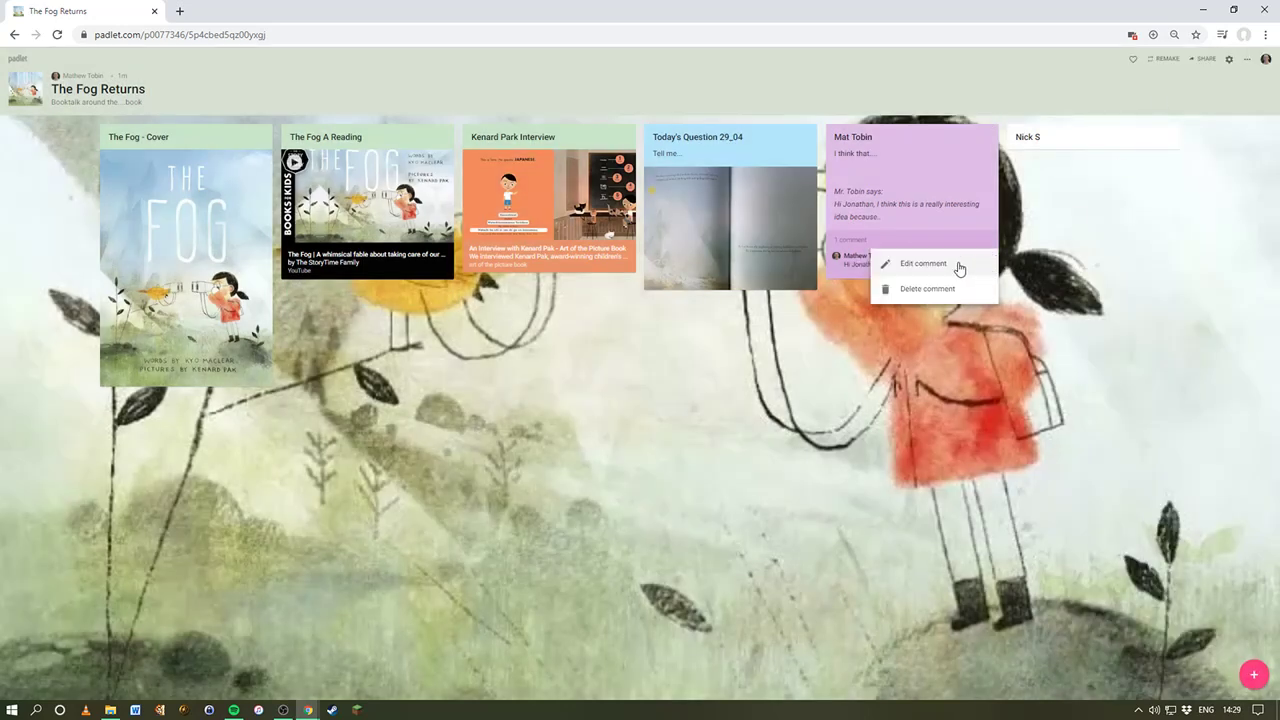
{"action": "left_click", "coordinate": [975, 286]}
{"action": "left_click", "coordinate": [705, 116]}
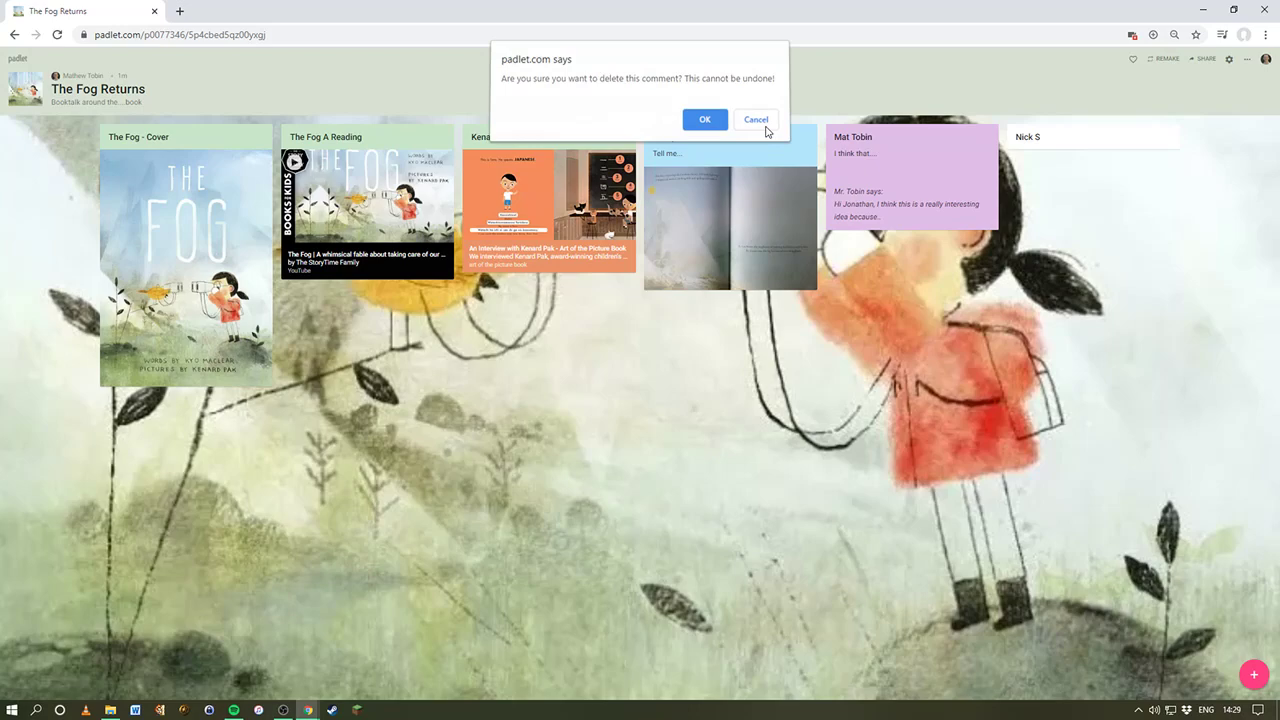
{"action": "left_click", "coordinate": [1246, 60]}
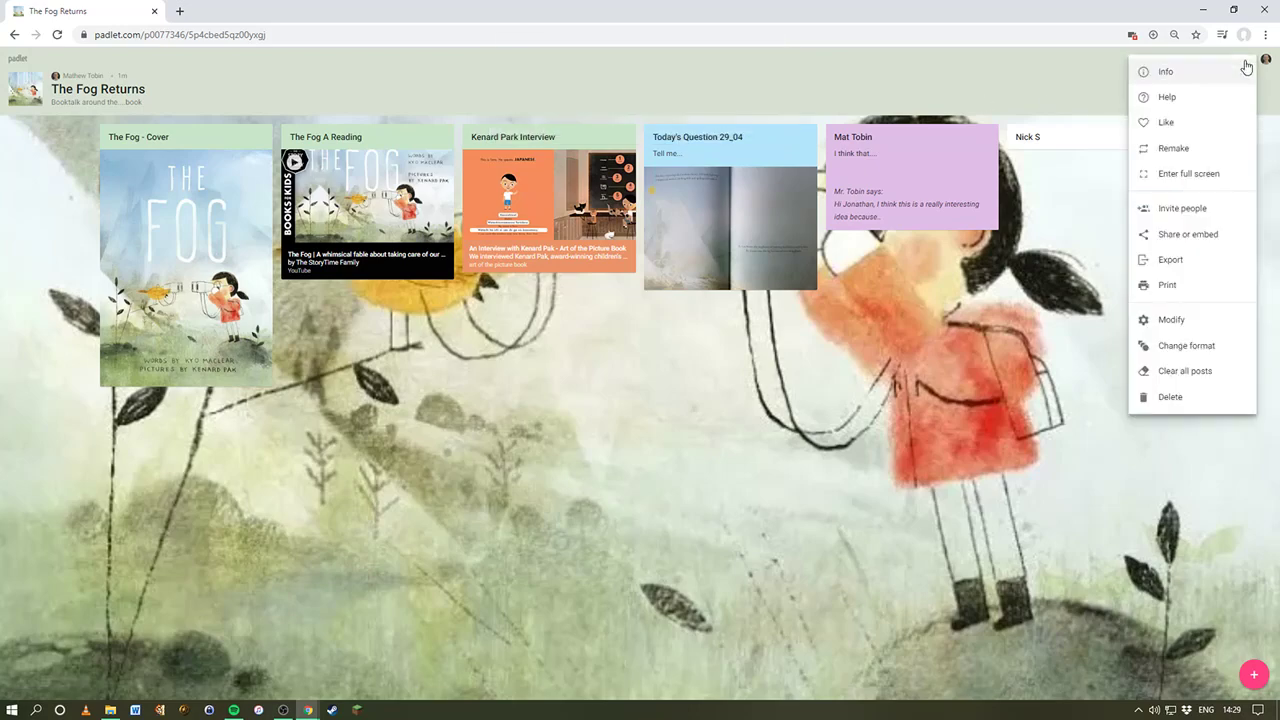
Step: In the board's privacy settings, switch visitor permissions to Can read, then back to Can write
{"action": "left_click", "coordinate": [1198, 240]}
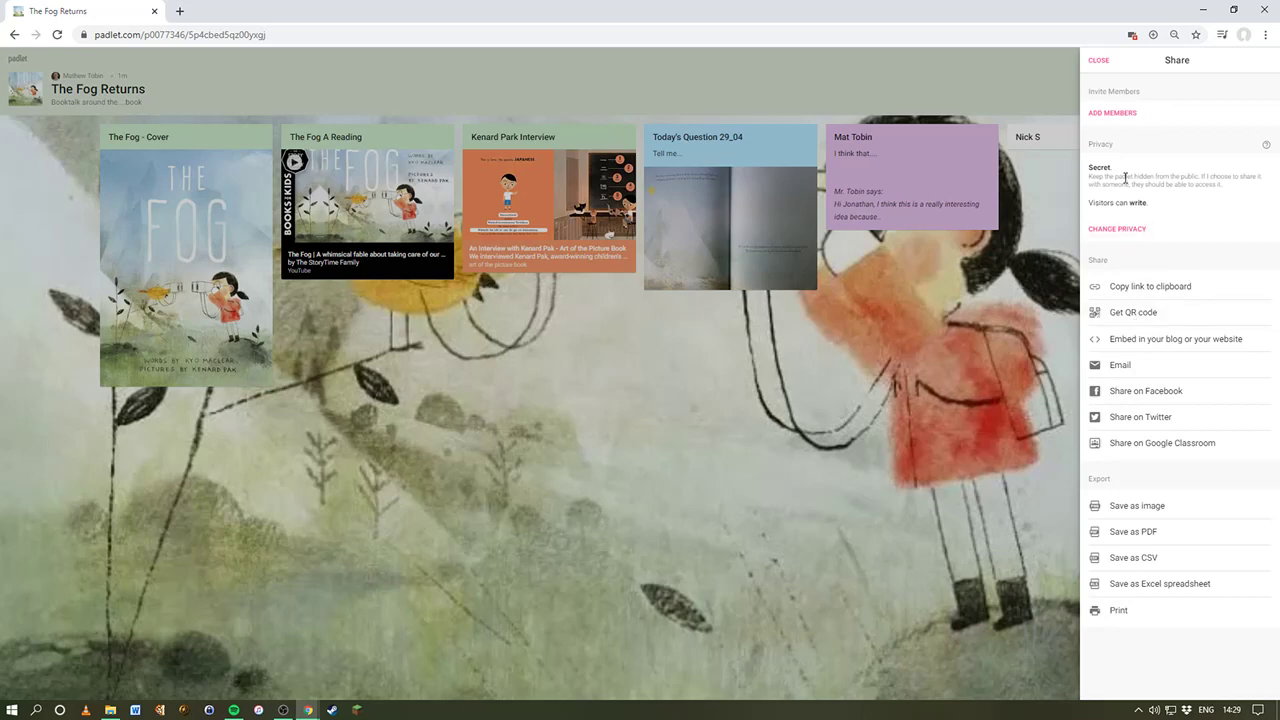
{"action": "left_click", "coordinate": [1118, 229]}
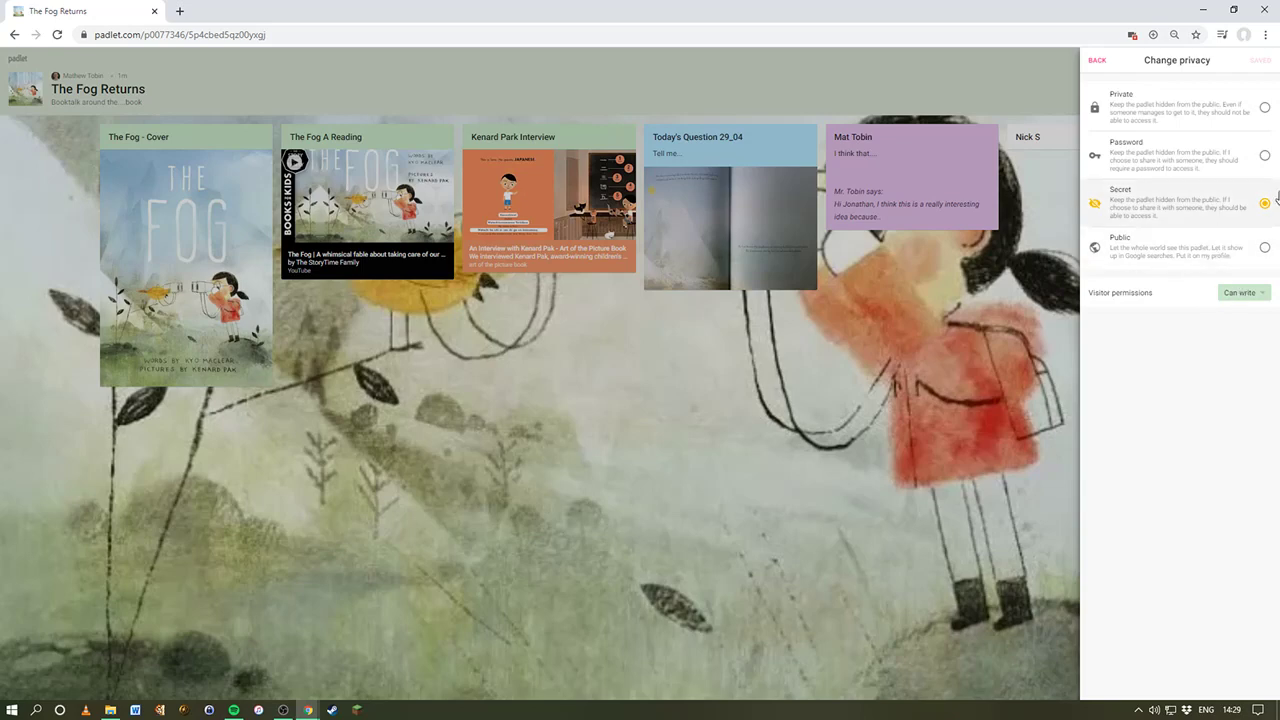
{"action": "left_click", "coordinate": [1230, 291]}
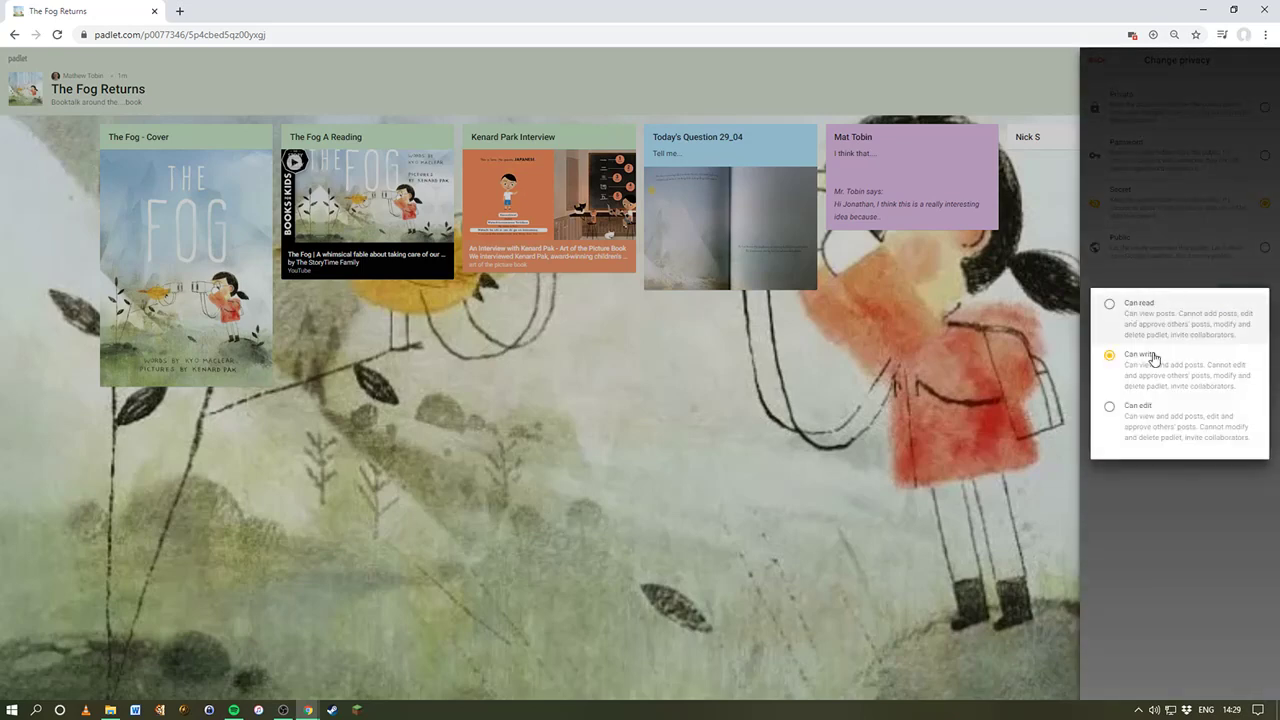
{"action": "left_click", "coordinate": [1166, 313]}
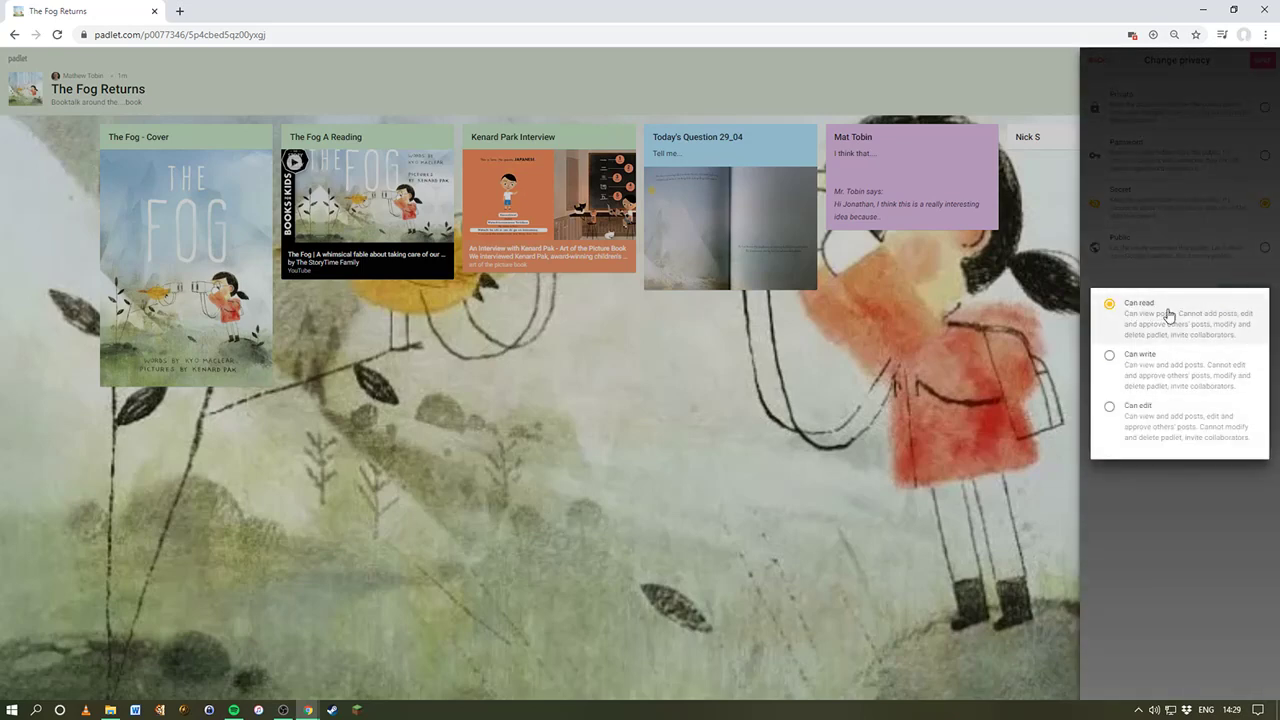
{"action": "left_click", "coordinate": [1210, 186]}
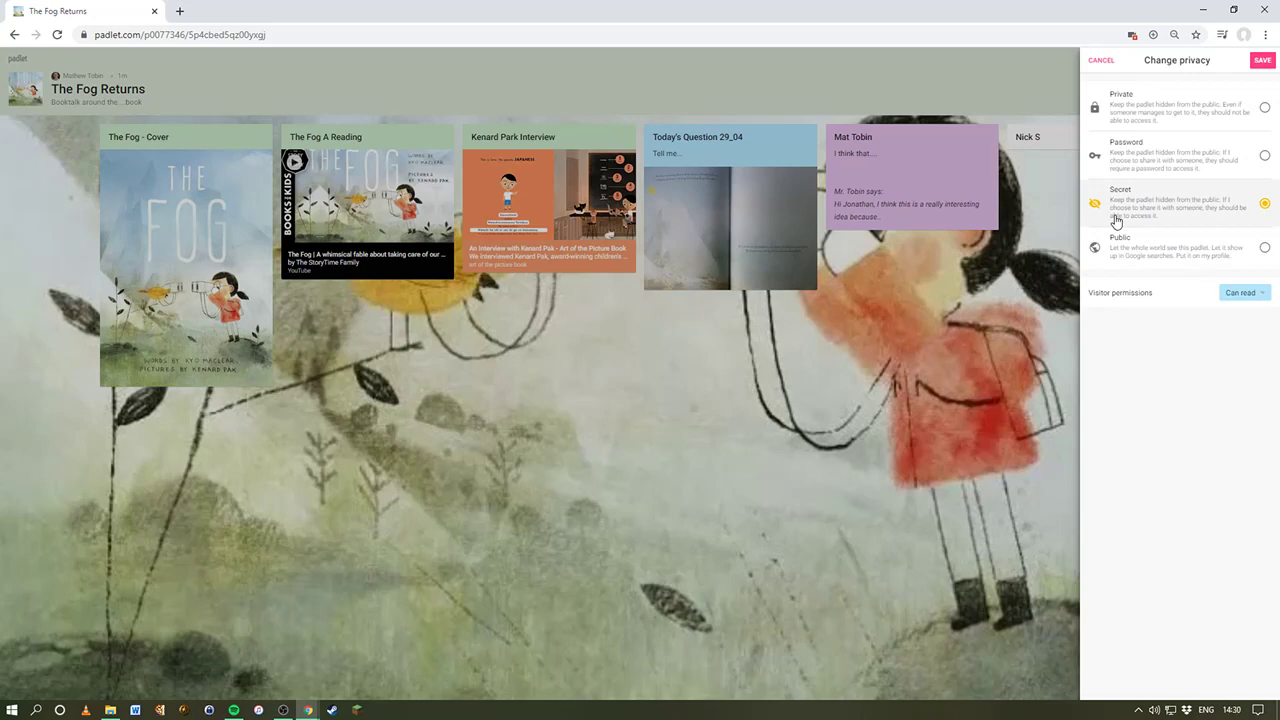
{"action": "left_click", "coordinate": [1264, 295]}
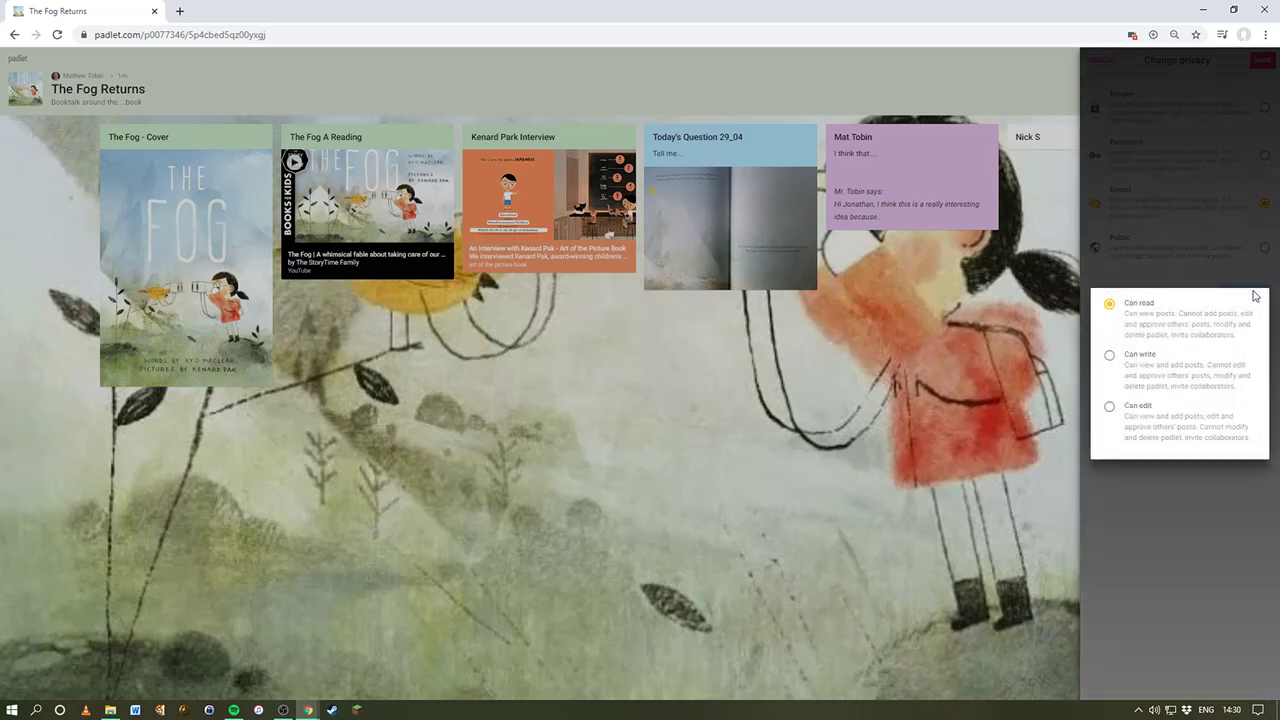
{"action": "left_click", "coordinate": [1171, 360]}
{"action": "left_click", "coordinate": [1143, 481]}
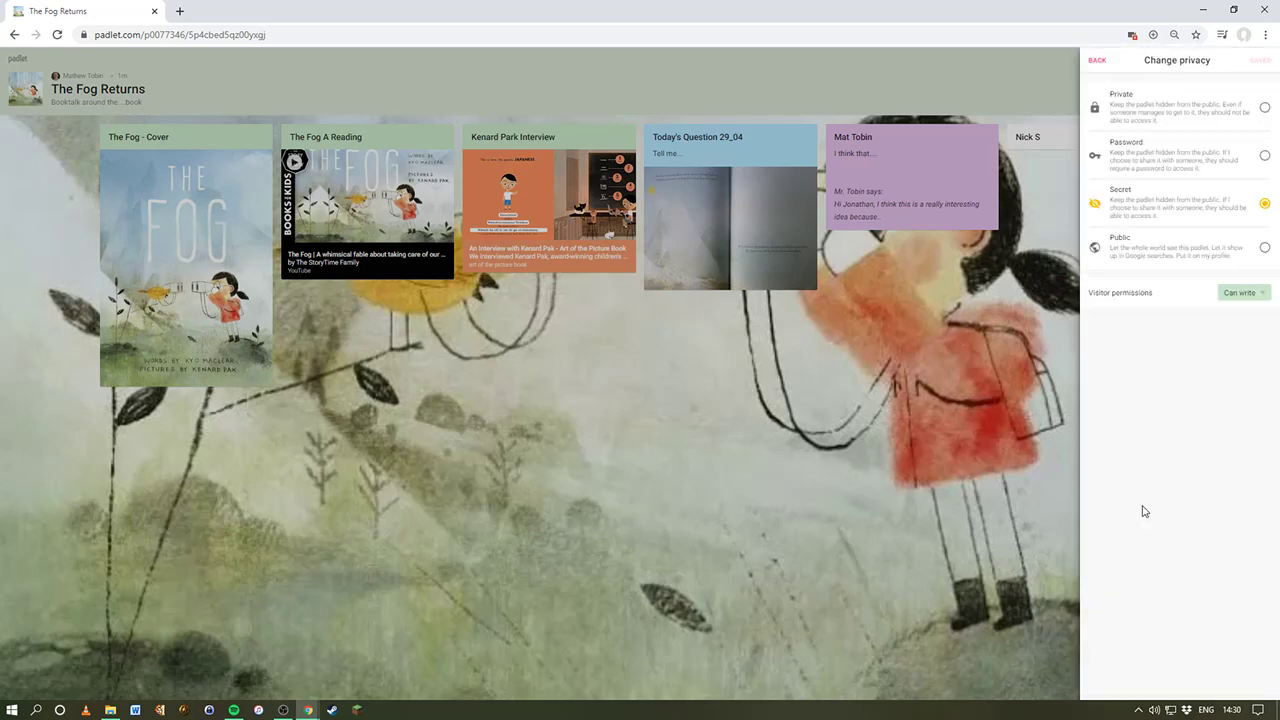
Step: Set the board to Password privacy with a password, keep visitors on Can write, and save
{"action": "left_click", "coordinate": [1193, 164]}
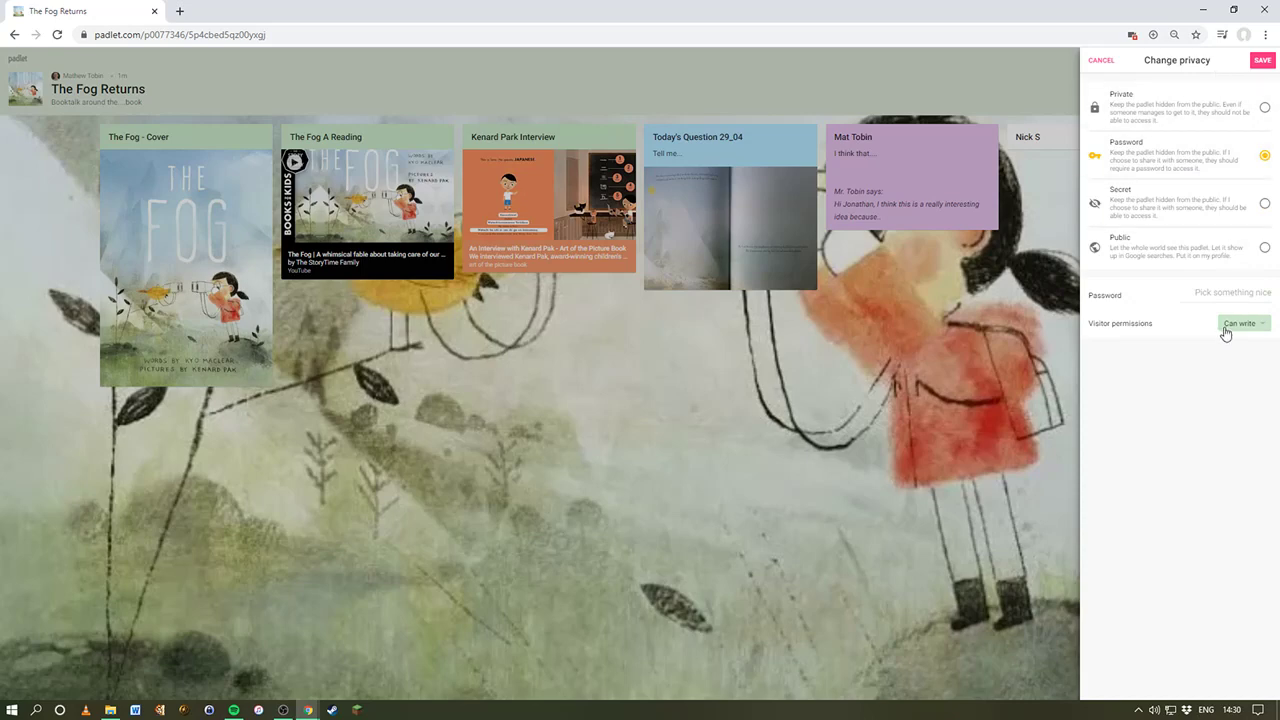
{"action": "left_click", "coordinate": [1216, 292]}
{"action": "left_click", "coordinate": [1242, 331]}
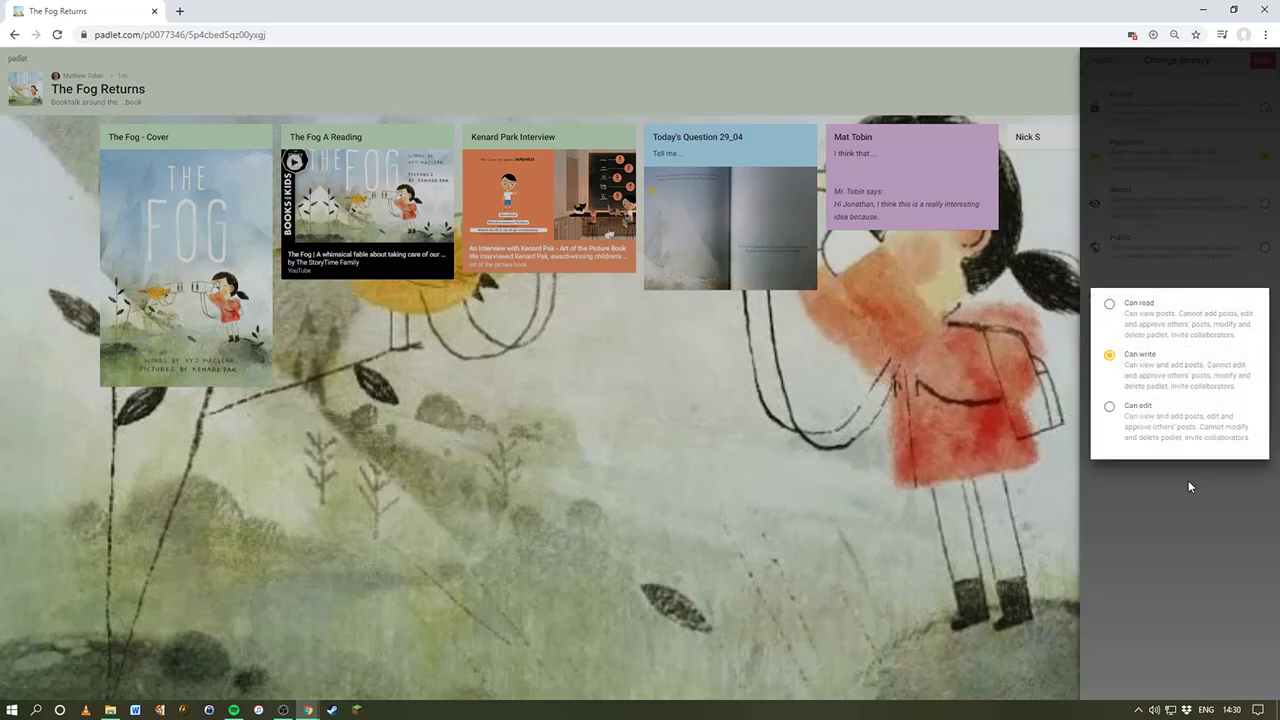
{"action": "left_click", "coordinate": [1190, 482]}
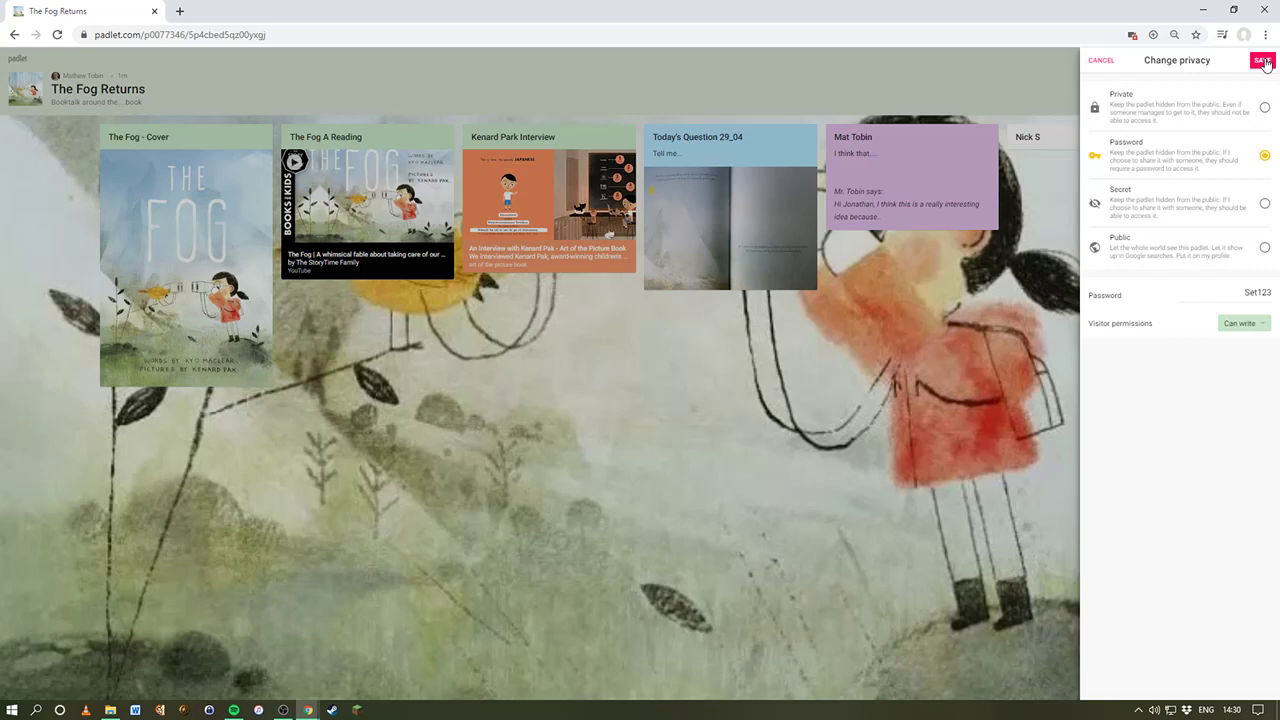
{"action": "left_click", "coordinate": [1263, 61]}
{"action": "left_click", "coordinate": [110, 710]}
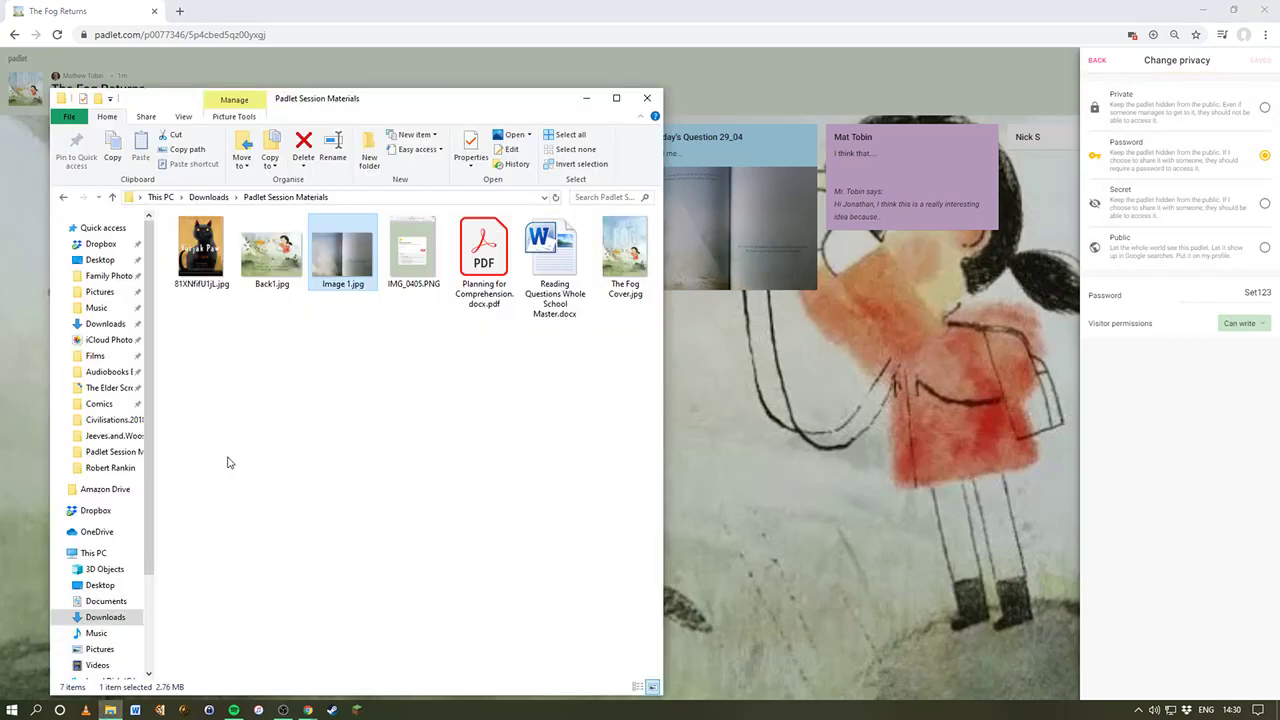
{"action": "left_click", "coordinate": [432, 258]}
{"action": "double_click", "coordinate": [432, 258]}
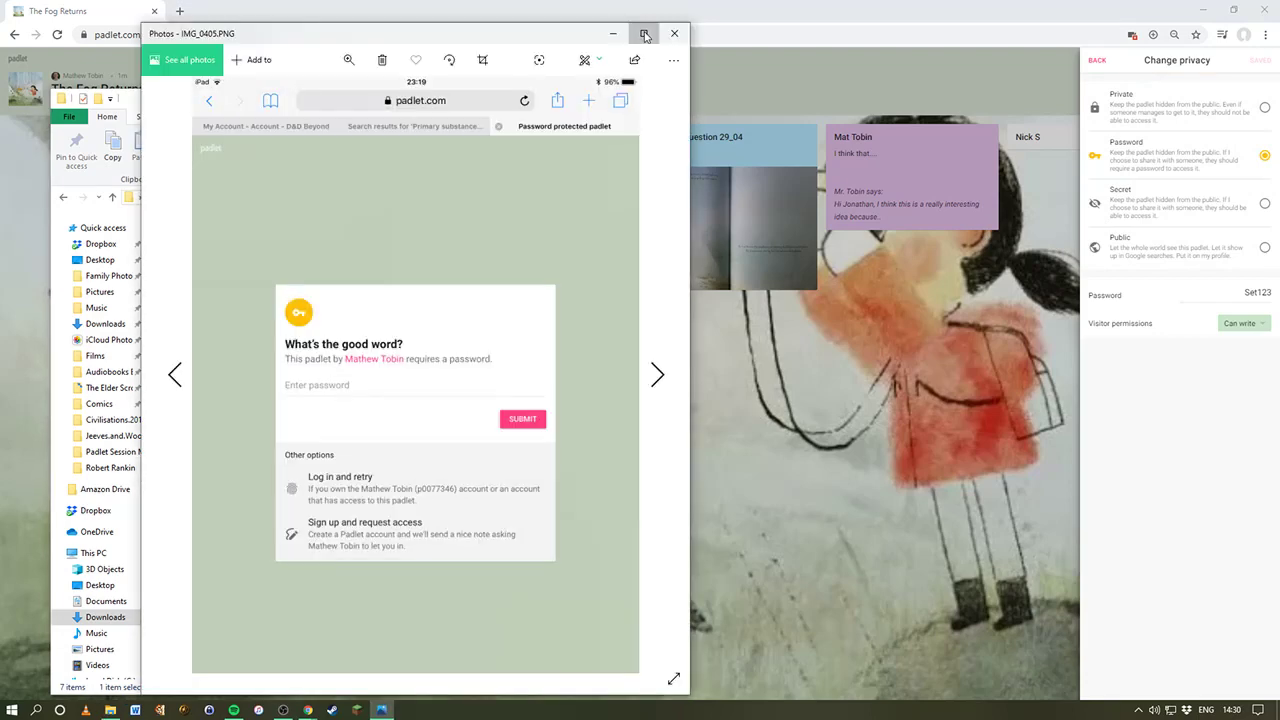
{"action": "left_click", "coordinate": [643, 33]}
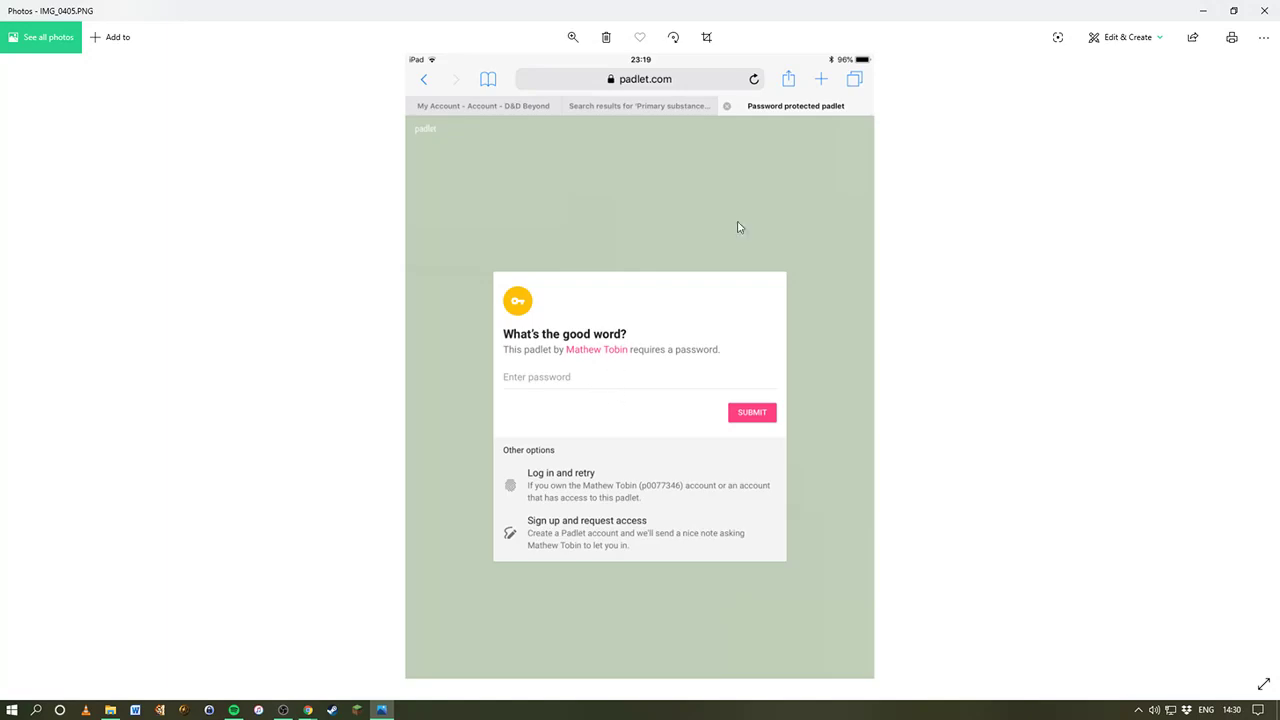
{"action": "left_click", "coordinate": [1265, 10]}
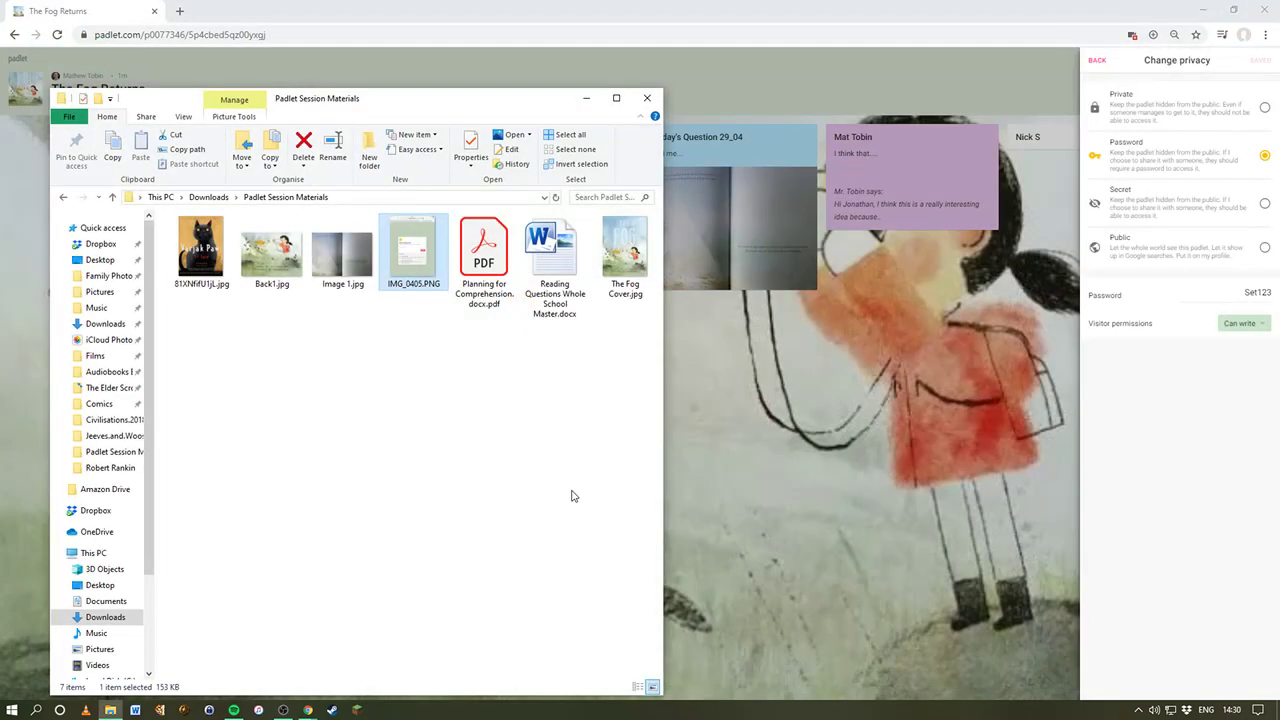
{"action": "left_click", "coordinate": [574, 6]}
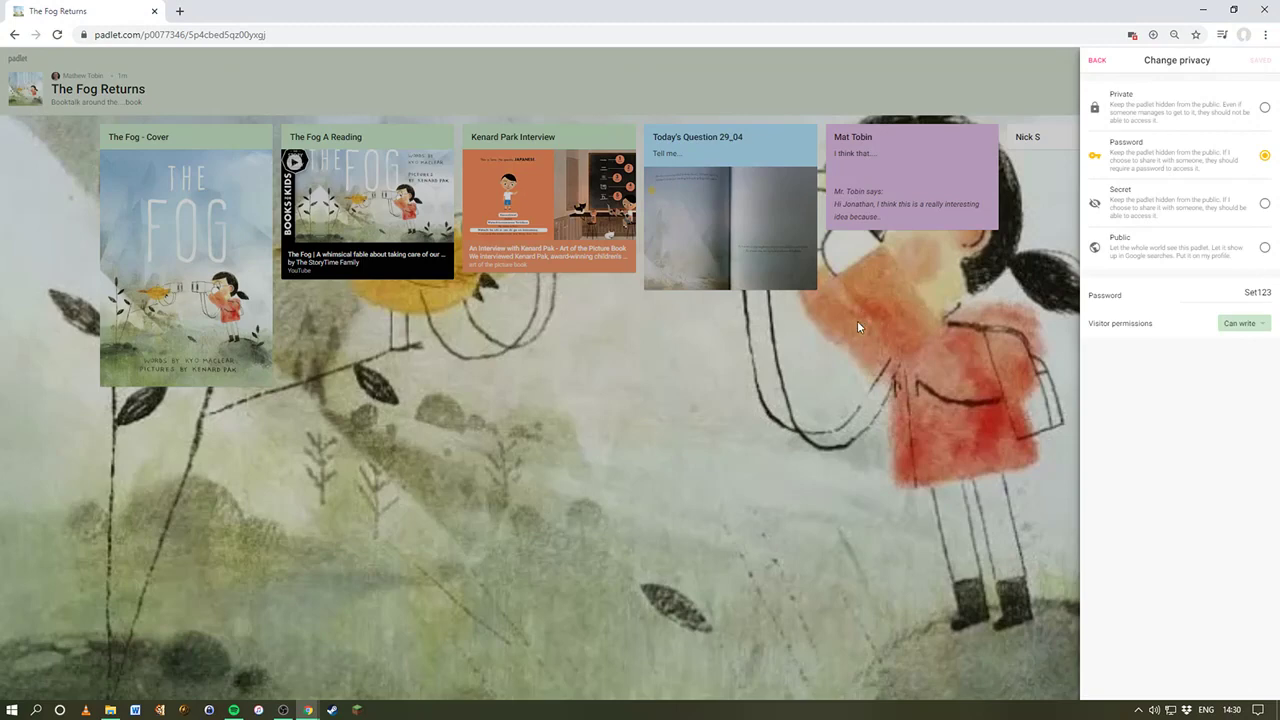
Step: Leave visitor permissions unchanged and exit the privacy and Share panels back to the board
{"action": "left_click", "coordinate": [1236, 325]}
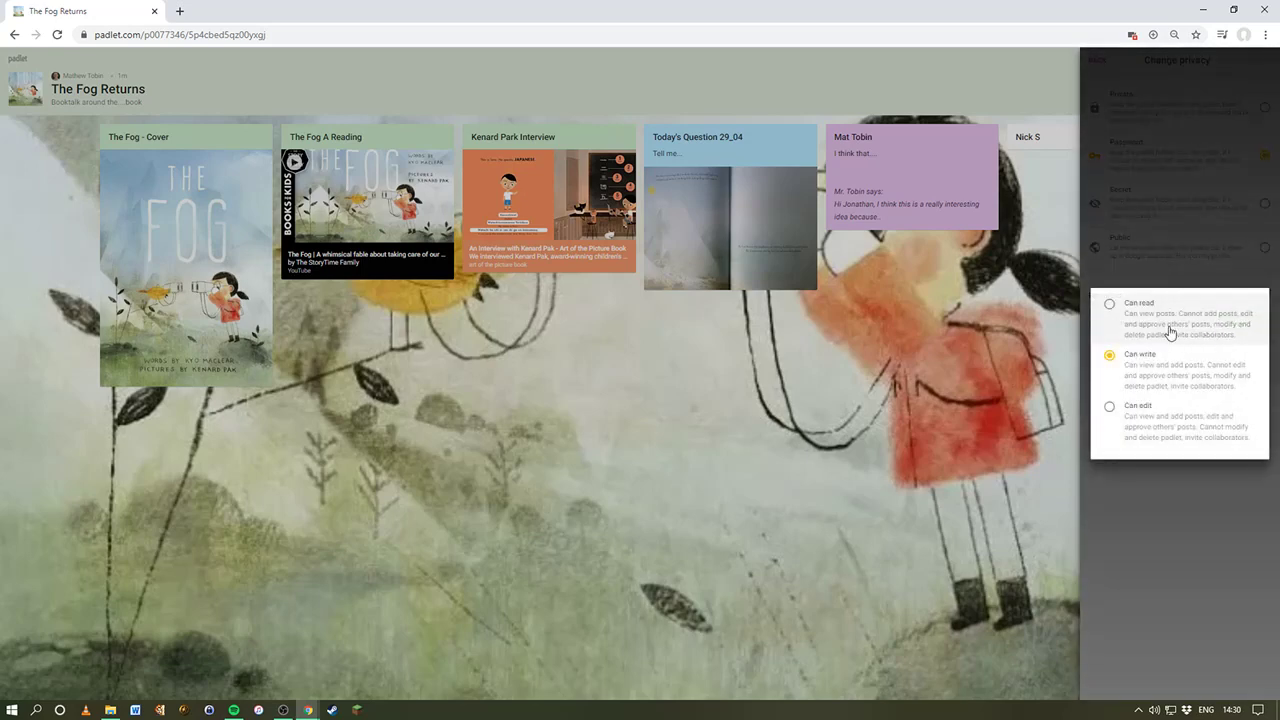
{"action": "left_click", "coordinate": [1162, 479]}
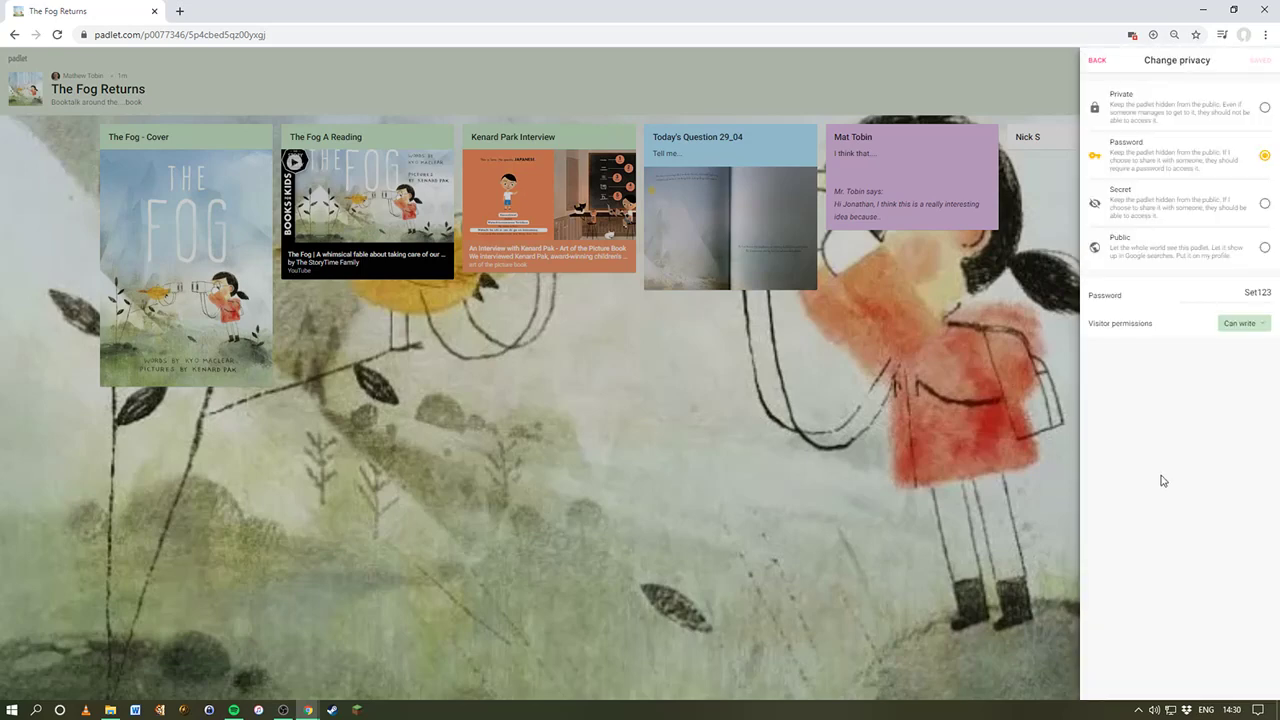
{"action": "left_click", "coordinate": [1096, 63]}
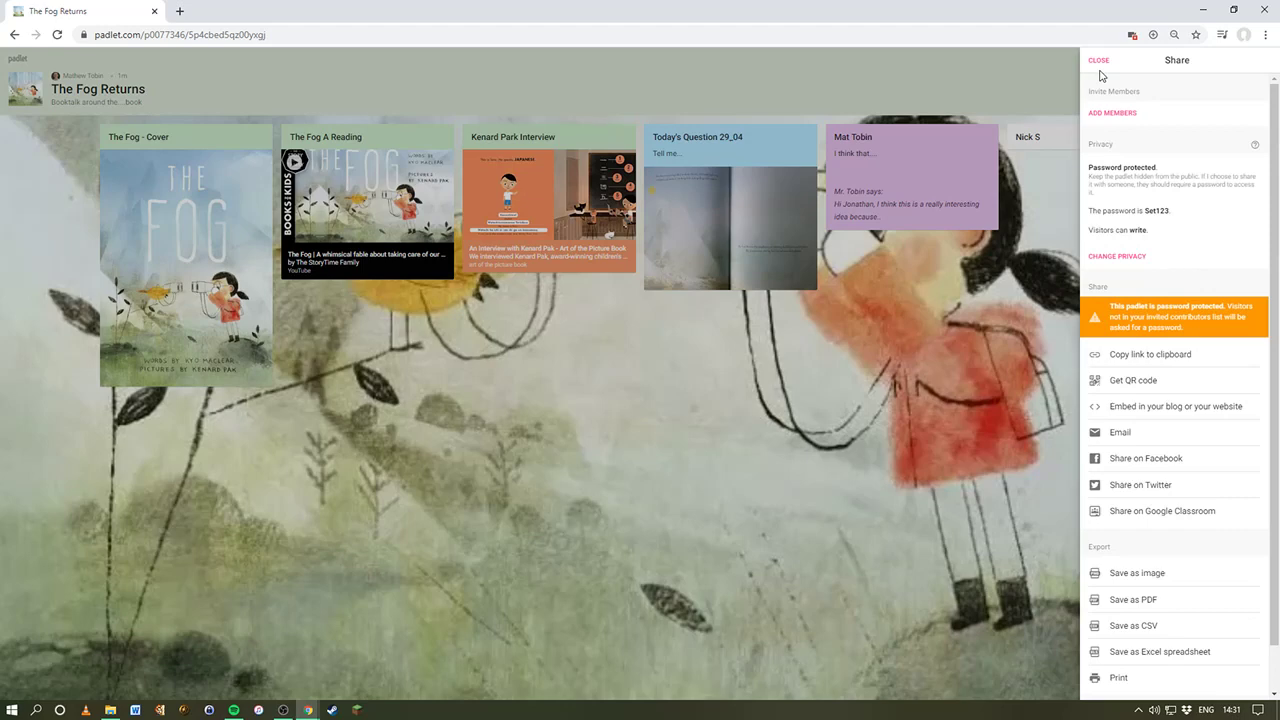
{"action": "left_click", "coordinate": [1098, 62]}
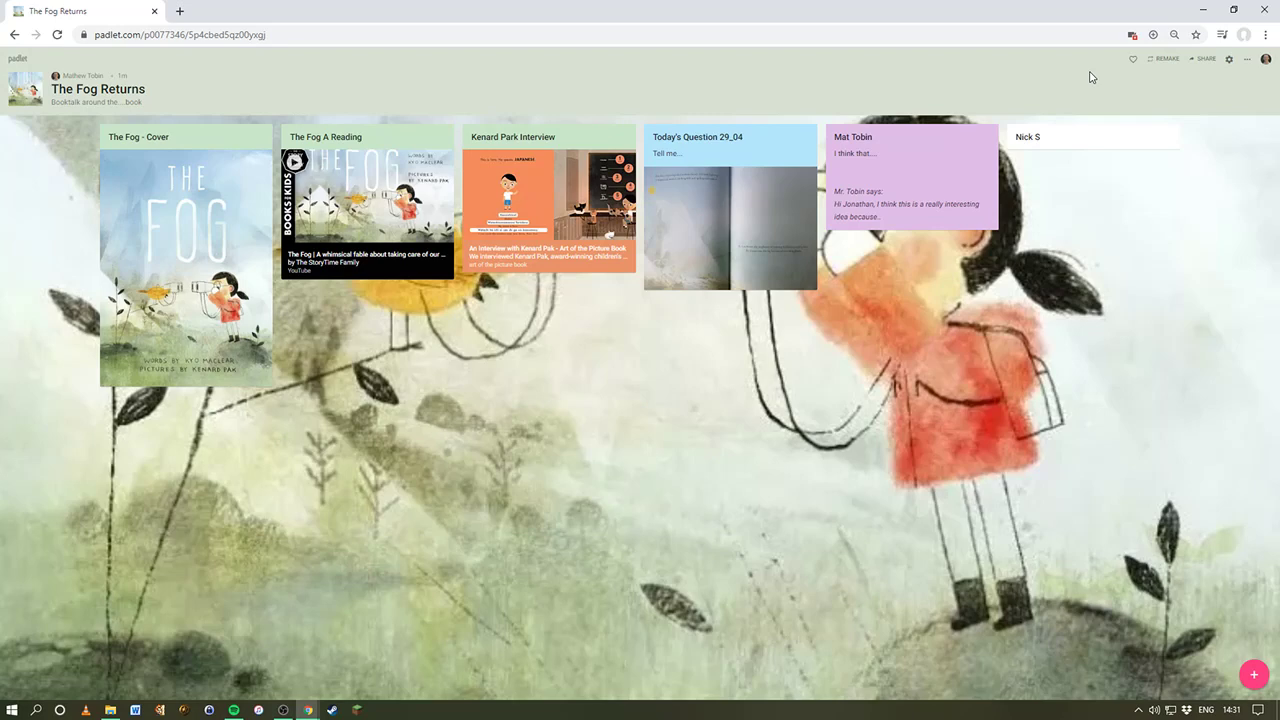
Step: Bring up The Fog Booktalk window and maximize it
{"action": "key", "text": "alt+Tab"}
{"action": "key", "text": "alt+Tab"}
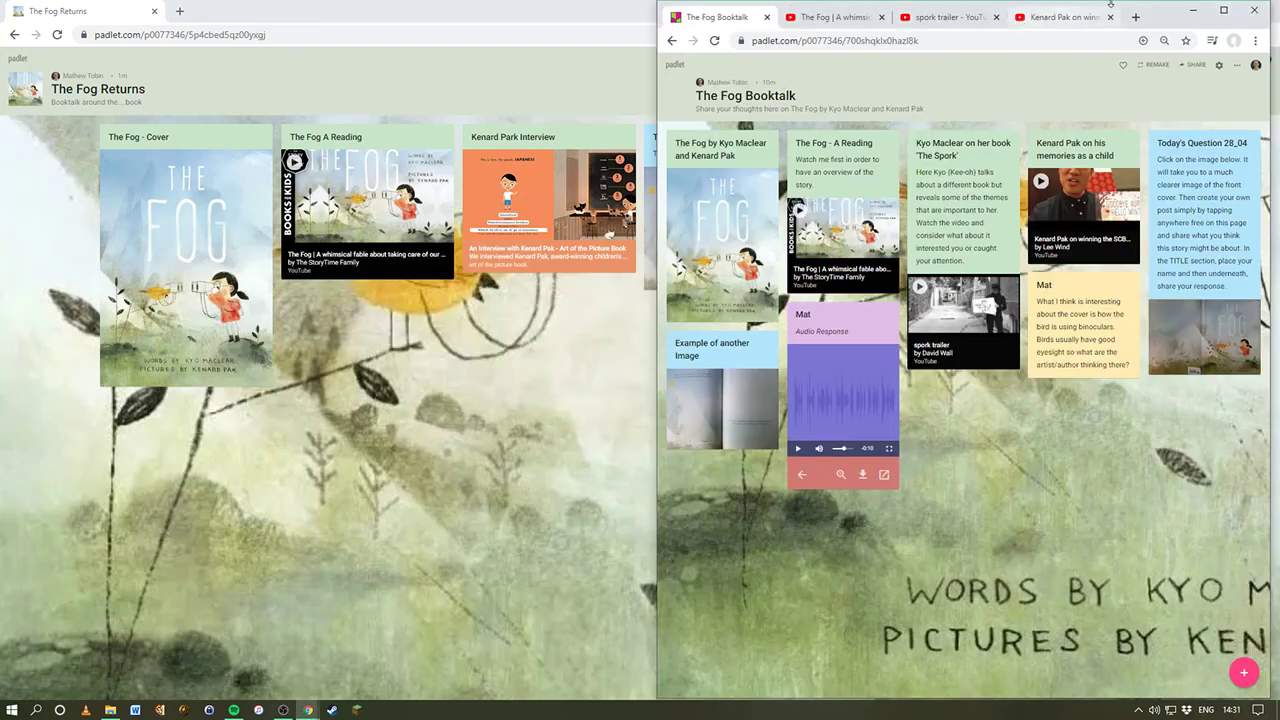
{"action": "left_click", "coordinate": [1223, 10]}
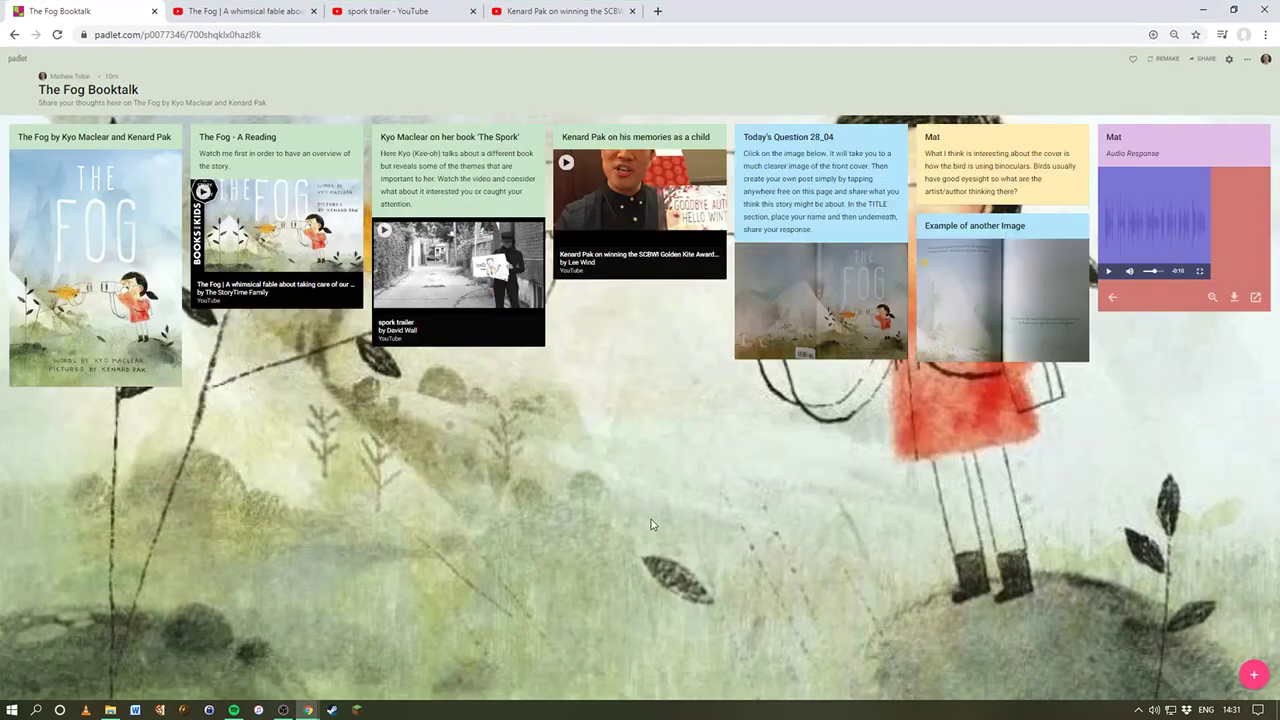